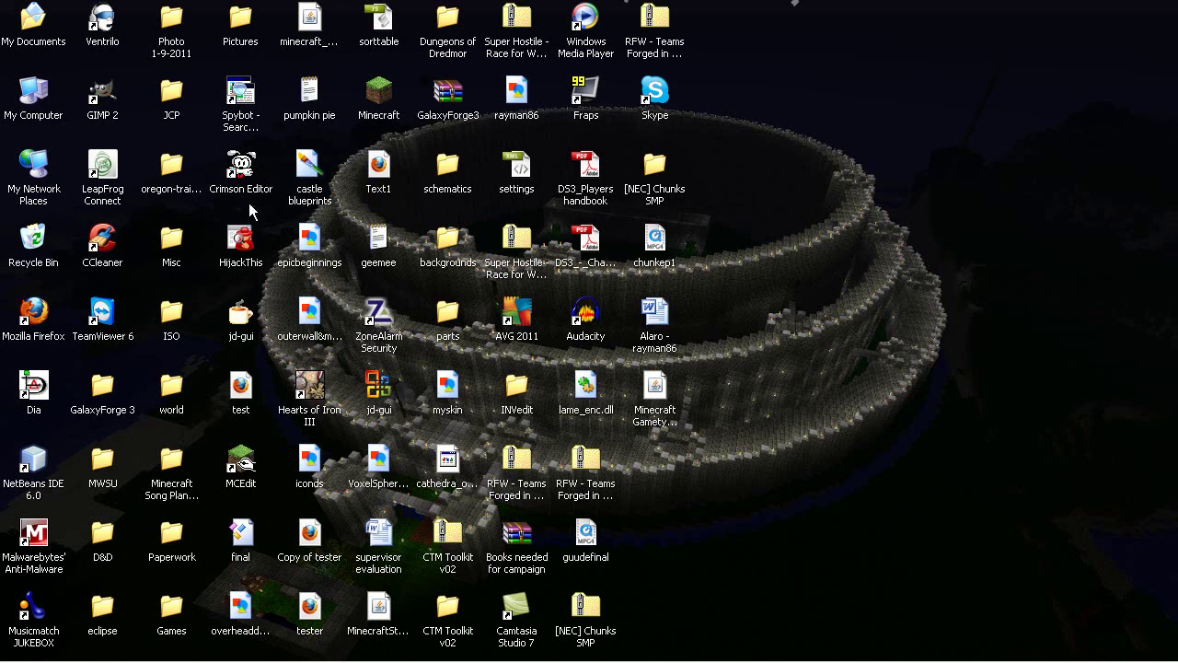
- Launch Dia with the blank diagram maximized and its toolbox moved fully into view
{"action": "double_click", "coordinate": [51, 410]}
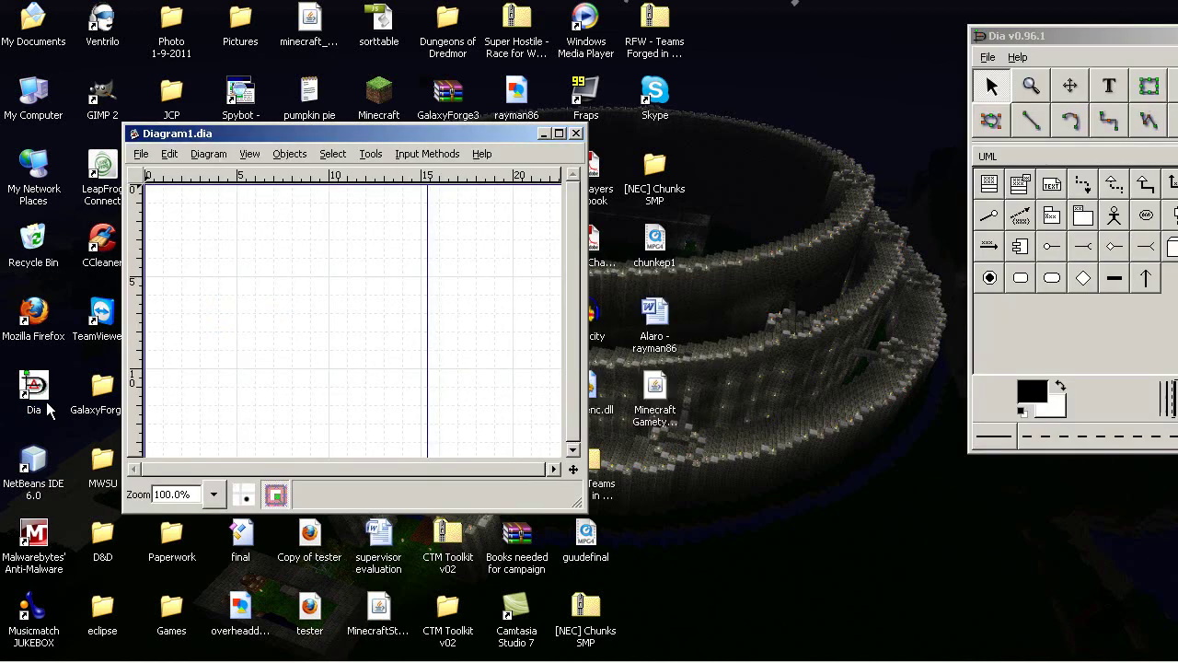
{"action": "left_click", "coordinate": [559, 135]}
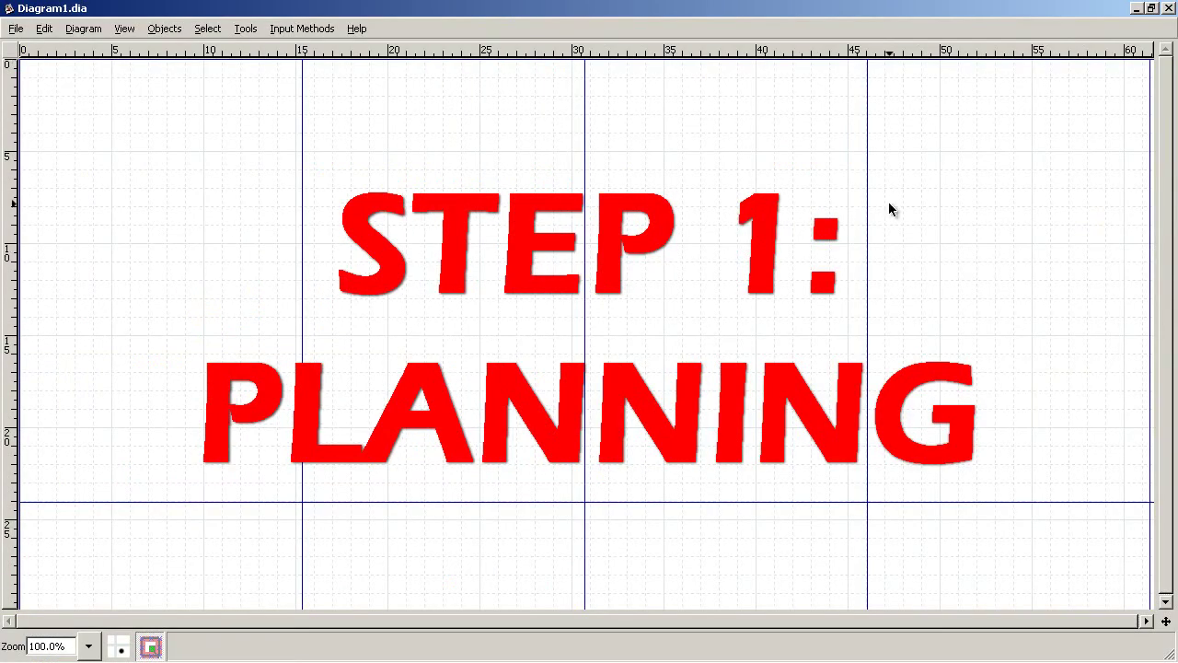
{"action": "left_click", "coordinate": [668, 635]}
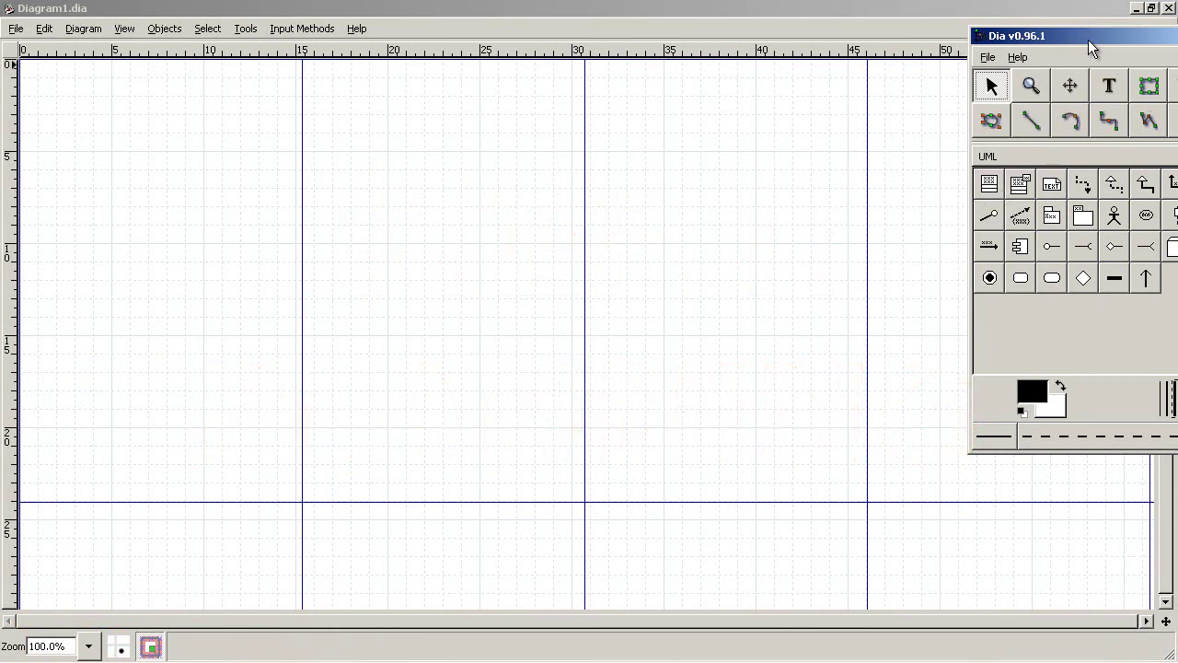
{"action": "left_click_drag", "start_coordinate": [1088, 39], "coordinate": [979, 36]}
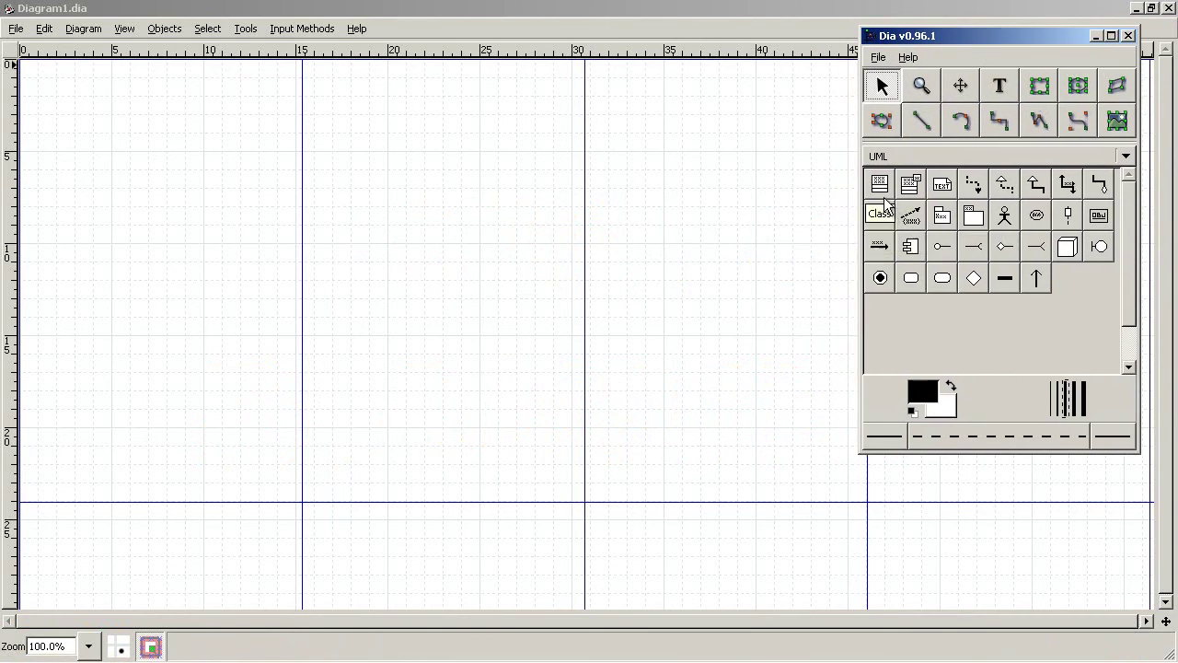
{"action": "left_click", "coordinate": [1130, 159]}
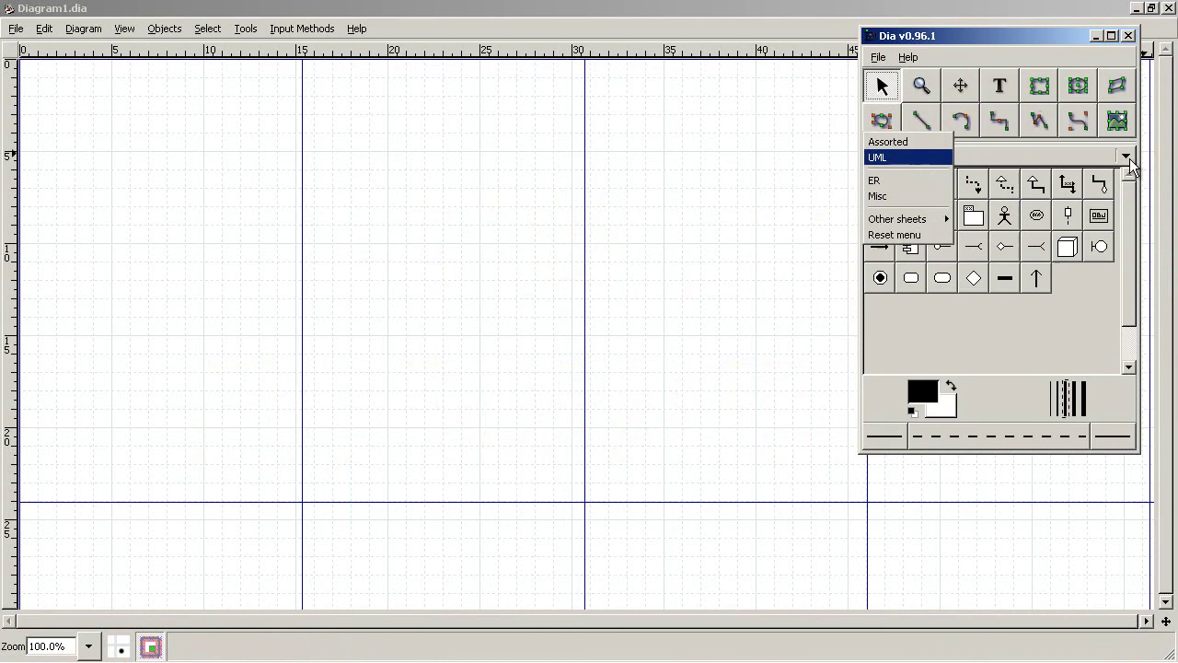
{"action": "mouse_move", "coordinate": [898, 219]}
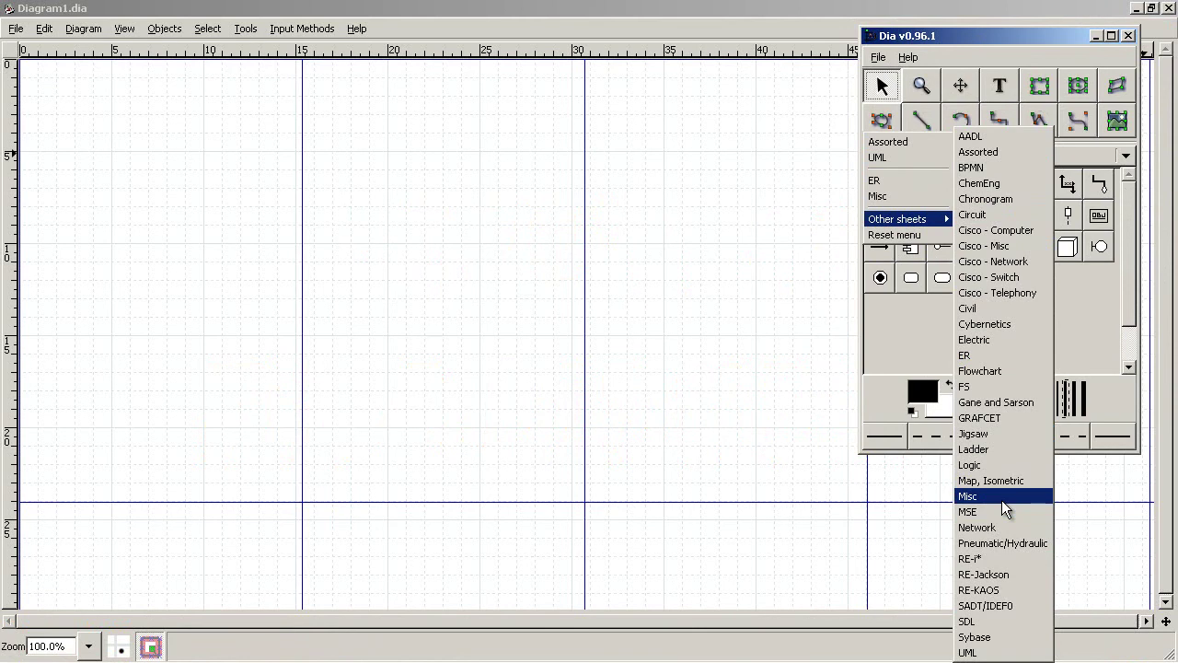
{"action": "left_click", "coordinate": [1084, 317]}
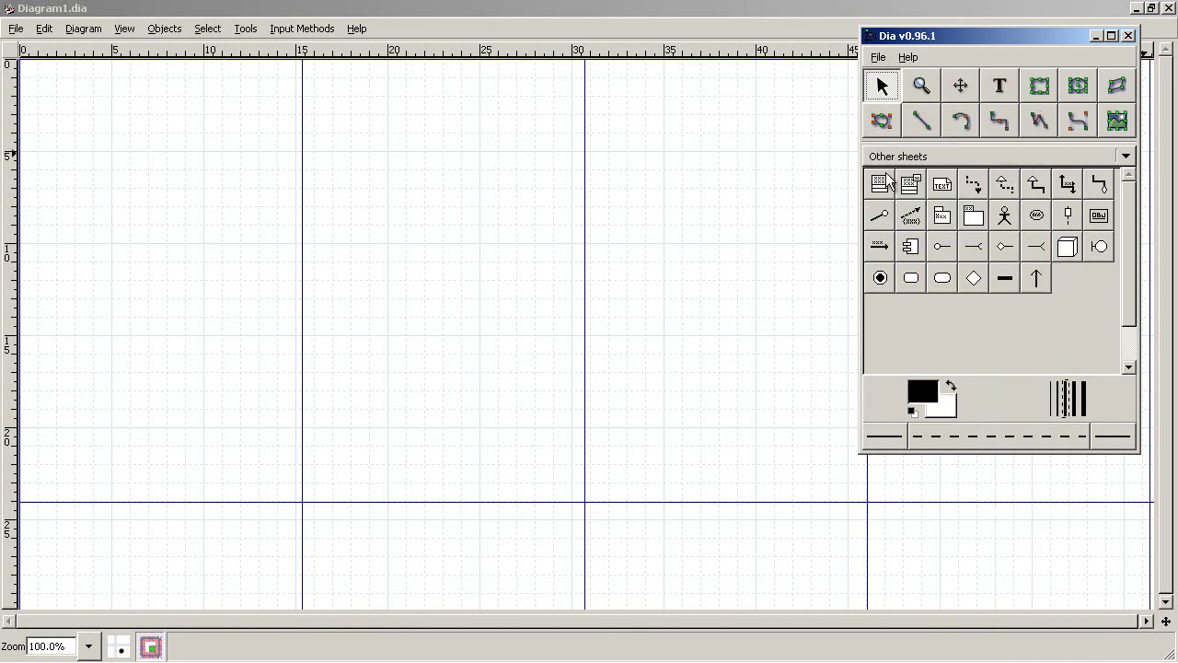
- Place a UML note in the upper-left part of the canvas, at about 10.5, 5 on the rulers
{"action": "left_click", "coordinate": [944, 187]}
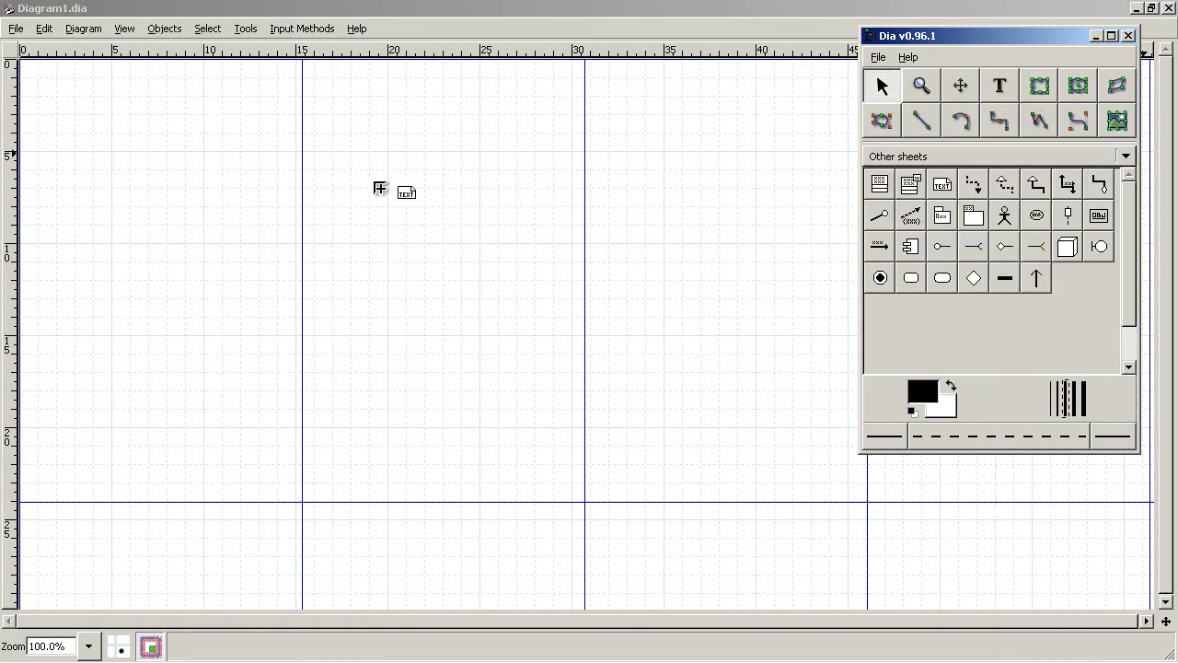
{"action": "left_click", "coordinate": [944, 191]}
{"action": "left_click", "coordinate": [223, 149]}
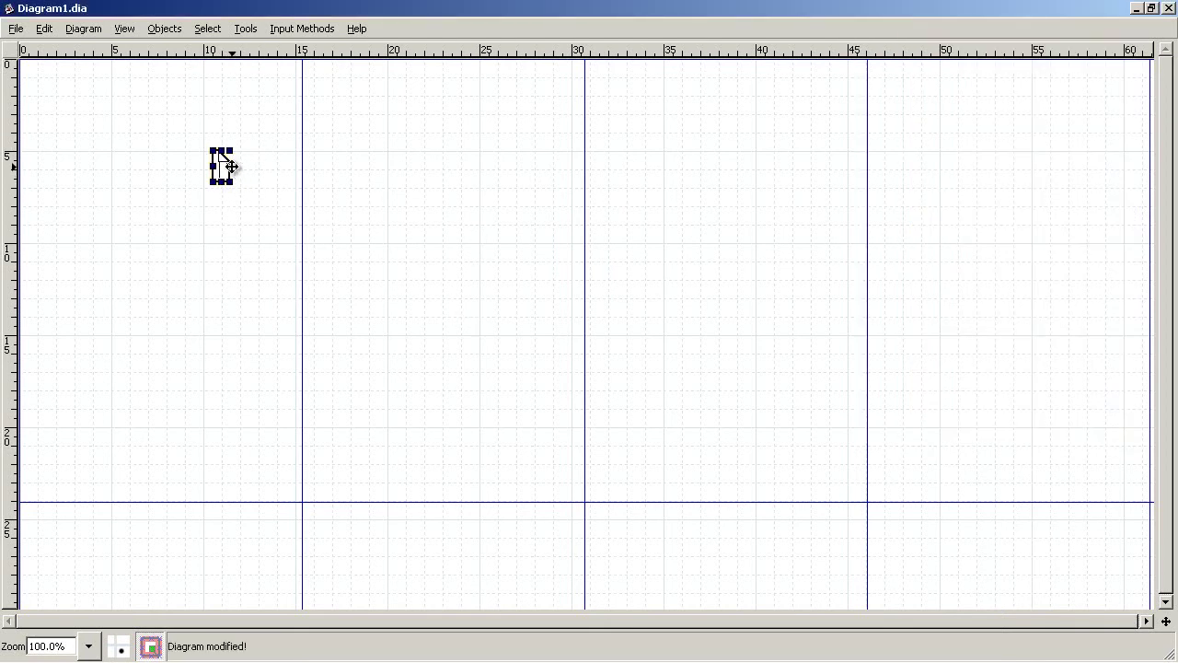
{"action": "left_click", "coordinate": [321, 272]}
{"action": "key", "text": "alt+Tab"}
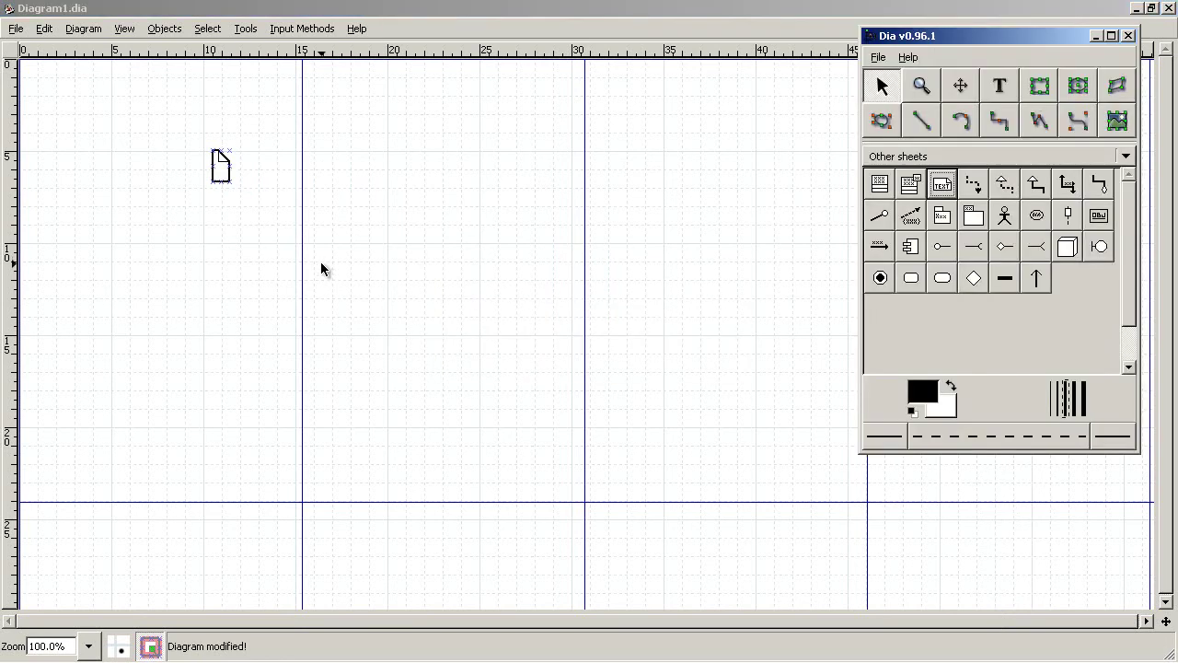
- Label the new note "Starting area"
{"action": "left_click", "coordinate": [221, 174]}
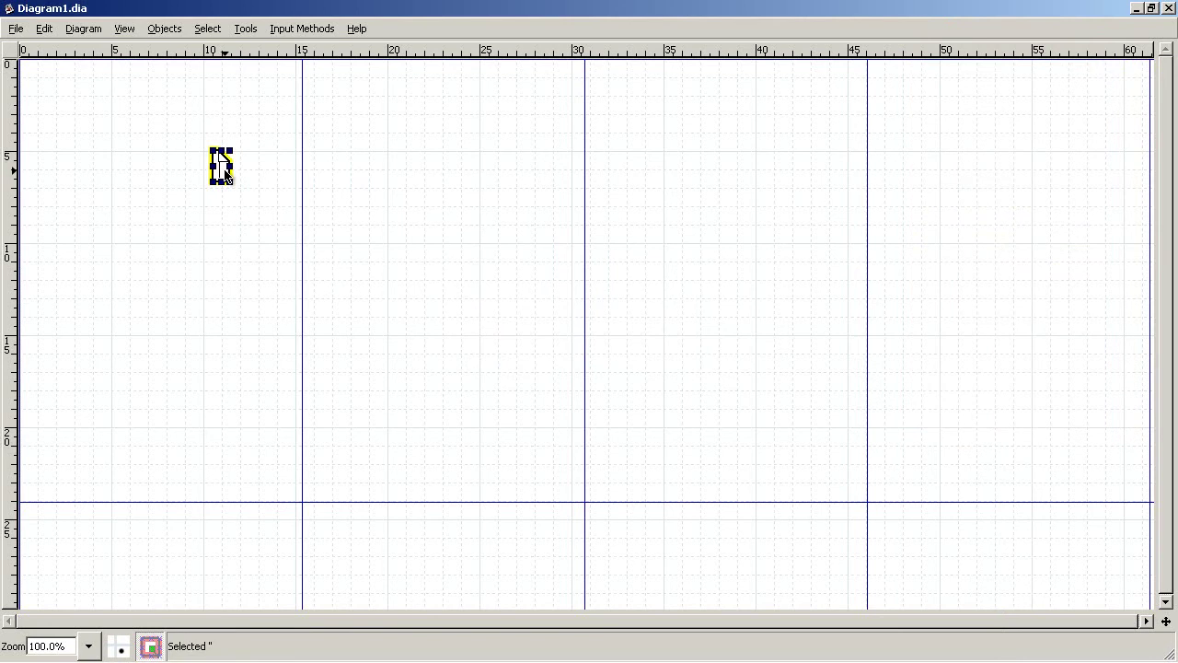
{"action": "type", "text": "Start in"}
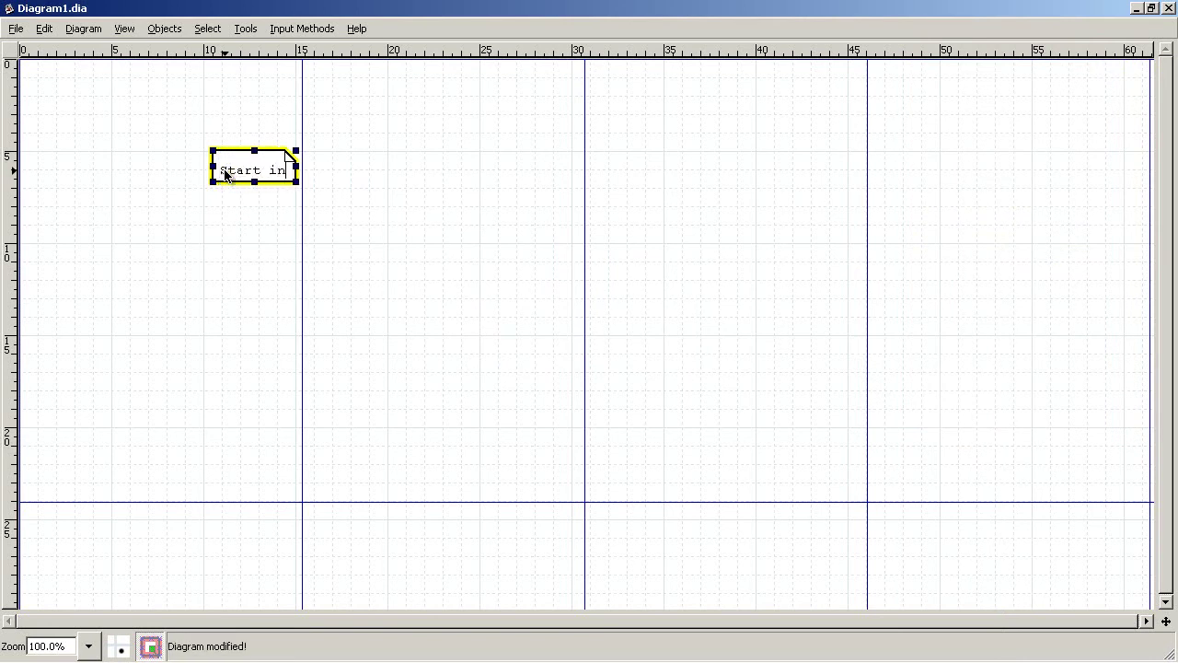
{"action": "key", "text": "BackSpace"}
{"action": "key", "text": "BackSpace"}
{"action": "key", "text": "BackSpace"}
{"action": "type", "text": "ing ara"}
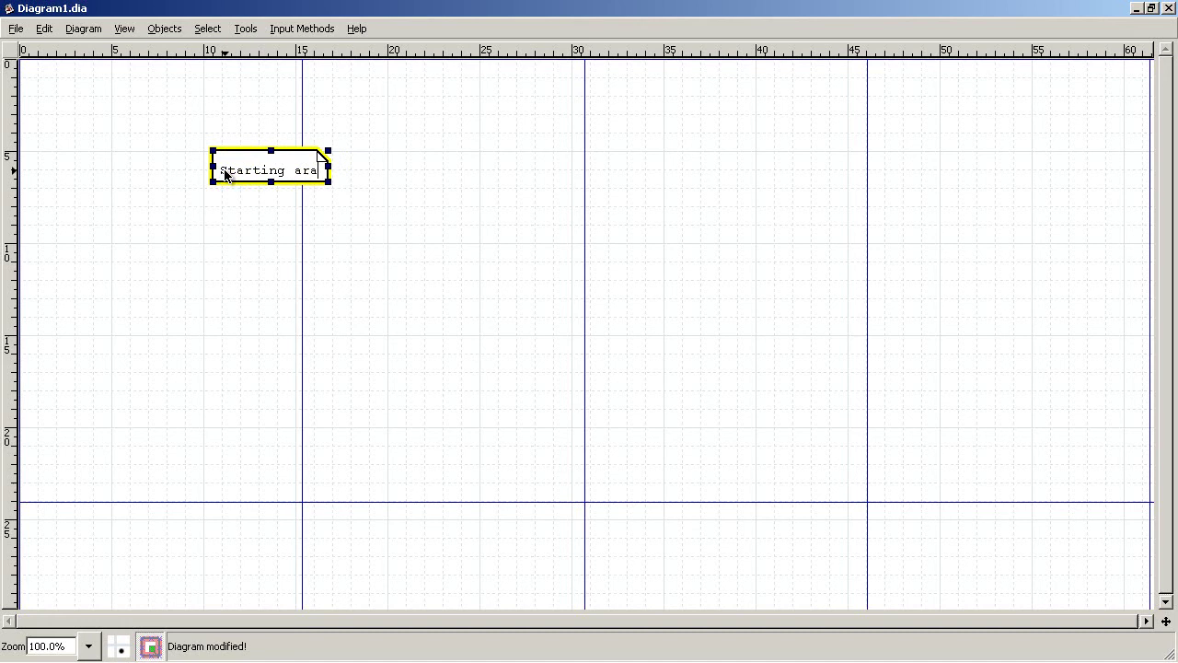
{"action": "key", "text": "BackSpace"}
{"action": "type", "text": "ea"}
{"action": "left_click", "coordinate": [329, 301]}
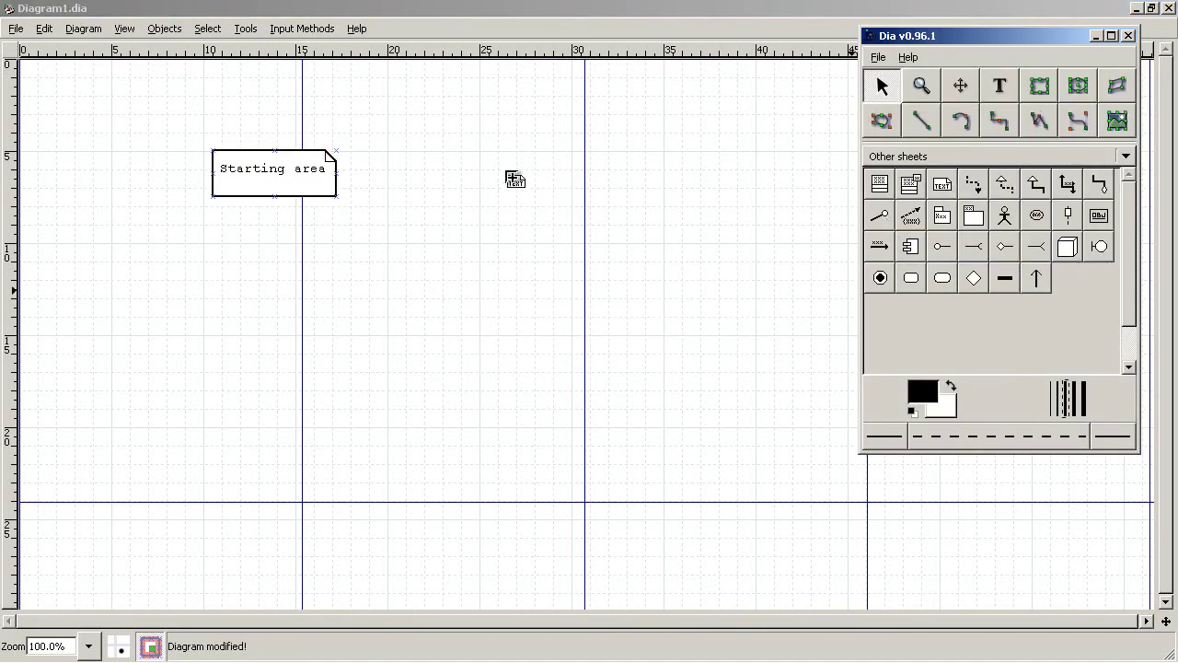
- Add a UML note to the right of "Starting area" and label it "Victory monument"
{"action": "left_click", "coordinate": [943, 184]}
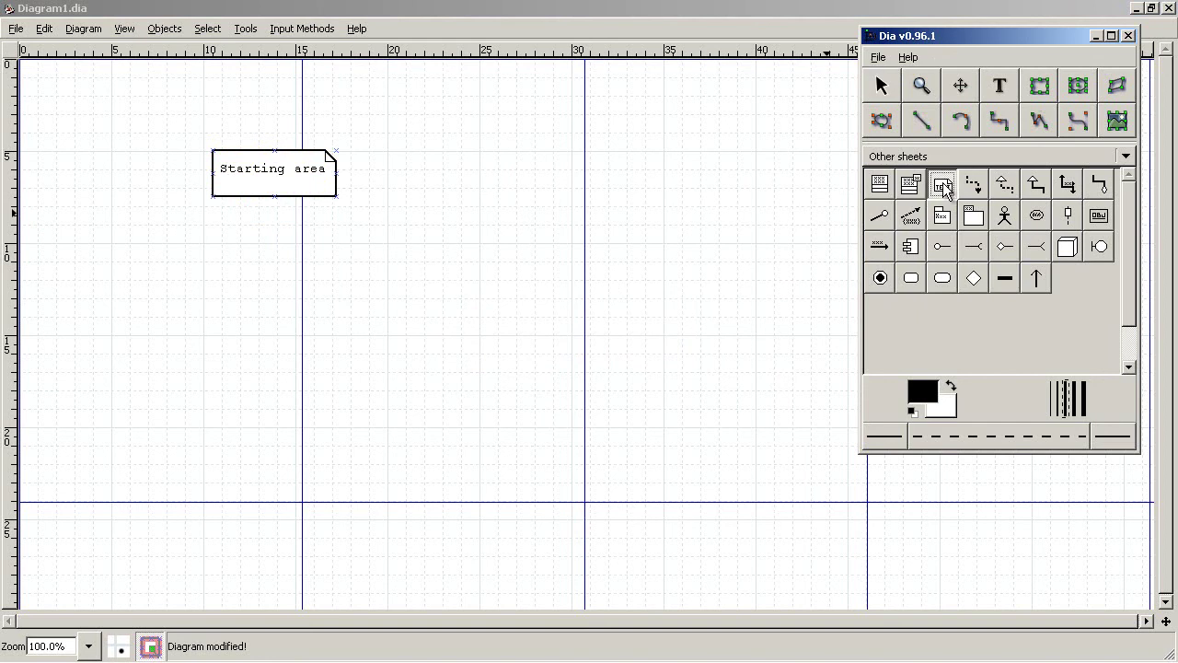
{"action": "left_click", "coordinate": [421, 159]}
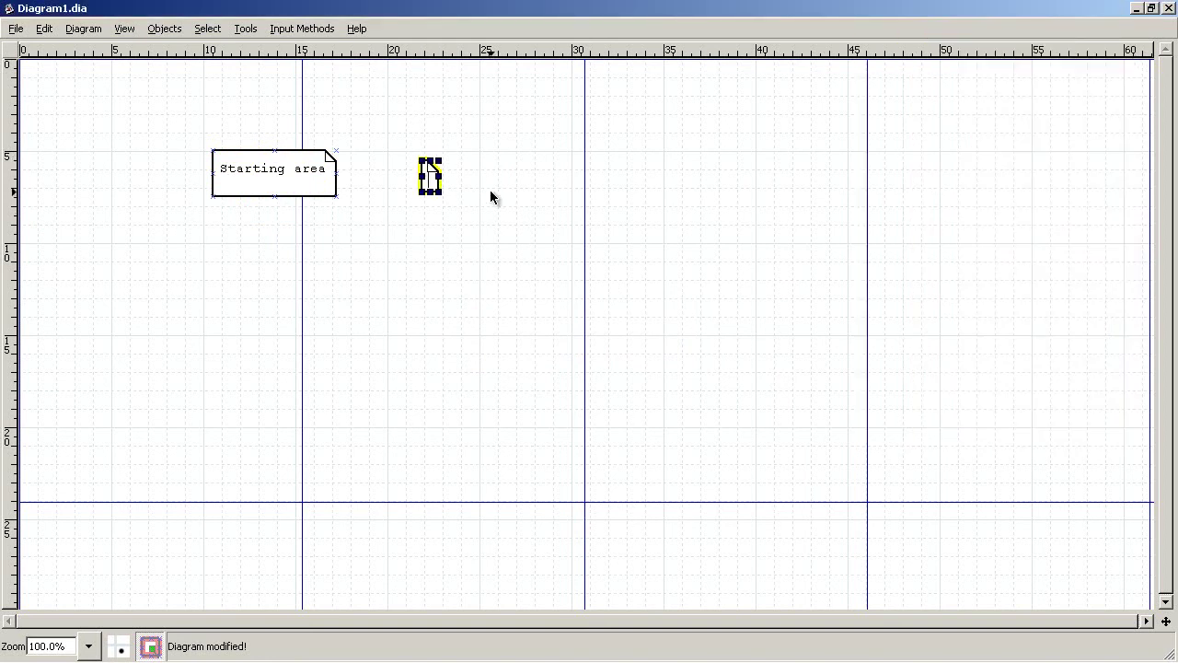
{"action": "type", "text": "Victory mo"}
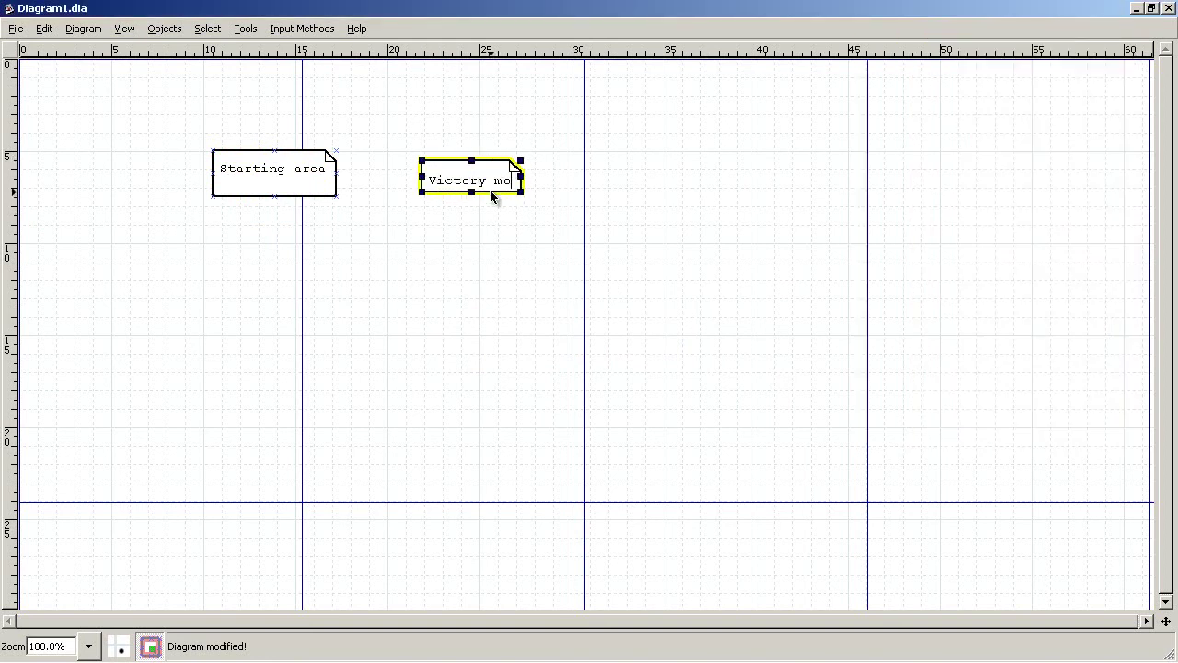
{"action": "type", "text": "nument"}
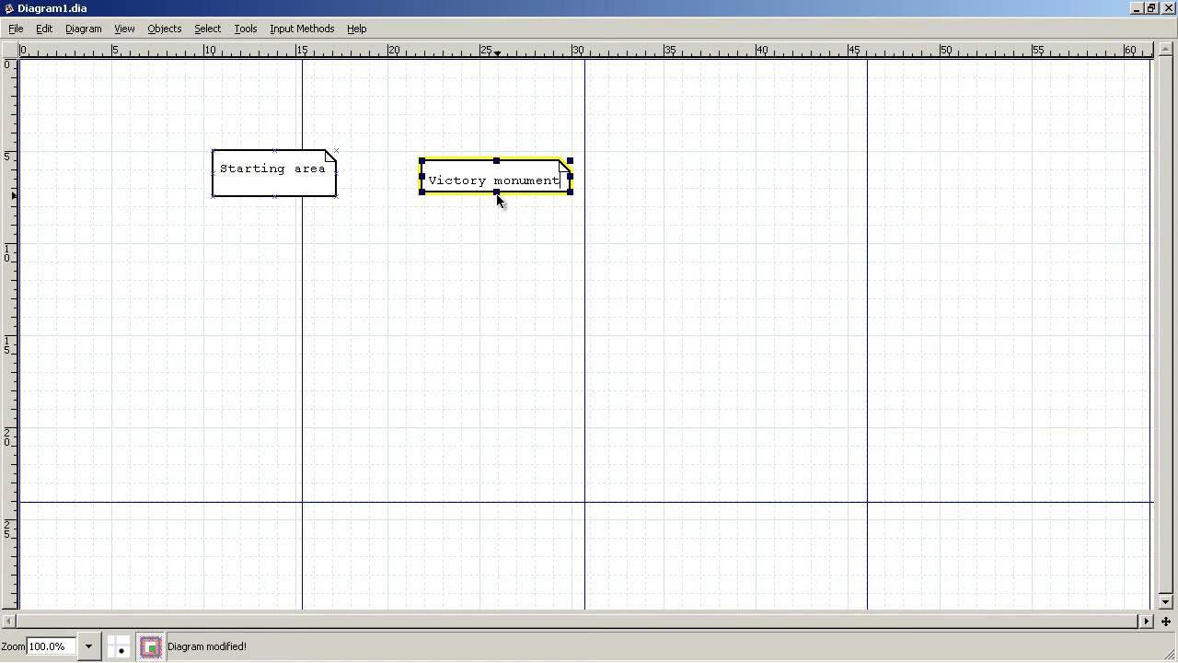
- Place another UML note to the right of the "Victory monument" note
{"action": "key", "text": "alt+Tab"}
{"action": "left_click", "coordinate": [943, 185]}
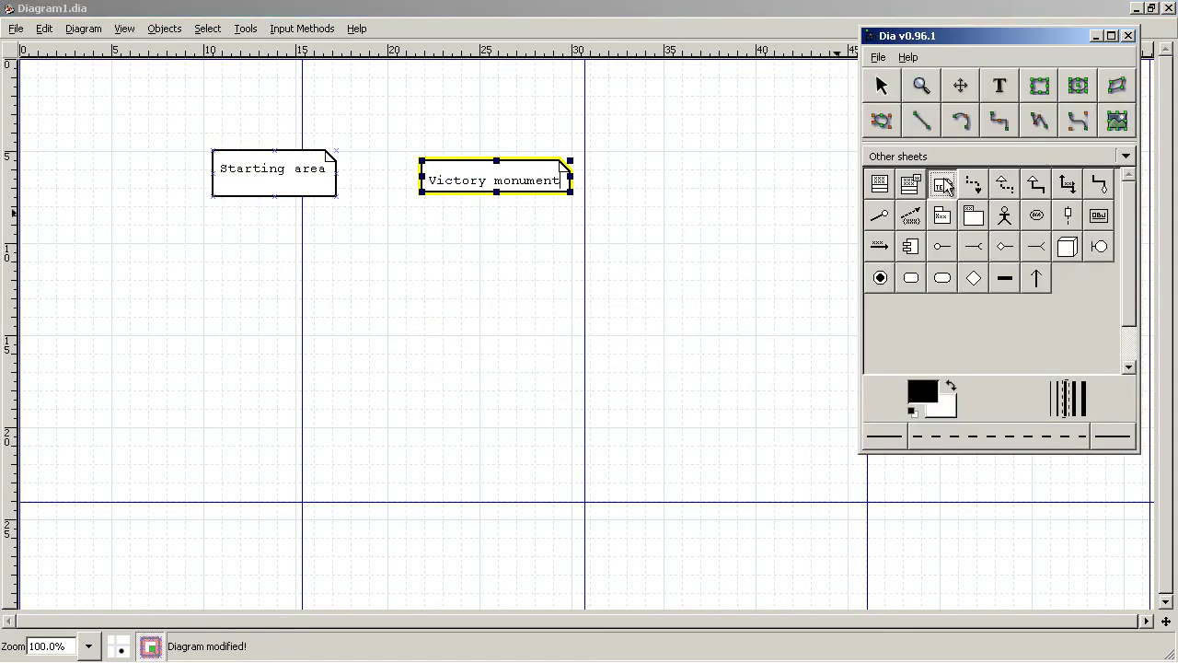
{"action": "left_click", "coordinate": [651, 170]}
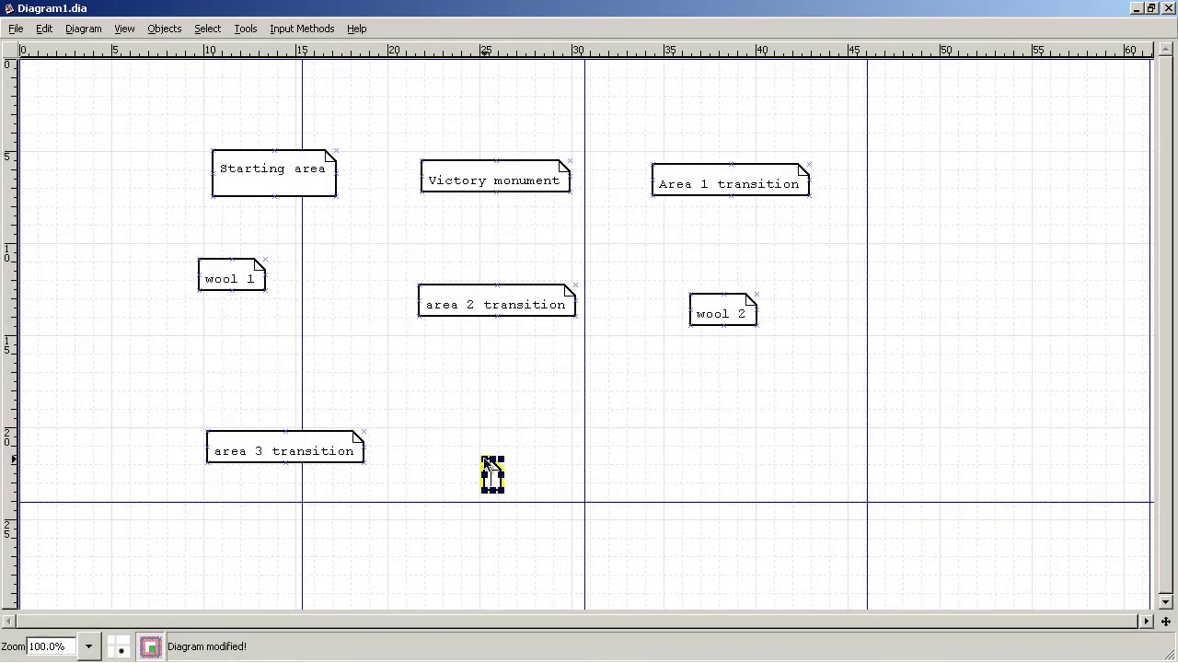
- Label the empty note to the right of "area 3 transition" as "wool 3"
{"action": "type", "text": "wool 3"}
{"action": "key", "text": "alt+Tab"}
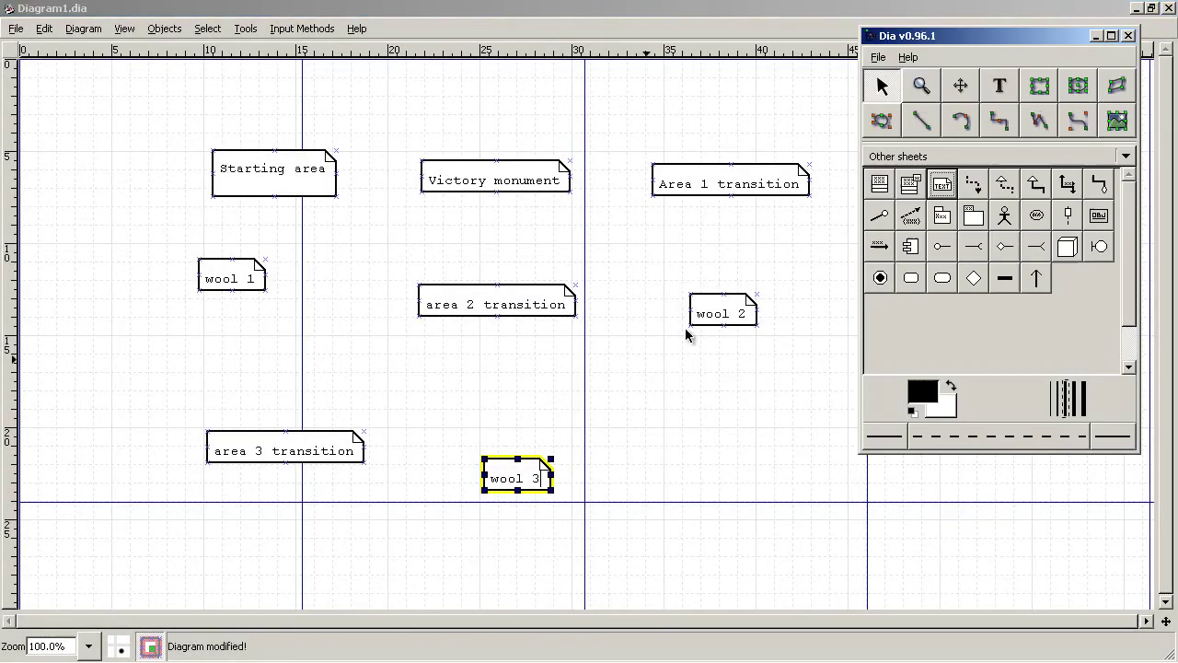
- Move the "Starting area", "Victory monument" and "Area 1 transition" notes up into a spread-out row across the top of the canvas
{"action": "left_click", "coordinate": [297, 172]}
{"action": "left_click_drag", "start_coordinate": [297, 171], "coordinate": [227, 128]}
{"action": "left_click", "coordinate": [466, 174]}
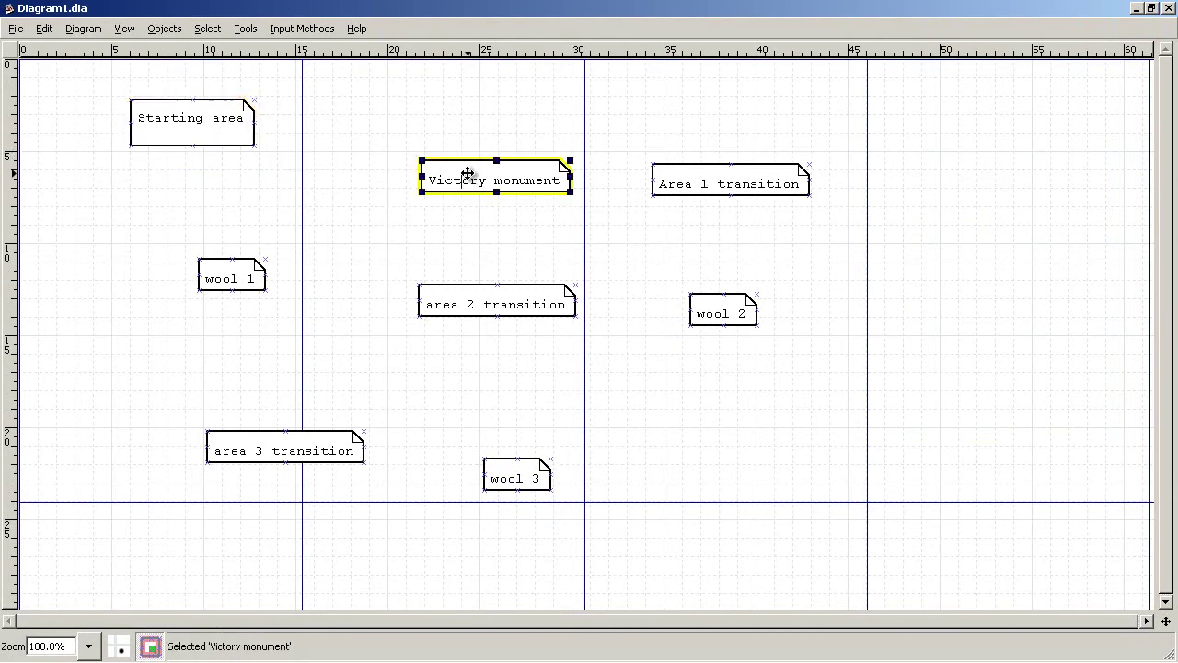
{"action": "left_click_drag", "start_coordinate": [466, 174], "coordinate": [442, 118]}
{"action": "left_click_drag", "start_coordinate": [719, 195], "coordinate": [752, 126]}
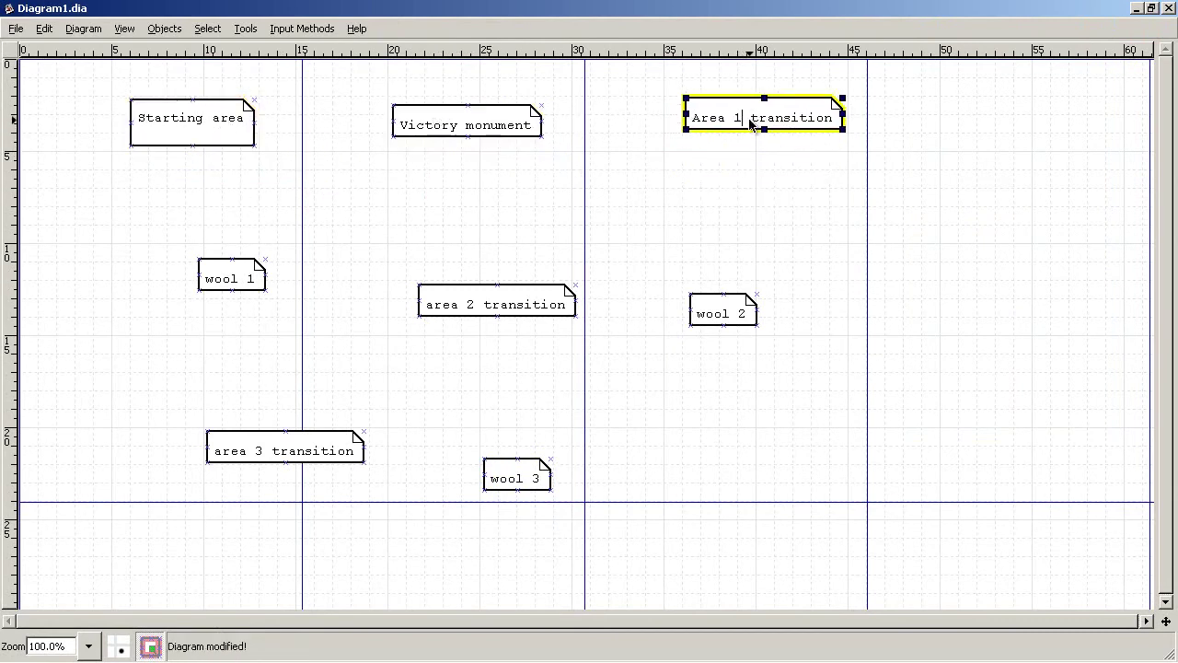
- Arrange the remaining notes in two rows: "wool 2", "area 2 transition" and "wool 1", above "area 3 transition" and "wool 3"
{"action": "left_click_drag", "start_coordinate": [250, 270], "coordinate": [793, 253]}
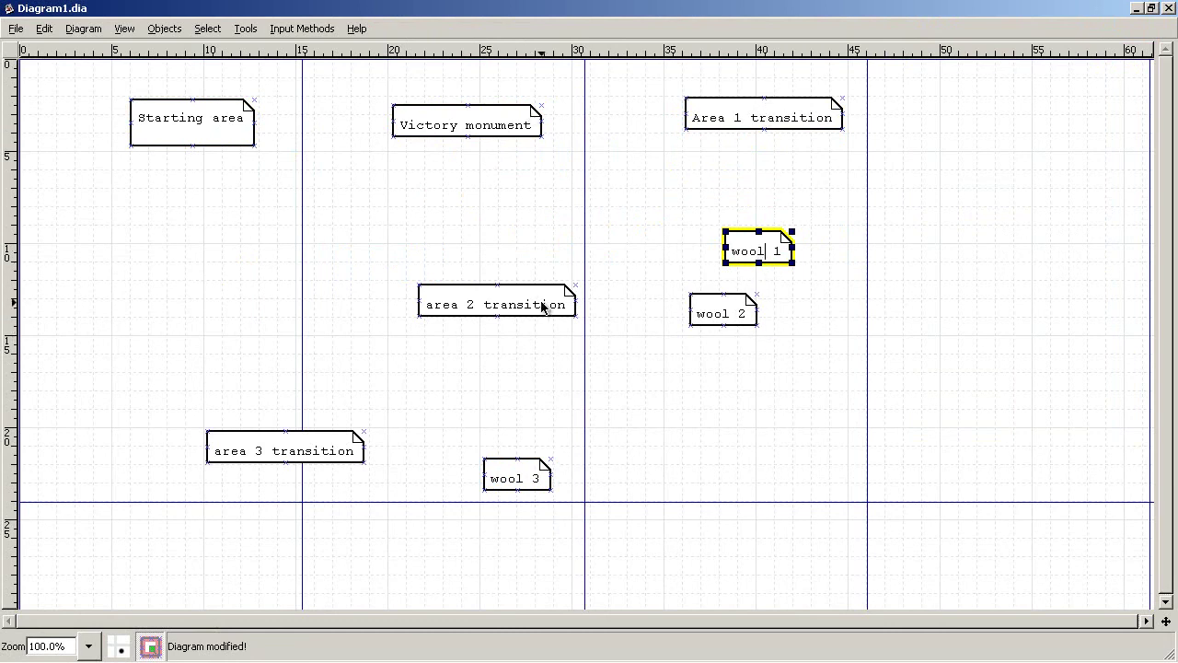
{"action": "left_click_drag", "start_coordinate": [543, 303], "coordinate": [528, 248]}
{"action": "left_click_drag", "start_coordinate": [727, 316], "coordinate": [197, 259]}
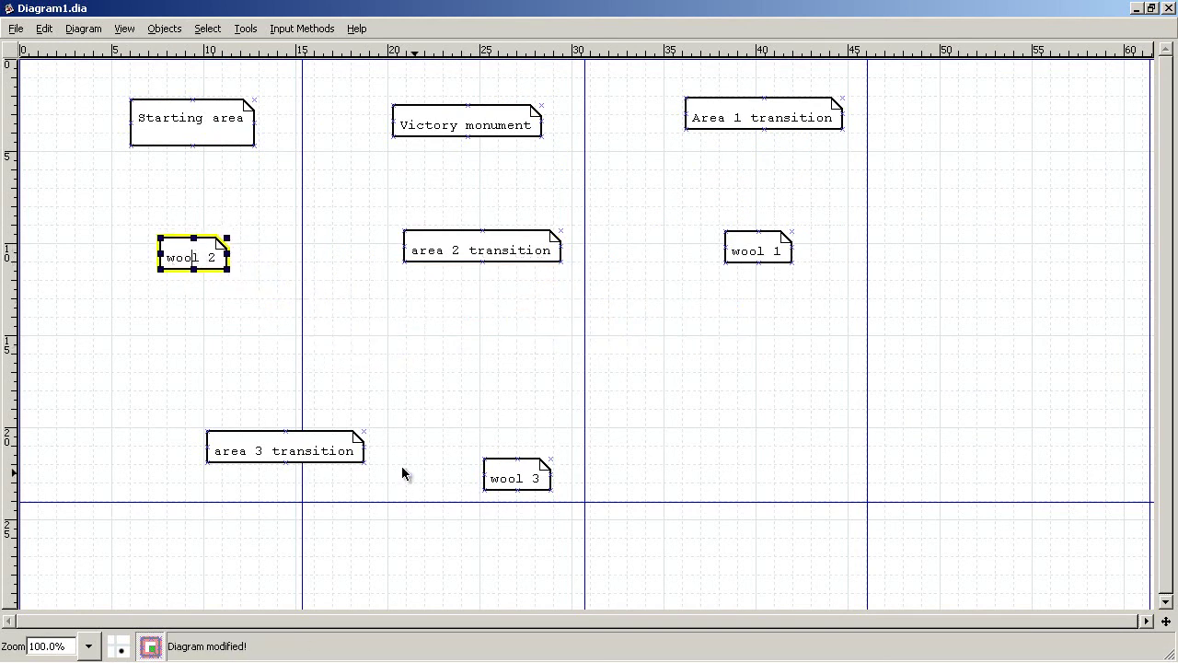
{"action": "left_click_drag", "start_coordinate": [313, 453], "coordinate": [231, 379]}
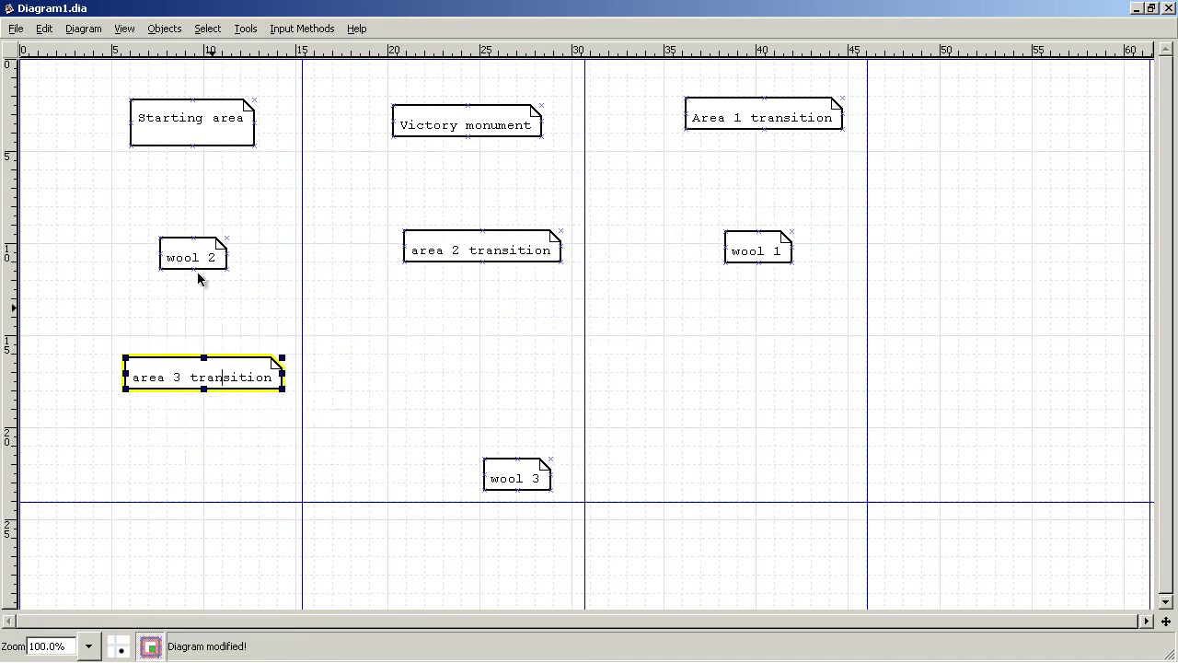
{"action": "left_click_drag", "start_coordinate": [498, 461], "coordinate": [451, 364]}
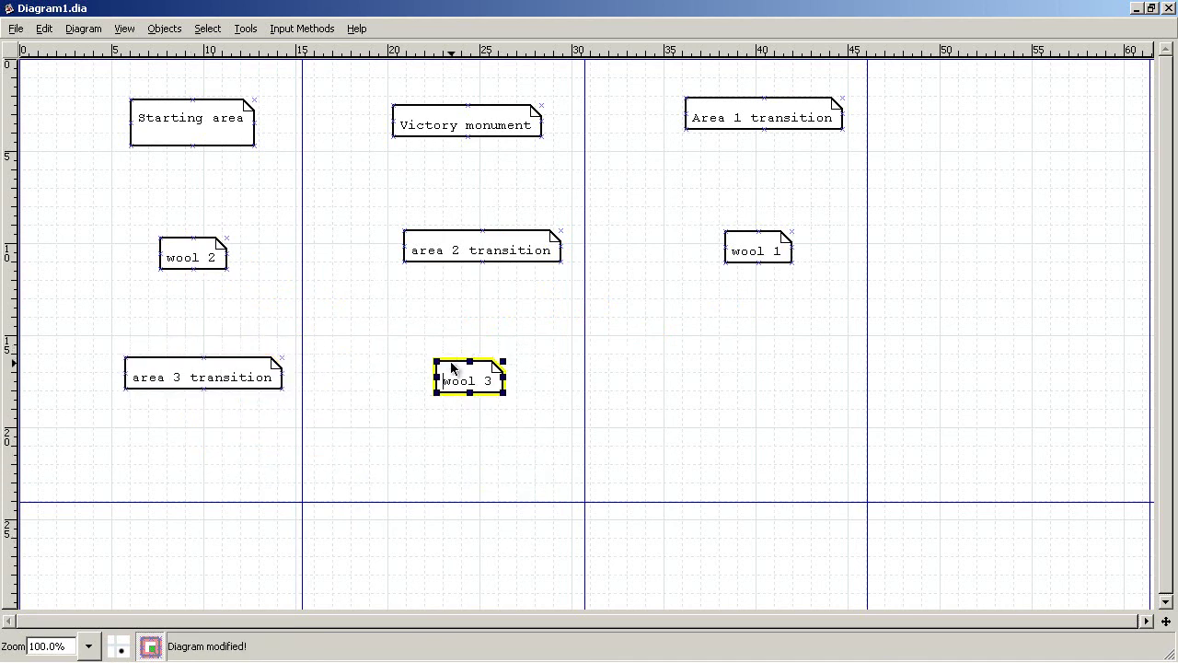
- Draw a dashed dependency arrow from "Starting area" to "Victory monument"
{"action": "key", "text": "alt+Tab"}
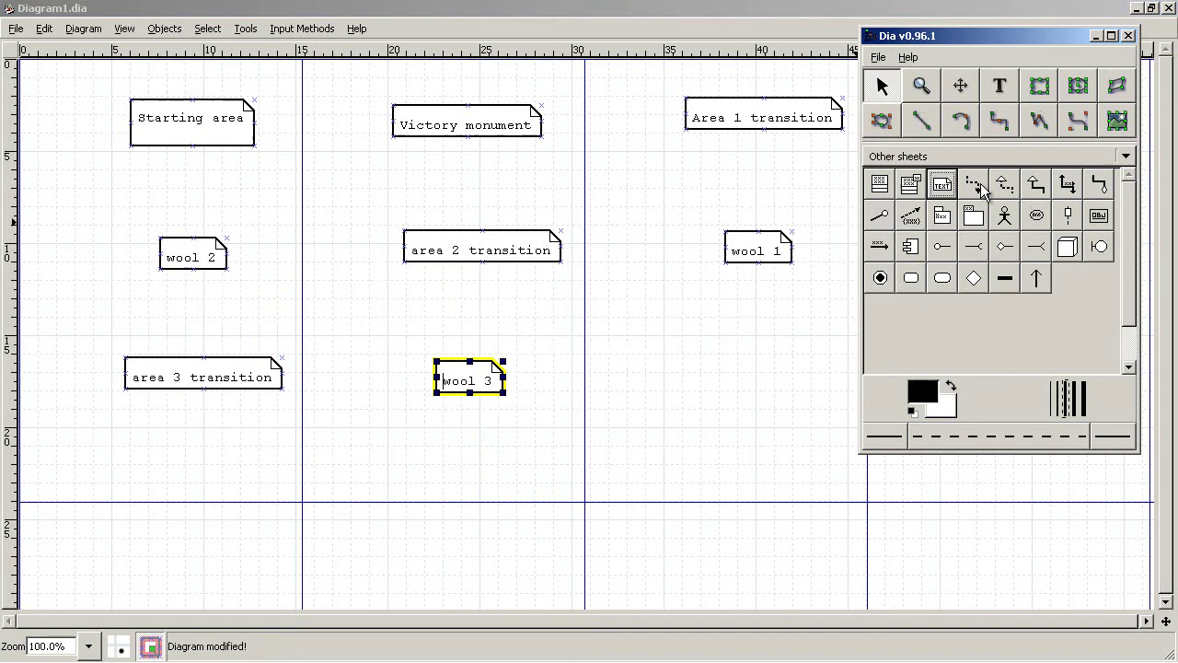
{"action": "left_click", "coordinate": [974, 185]}
{"action": "left_click_drag", "start_coordinate": [255, 122], "coordinate": [390, 120]}
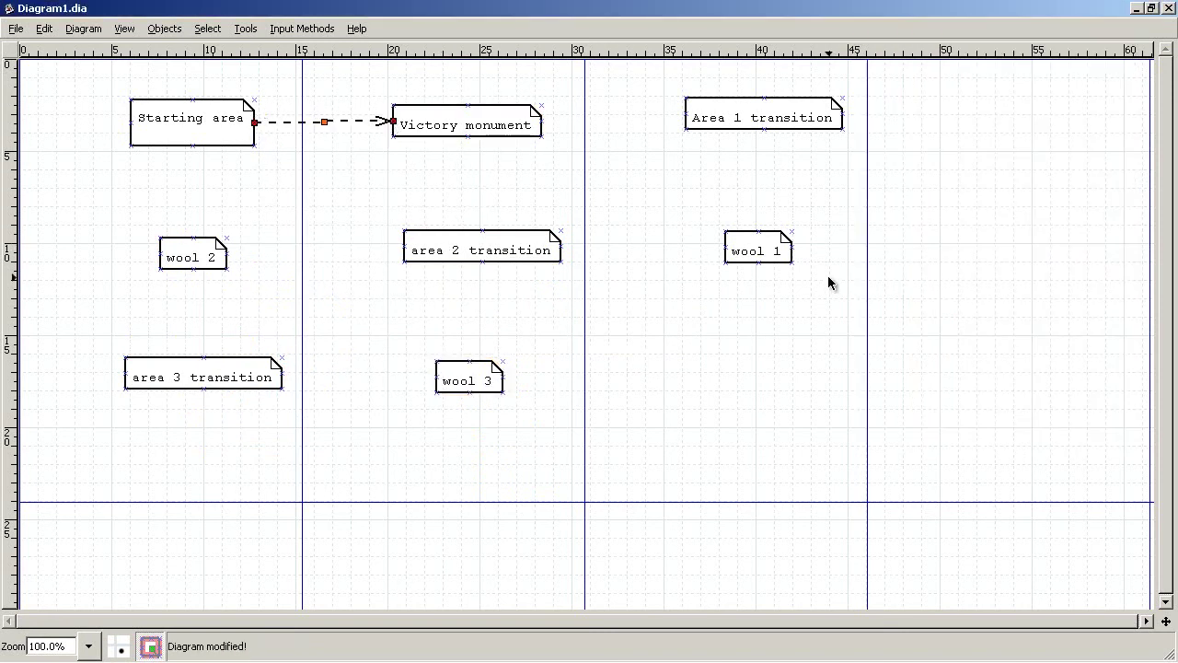
- Connect "Victory monument" to "Area 1 transition" with a dashed dependency arrow
{"action": "key", "text": "alt+Tab"}
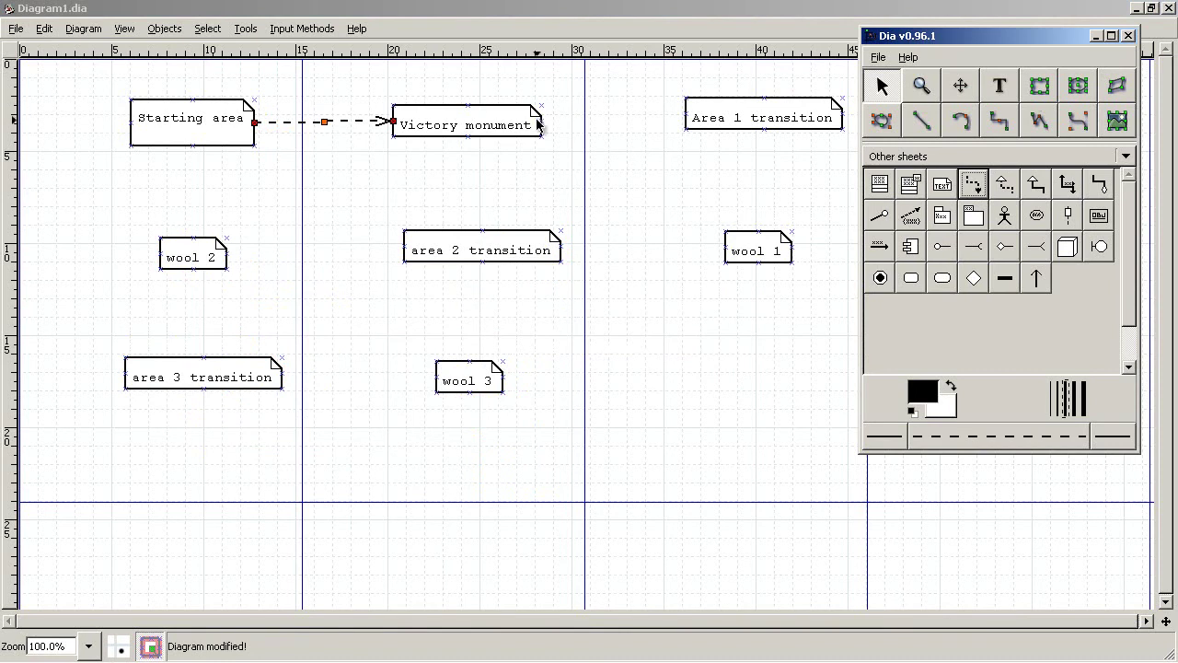
{"action": "left_click", "coordinate": [543, 128]}
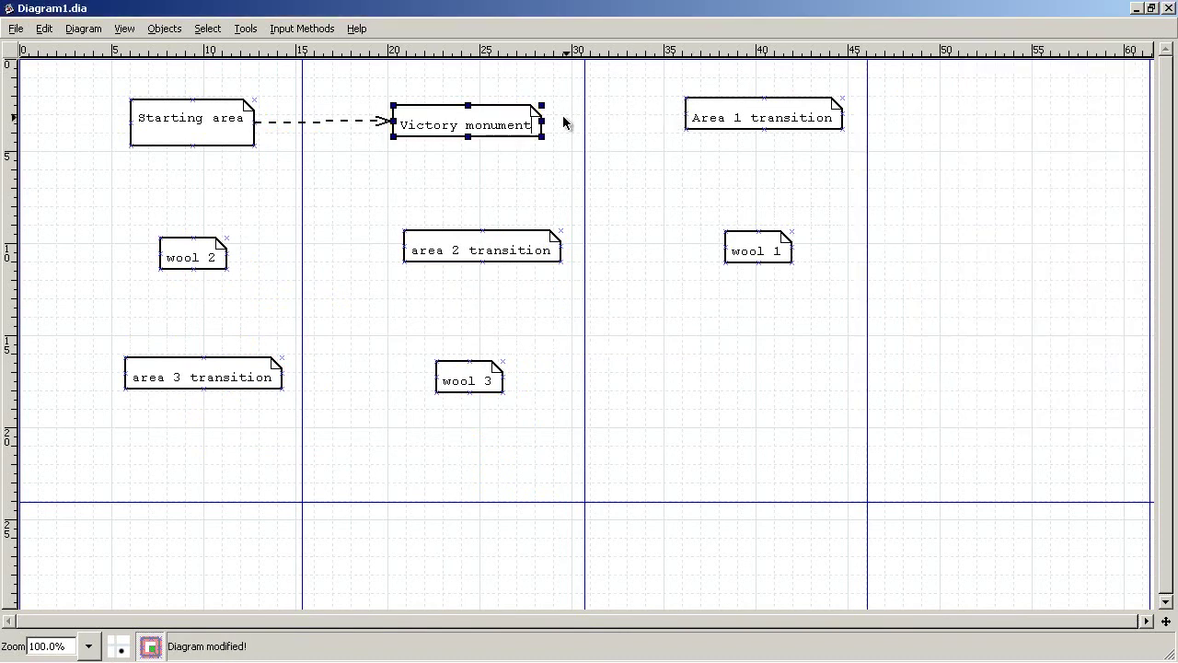
{"action": "key", "text": "alt+Tab"}
{"action": "left_click", "coordinate": [973, 184]}
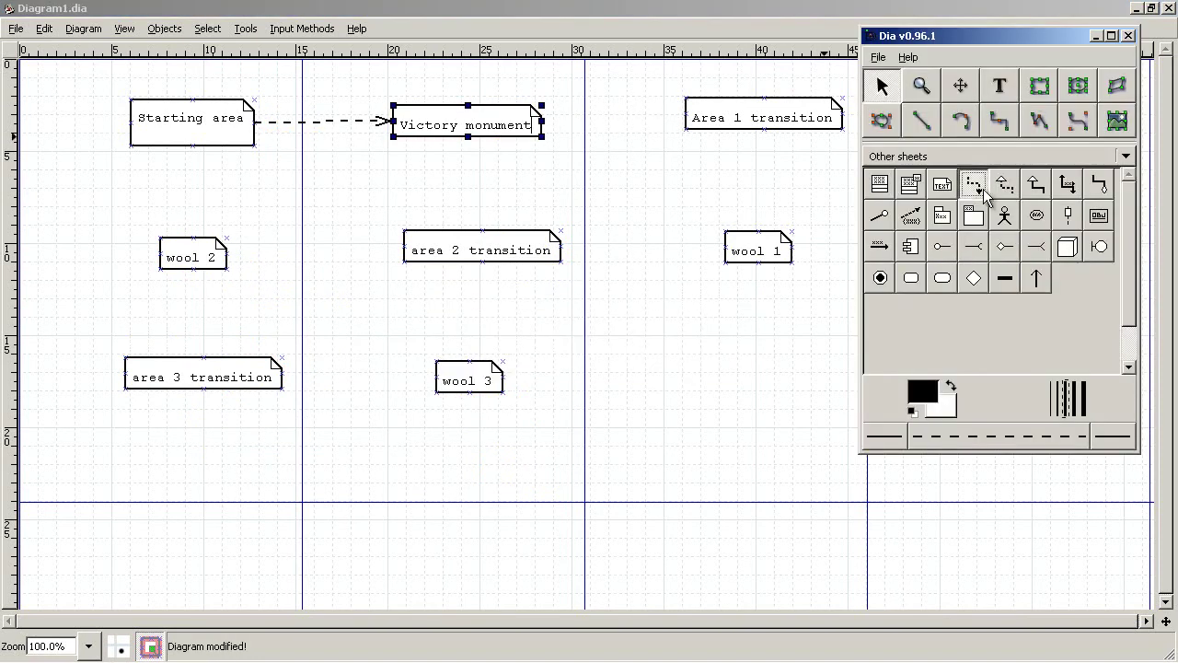
{"action": "left_click_drag", "start_coordinate": [543, 128], "coordinate": [688, 116]}
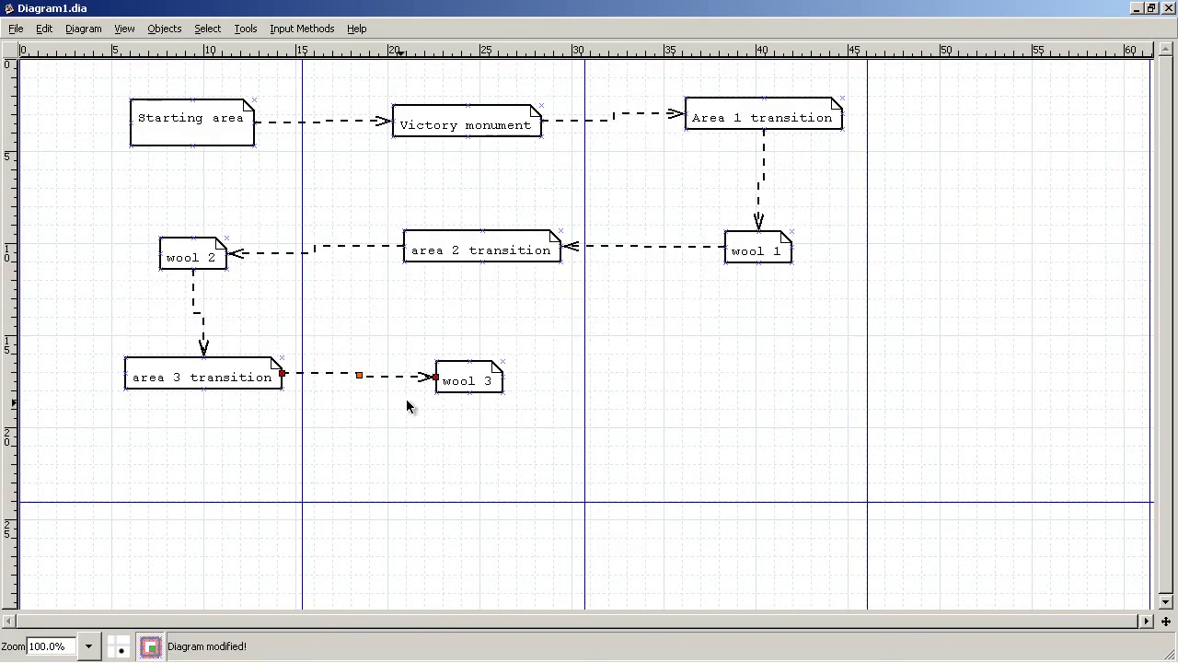
- Move "area 3 transition" and "wool 3" lower and farther right, and shift "Starting area" left to lengthen its arrow
{"action": "left_click_drag", "start_coordinate": [484, 385], "coordinate": [700, 407]}
{"action": "left_click_drag", "start_coordinate": [229, 378], "coordinate": [302, 425]}
{"action": "left_click_drag", "start_coordinate": [693, 407], "coordinate": [690, 431]}
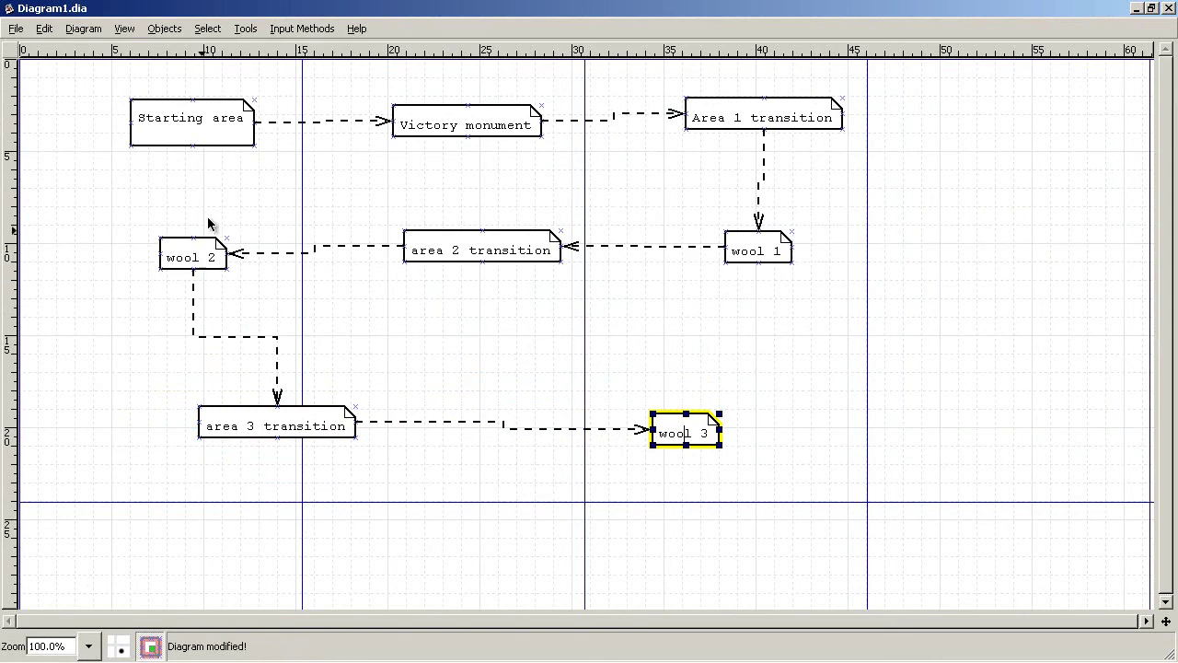
{"action": "left_click_drag", "start_coordinate": [196, 137], "coordinate": [145, 130]}
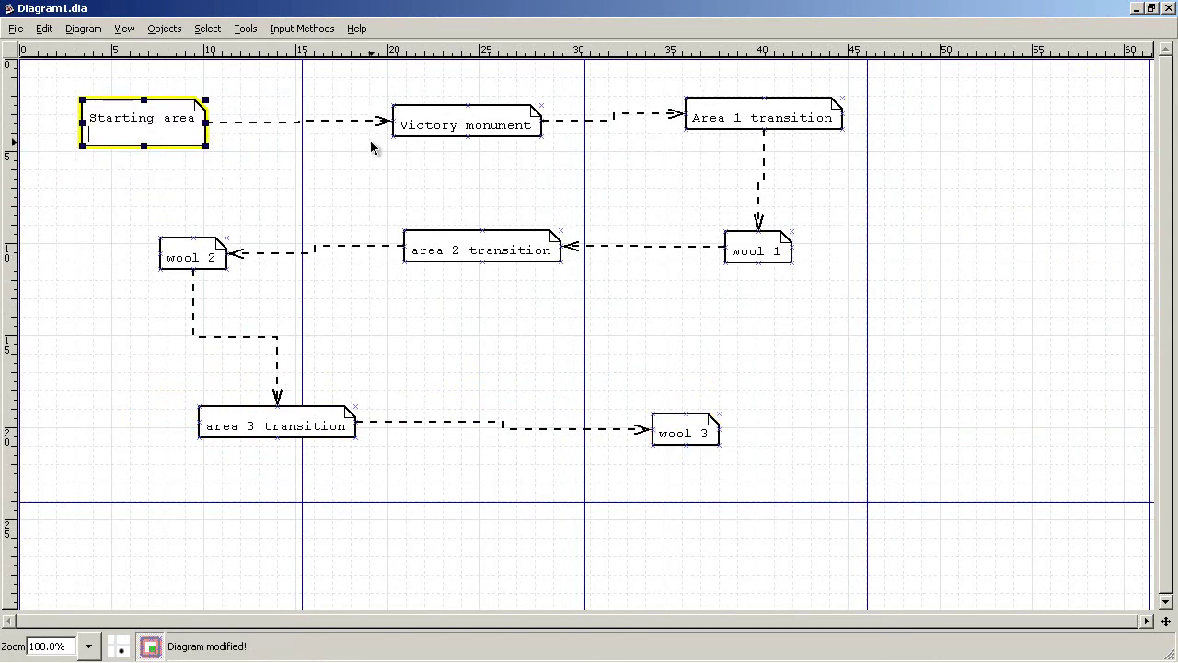
- Move "Victory monument" slightly lower and "wool 2" lower and farther left
{"action": "mouse_move", "coordinate": [413, 121]}
{"action": "left_mouse_down"}
{"action": "mouse_move", "coordinate": [425, 136]}
{"action": "mouse_move", "coordinate": [404, 142]}
{"action": "left_mouse_up"}
{"action": "left_click_drag", "start_coordinate": [203, 255], "coordinate": [147, 292]}
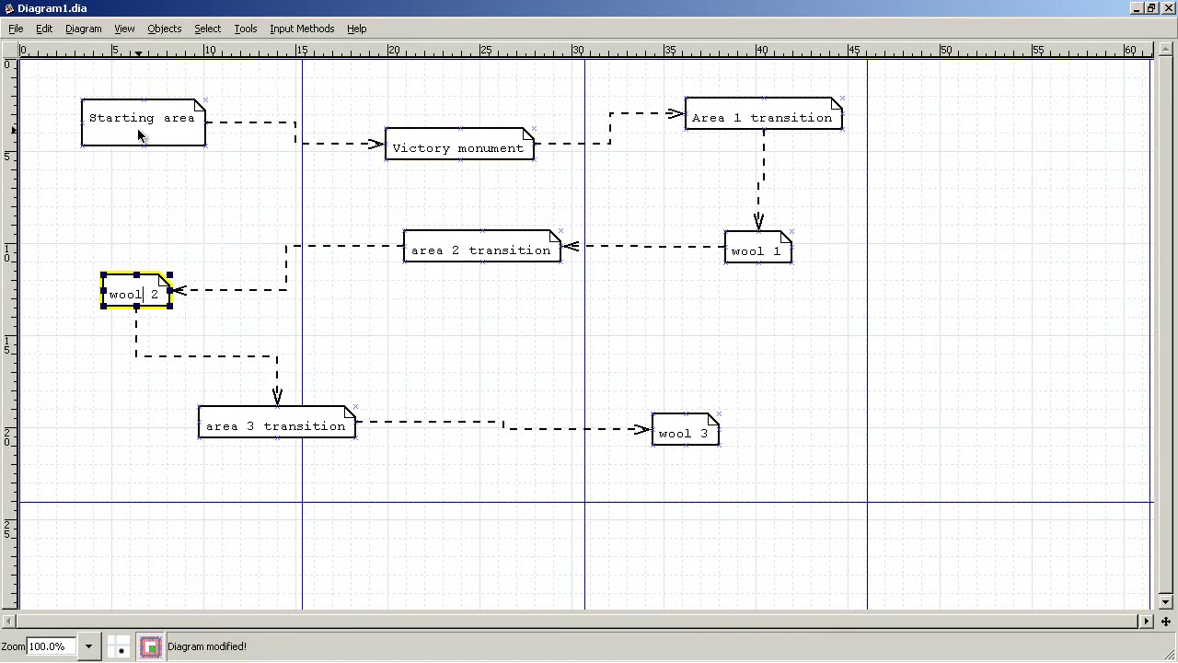
{"action": "left_click", "coordinate": [179, 138]}
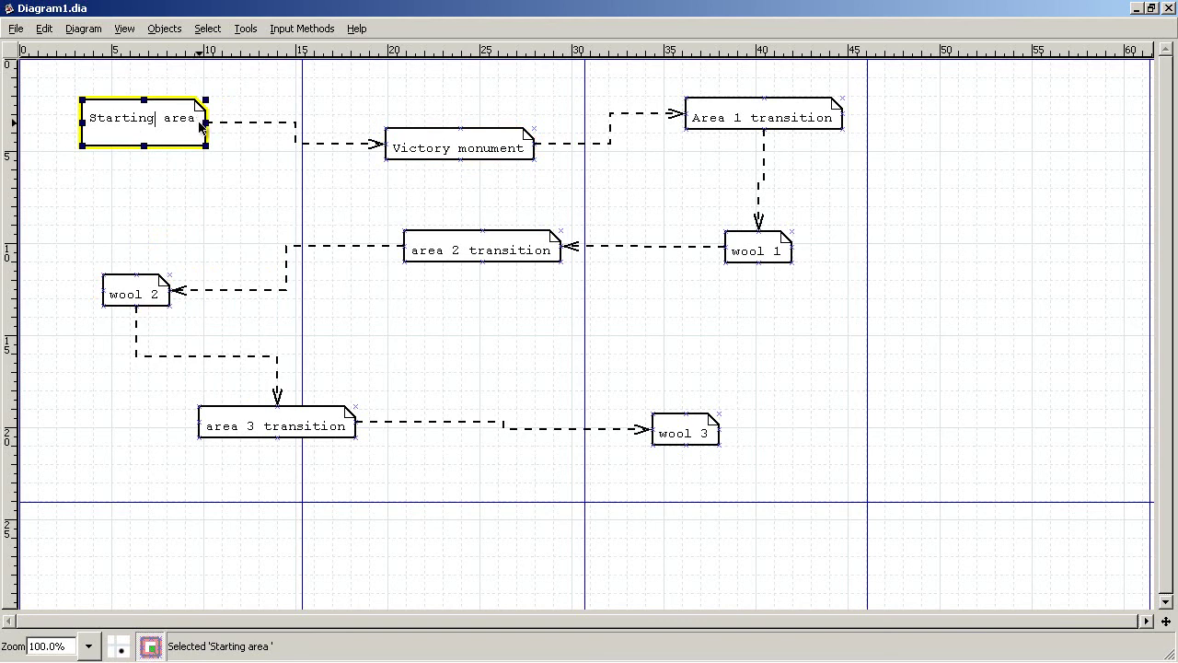
{"action": "left_click", "coordinate": [513, 150]}
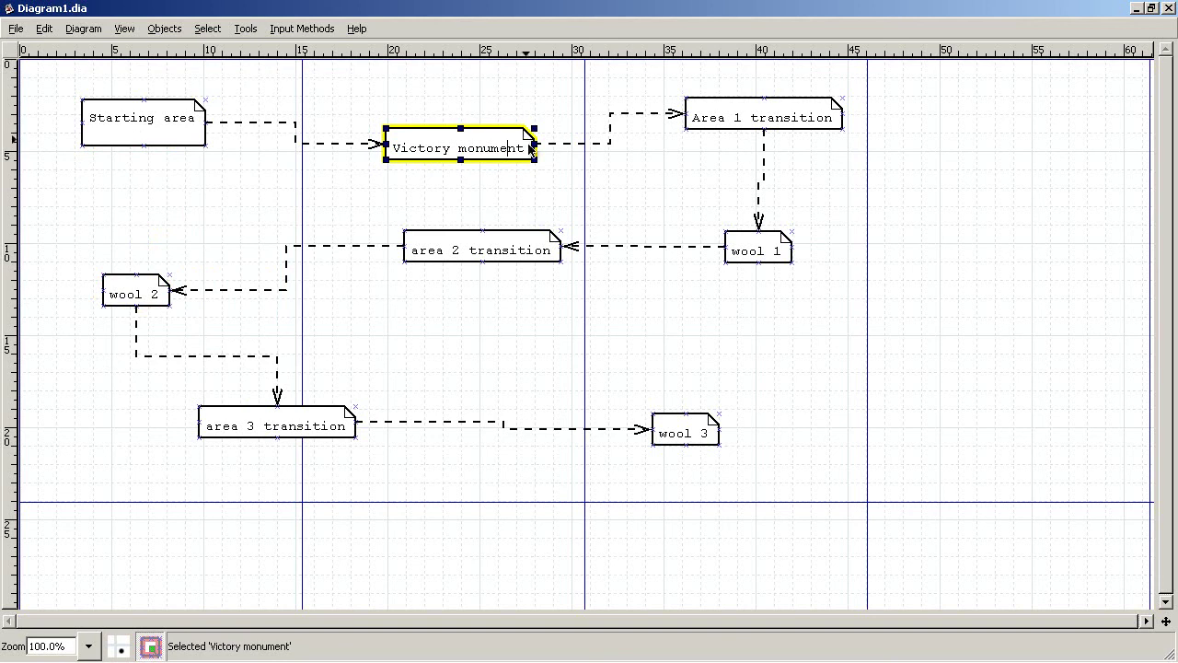
- Add the lines "Mostly water area" and "Hidden pickaxe" below the title of the "Area 1 transition" note, separated by a blank line
{"action": "left_click", "coordinate": [811, 120]}
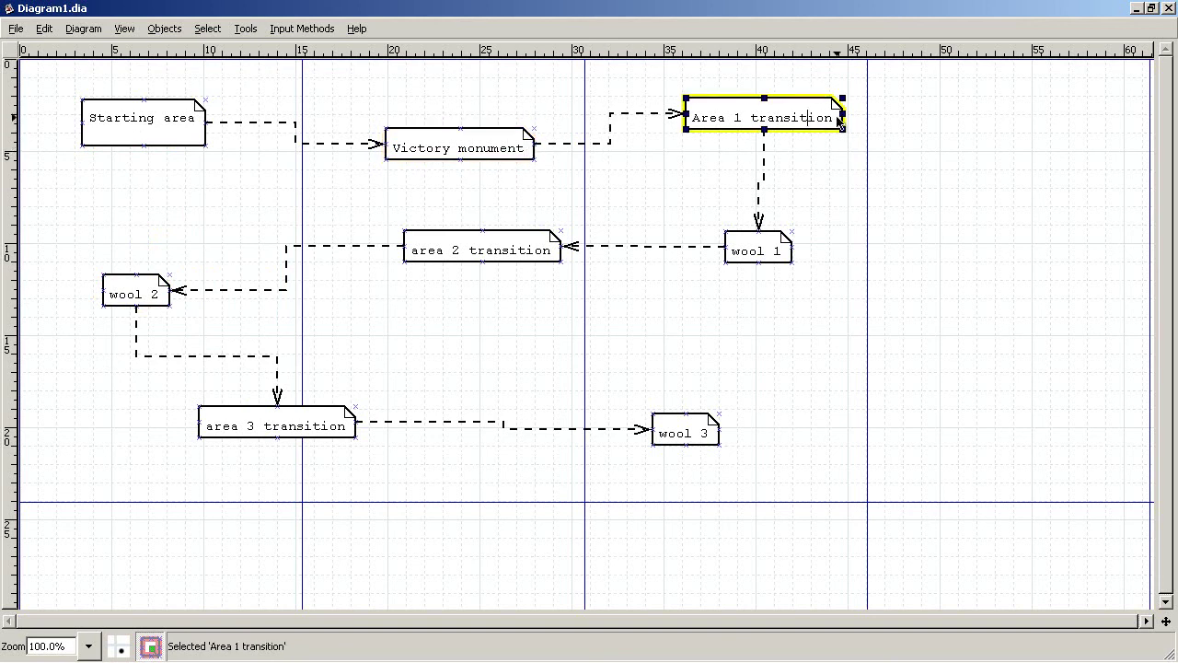
{"action": "key", "text": "Return"}
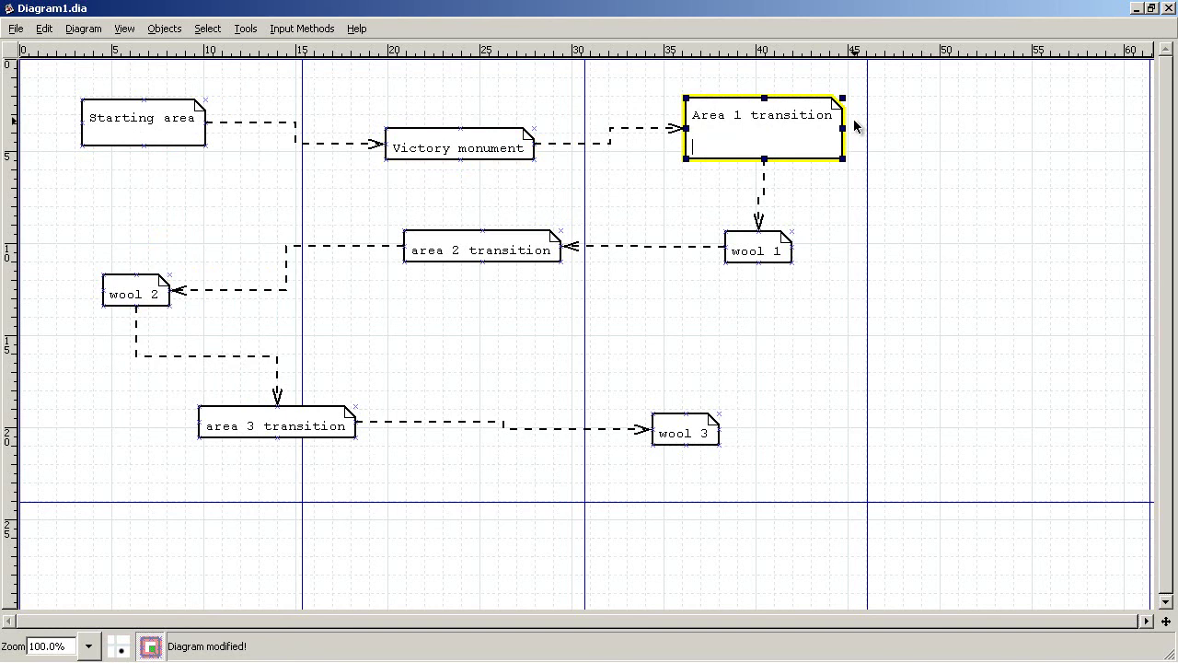
{"action": "type", "text": "Mostly water area"}
{"action": "key", "text": "Return"}
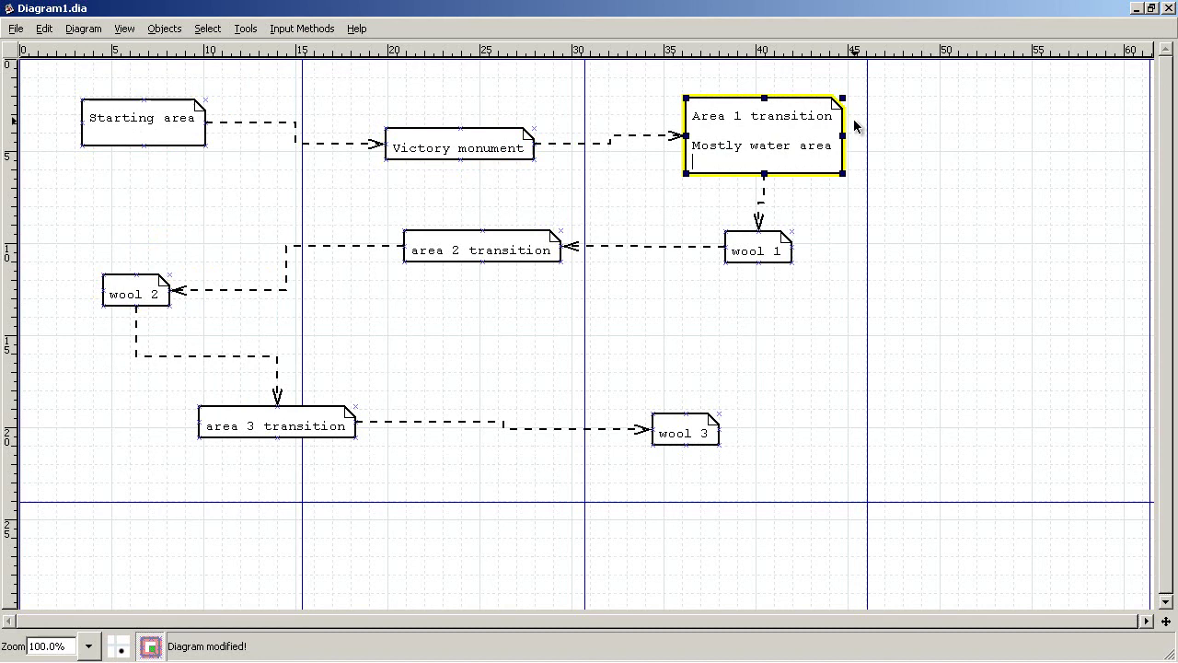
{"action": "type", "text": "Hidden pickaxe"}
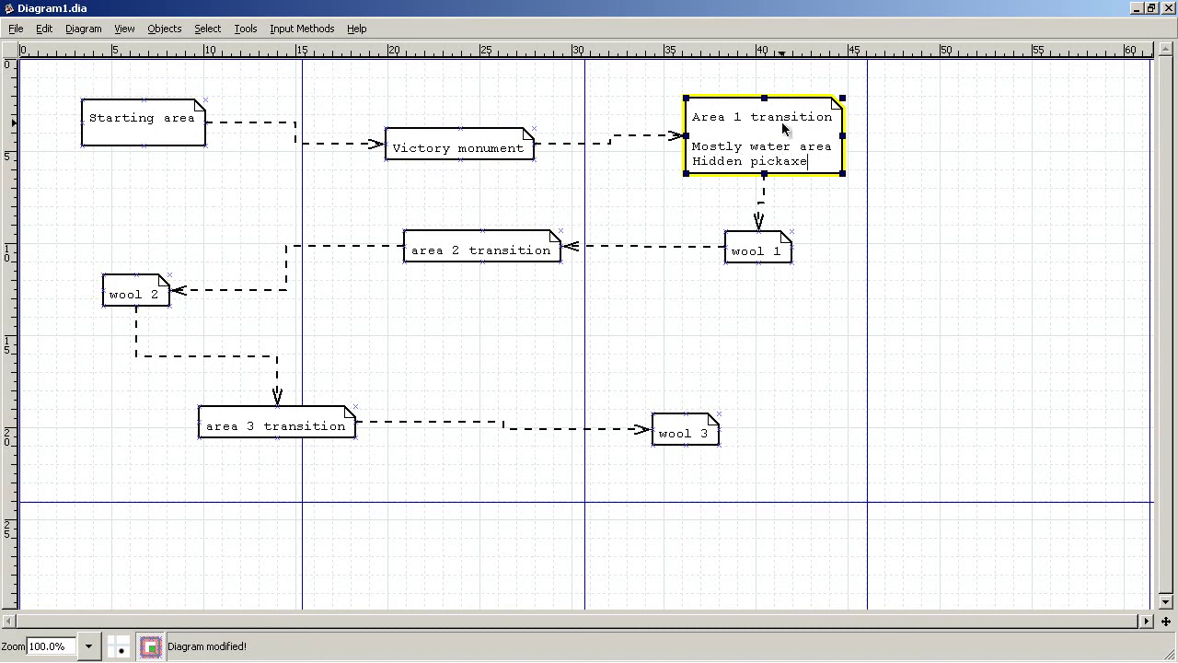
- Shift "Area 1 transition" farther right, place "wool 1" beneath it, and lower "area 2 transition" to make room for the taller notes
{"action": "left_click_drag", "start_coordinate": [784, 123], "coordinate": [767, 130]}
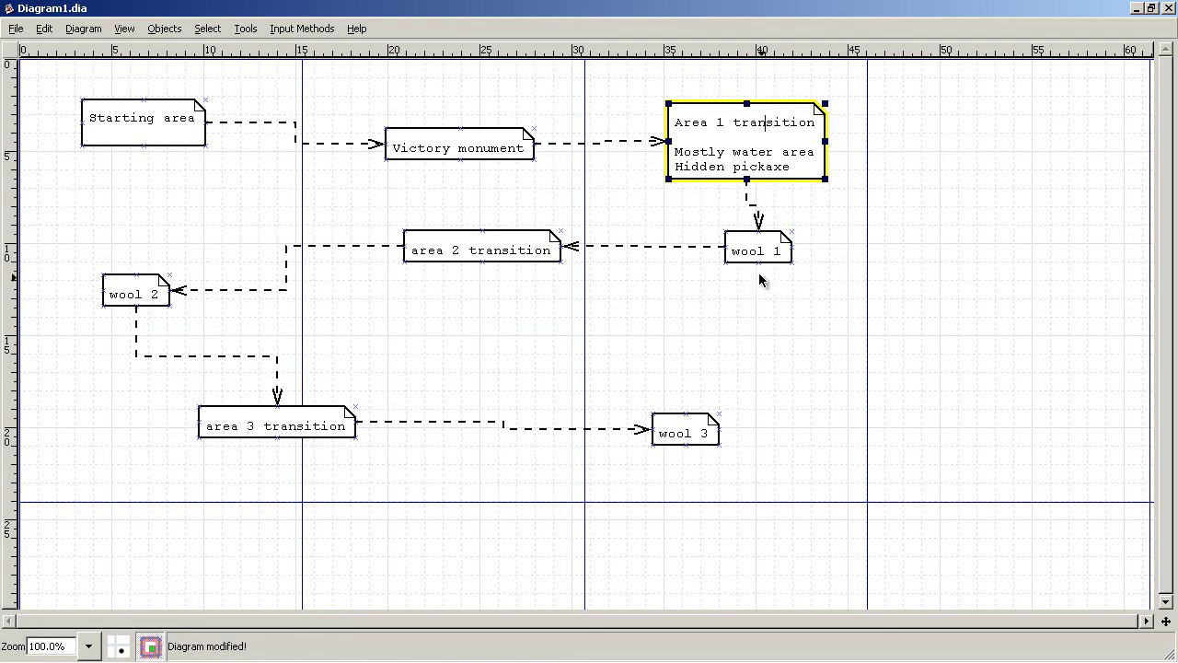
{"action": "left_click_drag", "start_coordinate": [752, 257], "coordinate": [754, 283]}
{"action": "left_click_drag", "start_coordinate": [470, 248], "coordinate": [451, 285]}
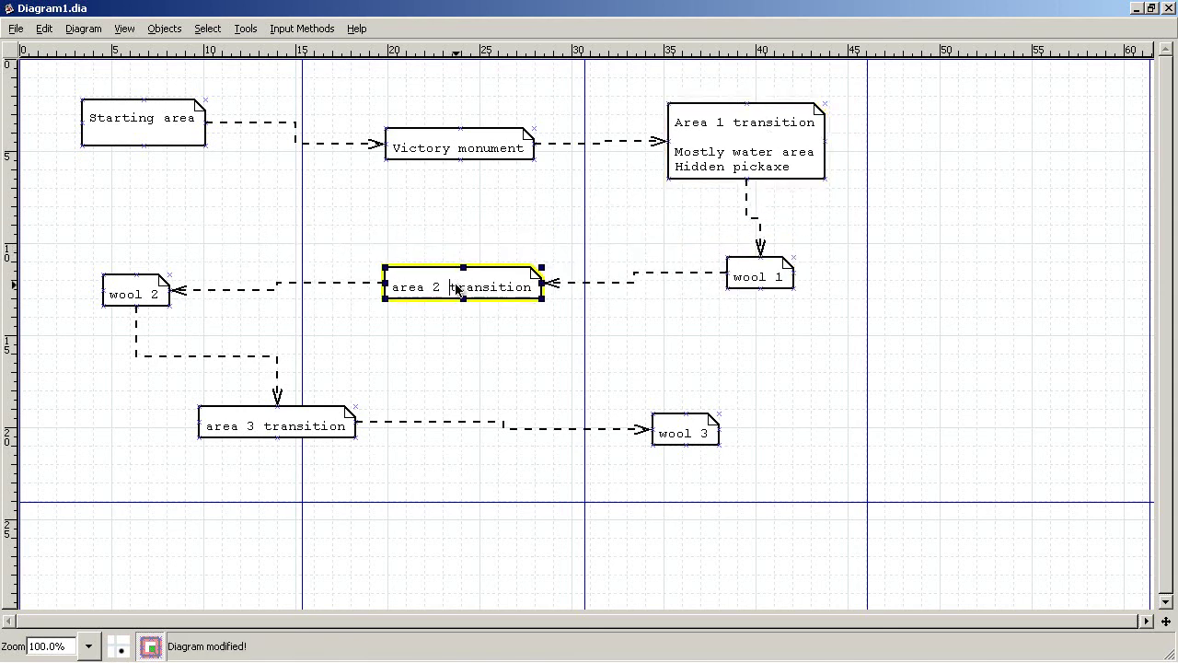
{"action": "left_click", "coordinate": [767, 138]}
{"action": "left_click_drag", "start_coordinate": [784, 131], "coordinate": [828, 161]}
{"action": "left_click_drag", "start_coordinate": [759, 278], "coordinate": [822, 288]}
- Add the lines "supplies", "trapbox 1" and "creeper maze" below the title of the "wool 1" note, after a blank line
{"action": "left_click", "coordinate": [846, 284]}
{"action": "key", "text": "Return"}
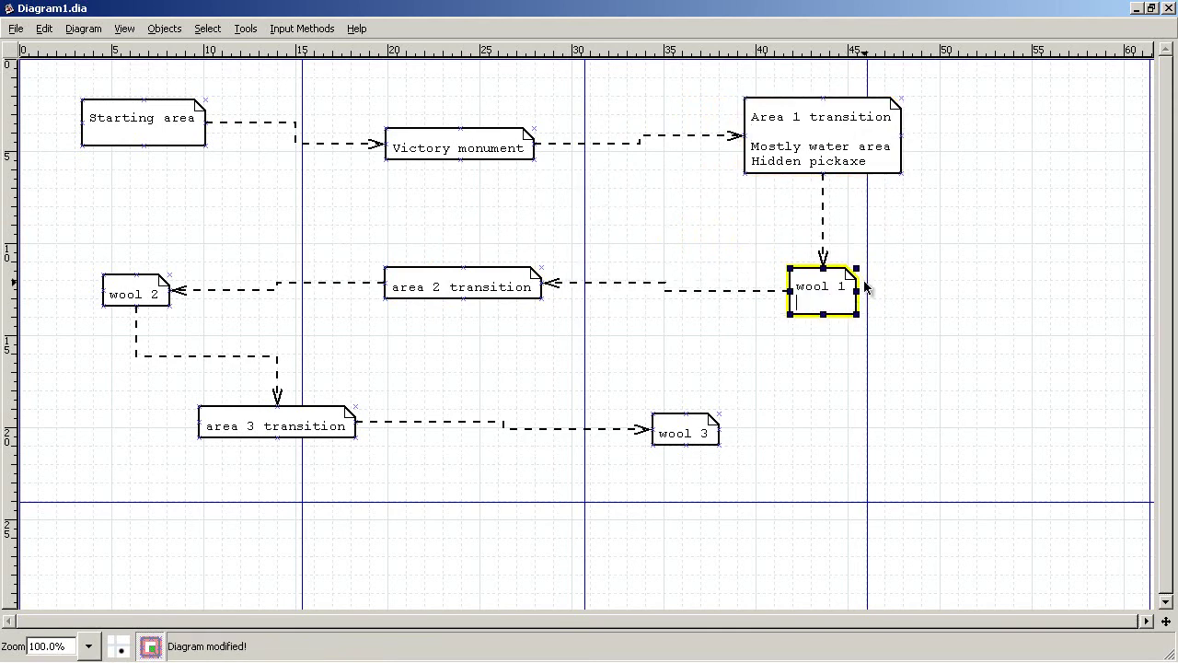
{"action": "key", "text": "Return"}
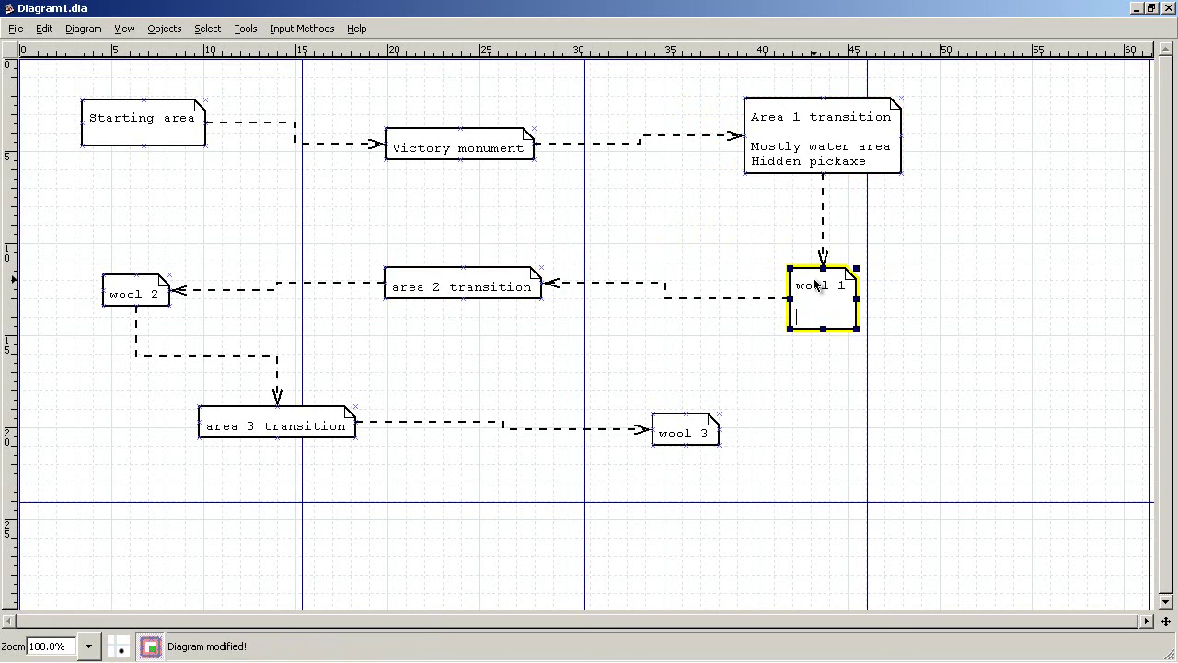
{"action": "type", "text": "supplies"}
{"action": "key", "text": "Return"}
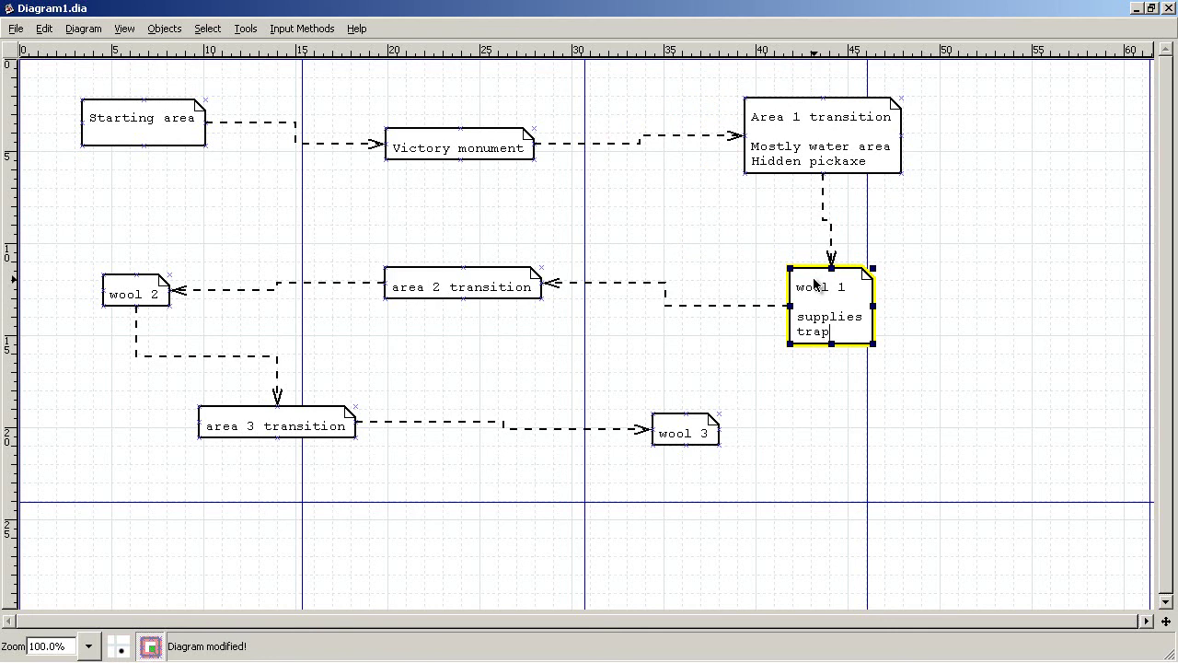
{"action": "type", "text": "trapbox 1"}
{"action": "key", "text": "Return"}
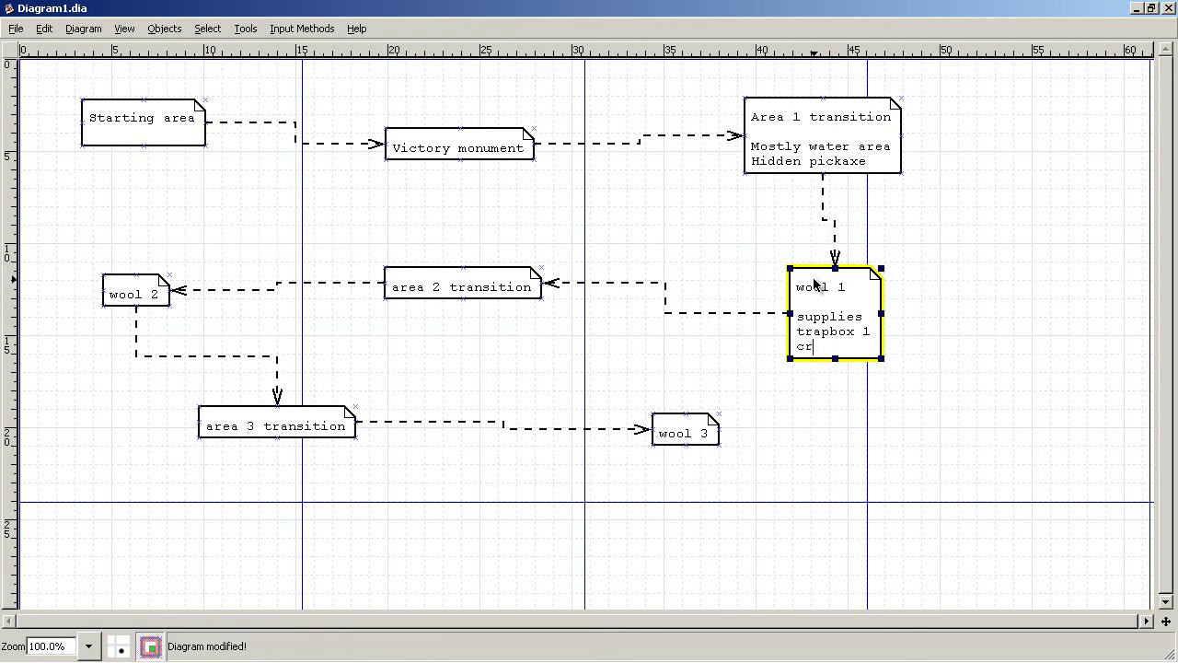
{"action": "type", "text": "creeper maze"}
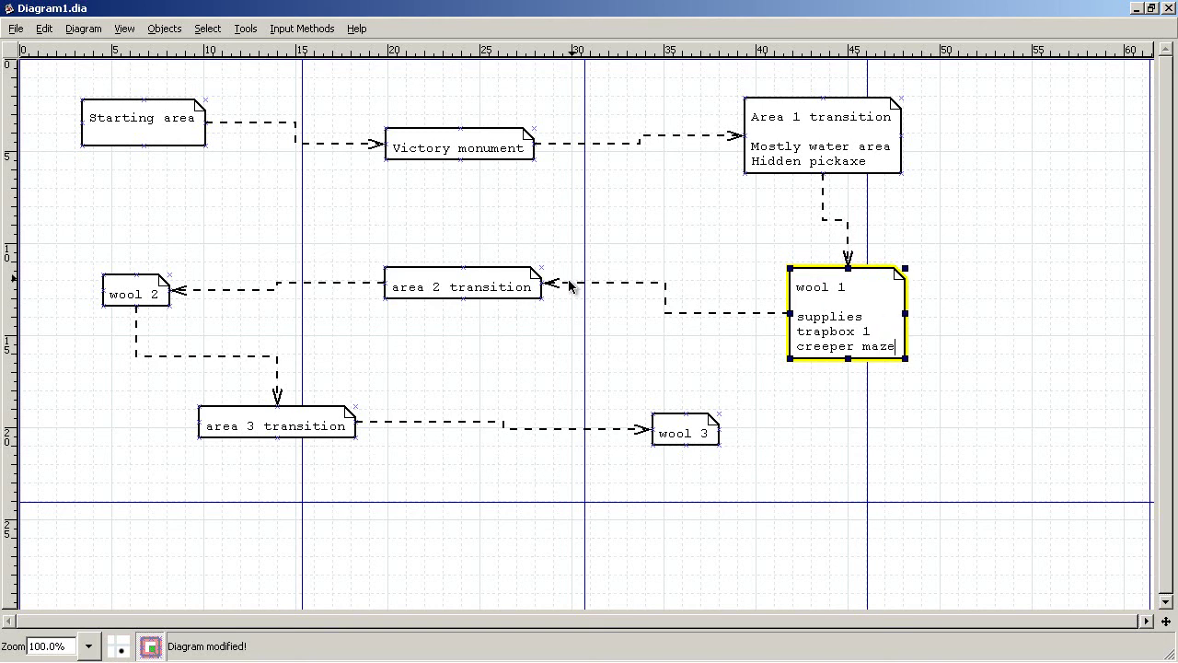
- Add the line "giant chasm with lava" below the title of the "area 2 transition" note, after a blank line
{"action": "left_click", "coordinate": [495, 313]}
{"action": "left_click", "coordinate": [489, 295]}
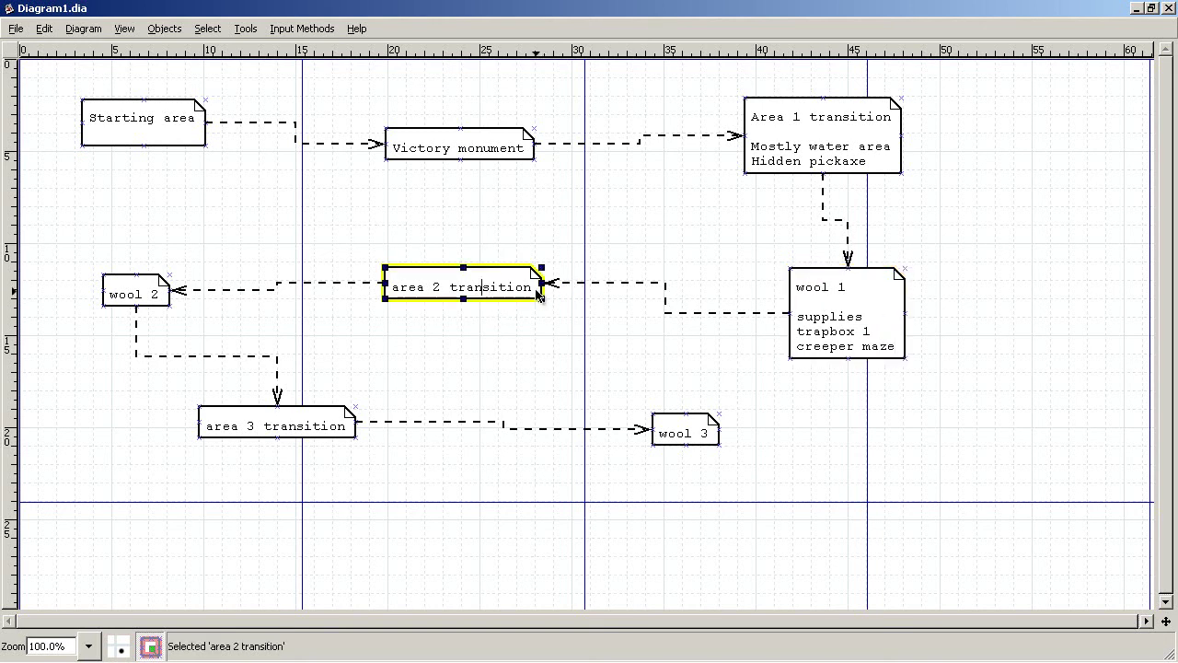
{"action": "double_click", "coordinate": [537, 295]}
{"action": "key", "text": "Escape"}
{"action": "key", "text": "Return"}
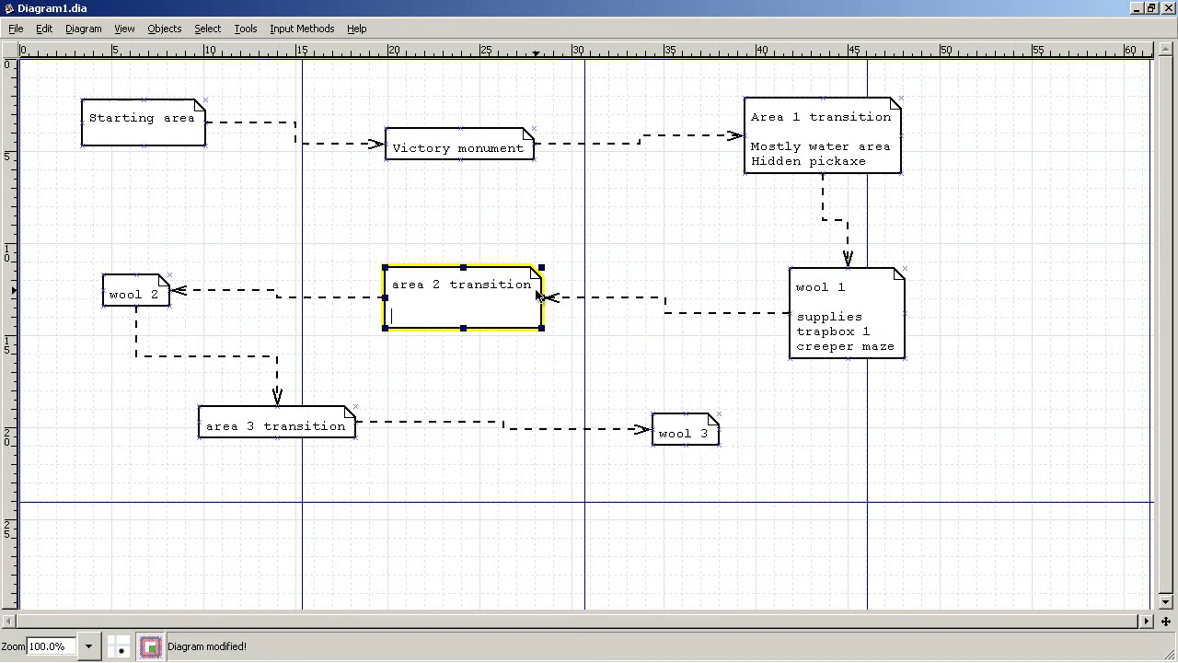
{"action": "type", "text": "giant chasm with lava"}
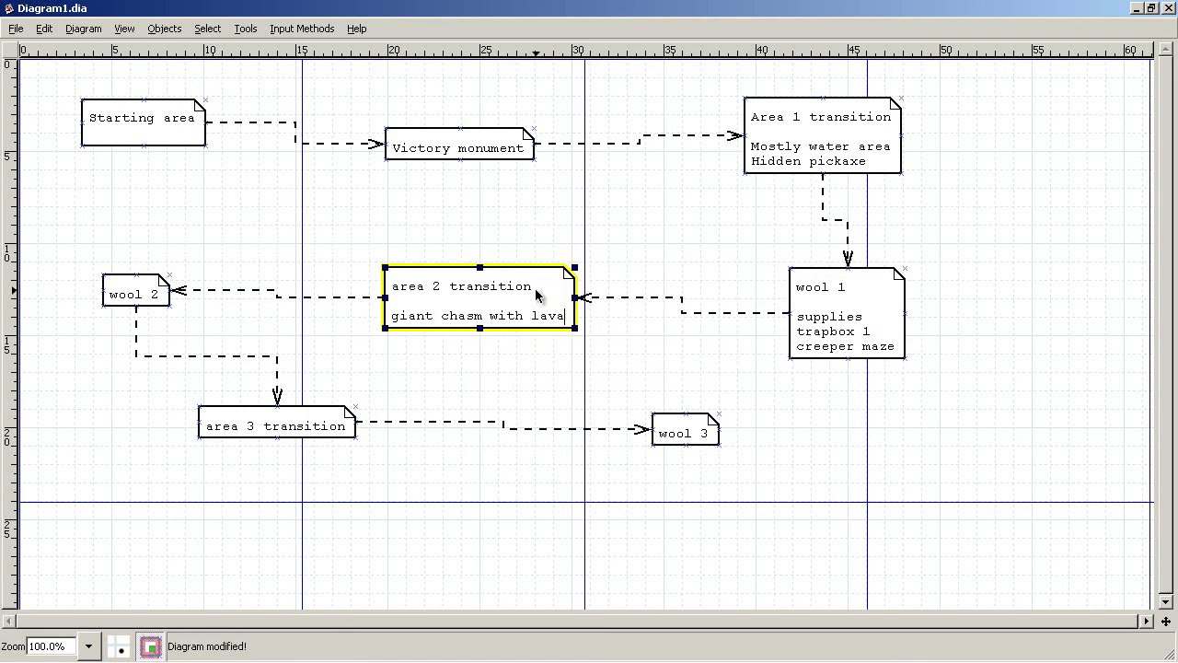
- Add the lines "my castle", "catacombs", "shoots and ladders" and "silverfish with walls" to the "wool 2" note, below a blank line
{"action": "left_click", "coordinate": [160, 293]}
{"action": "key", "text": "Return"}
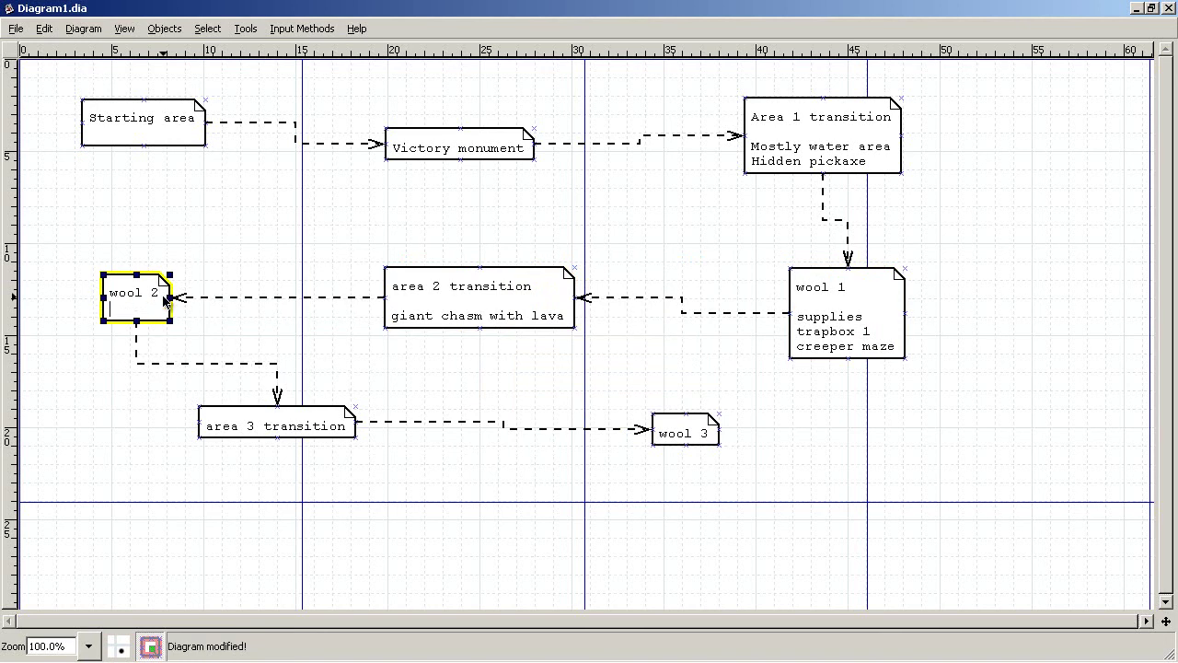
{"action": "key", "text": "Return"}
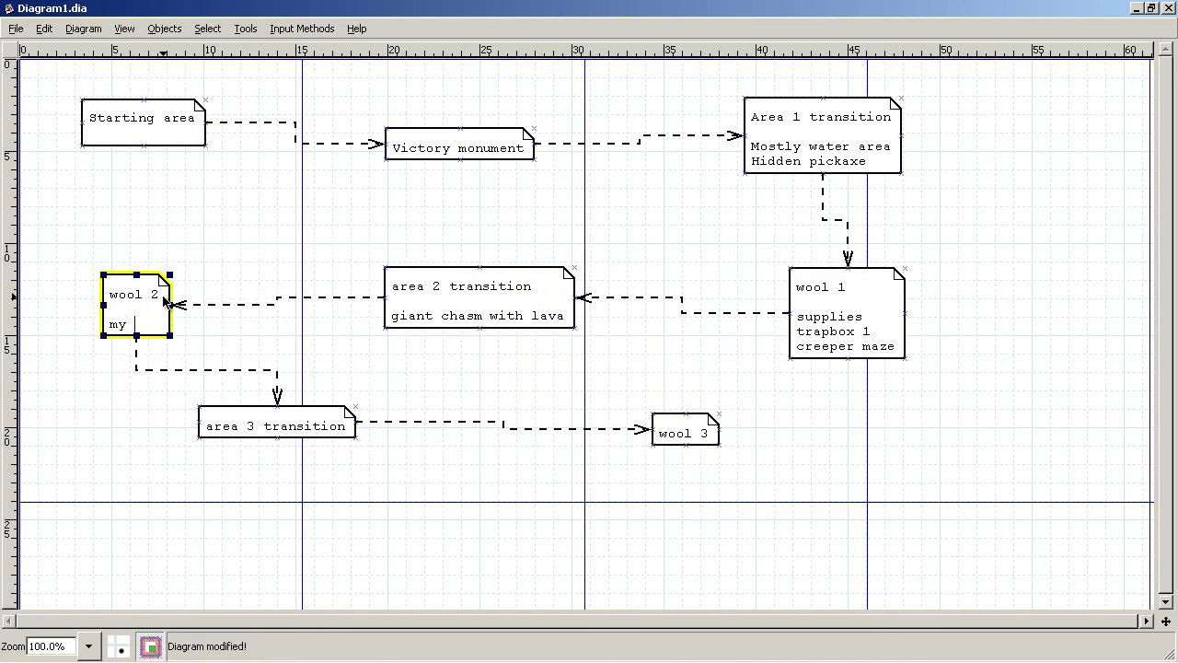
{"action": "type", "text": "tle"}
{"action": "key", "text": "Return"}
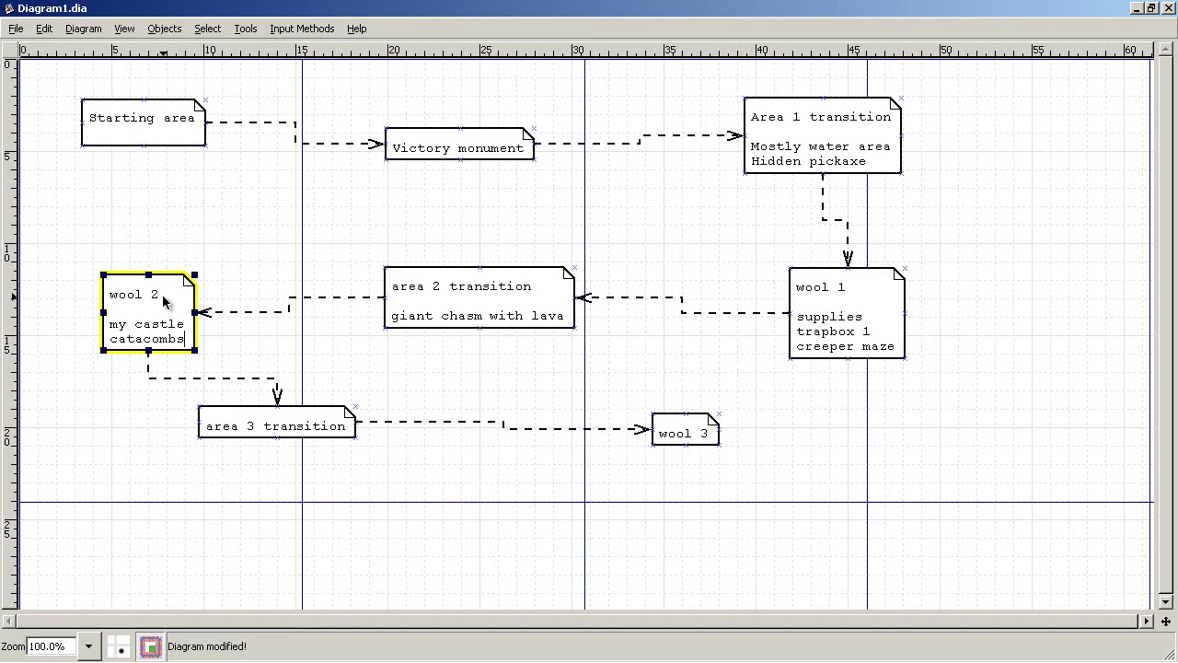
{"action": "key", "text": "Return"}
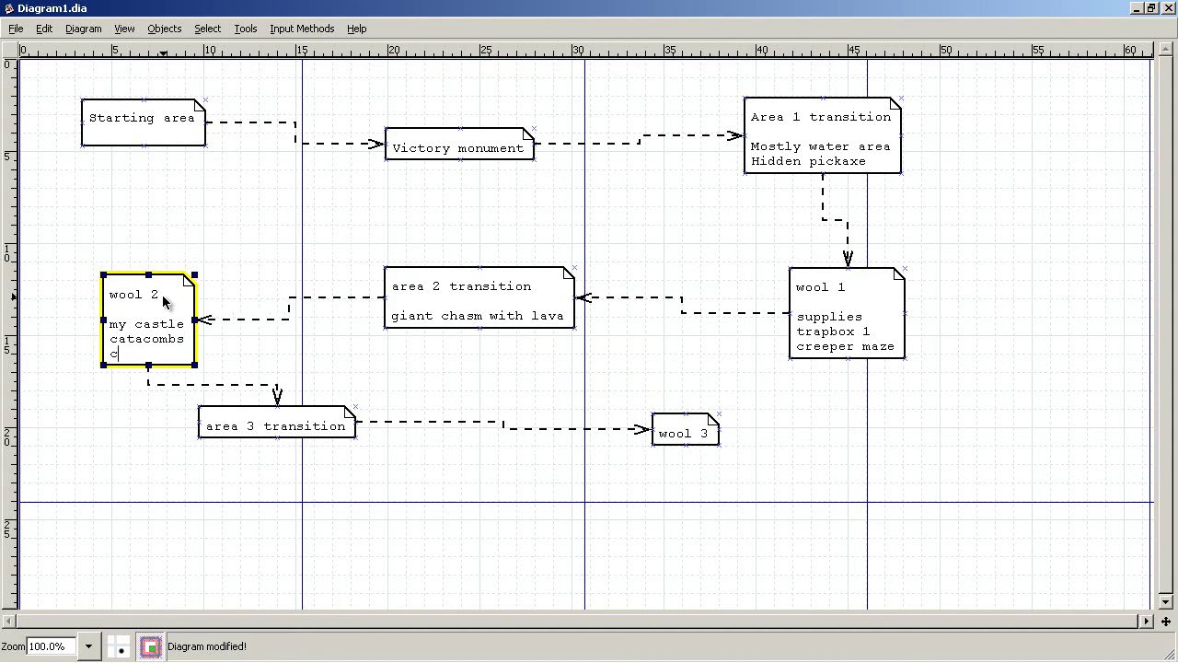
{"action": "type", "text": "shoots and ladders"}
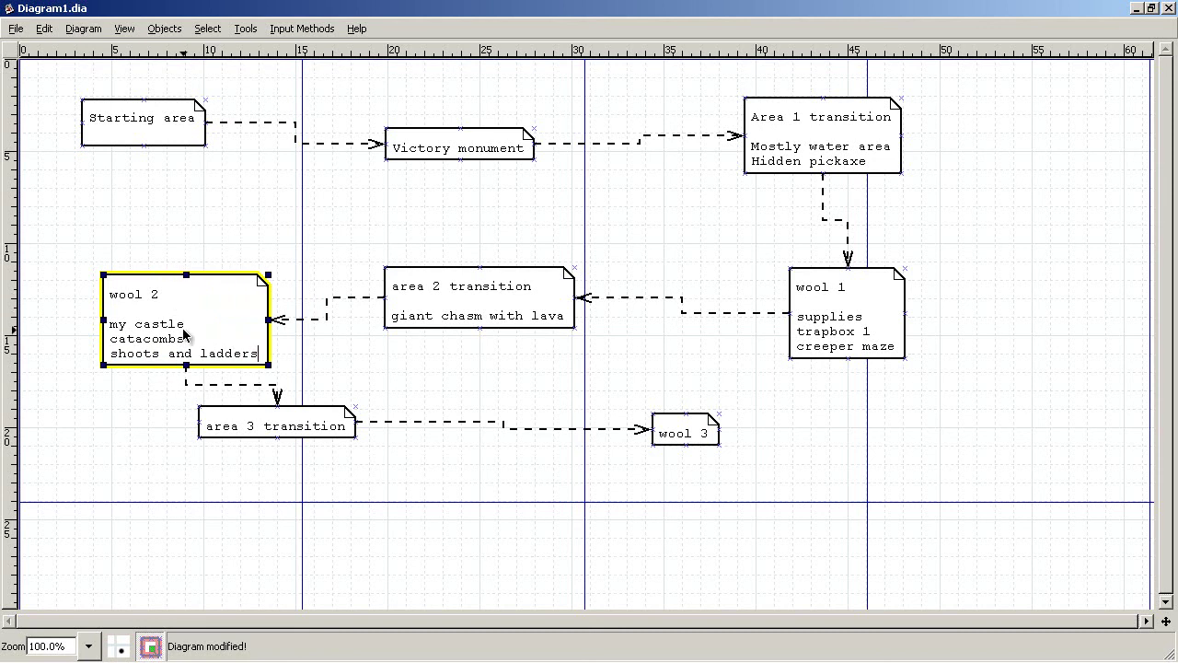
{"action": "key", "text": "Return"}
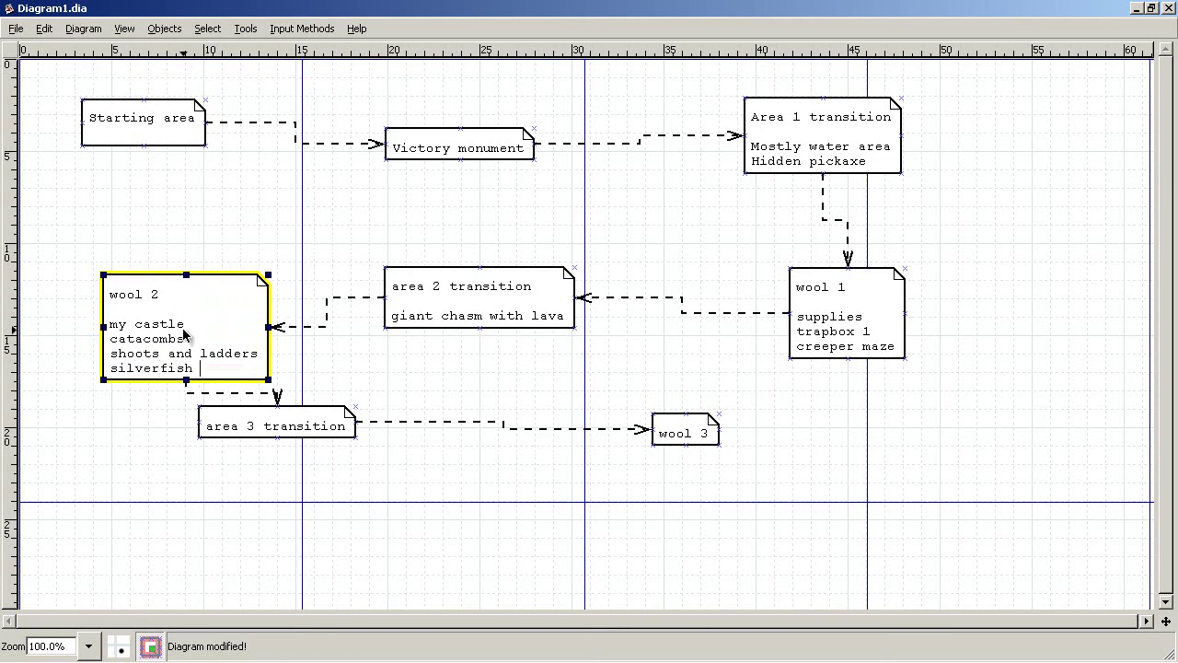
{"action": "type", "text": "silverfish with walls"}
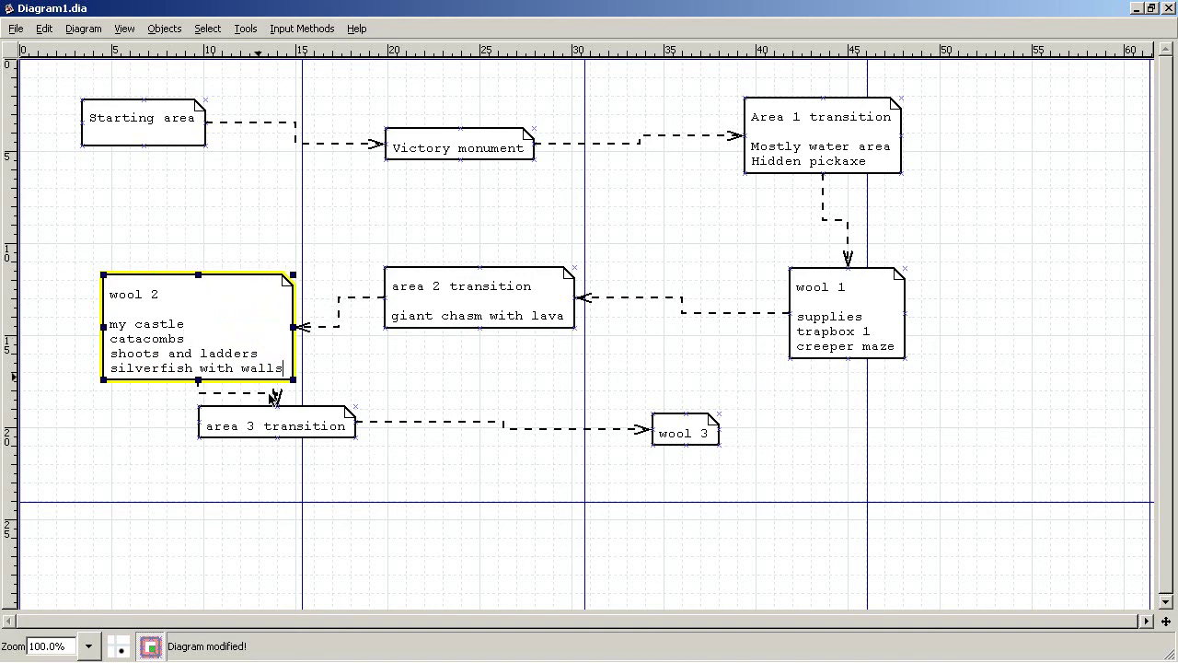
- Move "area 3 transition" lower beneath "wool 2" and add the lines "broken bridges" and "diamond creation area" in quotation marks, after a blank line
{"action": "left_click_drag", "start_coordinate": [282, 431], "coordinate": [195, 479]}
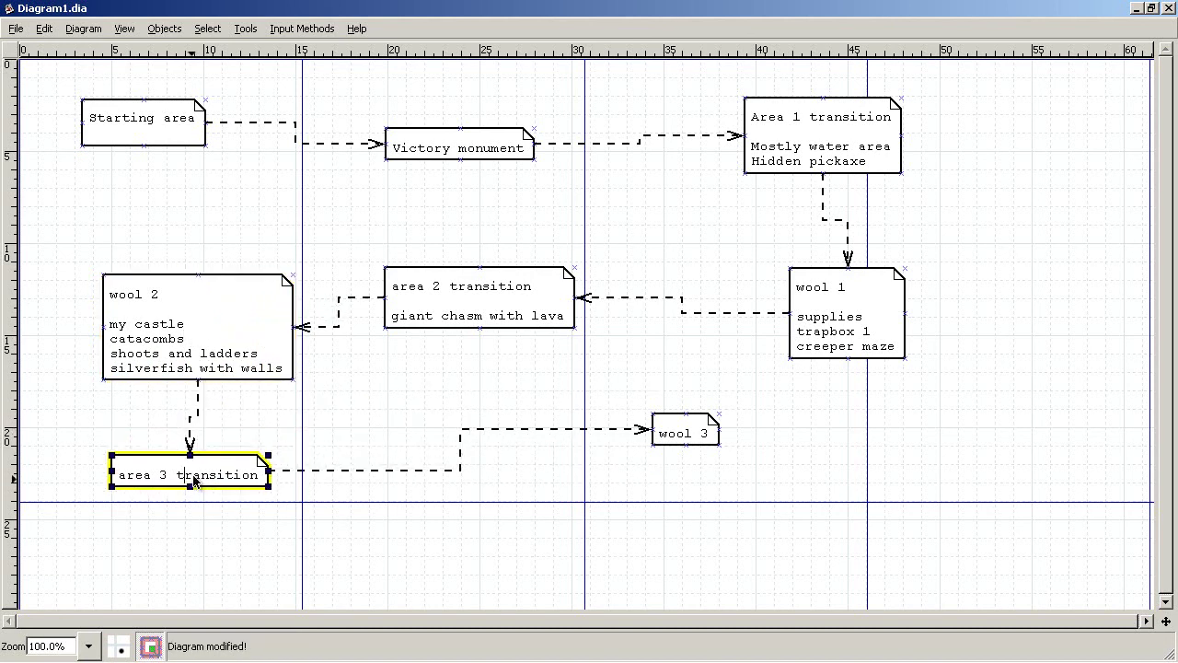
{"action": "key", "text": "Return"}
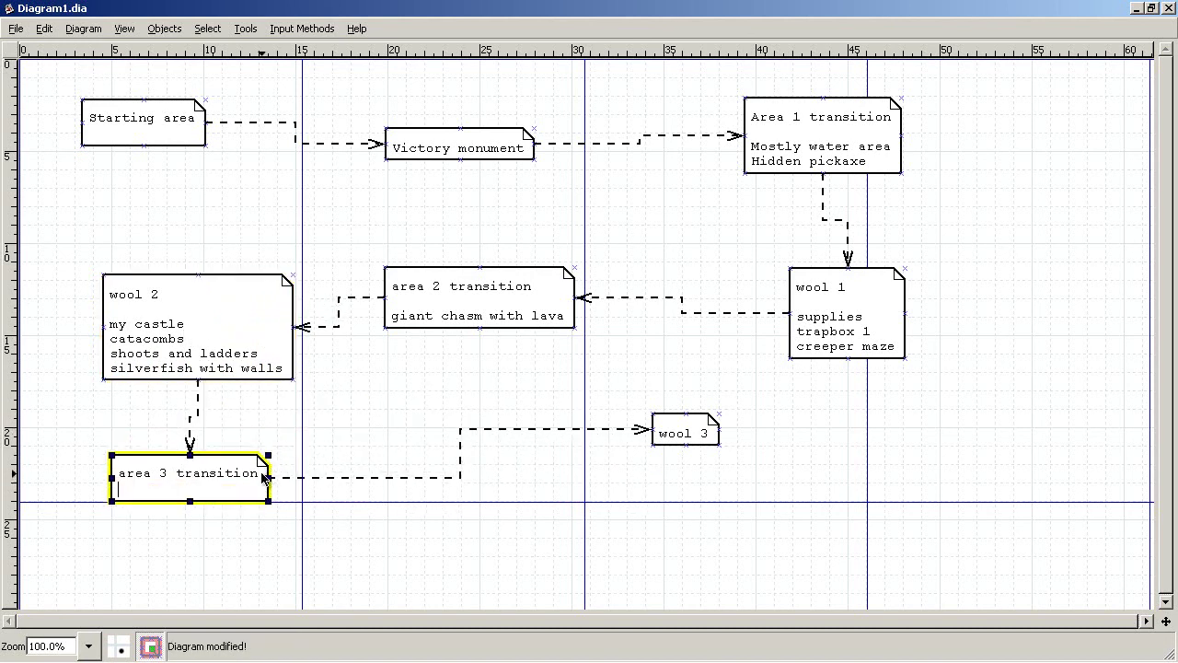
{"action": "type", "text": "broken bridges"}
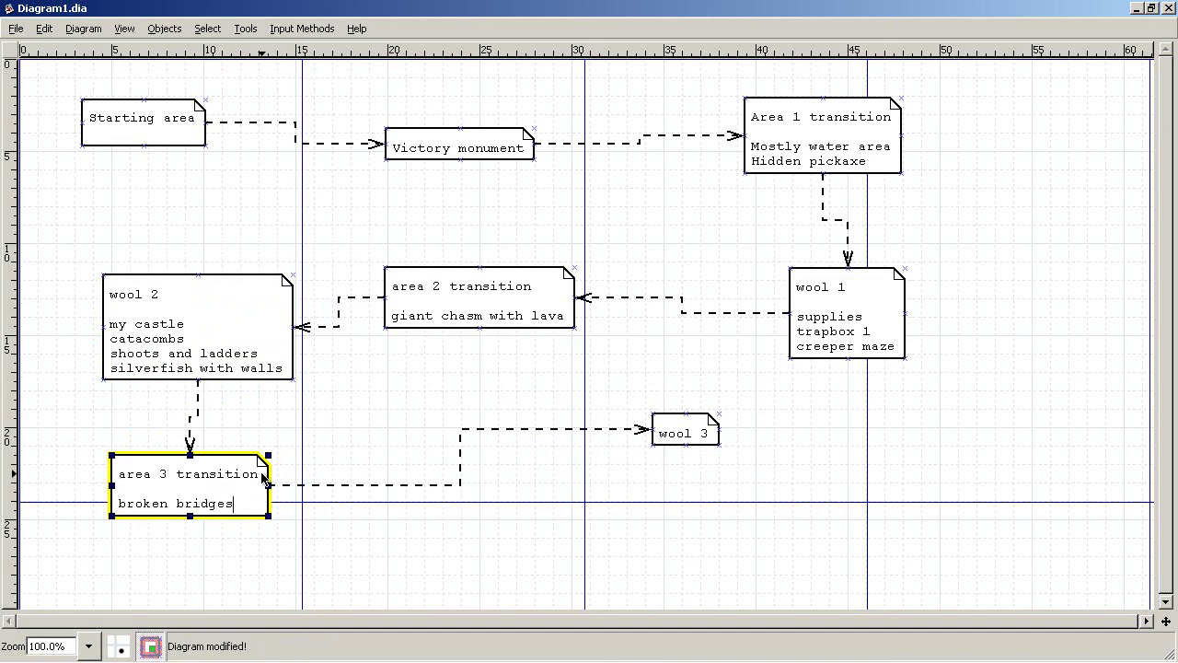
{"action": "key", "text": "Return"}
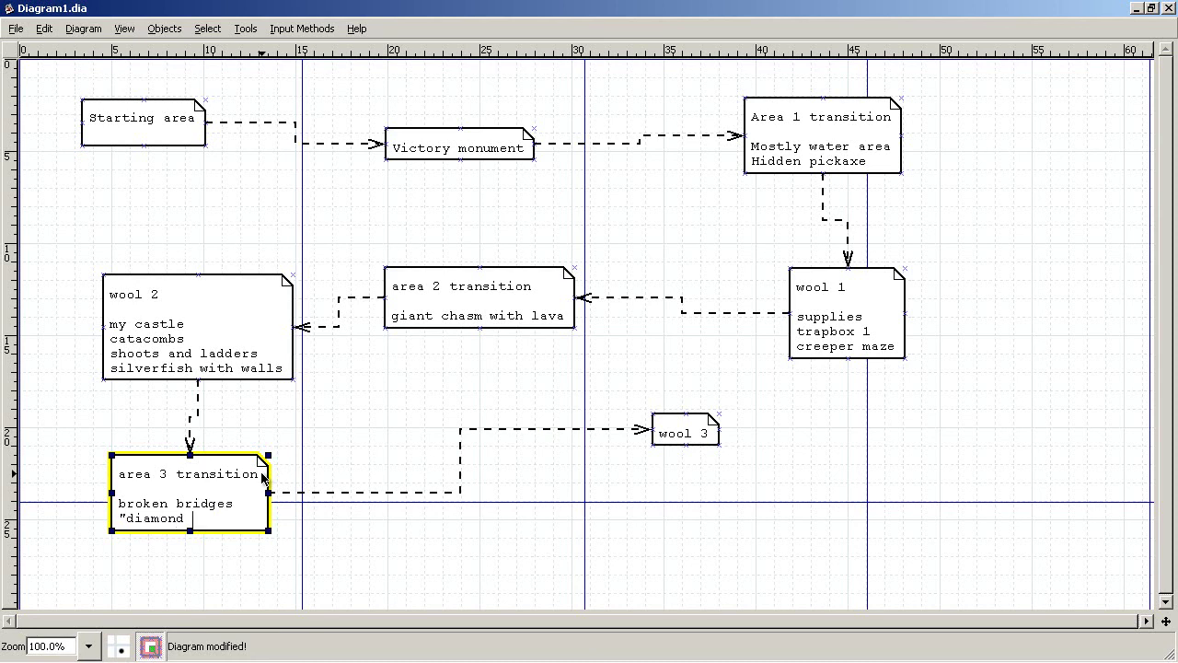
{"action": "type", "text": "\"diamond creation area\""}
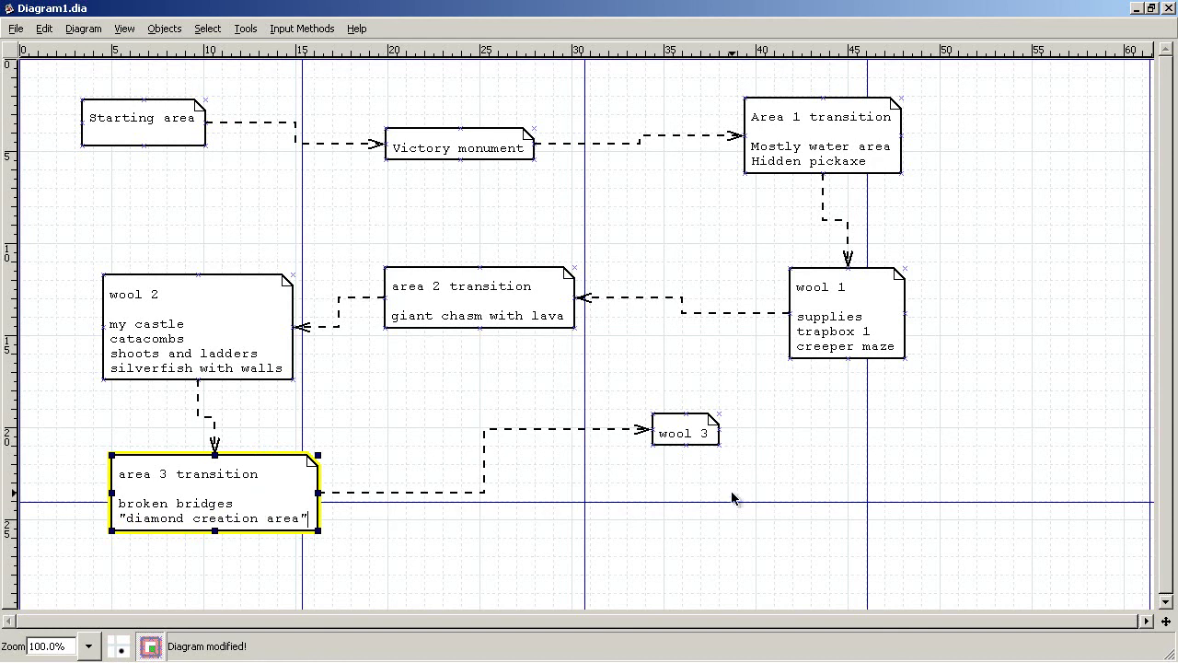
- Add the lines "randomized trap" and "teamwork test" below the title of the "wool 3" note, after a blank line
{"action": "left_click", "coordinate": [696, 440]}
{"action": "key", "text": "Return"}
{"action": "key", "text": "Return"}
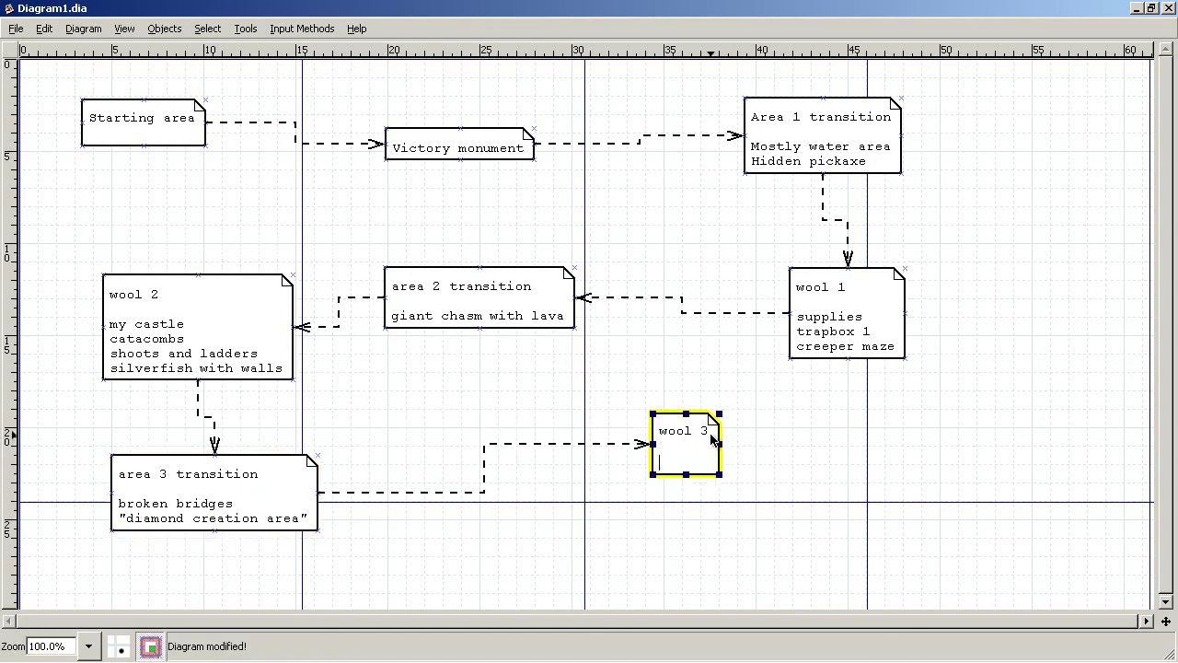
{"action": "type", "text": "randomized trap"}
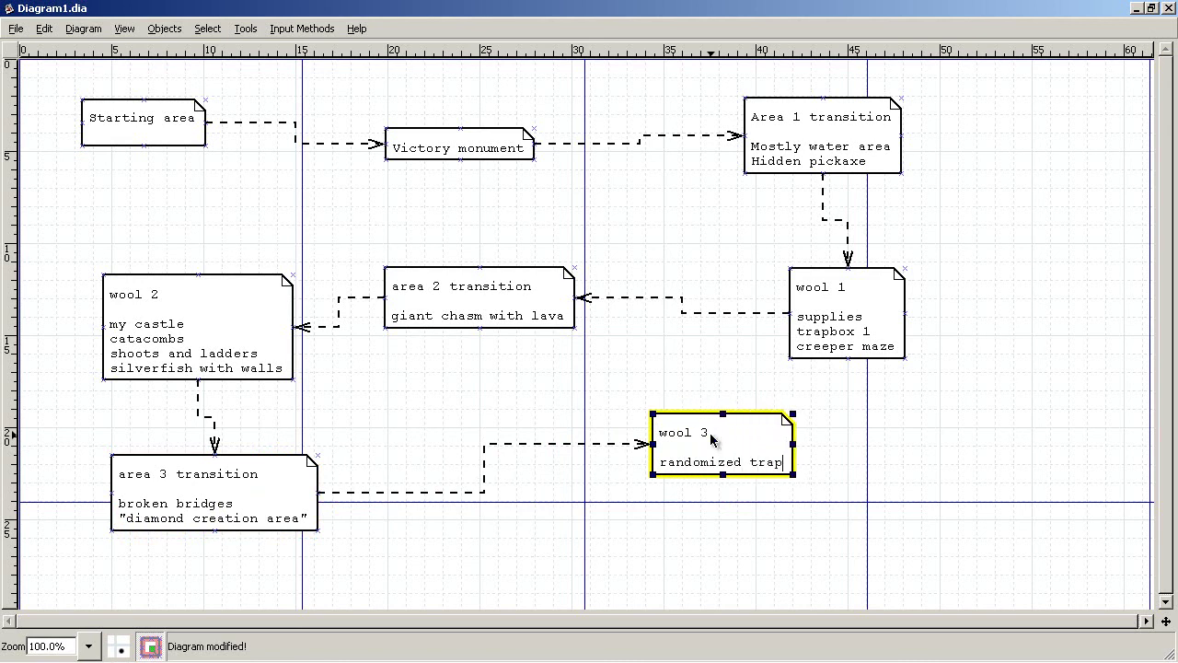
{"action": "key", "text": "Return"}
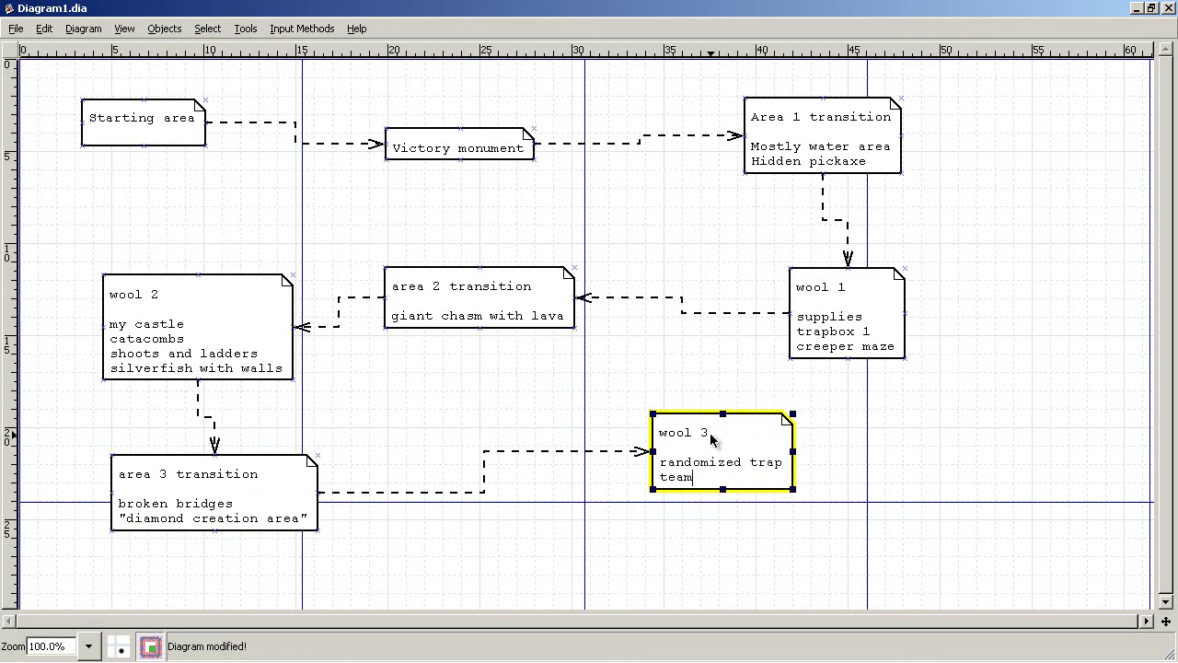
{"action": "left_click", "coordinate": [803, 529]}
- Move "Starting area" closer to "Victory monument" and align "area 2 transition", "wool 1" and "wool 2" in the middle row to straighten their arrows
{"action": "left_click_drag", "start_coordinate": [134, 109], "coordinate": [184, 136]}
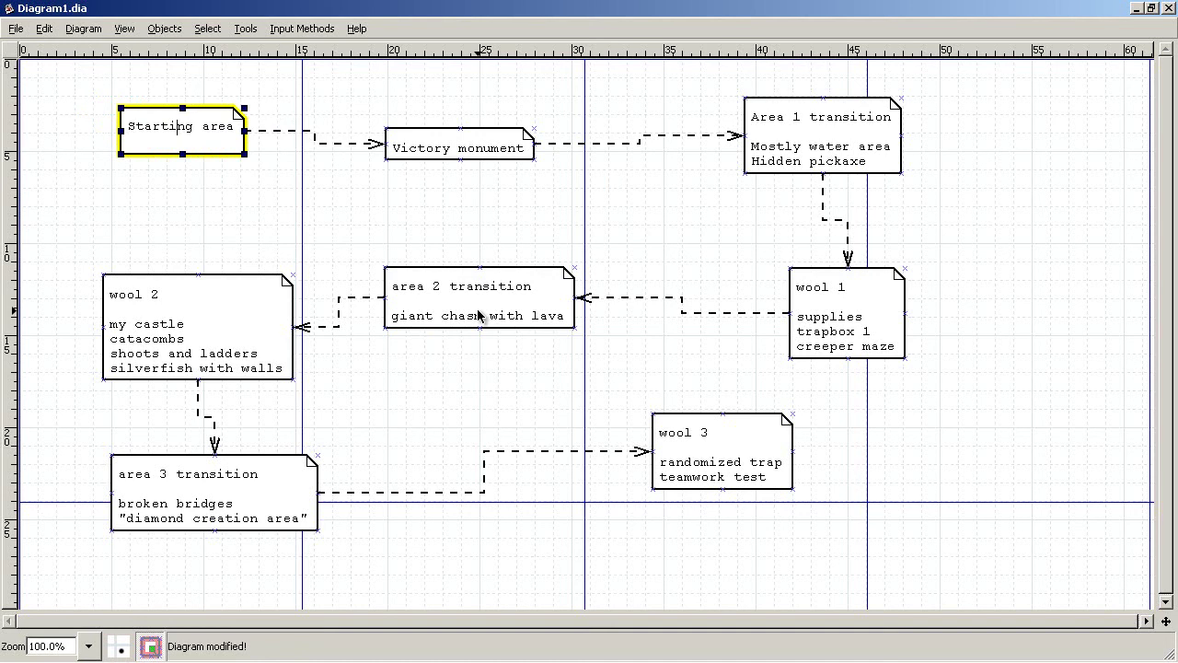
{"action": "left_click_drag", "start_coordinate": [509, 316], "coordinate": [573, 327]}
{"action": "left_click_drag", "start_coordinate": [822, 327], "coordinate": [800, 319]}
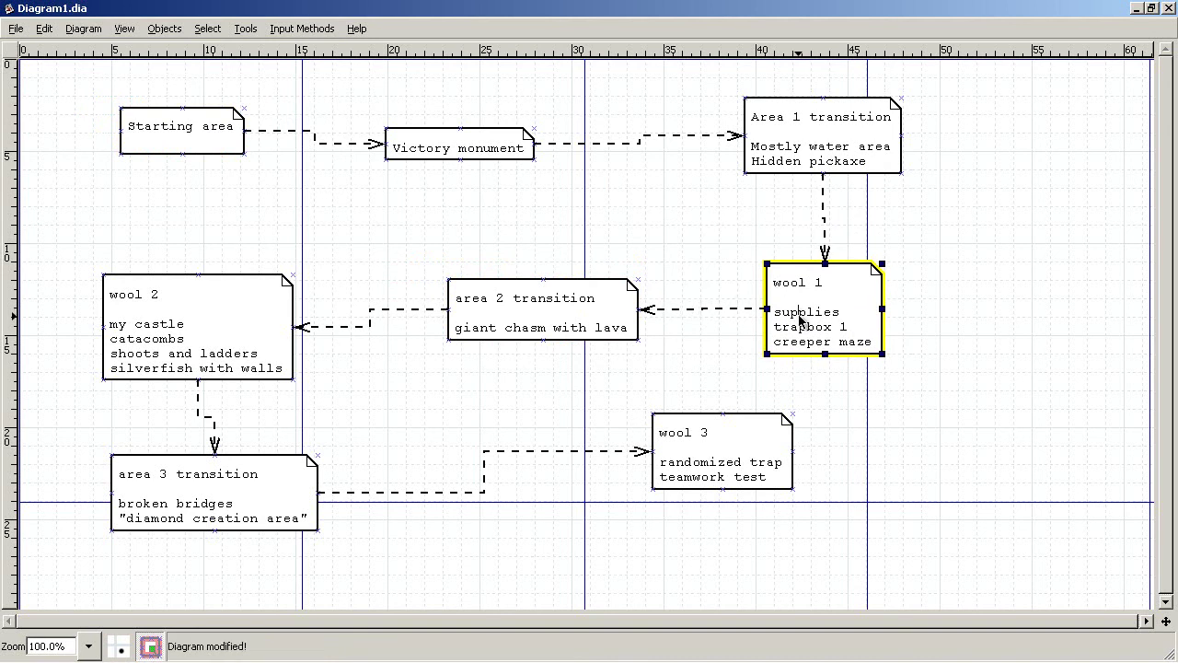
{"action": "left_click_drag", "start_coordinate": [245, 319], "coordinate": [255, 300]}
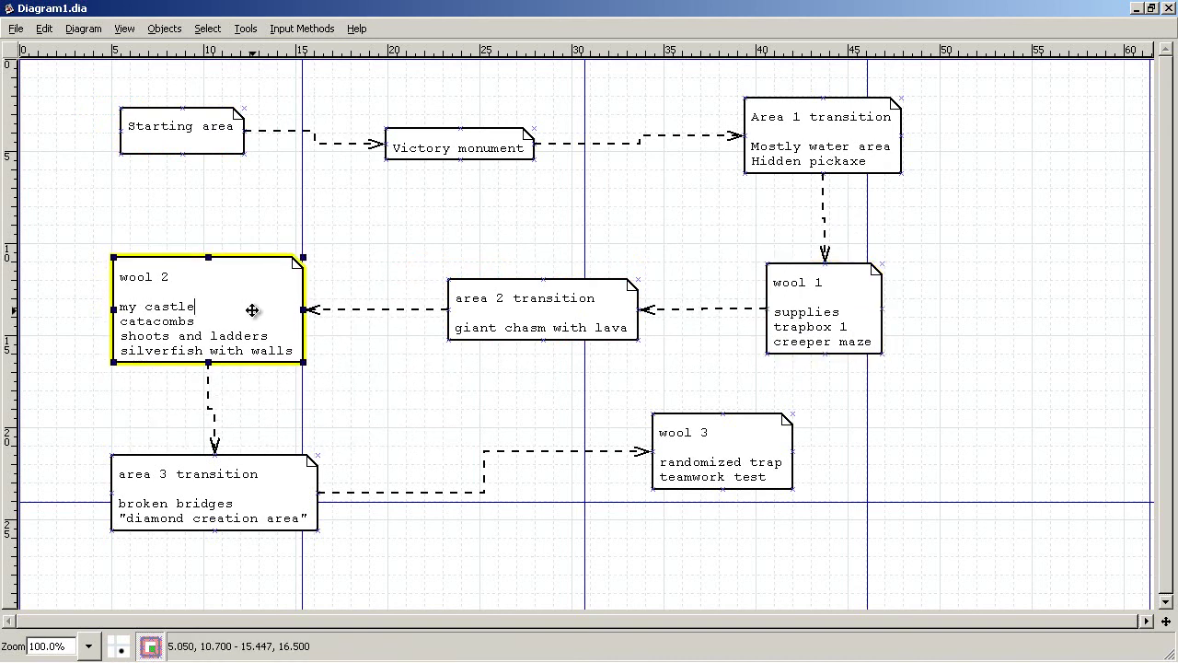
- Align "area 3 transition" directly beneath "wool 2" and move "wool 3" closer and level with it to straighten their arrows
{"action": "mouse_move", "coordinate": [257, 486]}
{"action": "left_mouse_down"}
{"action": "mouse_move", "coordinate": [238, 468]}
{"action": "mouse_move", "coordinate": [250, 472]}
{"action": "left_mouse_up"}
{"action": "left_click_drag", "start_coordinate": [697, 474], "coordinate": [506, 500]}
{"action": "left_click", "coordinate": [16, 29]}
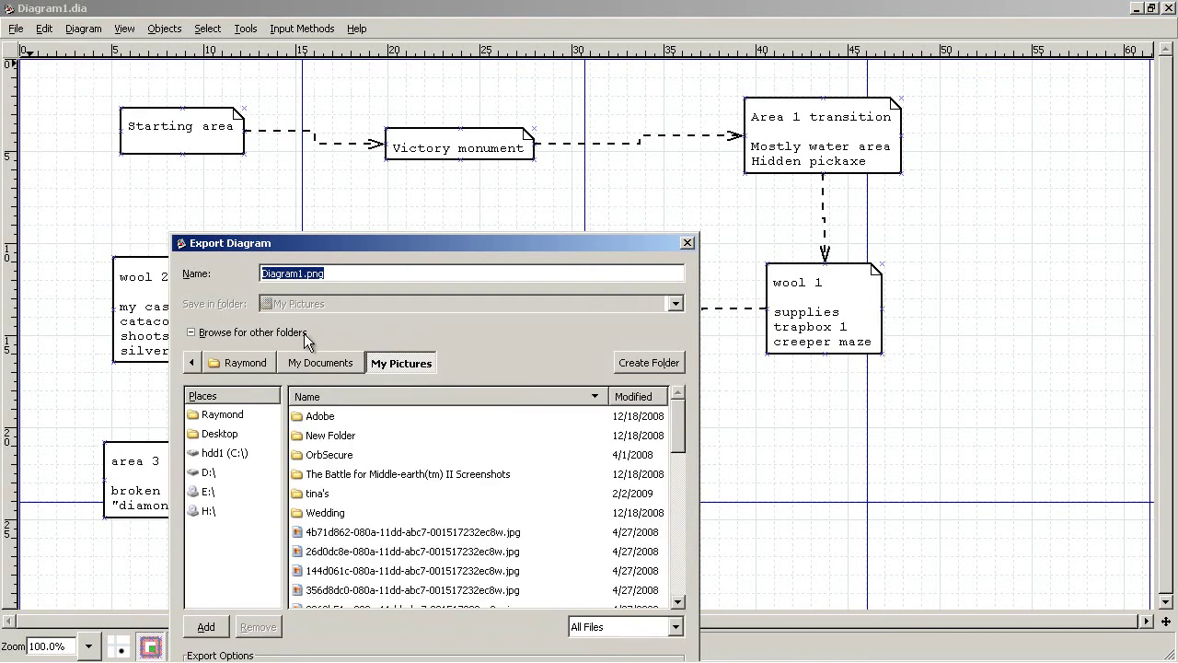
{"action": "left_click", "coordinate": [687, 244]}
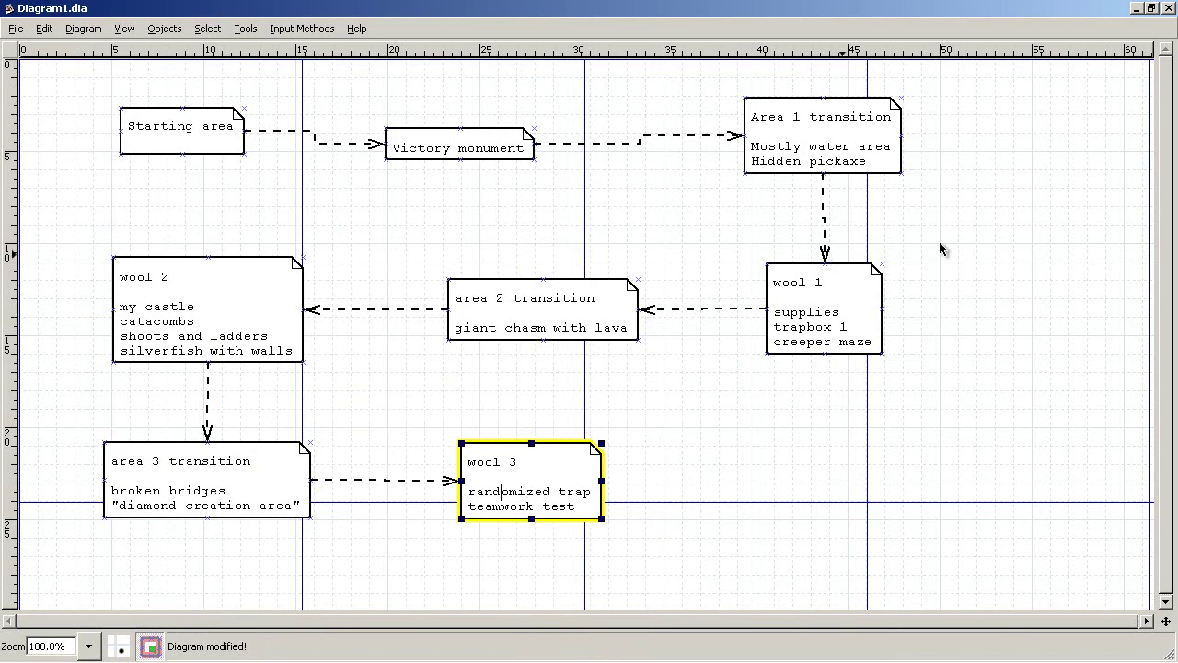
- Close the diagram, discarding its unsaved changes, and quit Dia
{"action": "left_click", "coordinate": [1169, 8]}
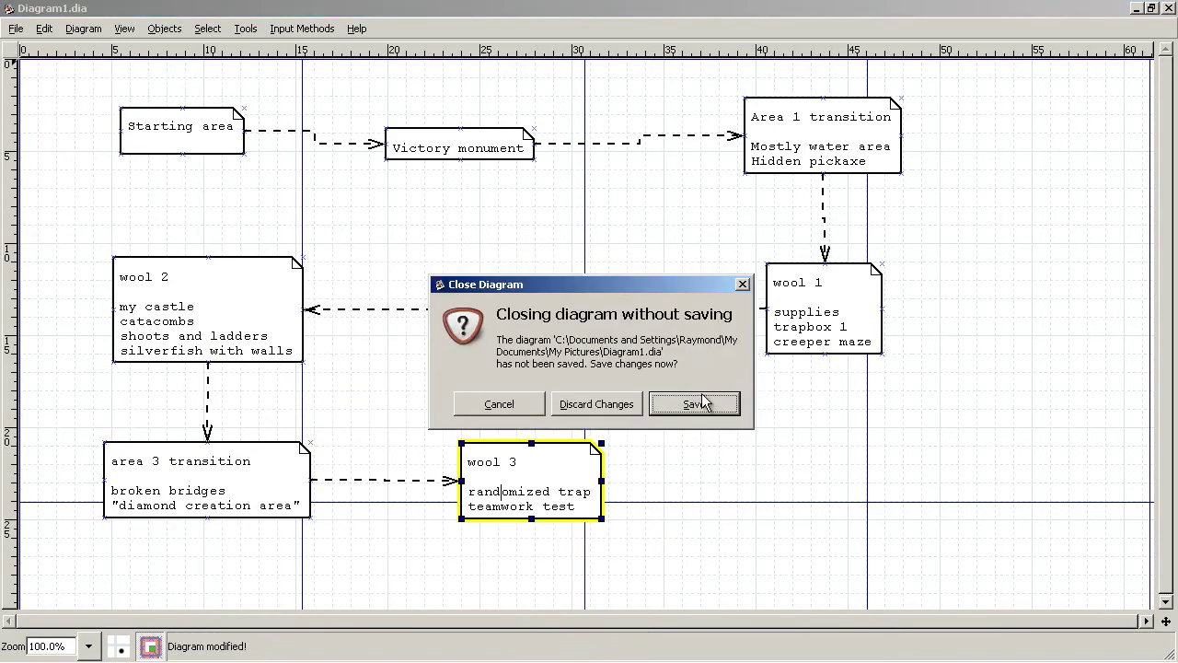
{"action": "left_click", "coordinate": [591, 408]}
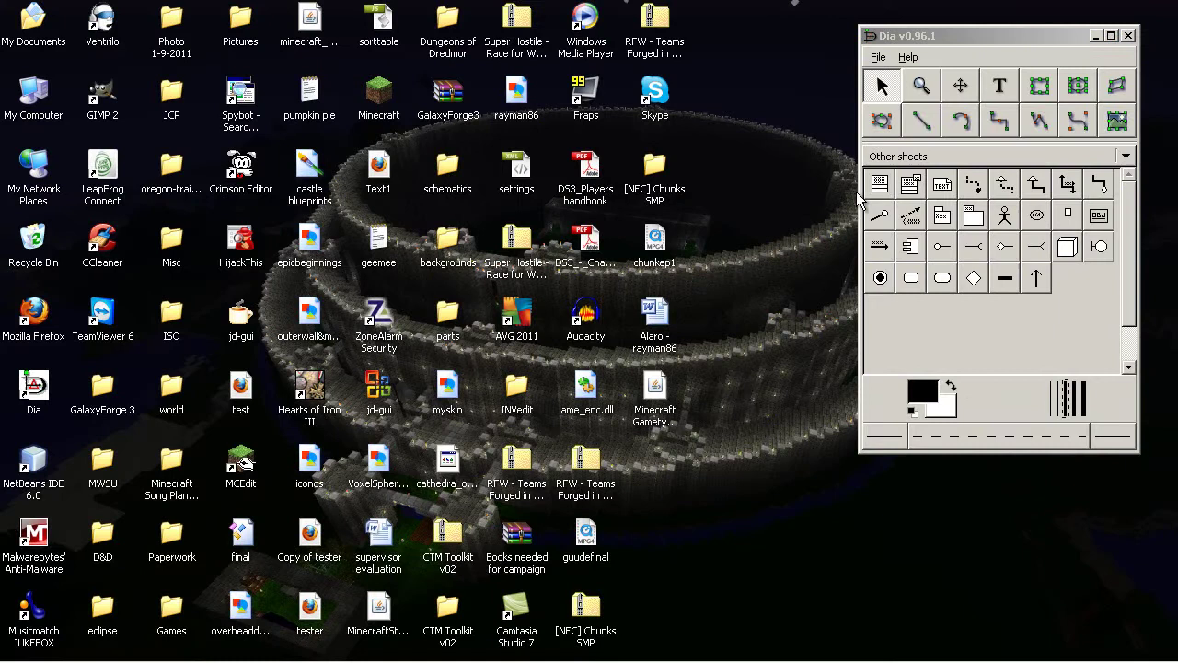
{"action": "left_click", "coordinate": [1129, 36]}
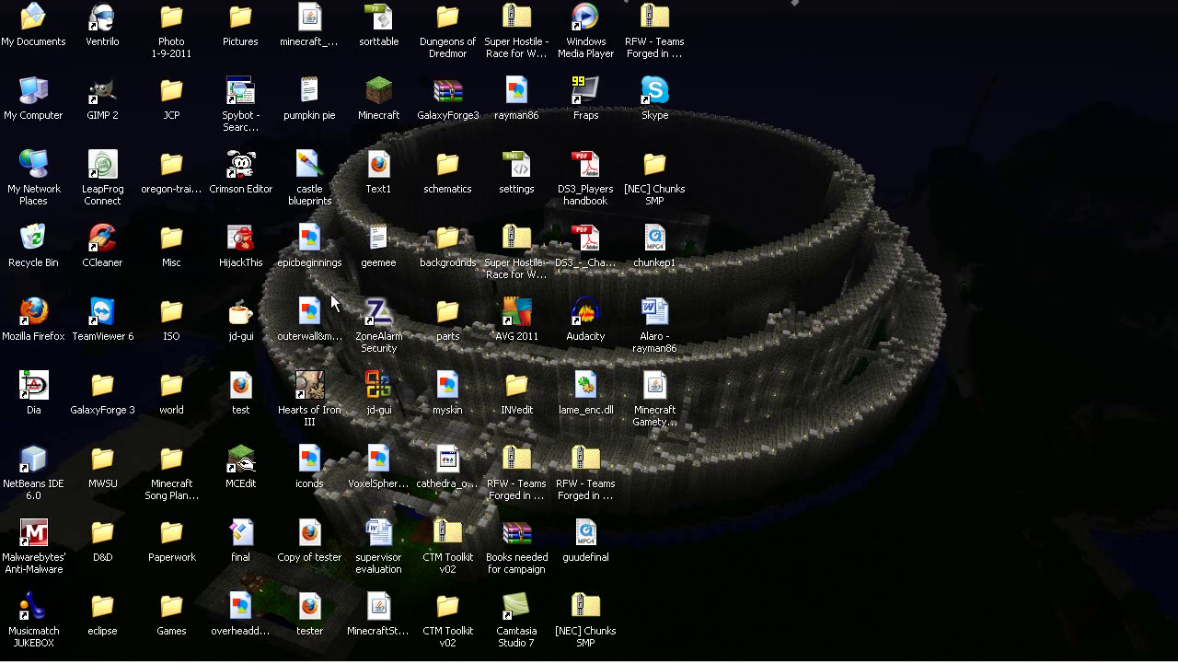
- Switch to MCEdit and examine the checkered platform in the world "Copy of RFW - Teams Forged in Flames"
{"action": "left_click", "coordinate": [242, 463]}
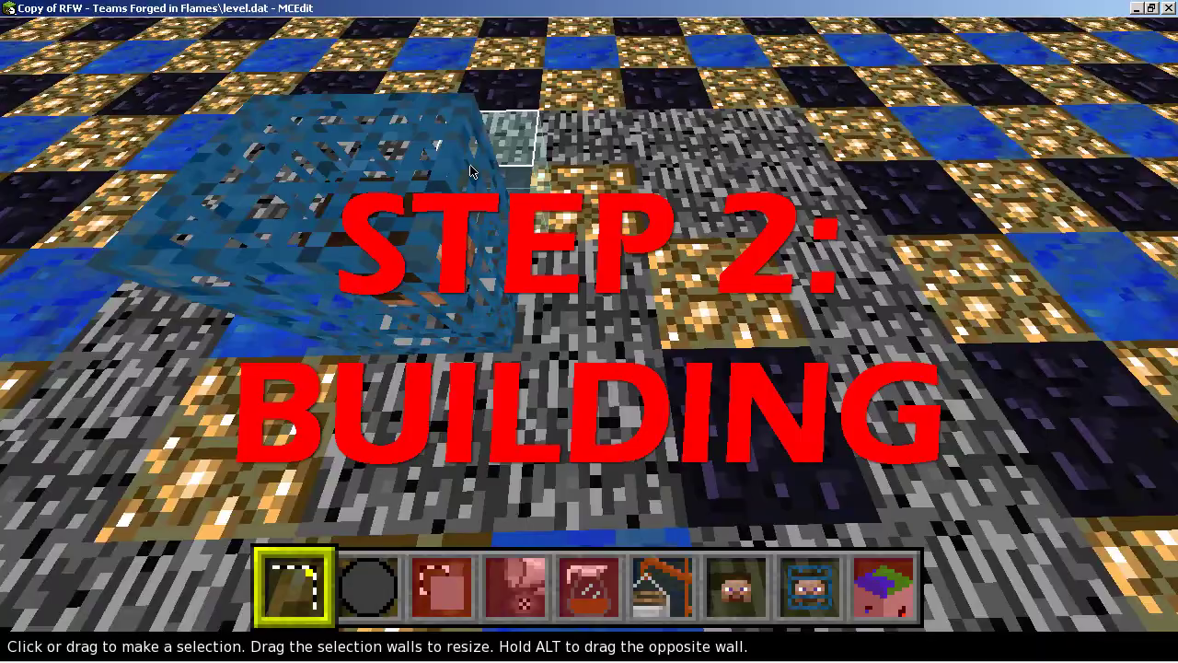
{"action": "right_click", "coordinate": [583, 239]}
{"action": "key", "text": "q"}
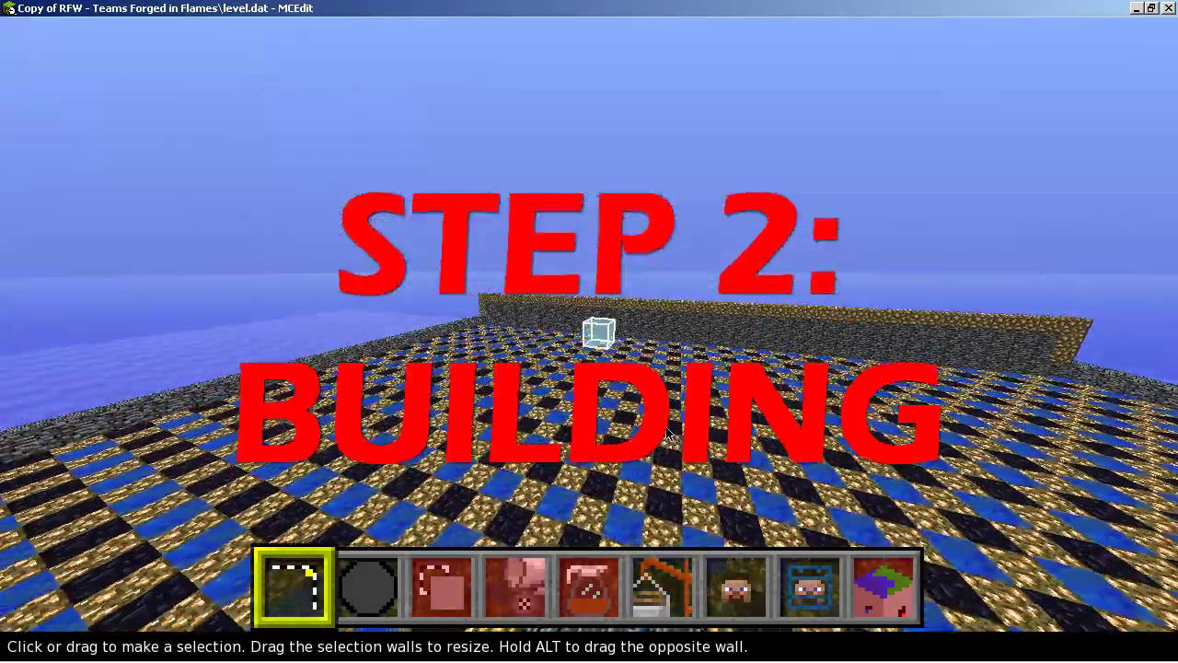
{"action": "key", "text": "q"}
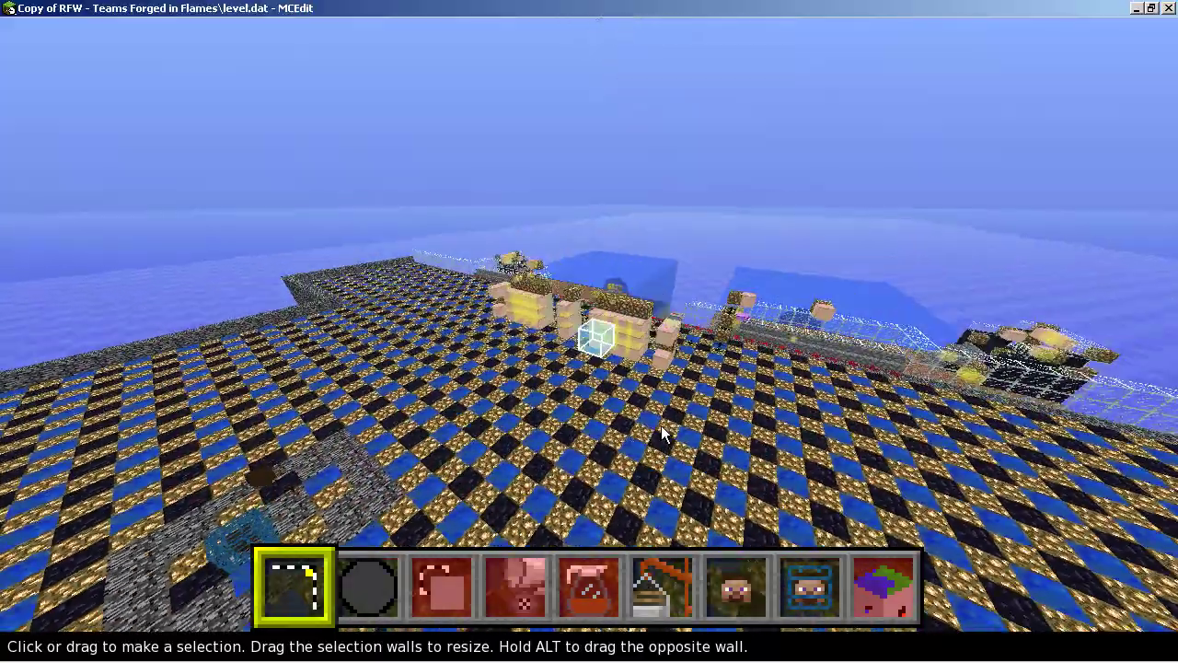
{"action": "key", "text": "q"}
{"action": "right_click", "coordinate": [589, 332]}
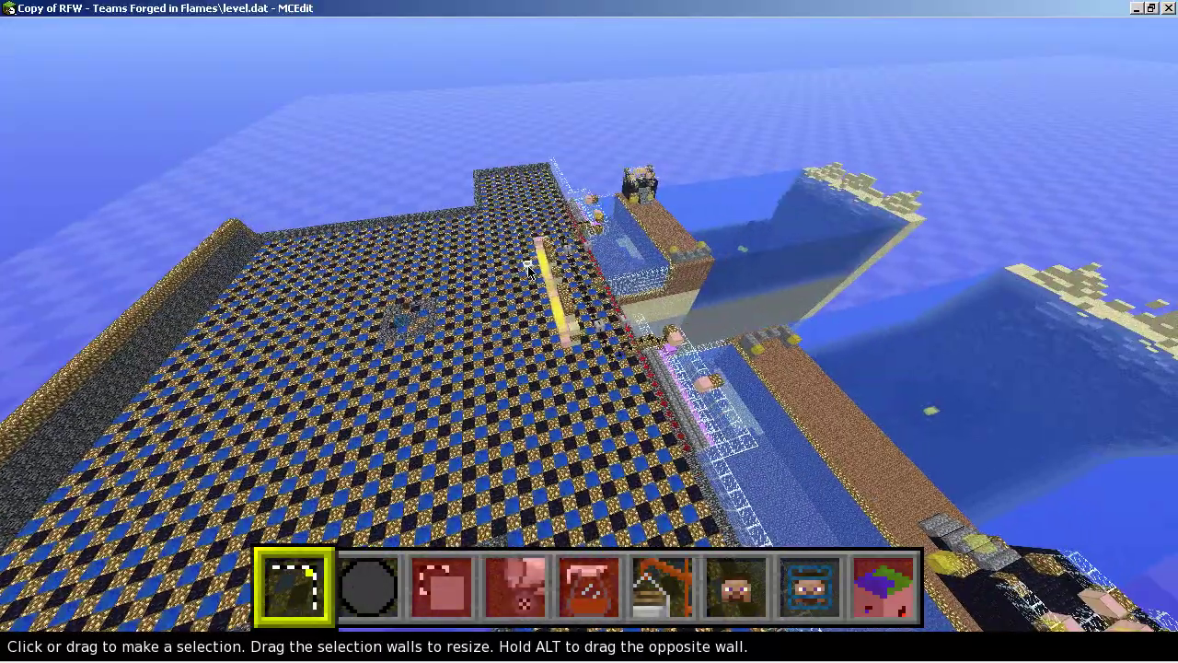
- Examine the water channels, dirt walkways and sandy islands alongside the checkered platform
{"action": "right_click", "coordinate": [655, 427]}
{"action": "key", "text": "d"}
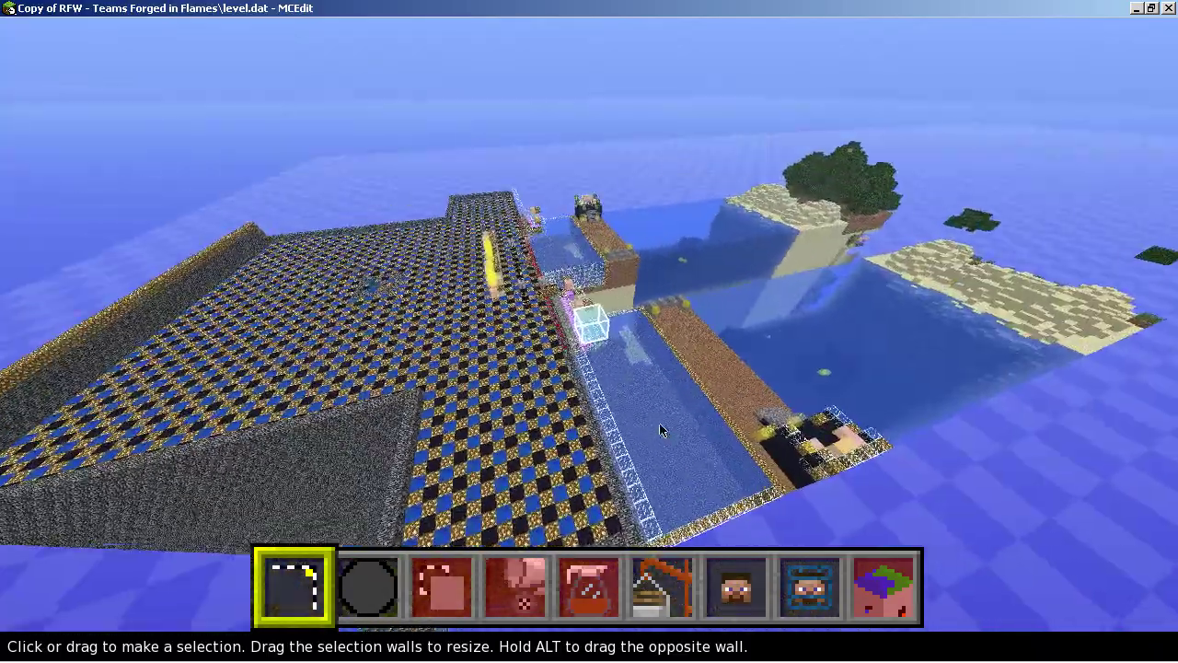
{"action": "key", "text": "w"}
{"action": "key", "text": "q"}
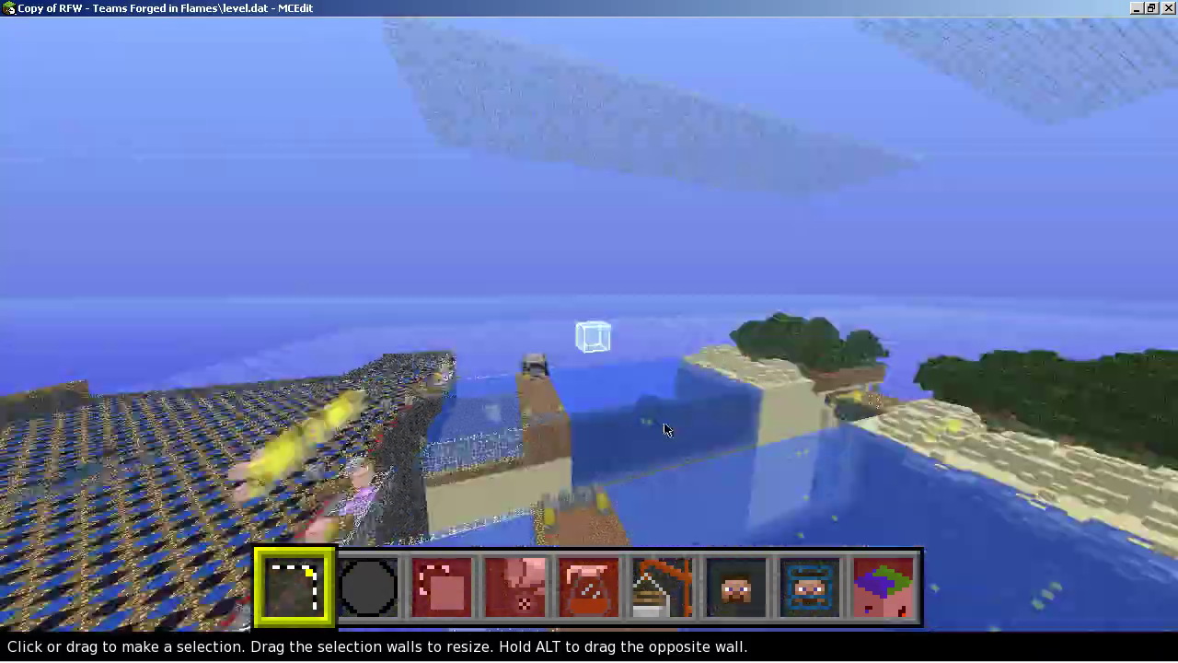
{"action": "right_click", "coordinate": [664, 424]}
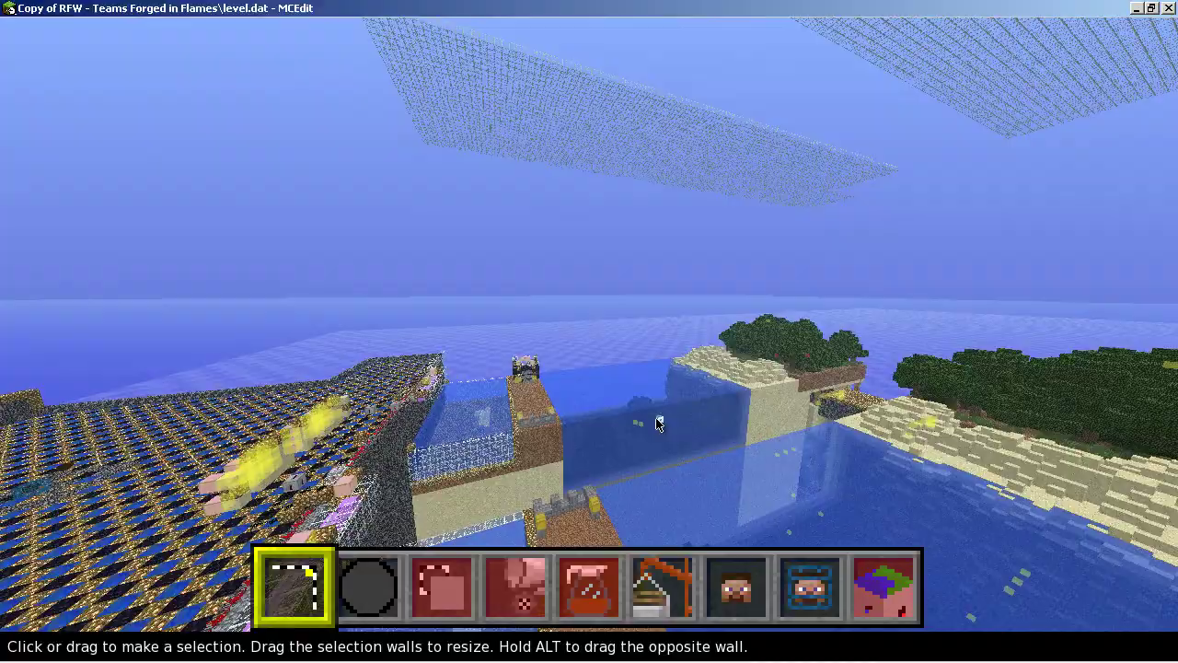
{"action": "right_click", "coordinate": [663, 429]}
{"action": "right_click", "coordinate": [660, 408]}
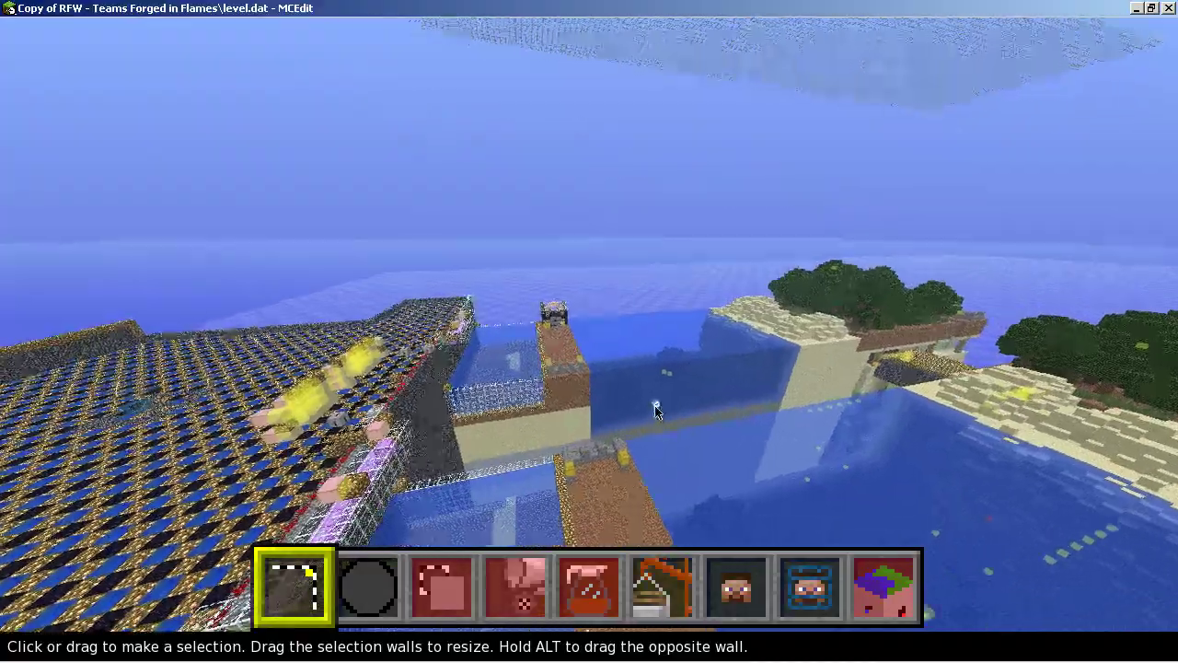
- Select a box about 73 × 18 × 11 blocks across the platform's end and the adjoining dirt walkway
{"action": "right_click", "coordinate": [663, 427]}
{"action": "key", "text": "a"}
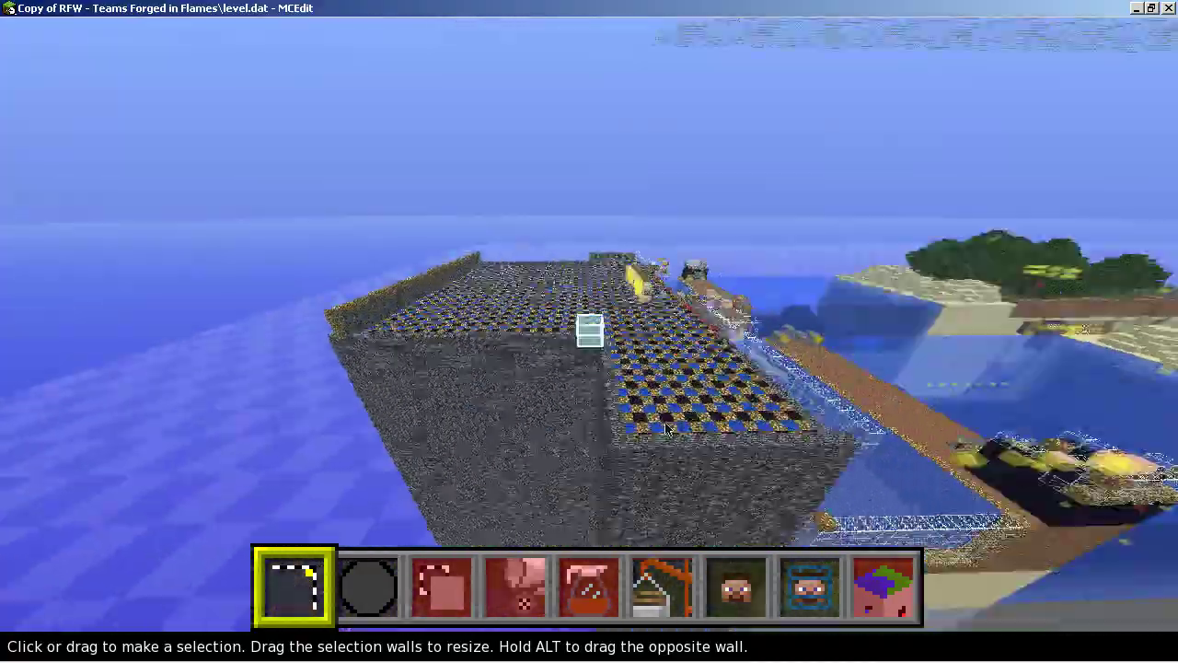
{"action": "right_click", "coordinate": [665, 429]}
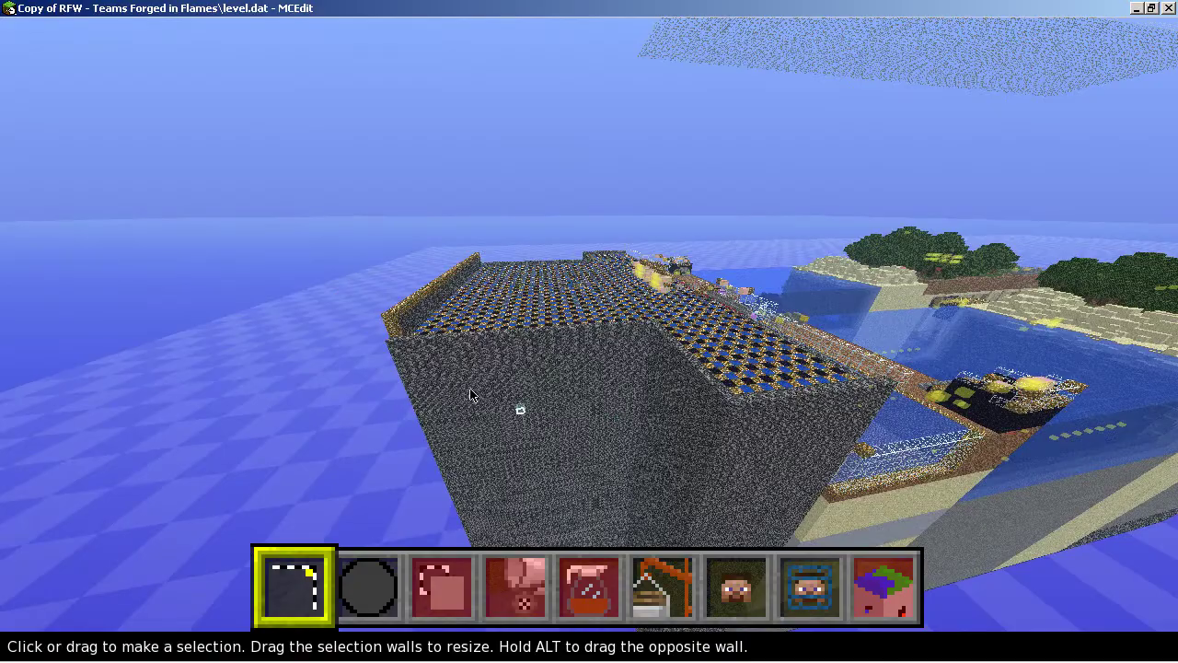
{"action": "left_click", "coordinate": [391, 342]}
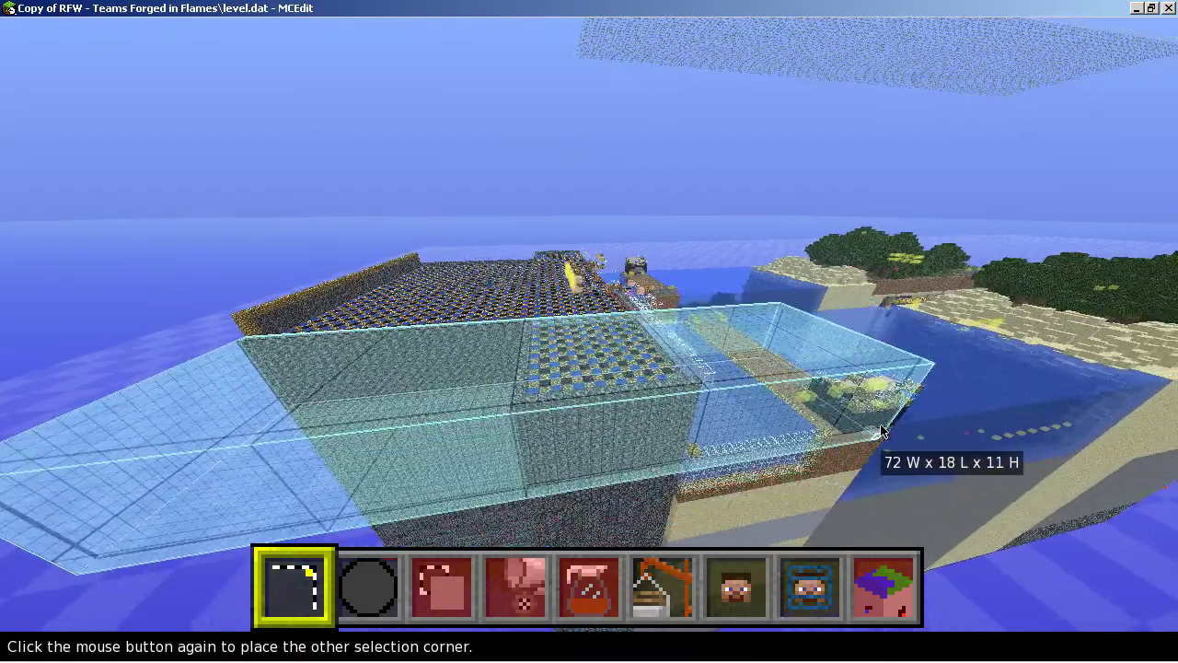
{"action": "left_click", "coordinate": [886, 424]}
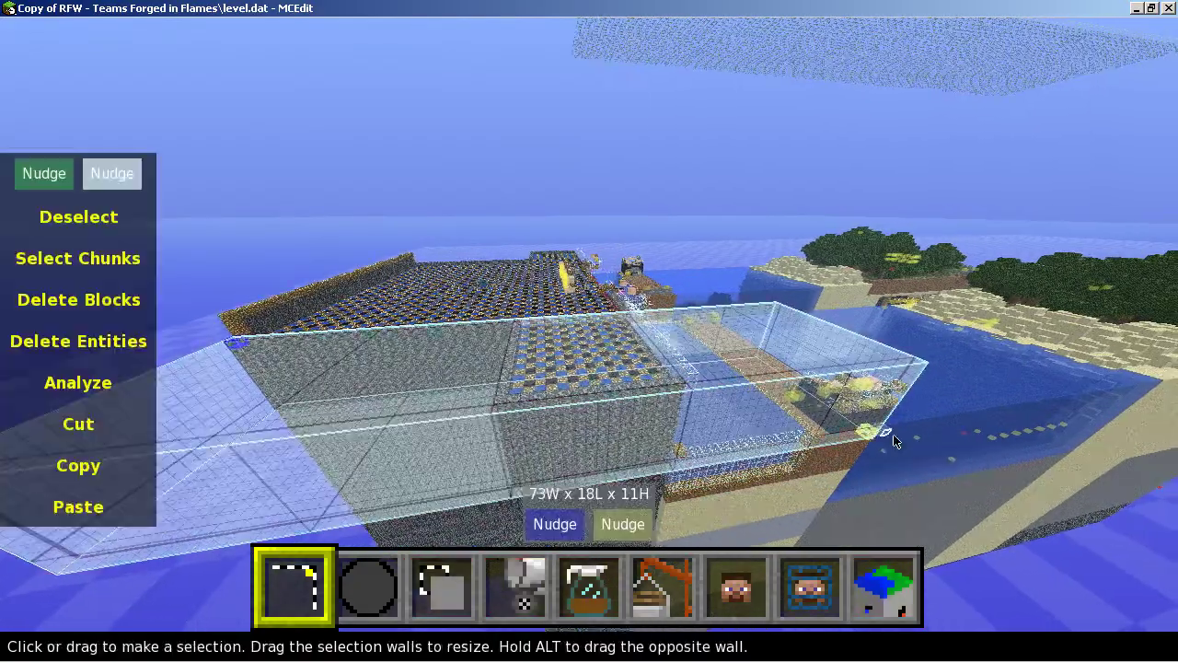
- Select the stone strip at the dirt walkway's inner end as a 7 × 3 × 2 block box, and clear the selection
{"action": "key", "text": "w"}
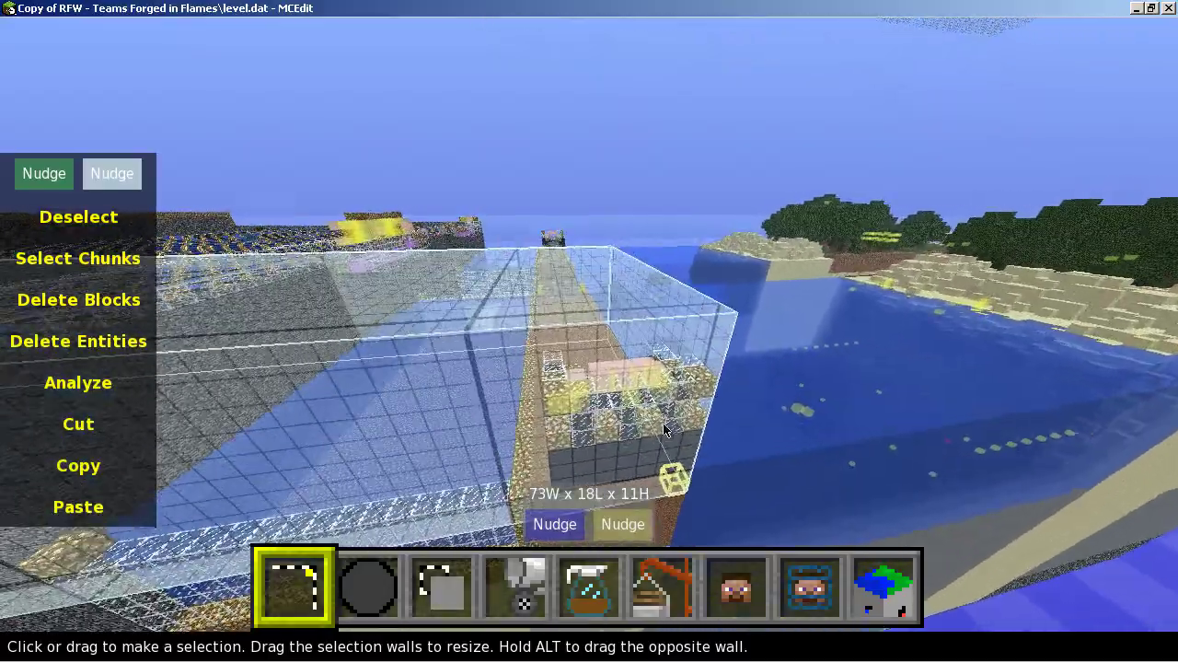
{"action": "right_click", "coordinate": [661, 429]}
{"action": "key", "text": "s"}
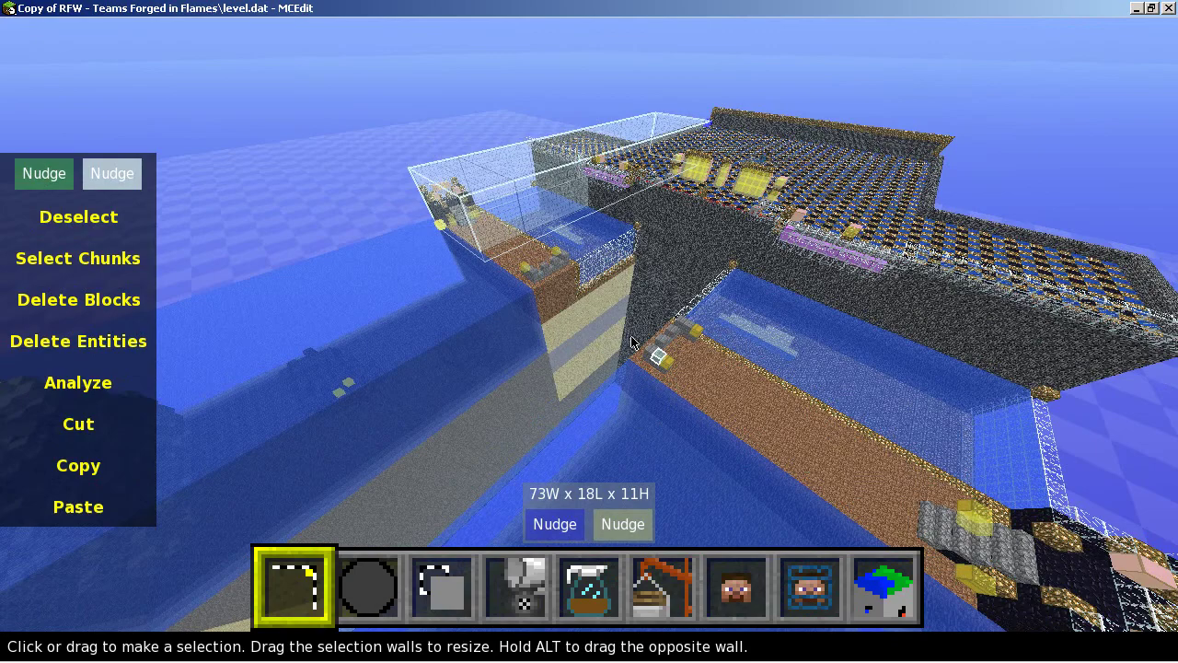
{"action": "key", "text": "s"}
{"action": "right_click_drag", "start_coordinate": [673, 426], "coordinate": [676, 430]}
{"action": "key", "text": "w"}
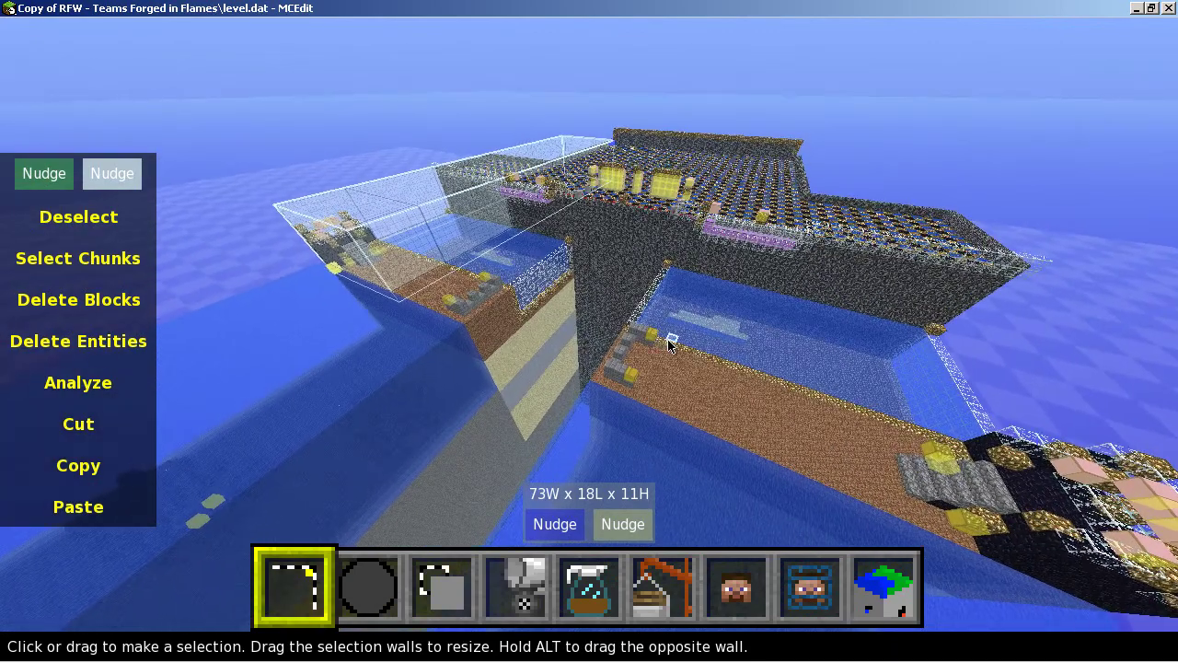
{"action": "left_click", "coordinate": [651, 345]}
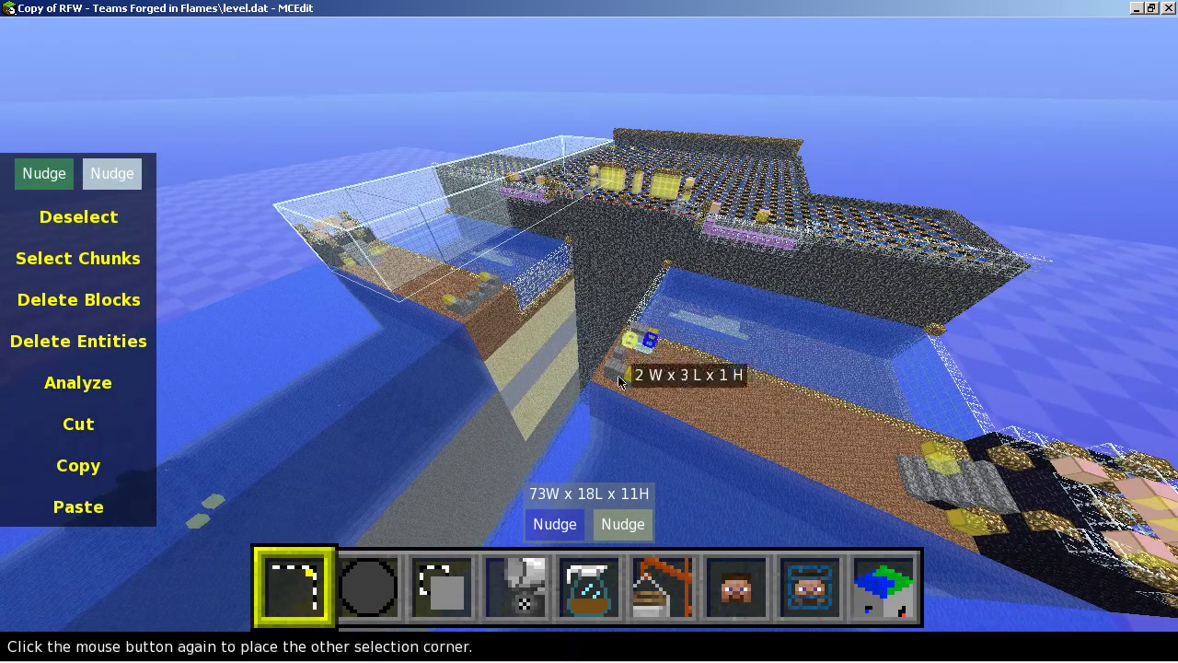
{"action": "left_click", "coordinate": [608, 376]}
{"action": "key", "text": "w"}
{"action": "key", "text": "d"}
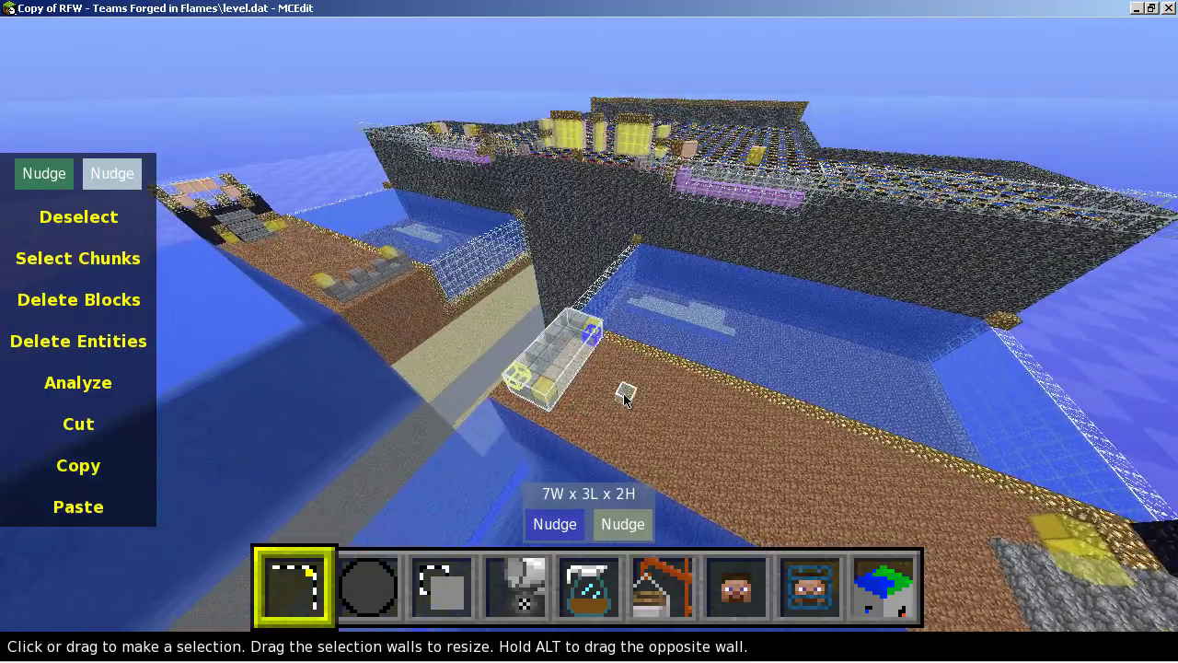
{"action": "key", "text": "ctrl+d"}
- Examine the deep water pool beyond the walkway and the stone passage inside the dark structure on its floor
{"action": "right_click", "coordinate": [628, 396]}
{"action": "key", "text": "w"}
{"action": "key", "text": "d"}
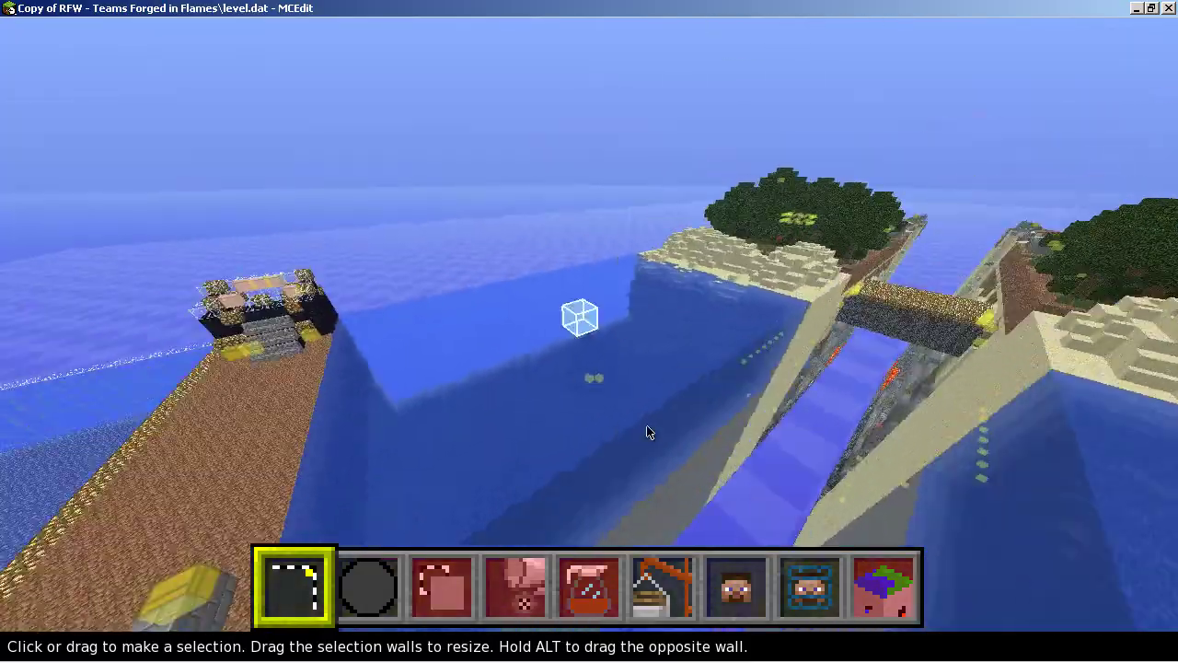
{"action": "key", "text": "d"}
{"action": "right_click", "coordinate": [661, 423]}
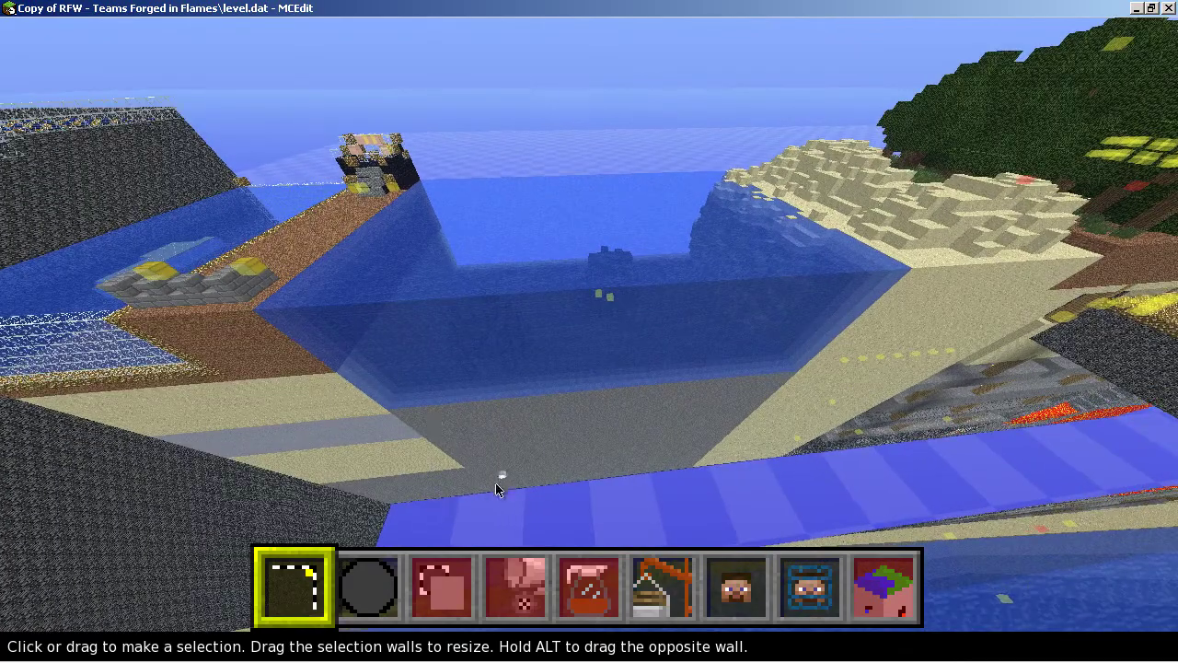
{"action": "key", "text": "w"}
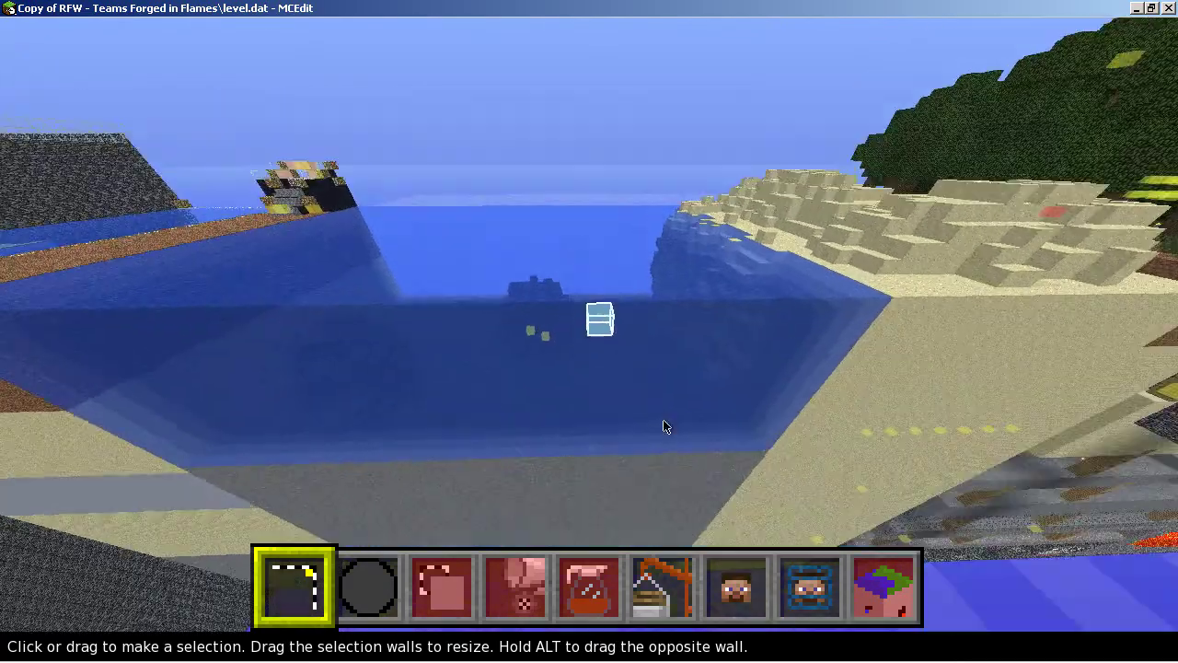
{"action": "key", "text": "w"}
{"action": "key", "text": "d"}
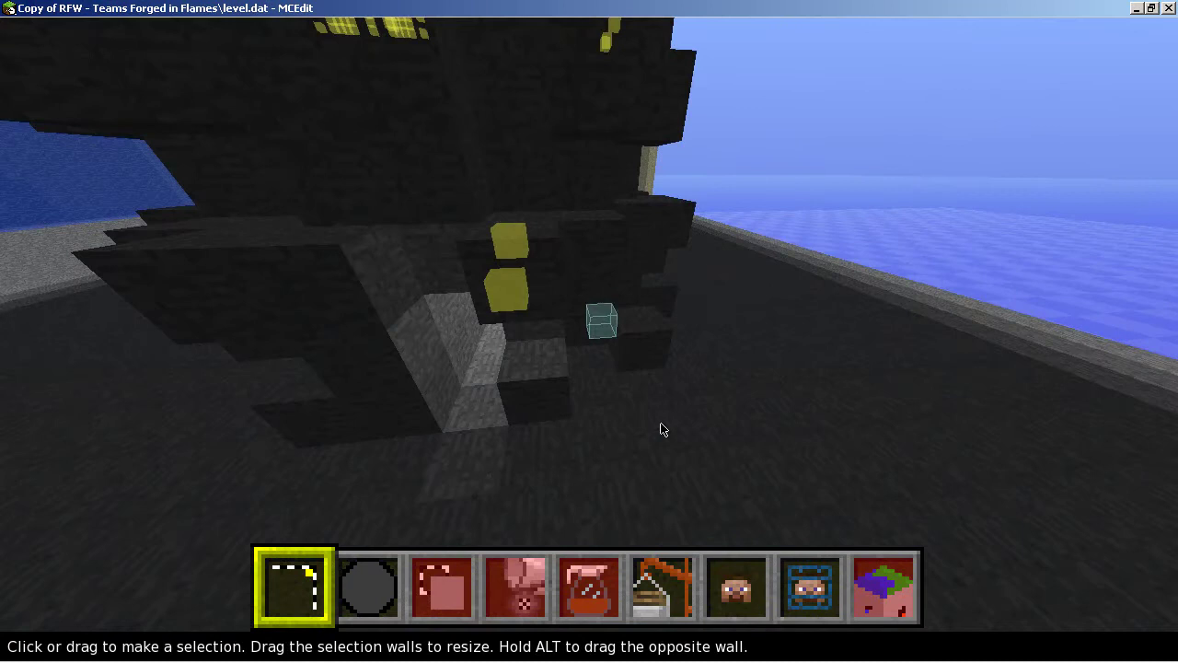
{"action": "key", "text": "w"}
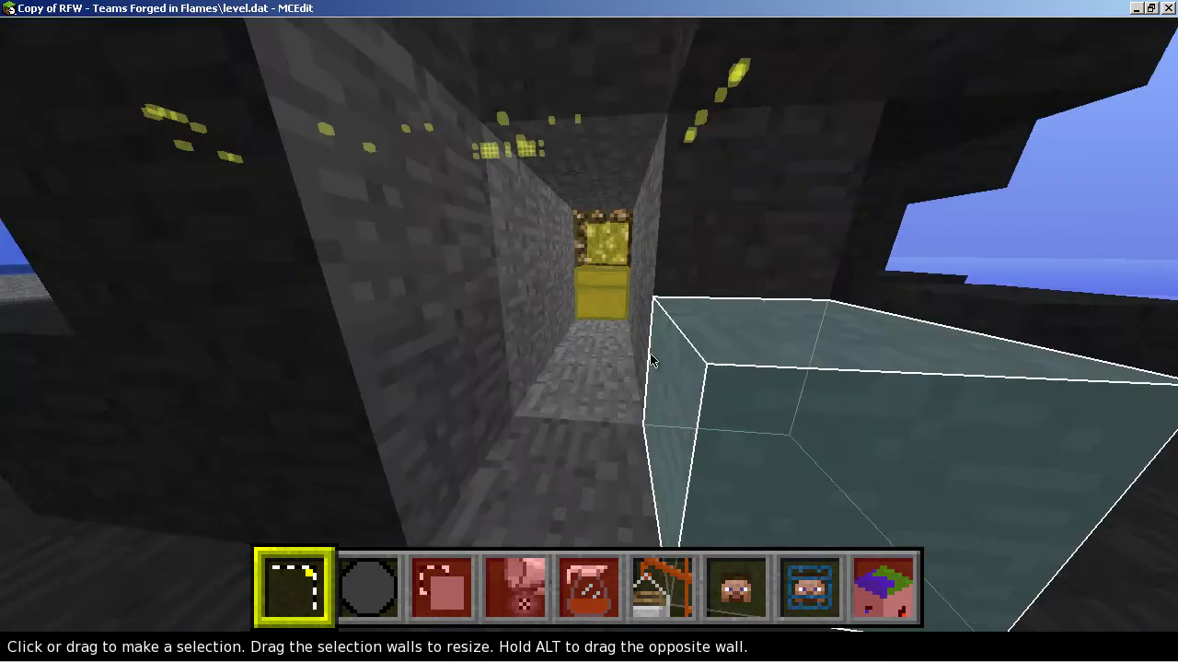
{"action": "mouse_move", "coordinate": [609, 305]}
{"action": "key", "text": "s"}
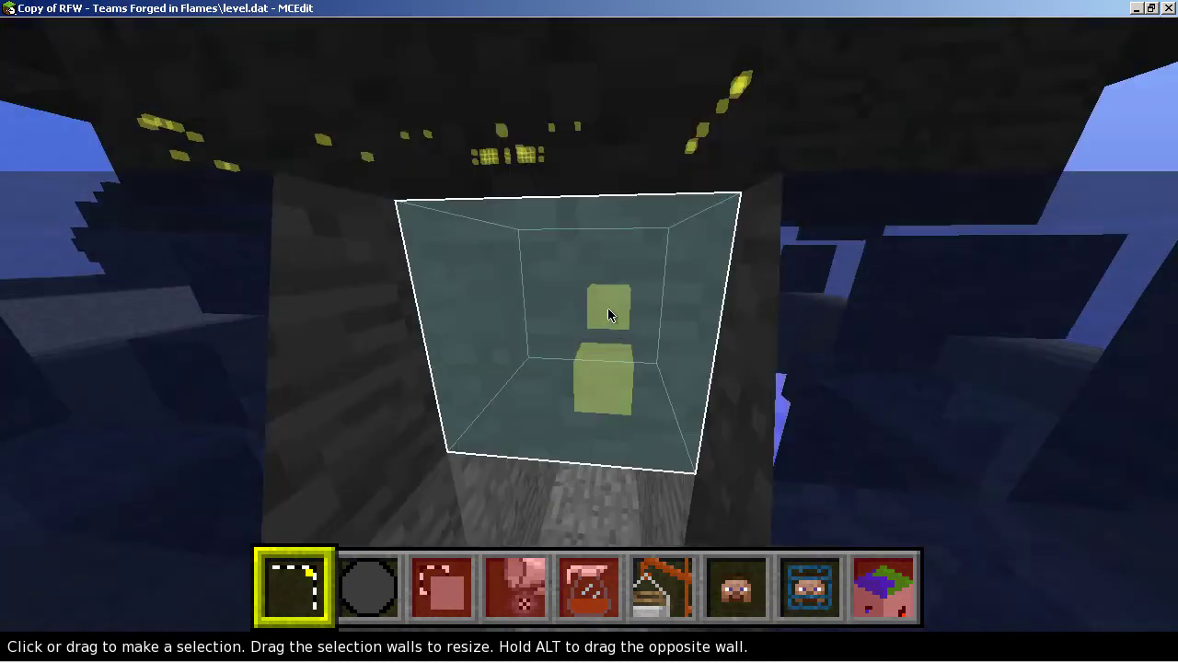
- Examine the sandy shores, the tree-covered islands and the glowstone bridge joining them
{"action": "key", "text": "w"}
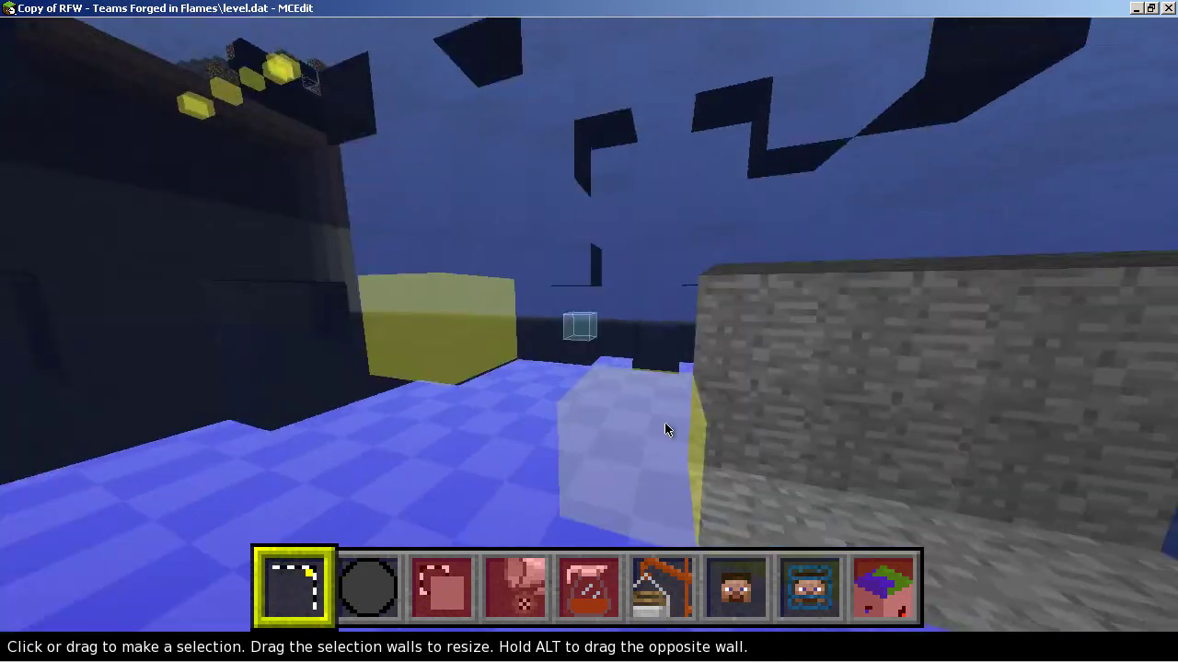
{"action": "key", "text": "w"}
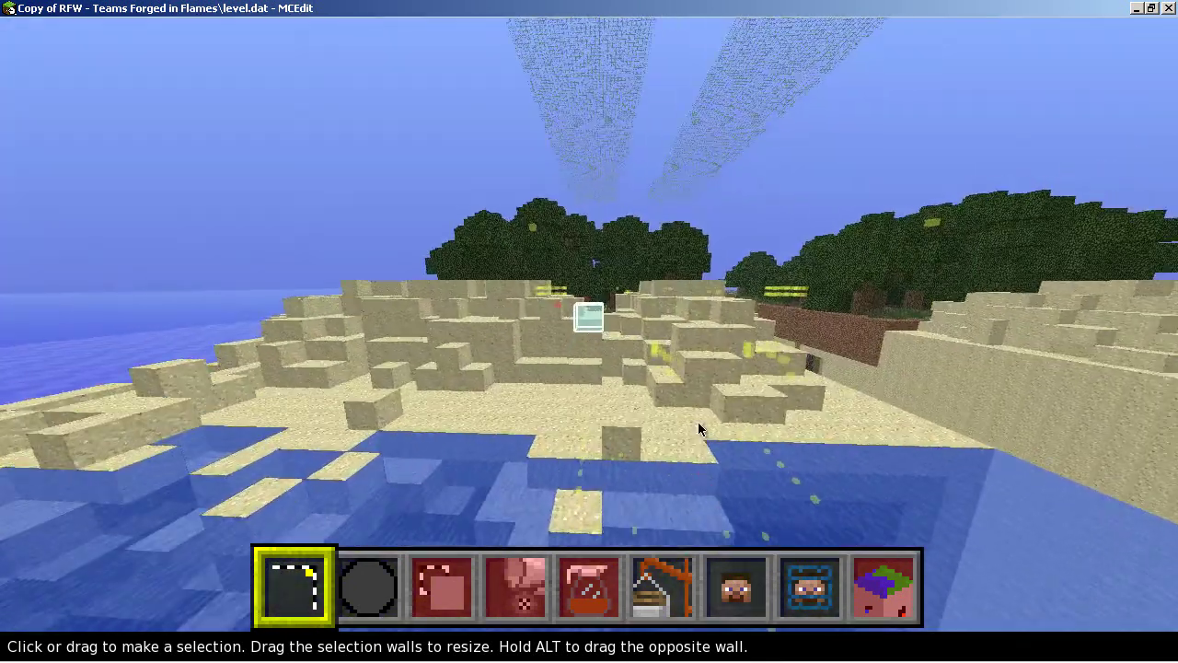
{"action": "key", "text": "w"}
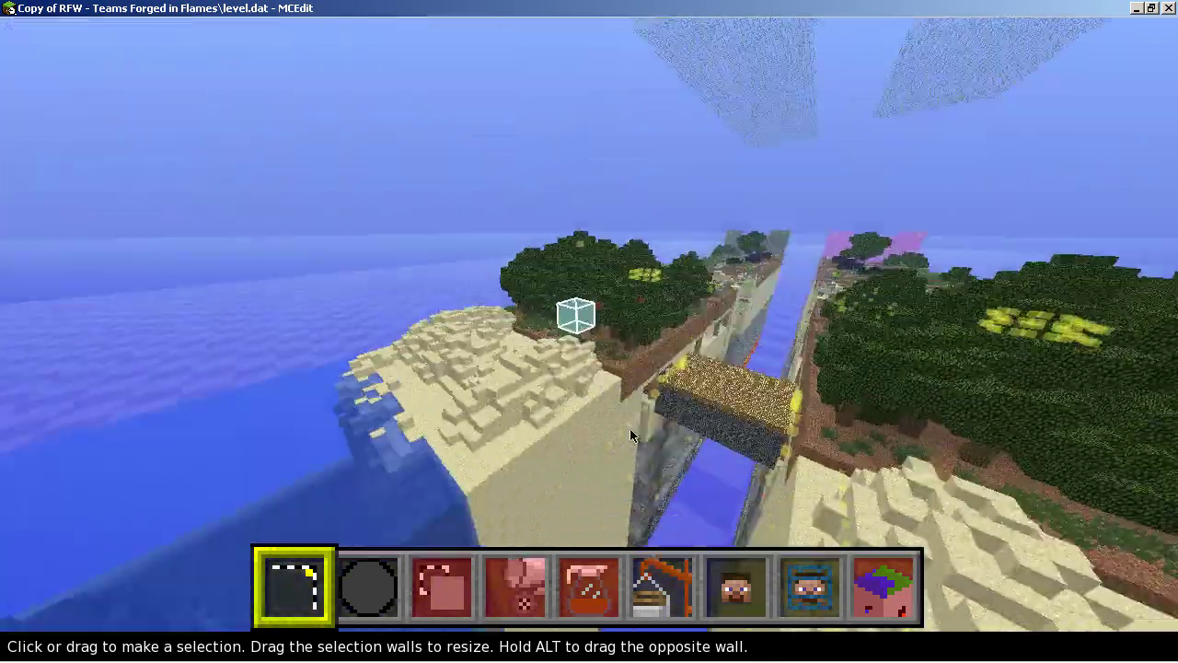
{"action": "key", "text": "s"}
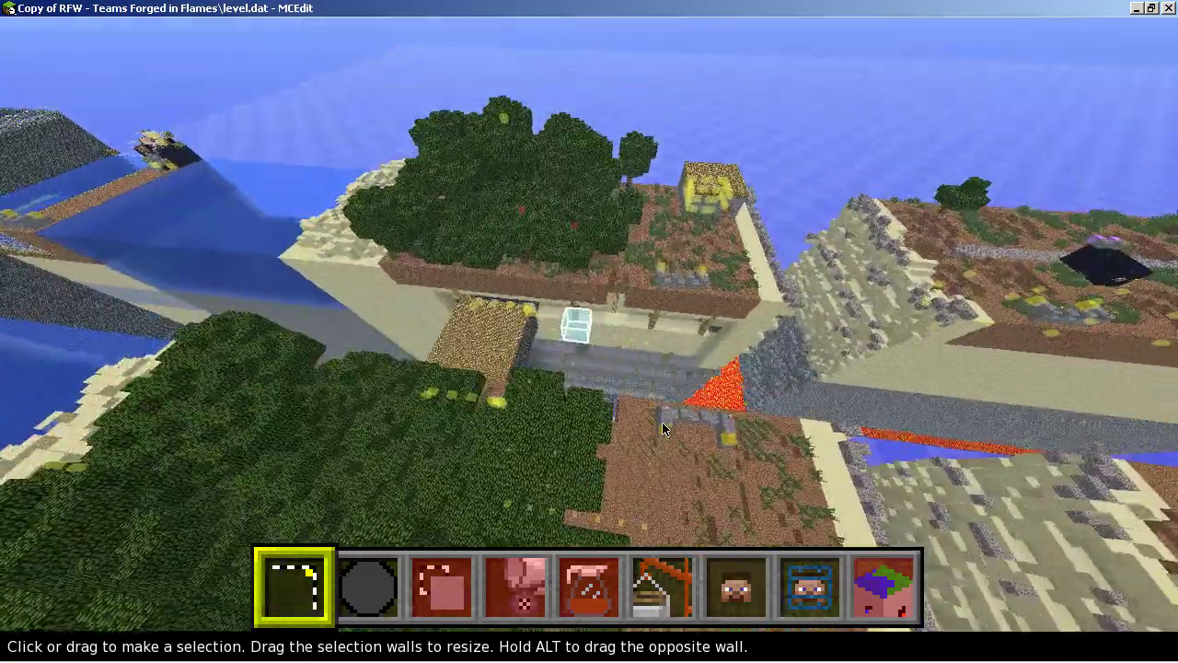
{"action": "key", "text": "w"}
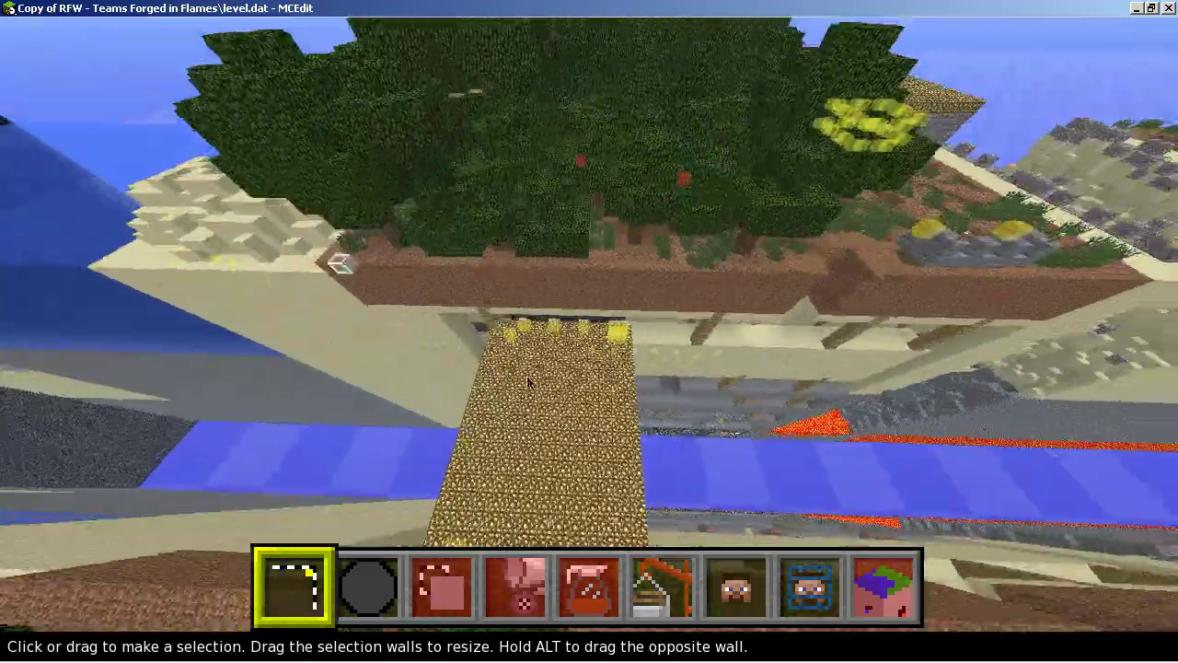
- Examine the canyon beneath the glowstone bridge and the wood-supported ore galleries in its wall
{"action": "key", "text": "d"}
{"action": "right_click_drag", "start_coordinate": [549, 387], "coordinate": [616, 395]}
{"action": "key", "text": "w"}
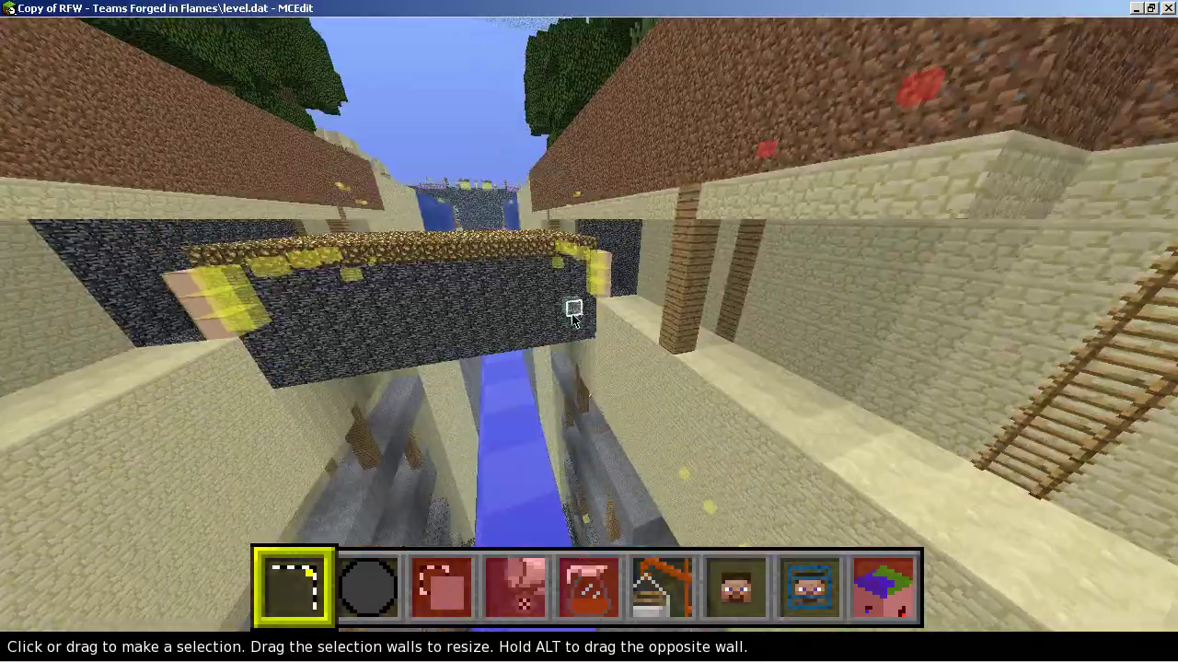
{"action": "right_click_drag", "start_coordinate": [574, 313], "coordinate": [663, 418]}
{"action": "key", "text": "w"}
{"action": "key", "text": "shift"}
{"action": "key", "text": "w"}
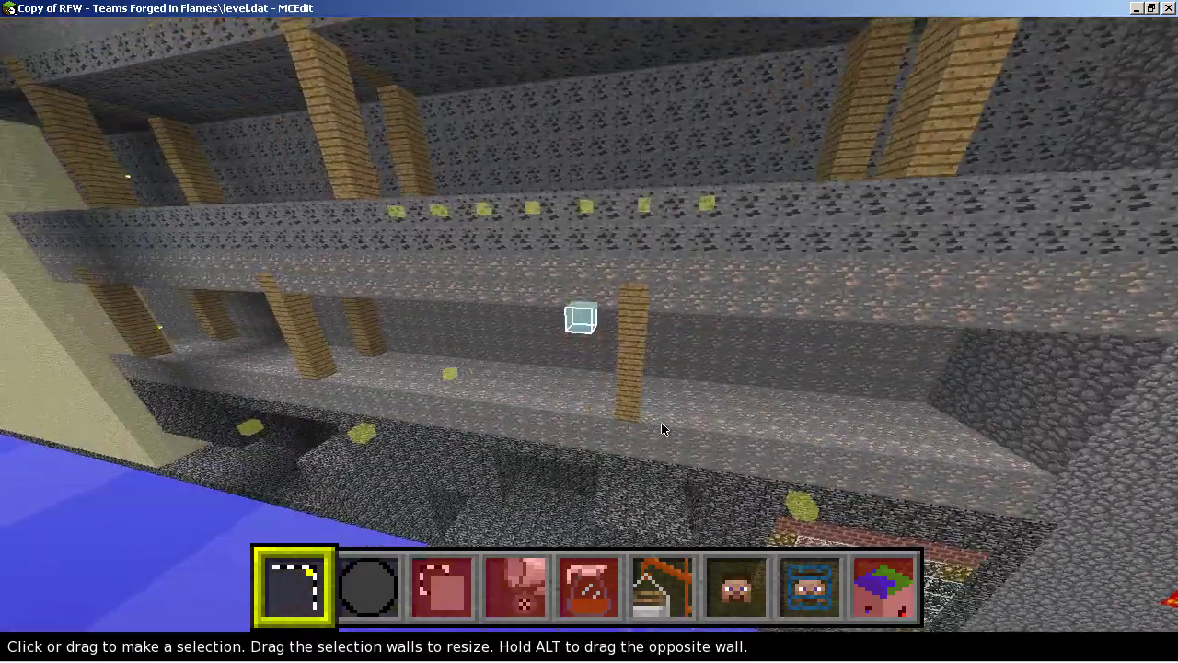
- Examine the dark bedrock recesses at the canyon's base and the creeper spawner placed inside one of them
{"action": "key", "text": "w"}
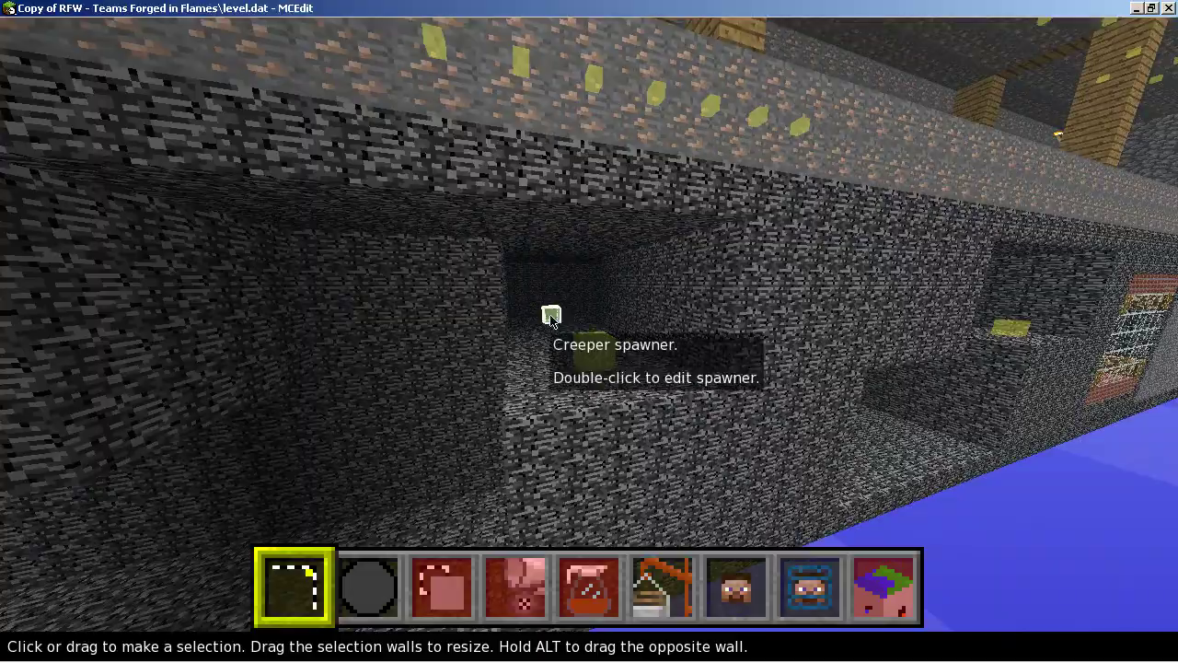
{"action": "key", "text": "d"}
{"action": "right_click", "coordinate": [666, 429]}
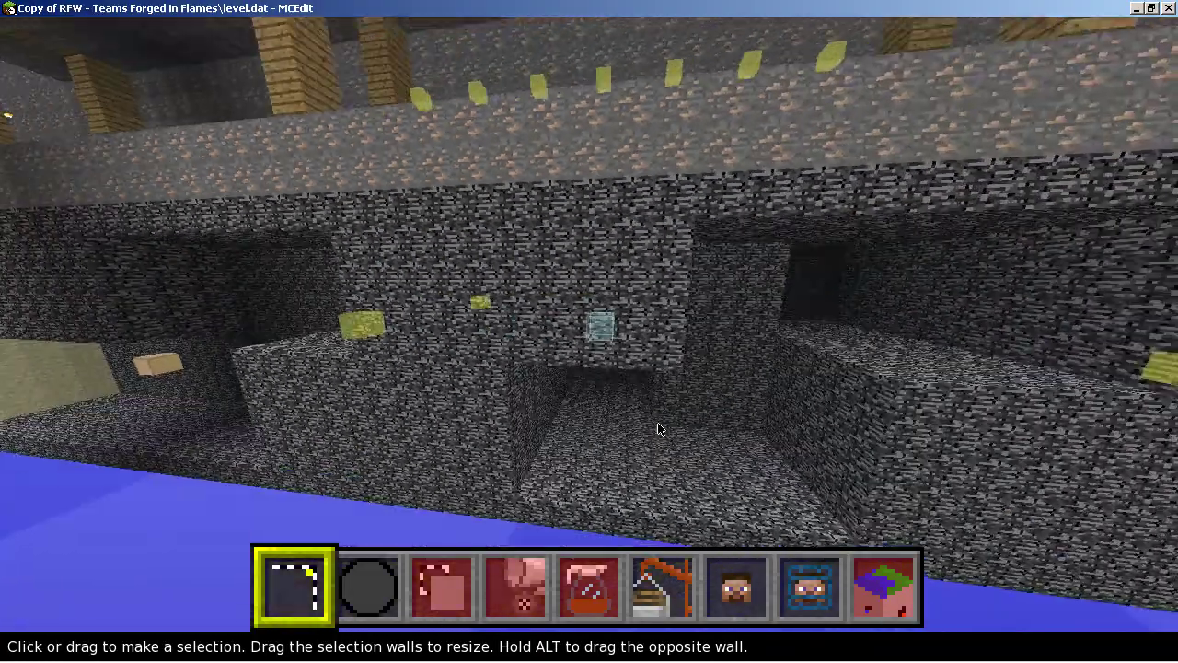
{"action": "key", "text": "a"}
{"action": "key", "text": "d"}
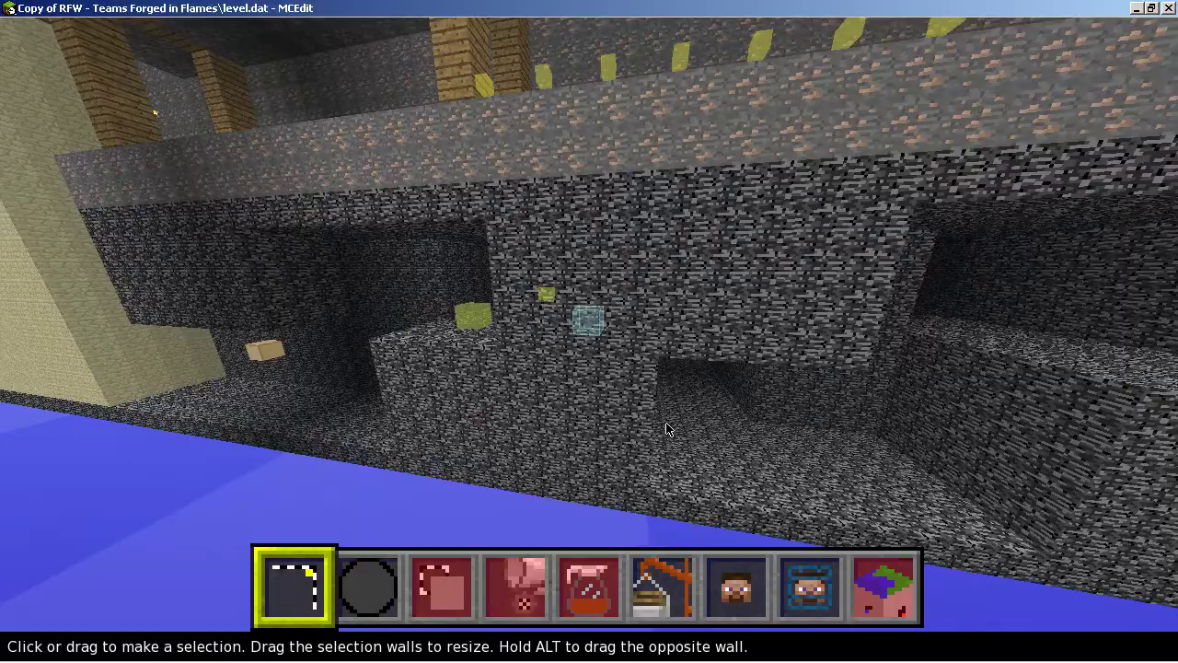
{"action": "key", "text": "a"}
{"action": "key", "text": "w"}
{"action": "key", "text": "q"}
{"action": "key", "text": "z"}
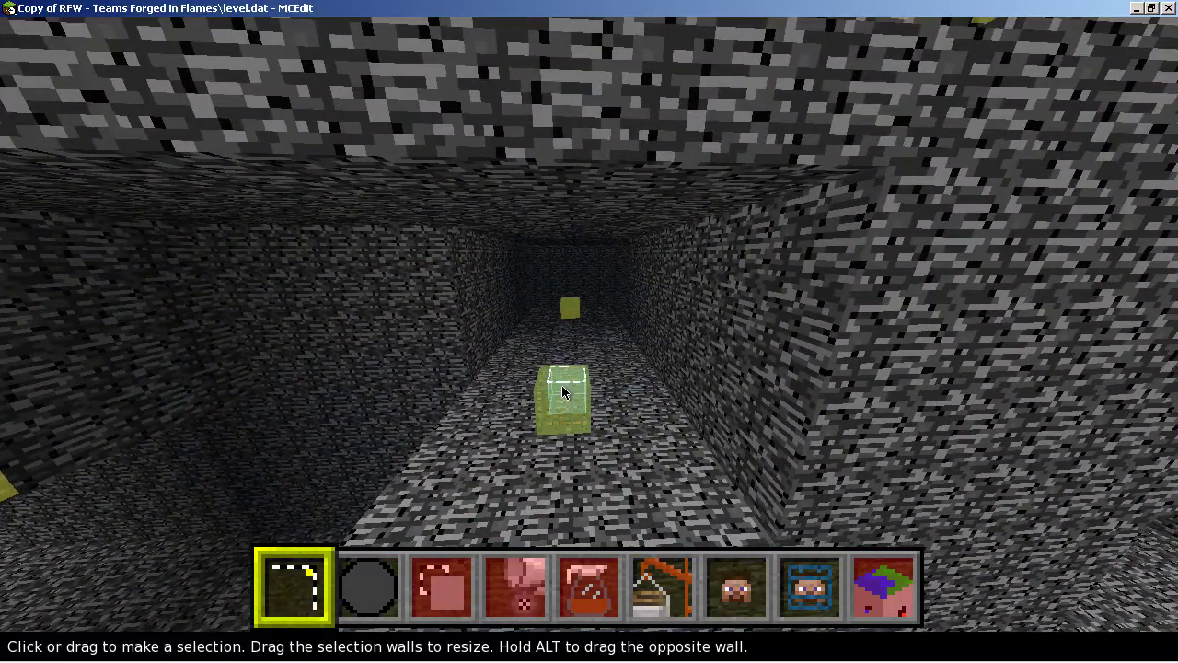
{"action": "key", "text": "d"}
{"action": "right_click_drag", "start_coordinate": [564, 391], "coordinate": [665, 429]}
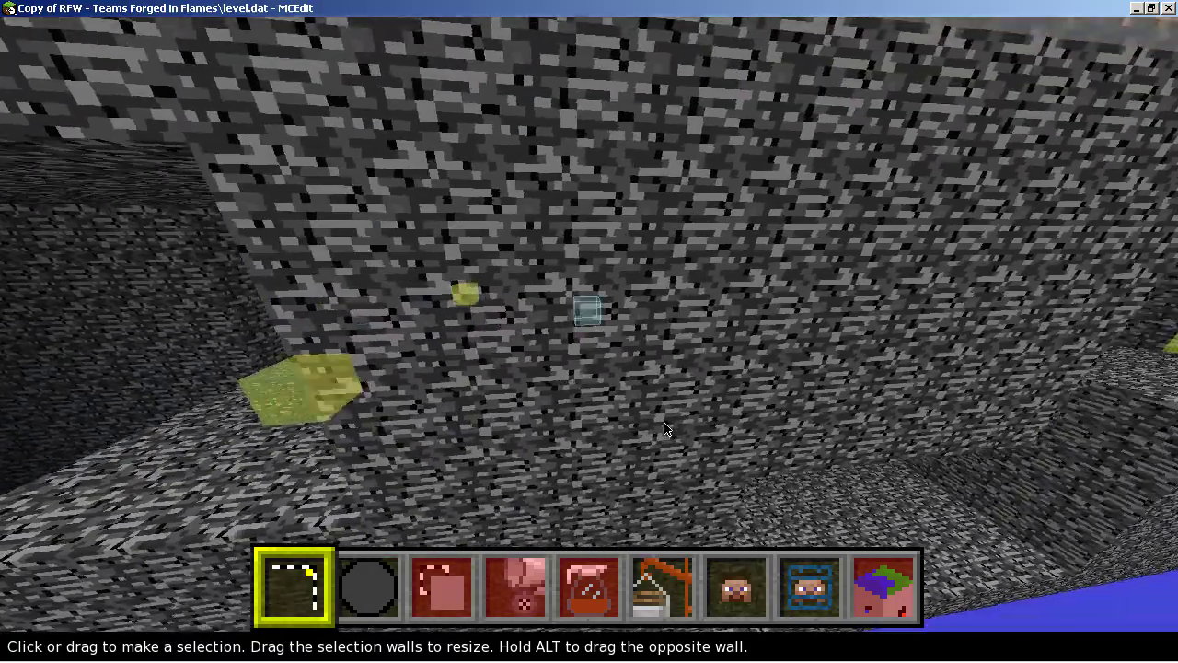
- Examine how the low and raised bedrock openings alternate along the water channel beneath the ore galleries
{"action": "key", "text": "s"}
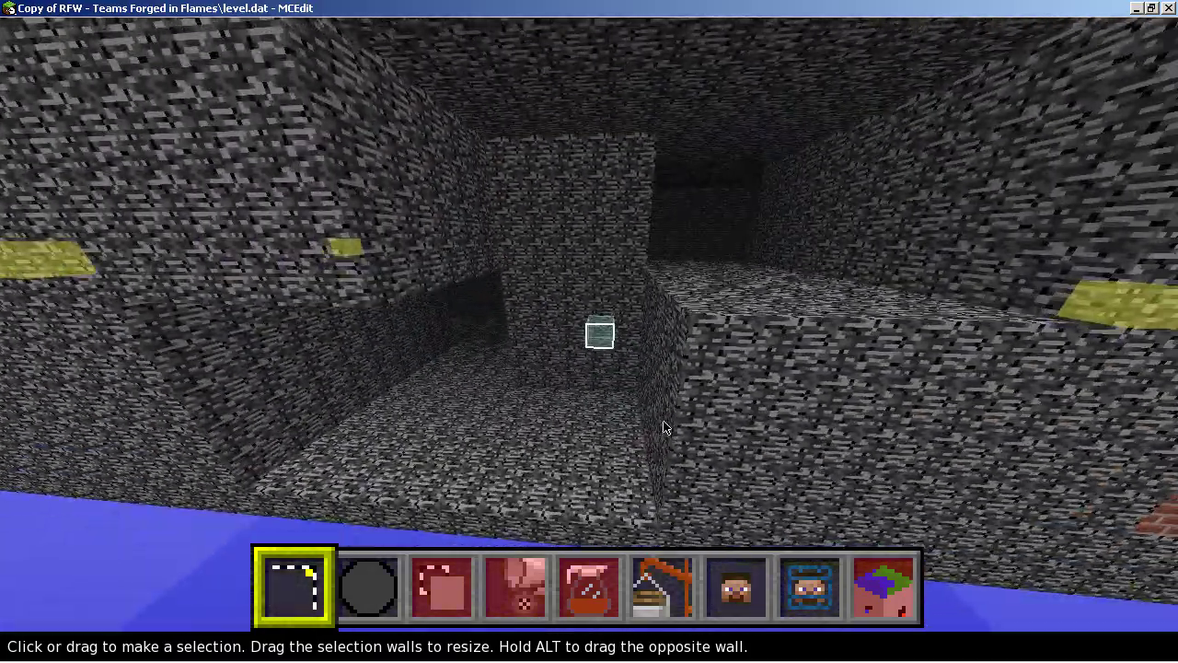
{"action": "key", "text": "a"}
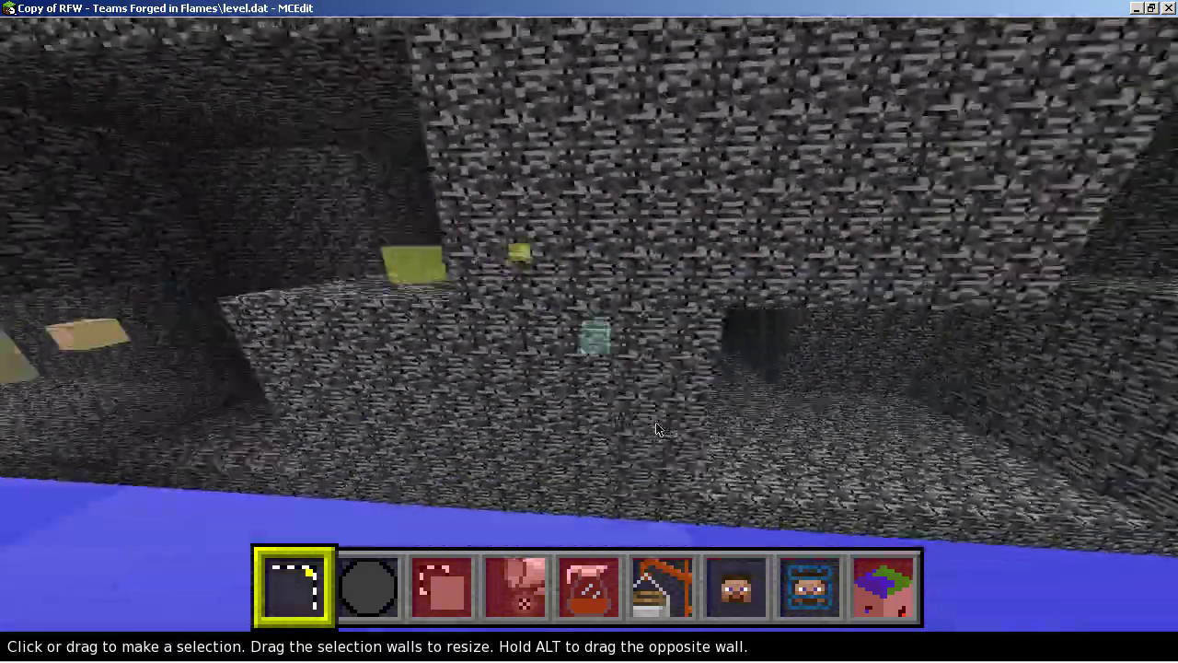
{"action": "key", "text": "a"}
{"action": "key", "text": "space"}
{"action": "right_click", "coordinate": [657, 425]}
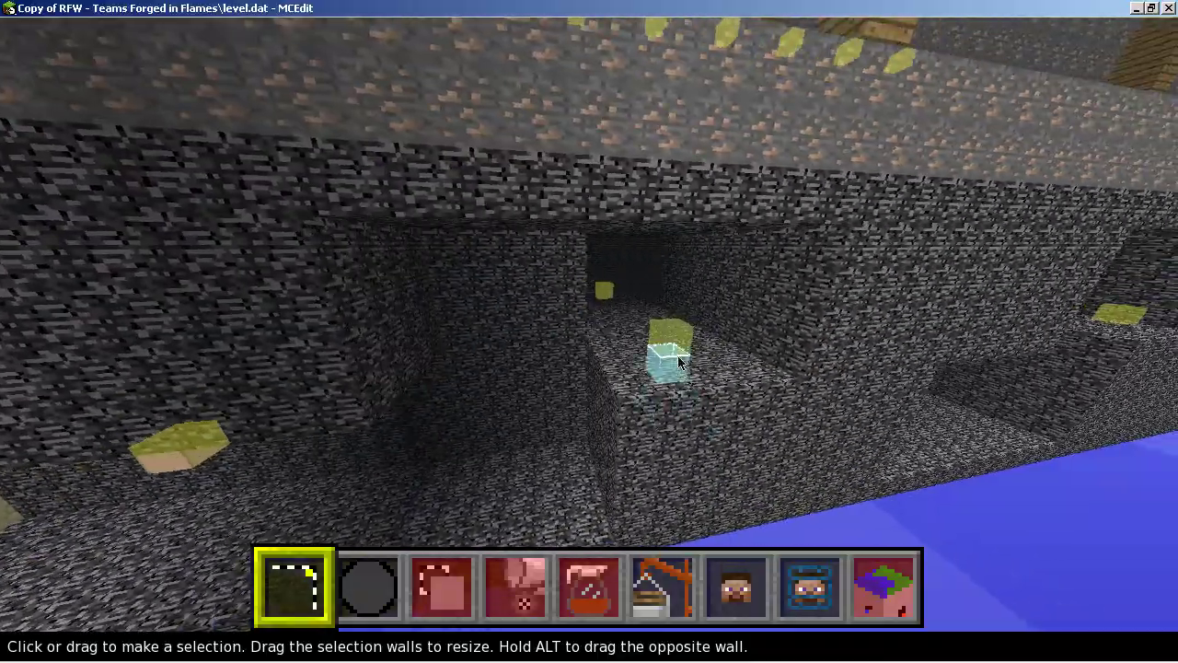
{"action": "key", "text": "d"}
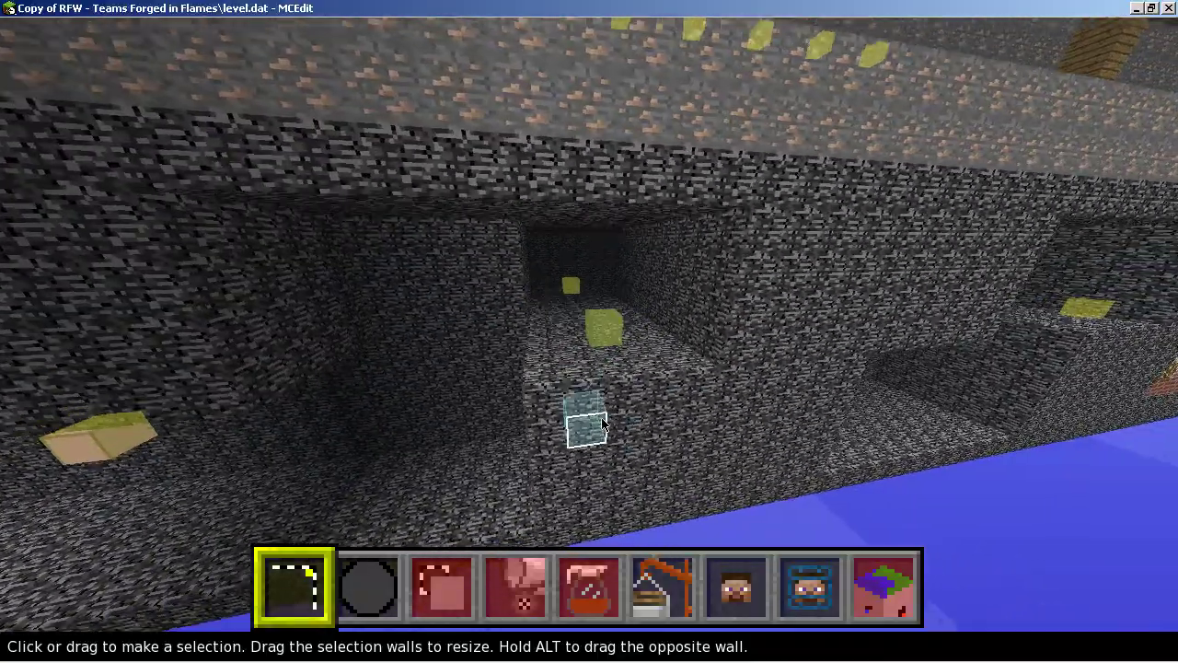
{"action": "right_click", "coordinate": [671, 429]}
{"action": "key", "text": "d"}
{"action": "key", "text": "space"}
{"action": "key", "text": "s"}
{"action": "key", "text": "space"}
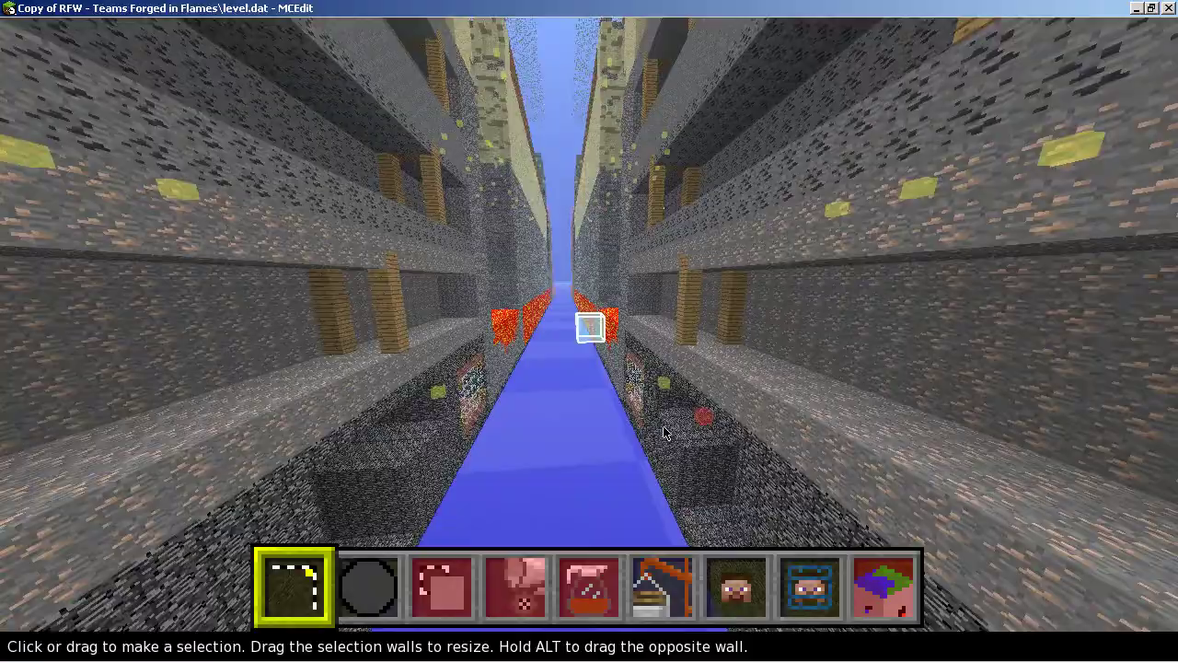
- Examine the lava-floored gap between the stone and sandstone cliffs and the glowstone-roofed hut beside it
{"action": "key", "text": "w"}
{"action": "key", "text": "w"}
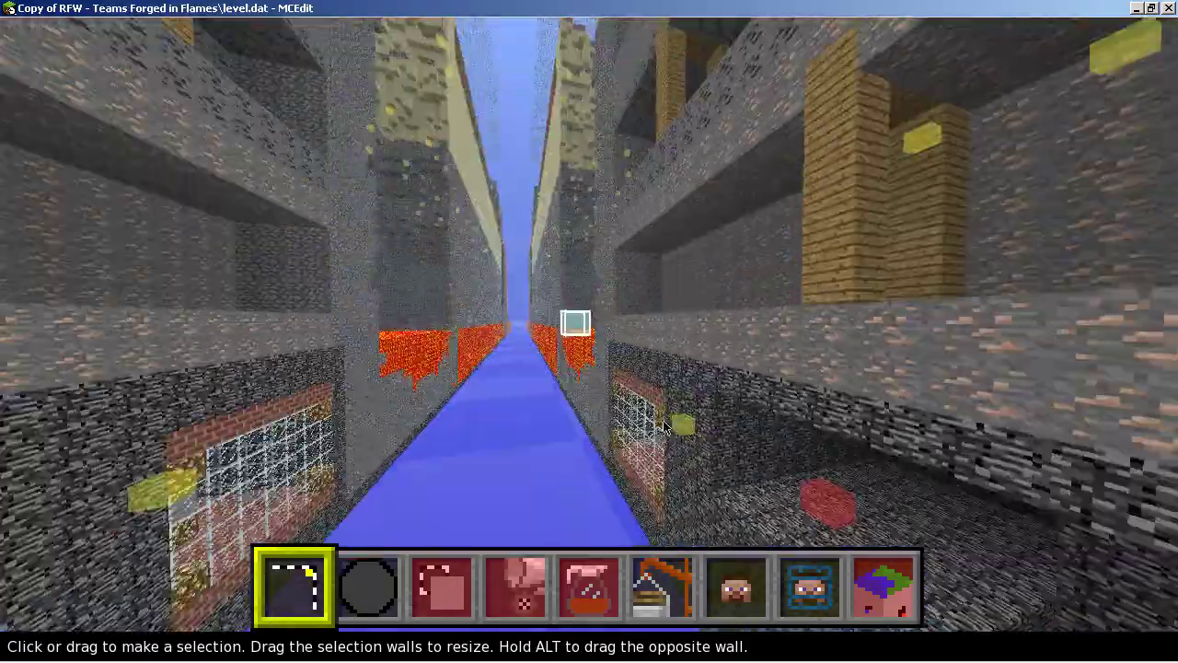
{"action": "key", "text": "space"}
{"action": "key", "text": "w"}
{"action": "key", "text": "w"}
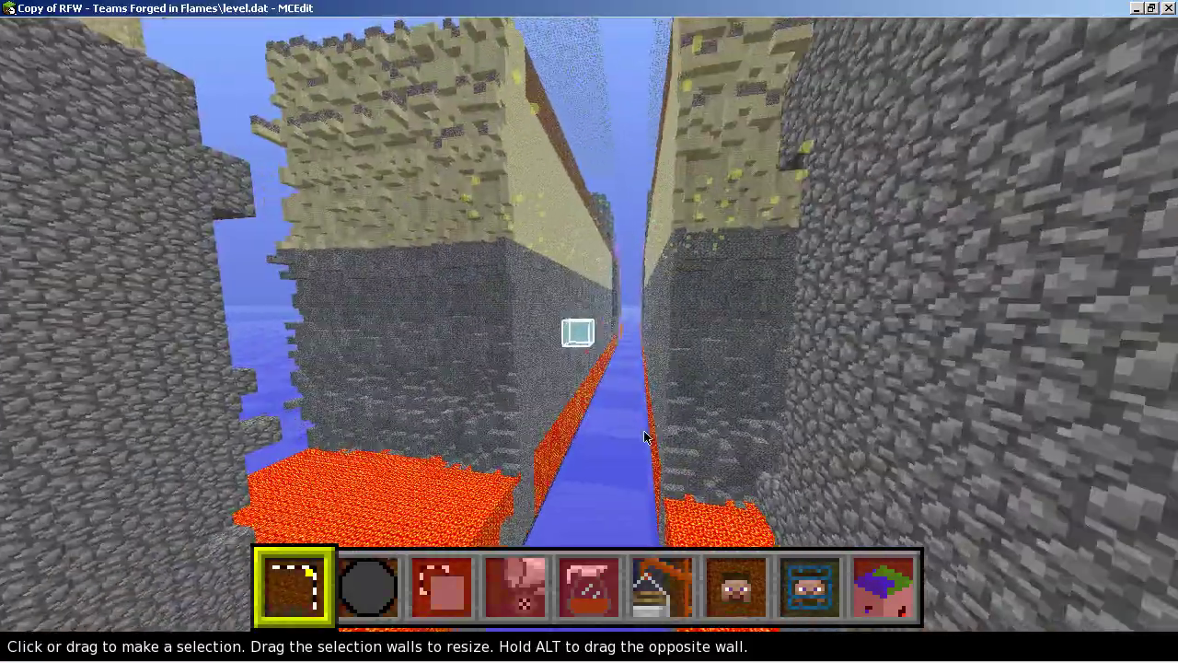
{"action": "key", "text": "s"}
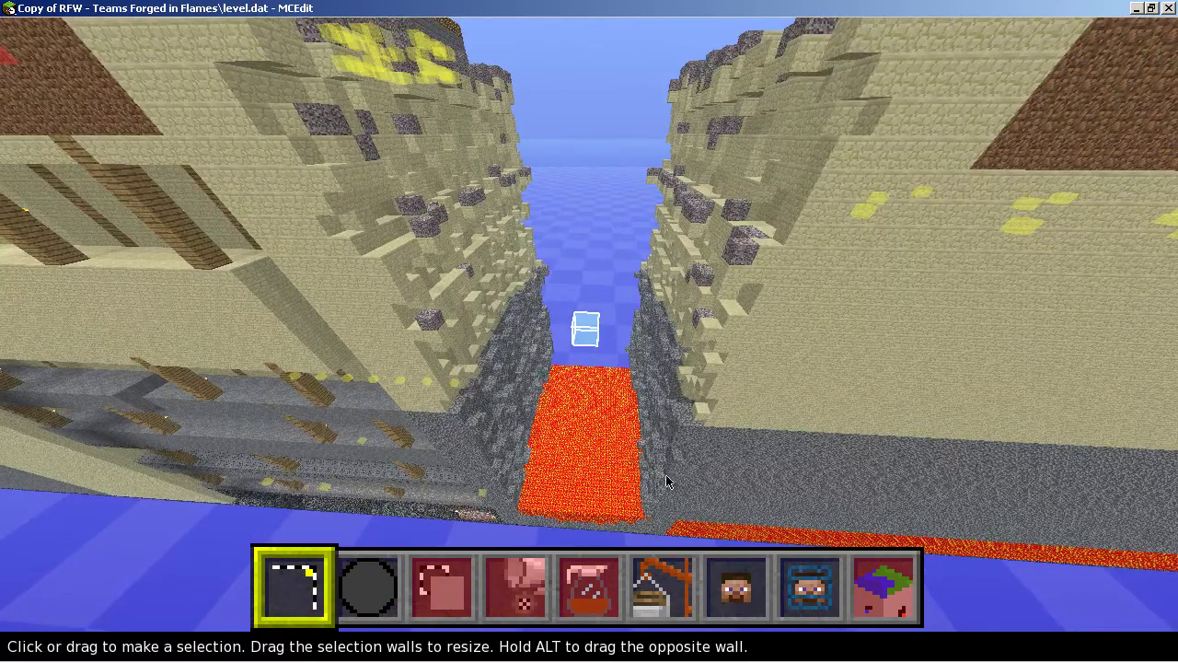
{"action": "key", "text": "s"}
{"action": "key", "text": "space"}
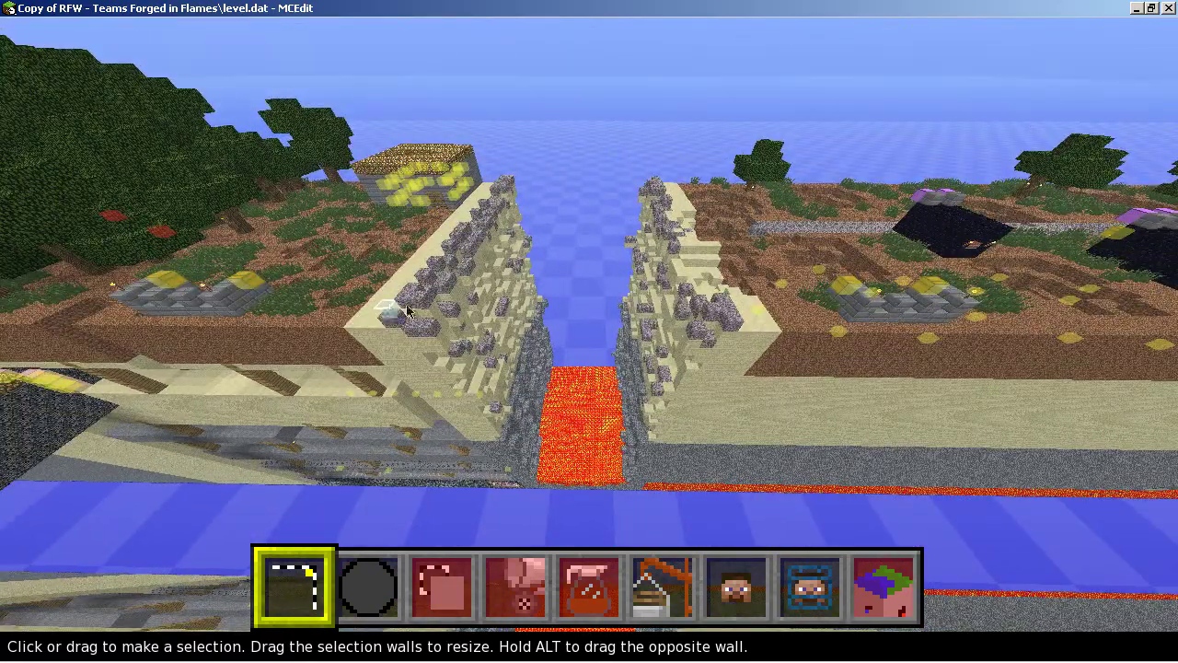
{"action": "key", "text": "d"}
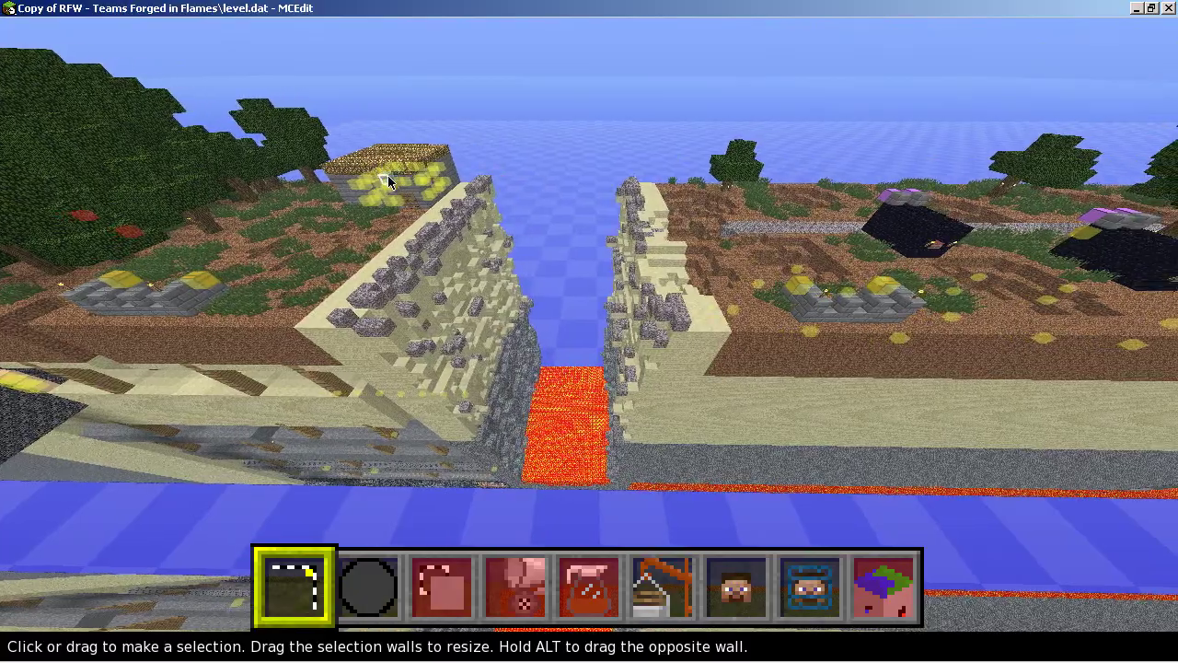
{"action": "key", "text": "l"}
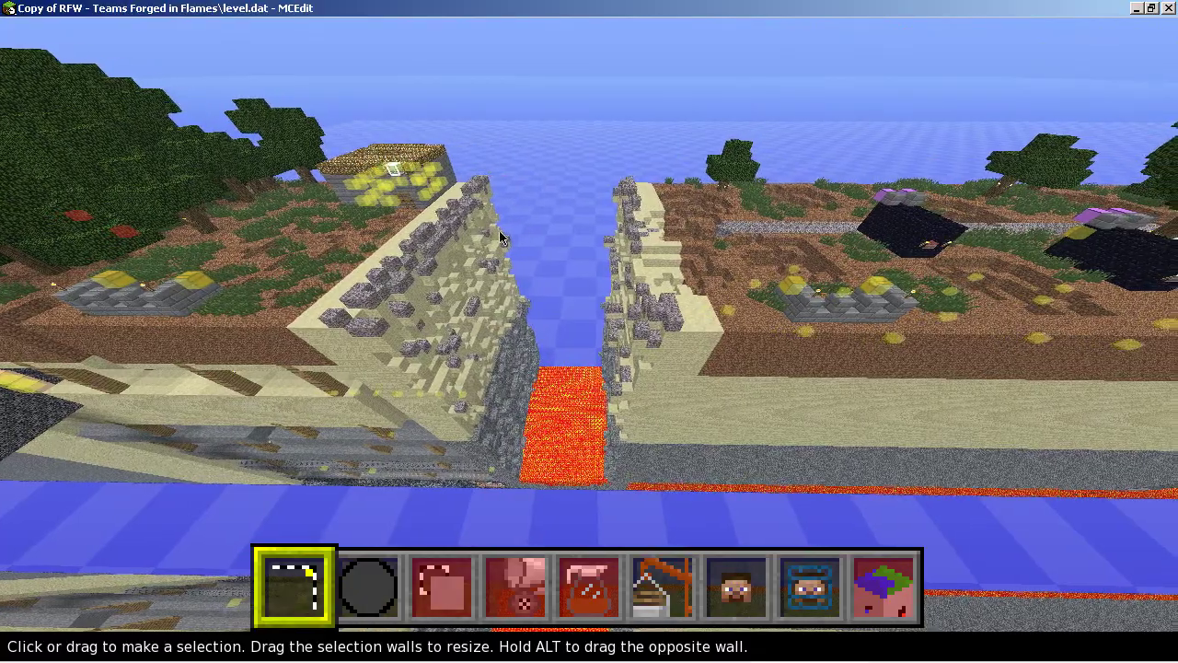
- Examine the dirt plain with its black obsidian structures, small ruins and lone stone-brick tower
{"action": "key", "text": "d"}
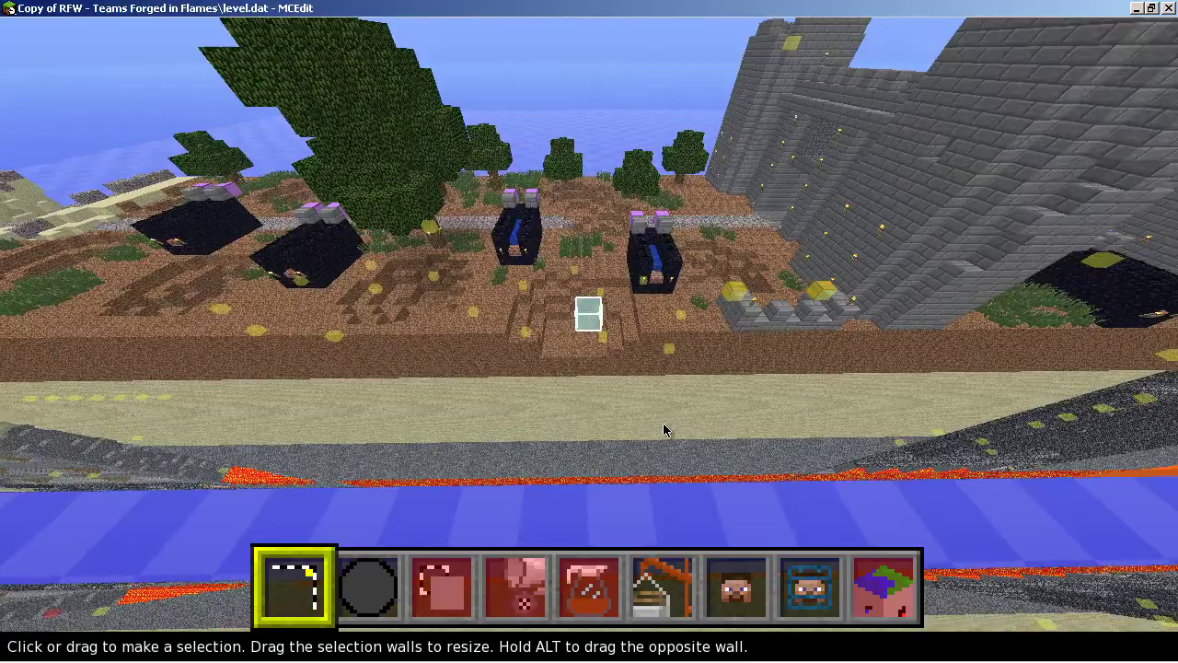
{"action": "key", "text": "d"}
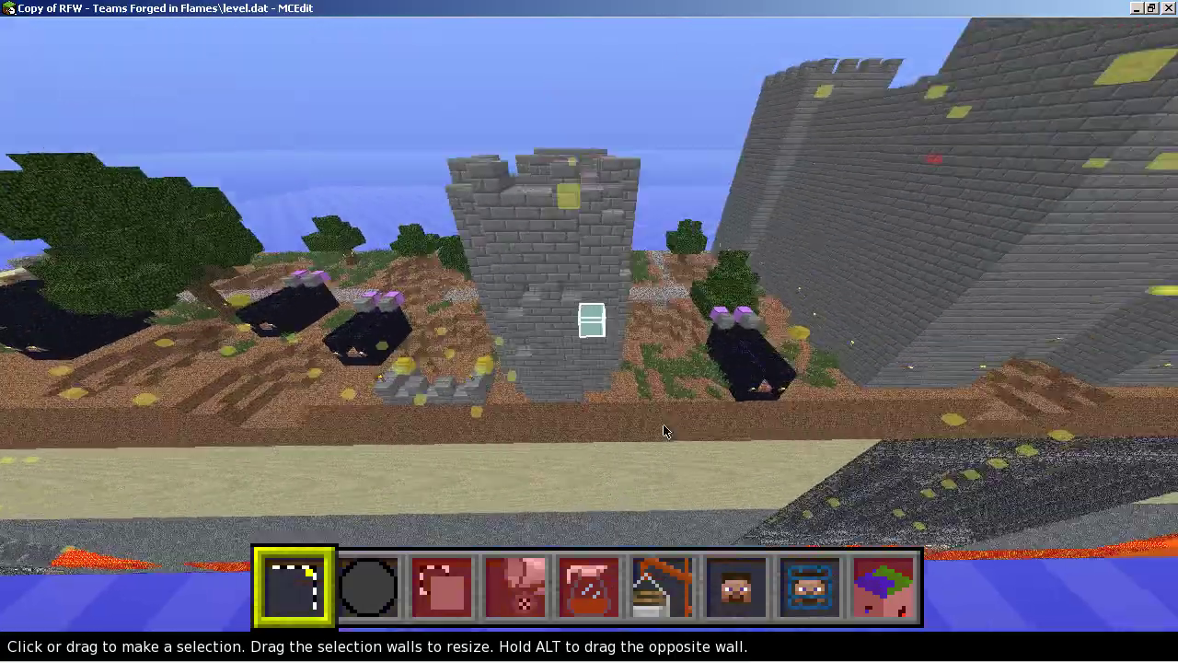
{"action": "key", "text": "s"}
{"action": "key", "text": "d"}
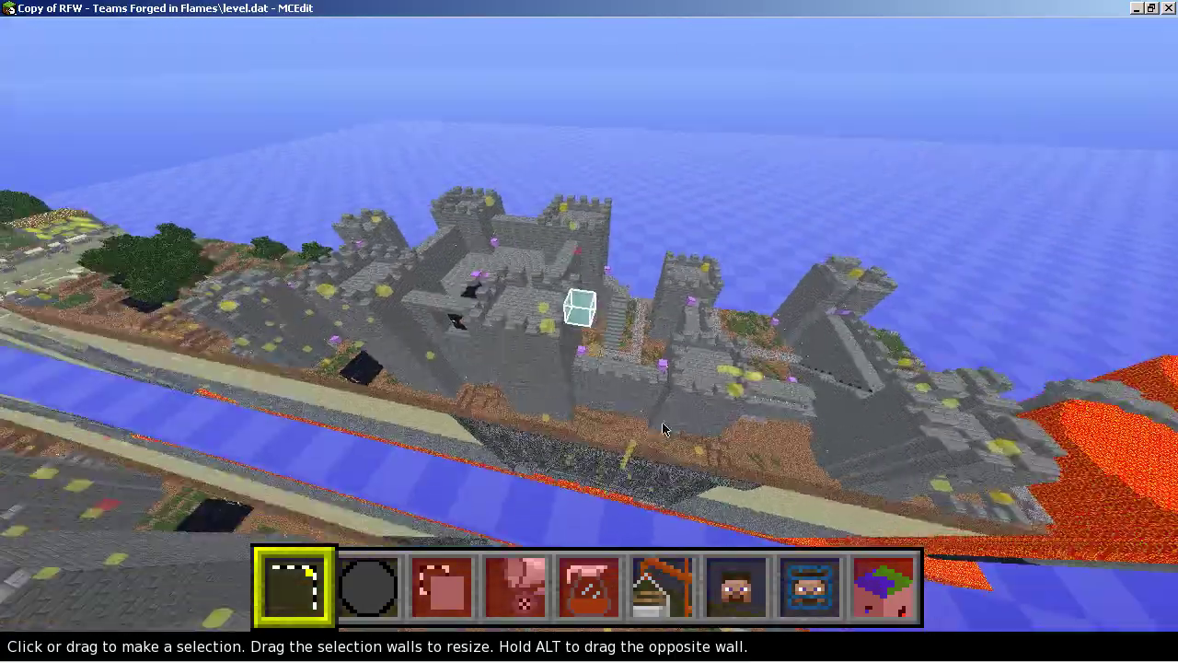
- Examine the stone-brick castle's towers, battlements and outer walls from across the water channel
{"action": "key", "text": "w"}
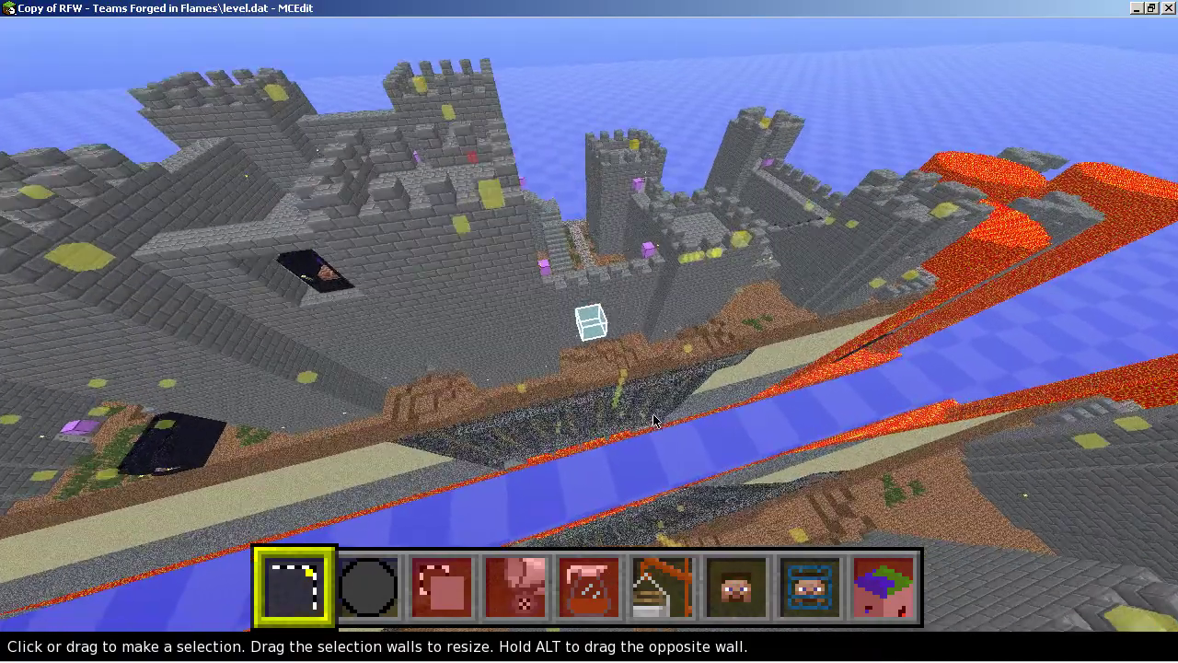
{"action": "key", "text": "a"}
{"action": "key", "text": "s"}
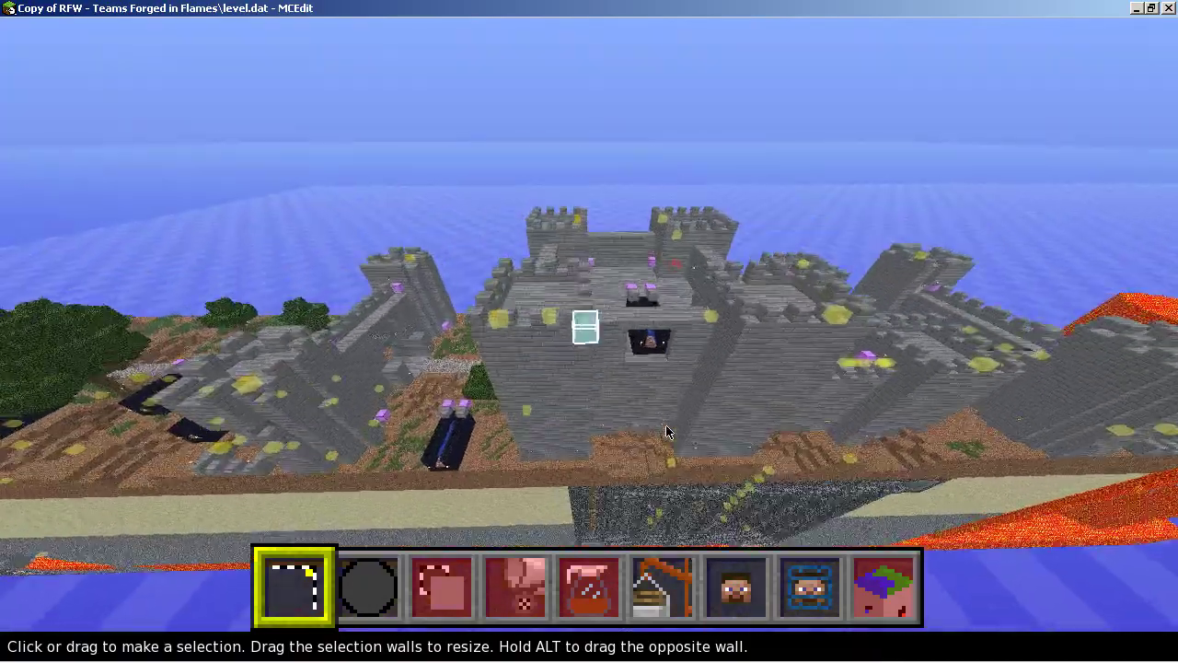
{"action": "key", "text": "w"}
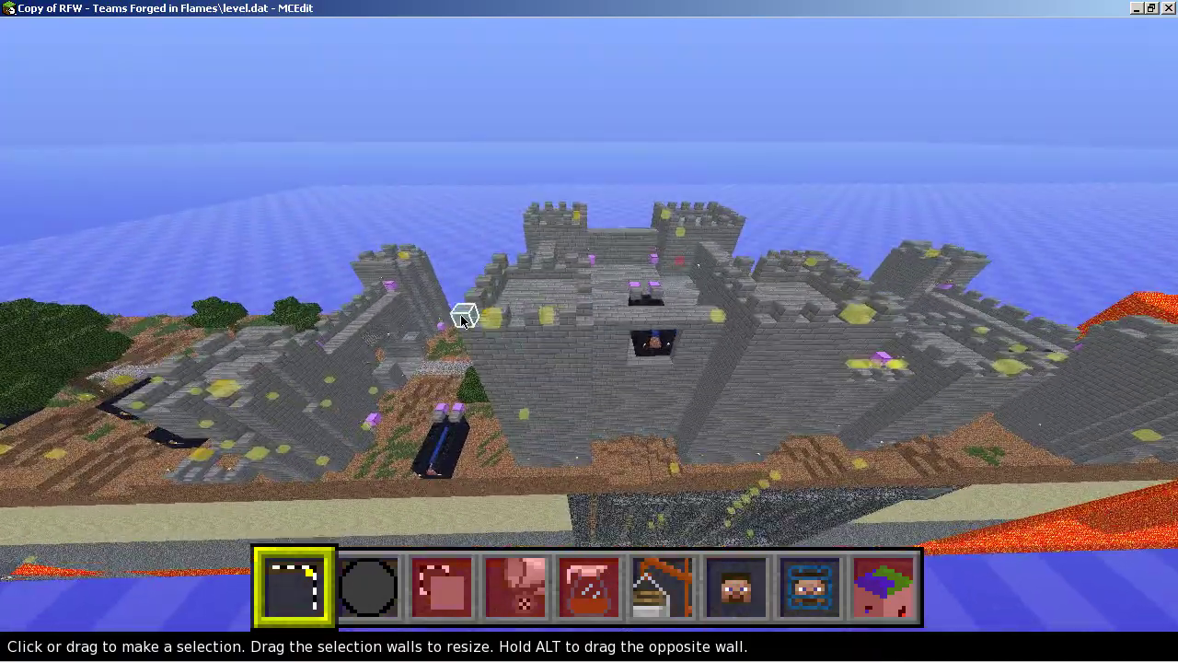
{"action": "key", "text": "d"}
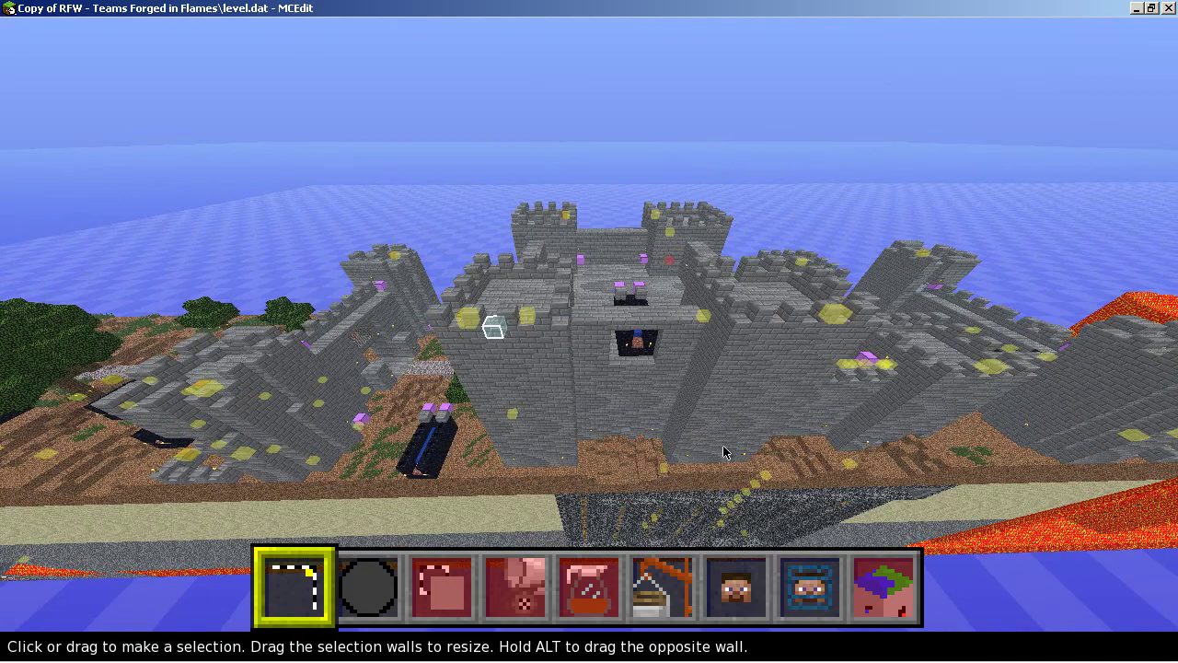
{"action": "key", "text": "d"}
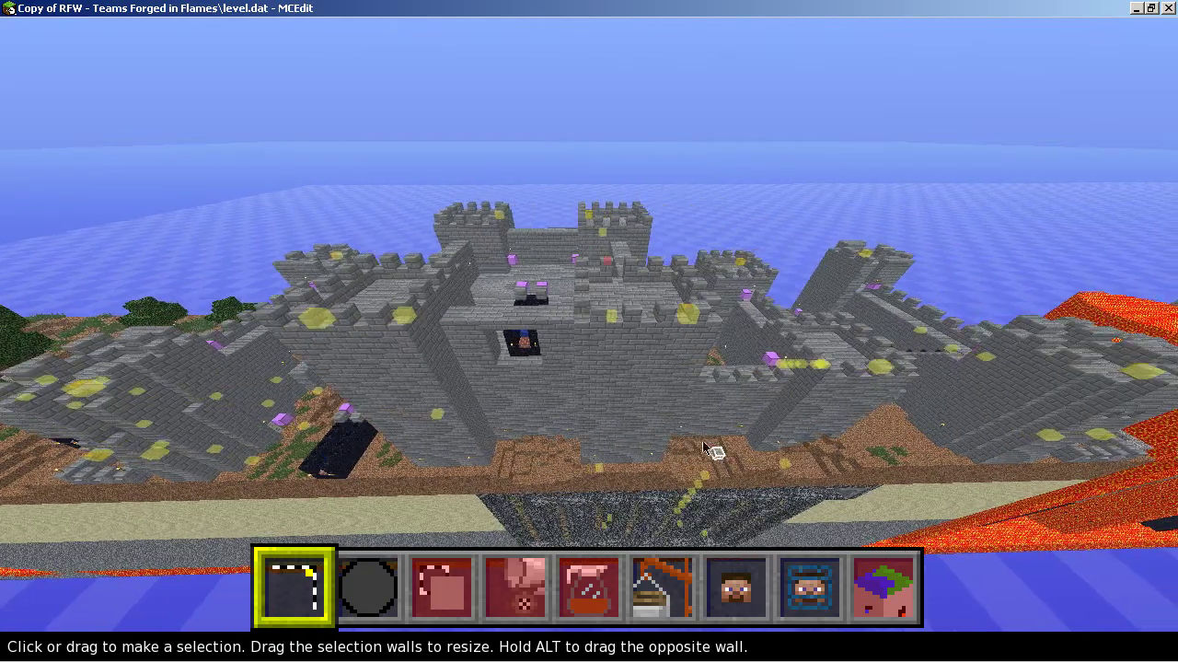
{"action": "key", "text": "d"}
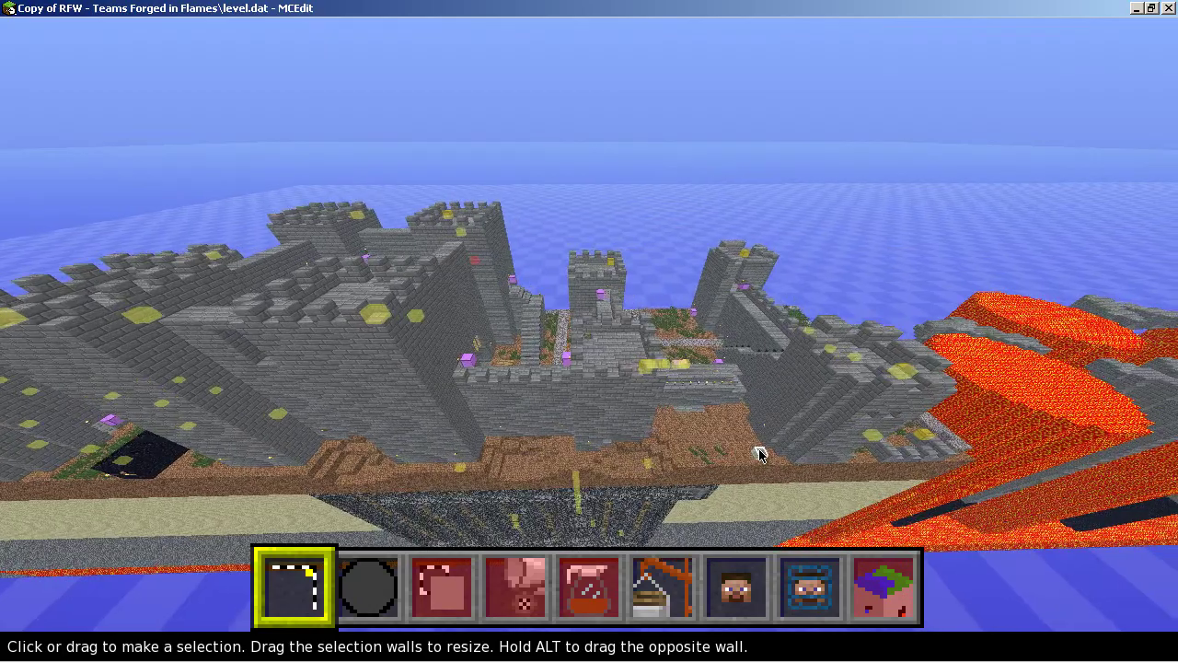
{"action": "key", "text": "d"}
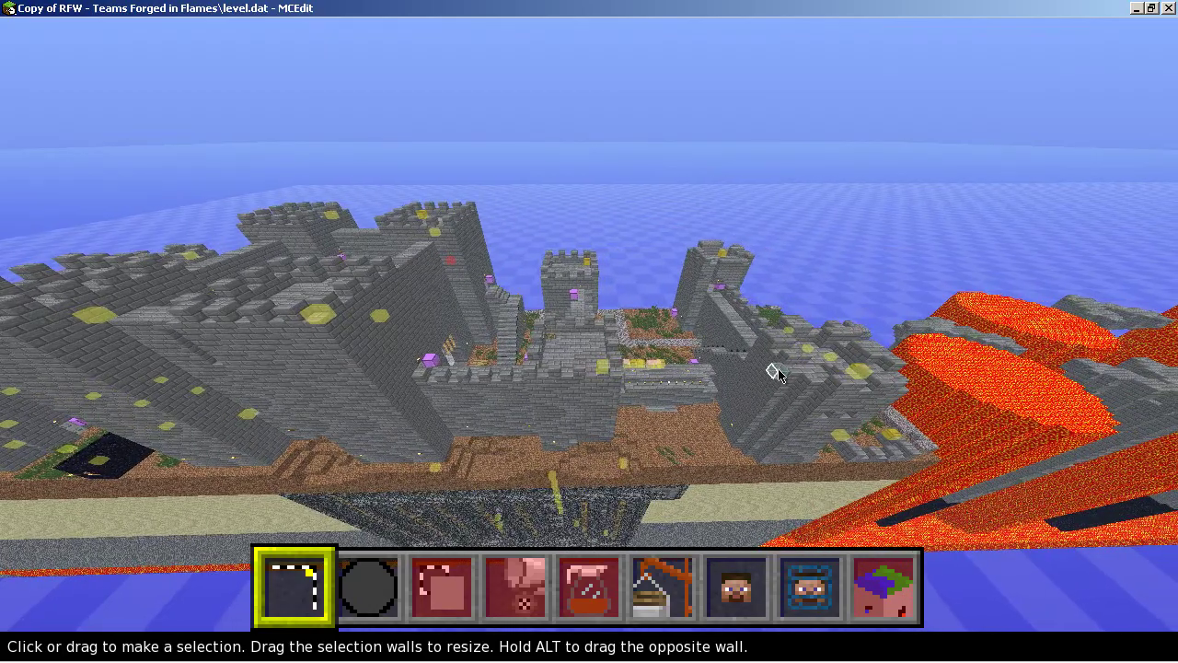
{"action": "key", "text": "a"}
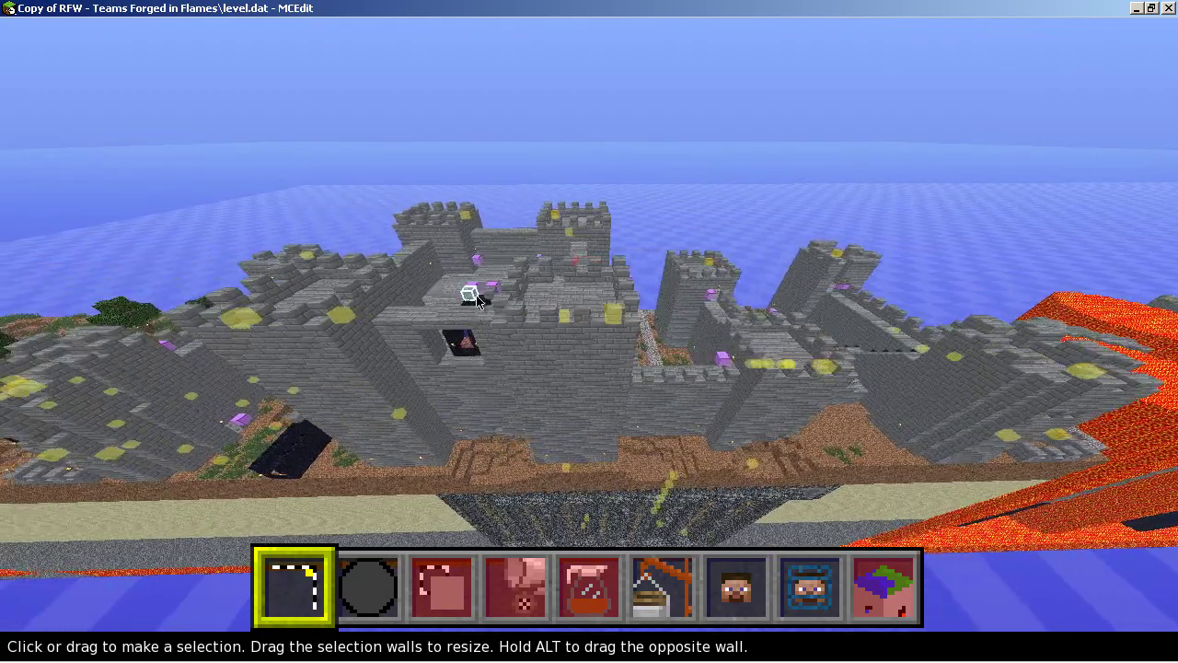
{"action": "key", "text": "d"}
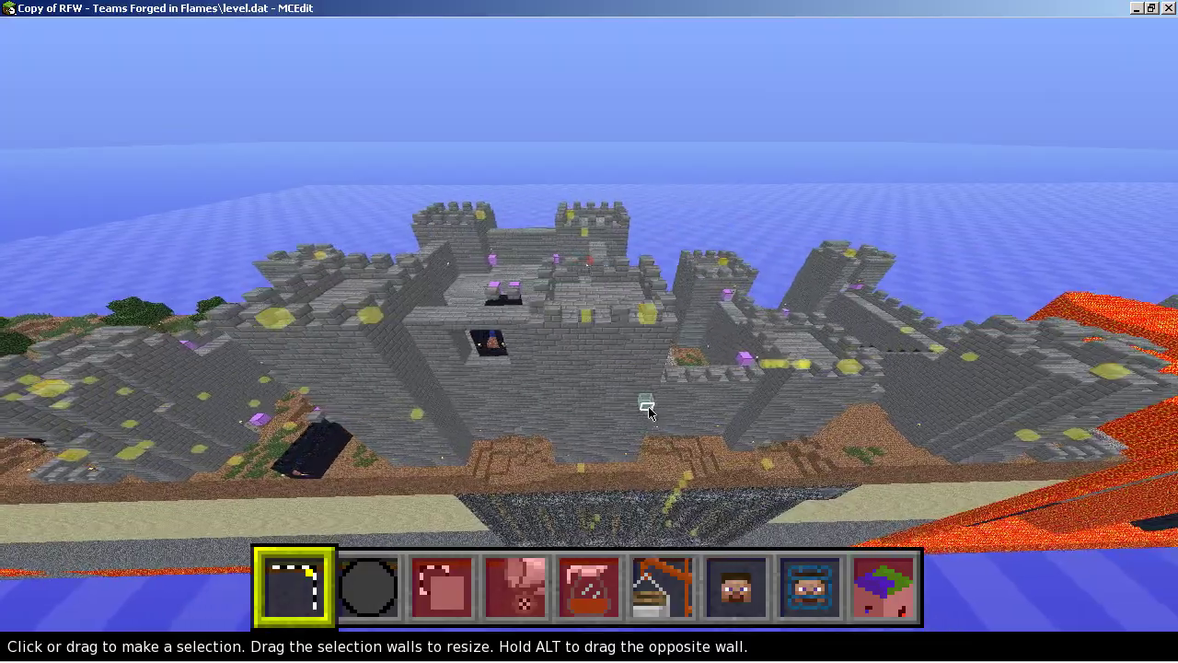
- Examine the castle courtyard with its well, barred doorway and stone staircase up to the tower door
{"action": "right_click_drag", "start_coordinate": [648, 408], "coordinate": [662, 430]}
{"action": "key", "text": "d"}
{"action": "right_click_drag", "start_coordinate": [659, 363], "coordinate": [663, 425]}
{"action": "key", "text": "d"}
{"action": "key", "text": "z"}
{"action": "key", "text": "a"}
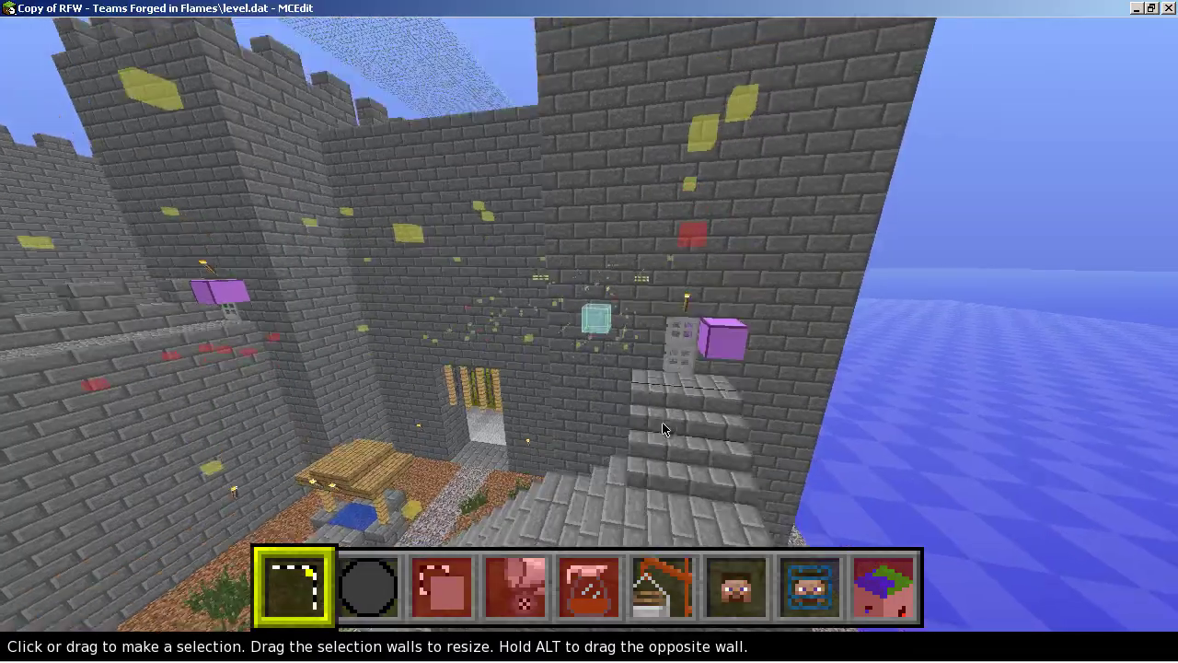
- Examine the tall lava columns and broken stone-brick pillars standing beyond the castle
{"action": "key", "text": "s"}
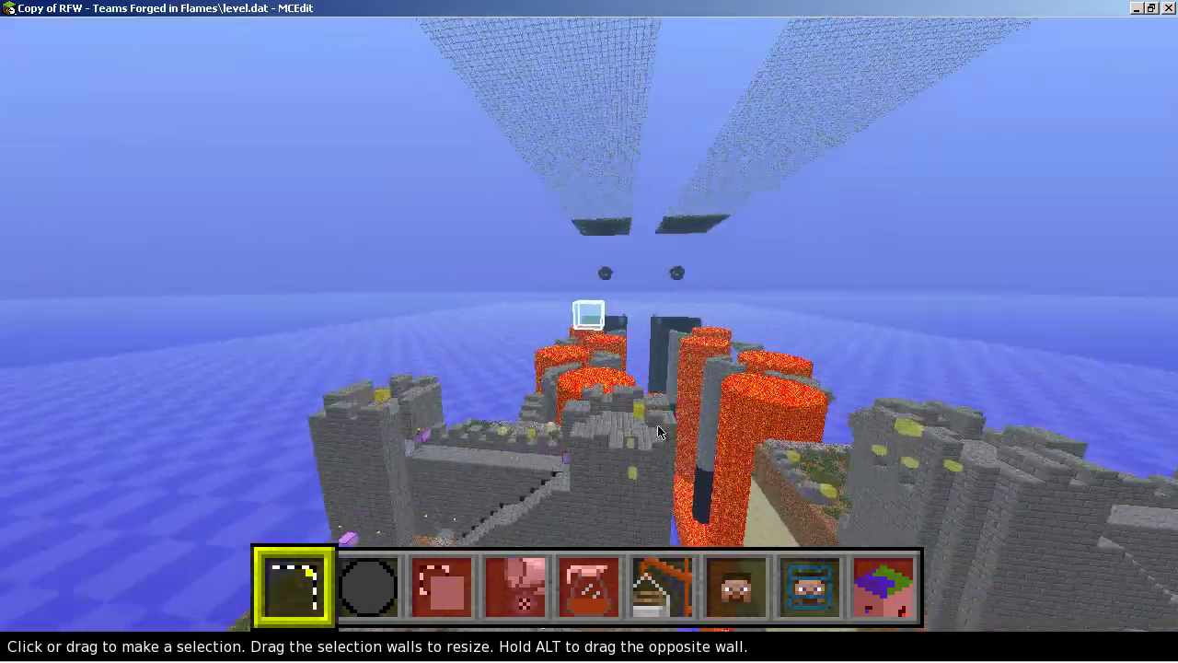
{"action": "key", "text": "w"}
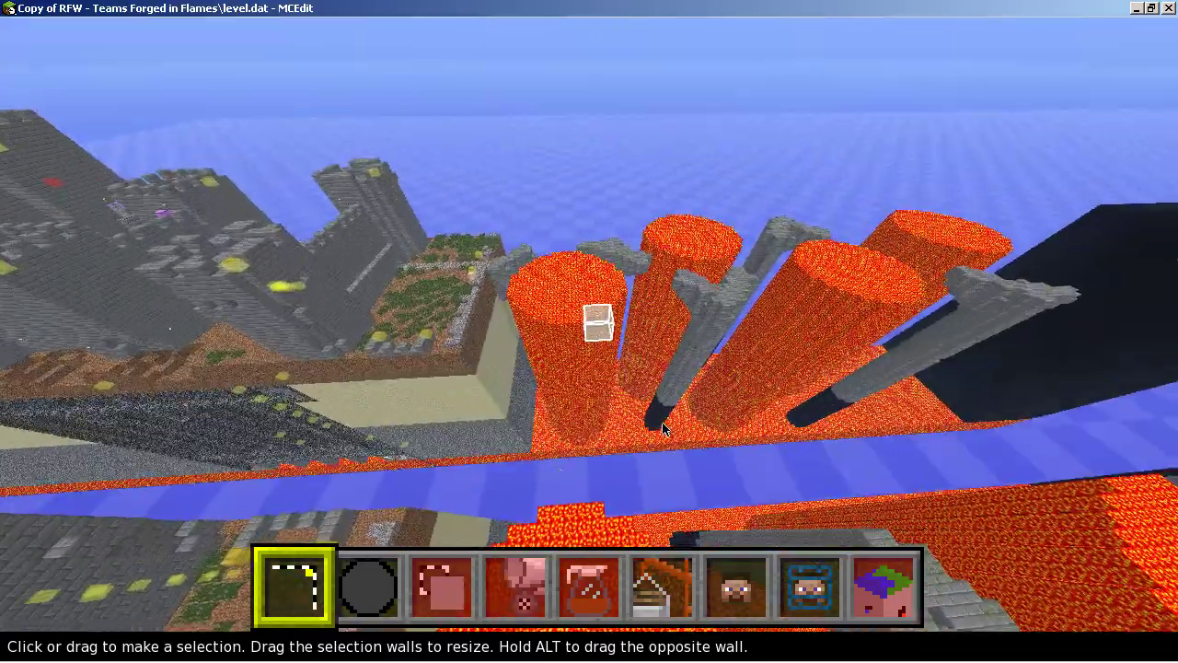
{"action": "key", "text": "d"}
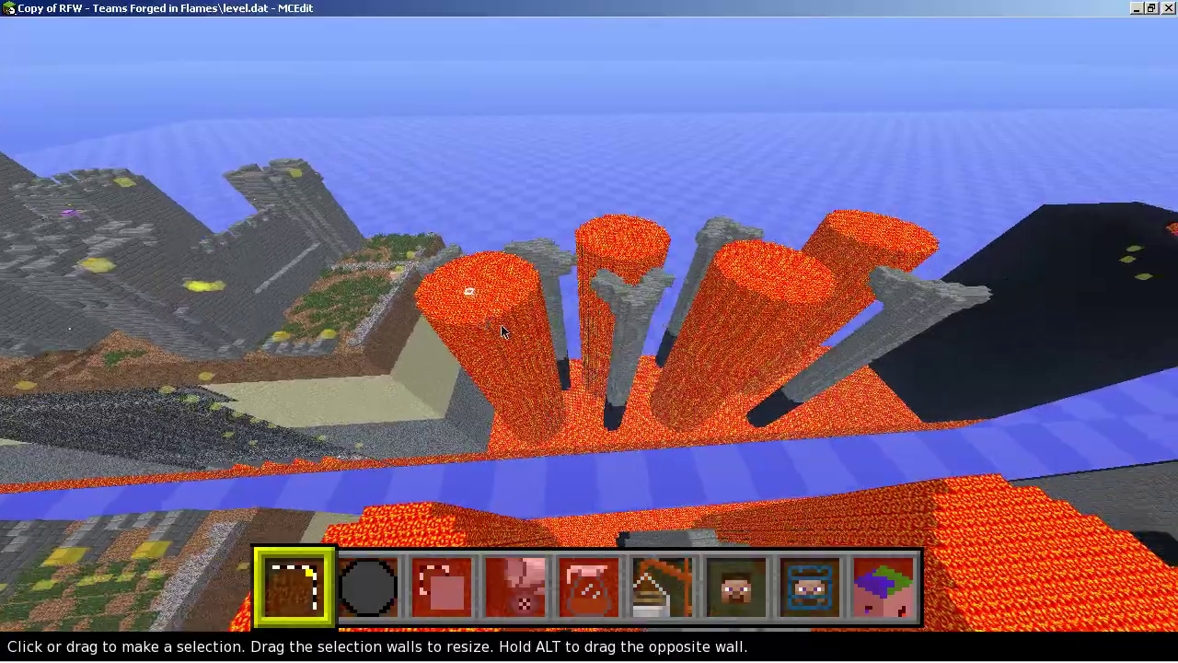
{"action": "key", "text": "w"}
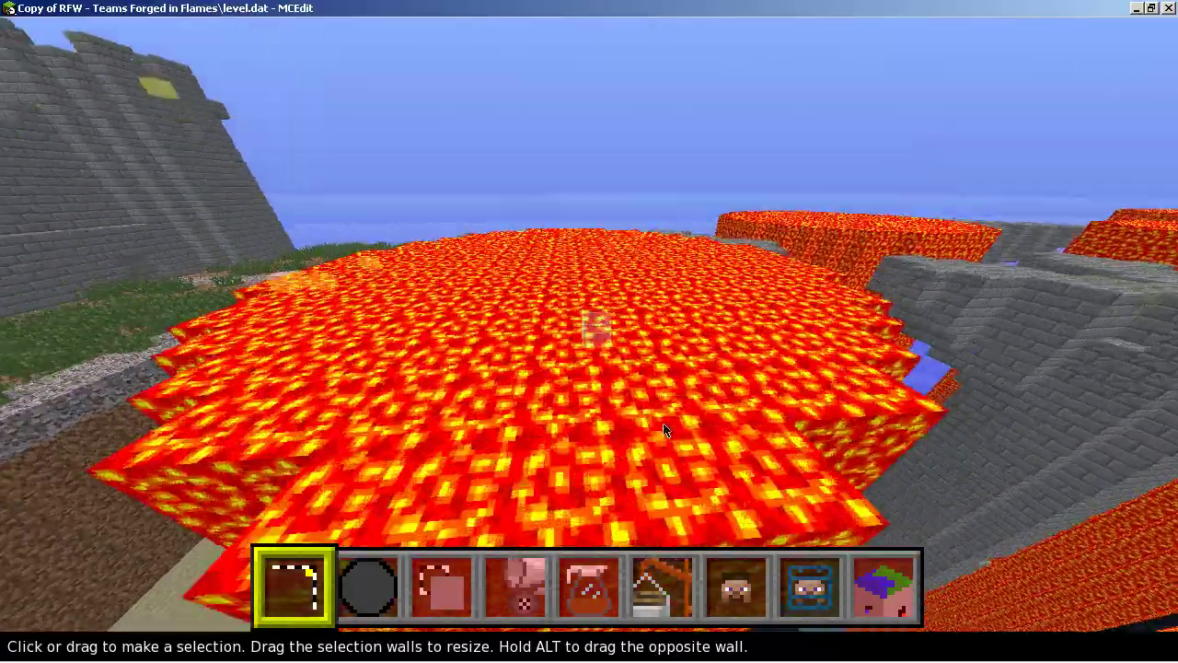
- Examine the hollow interior of the nearest lava column with its stacked obsidian and lava rings
{"action": "key", "text": "i"}
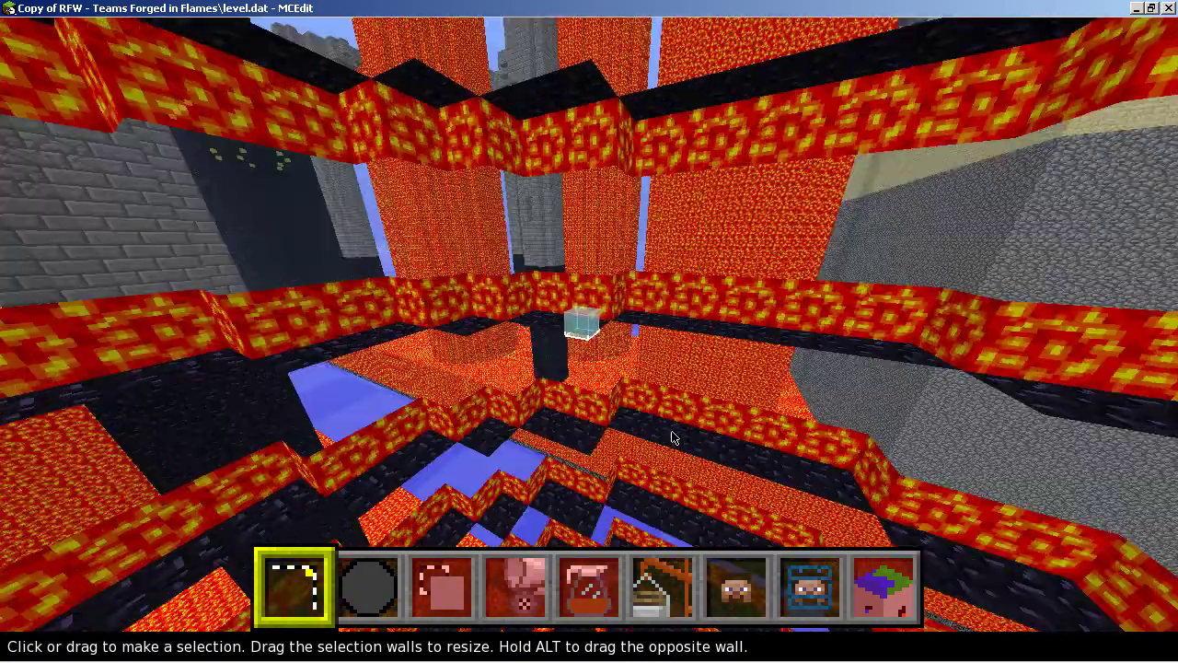
{"action": "right_click", "coordinate": [670, 421]}
{"action": "key", "text": "w"}
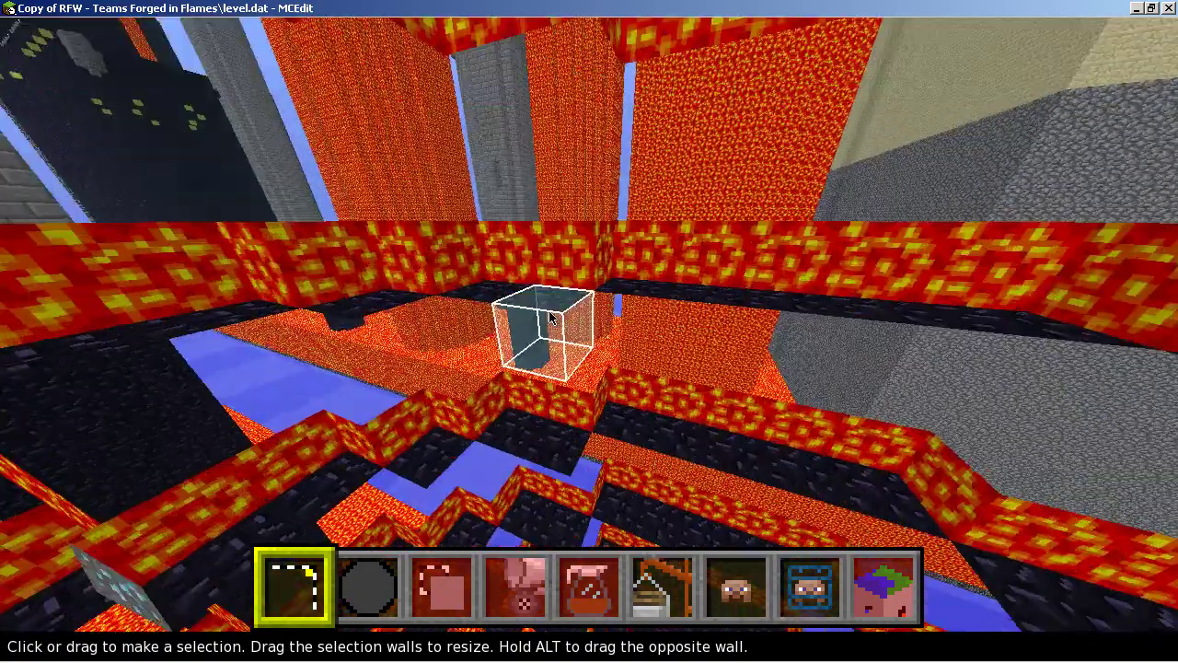
{"action": "key", "text": "z"}
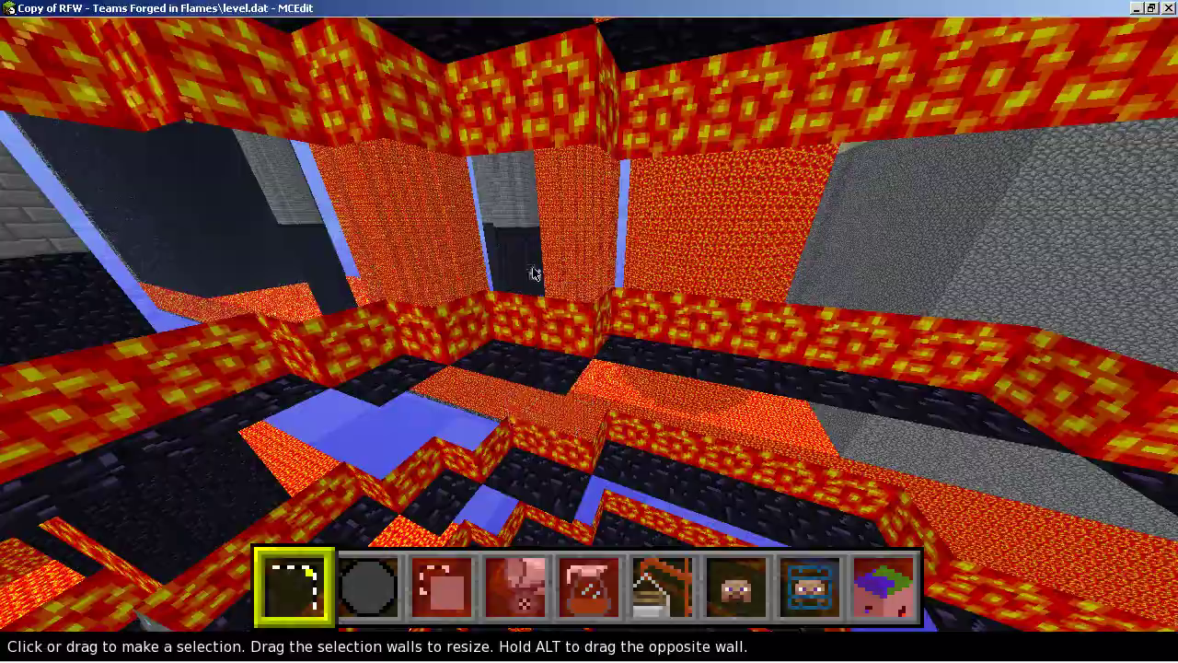
{"action": "right_click", "coordinate": [545, 293]}
{"action": "key", "text": "w"}
{"action": "key", "text": "q"}
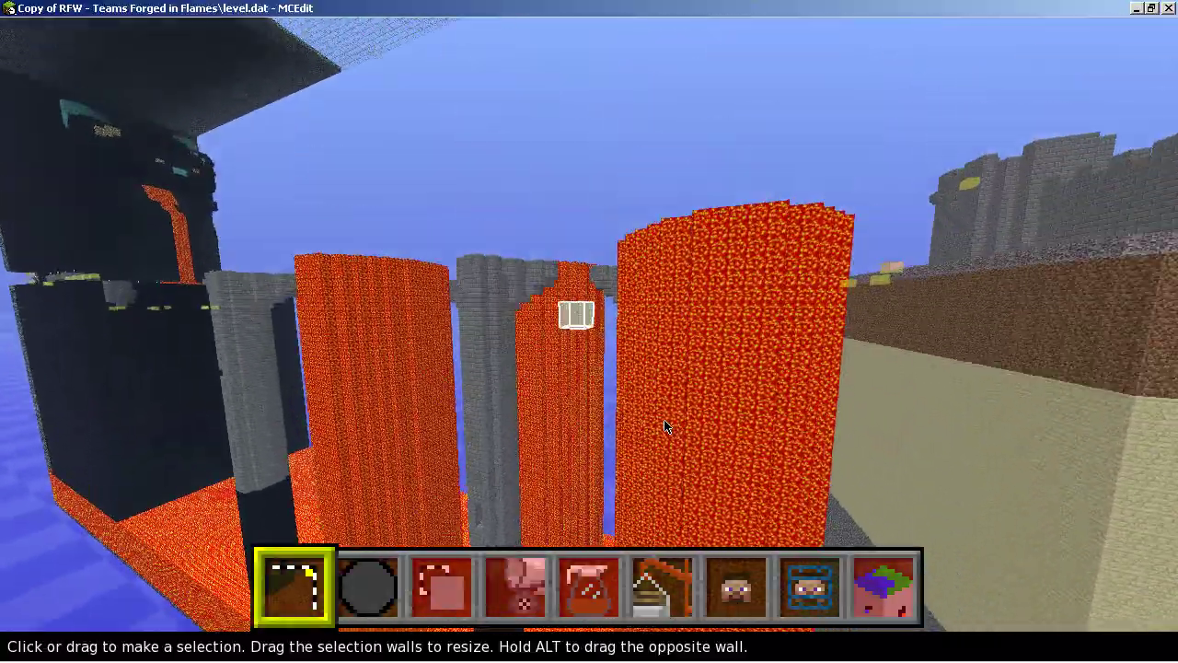
- Examine the ore blocks embedded in the lava and obsidian rings of the large column beside the castle cliff
{"action": "key", "text": "w"}
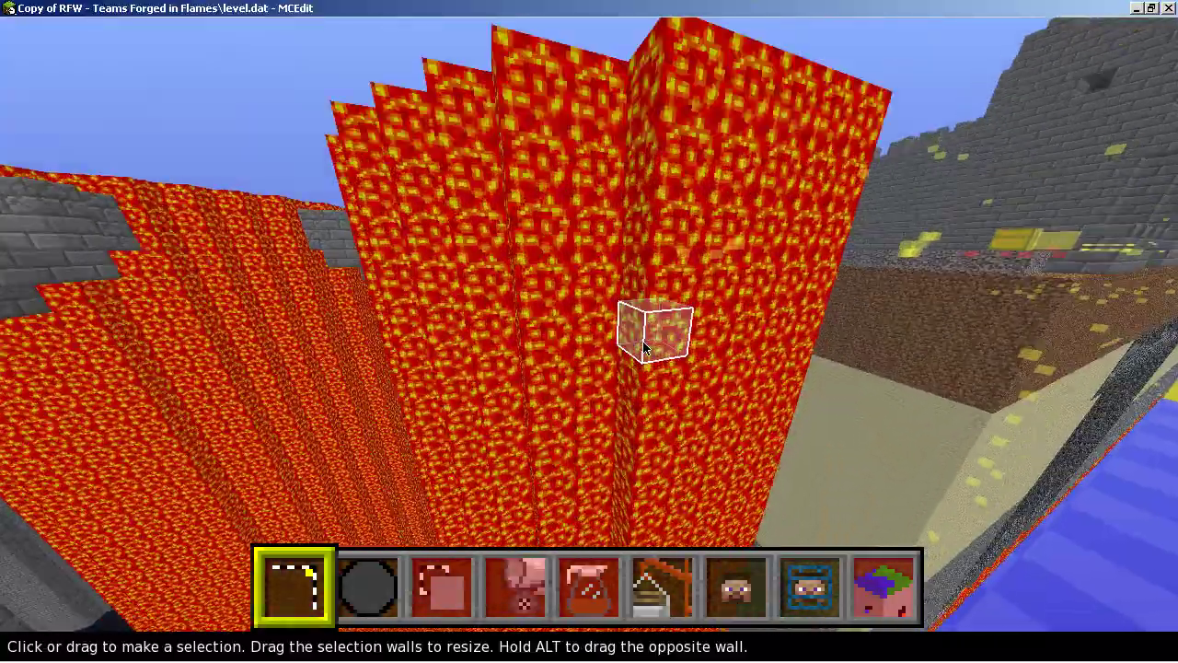
{"action": "key", "text": "w"}
{"action": "key", "text": "shift"}
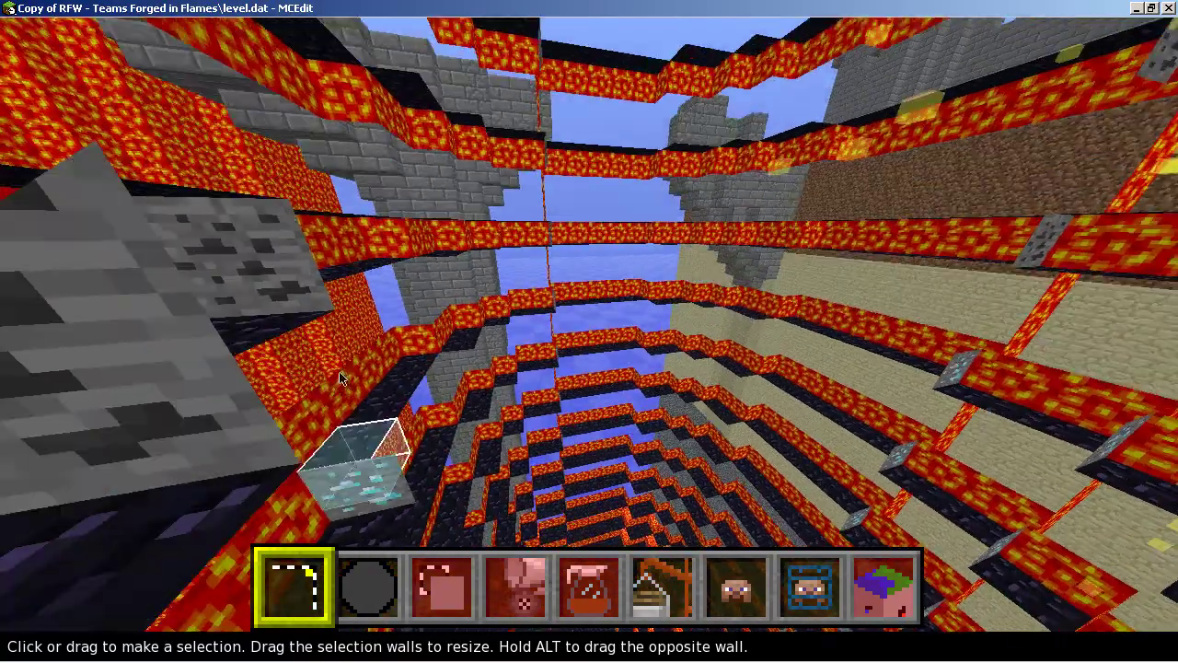
{"action": "key", "text": "s"}
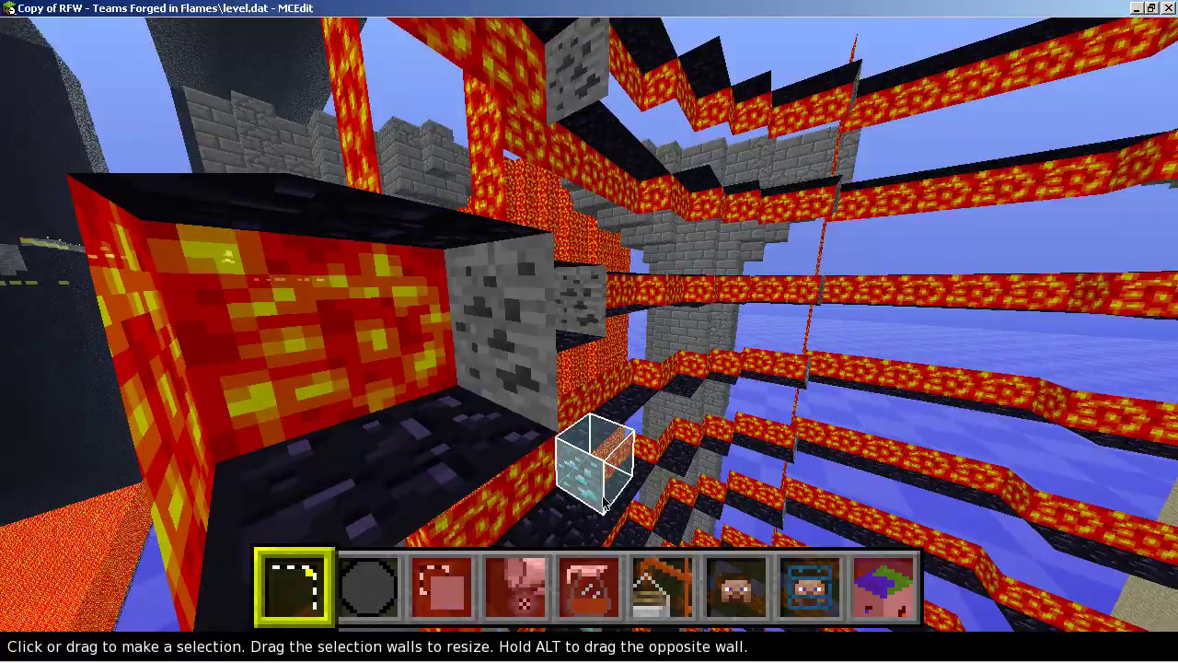
- Examine the broken stone-brick pillars between the lava columns, from their tops down to the obsidian bases
{"action": "key", "text": "q"}
{"action": "key", "text": "w"}
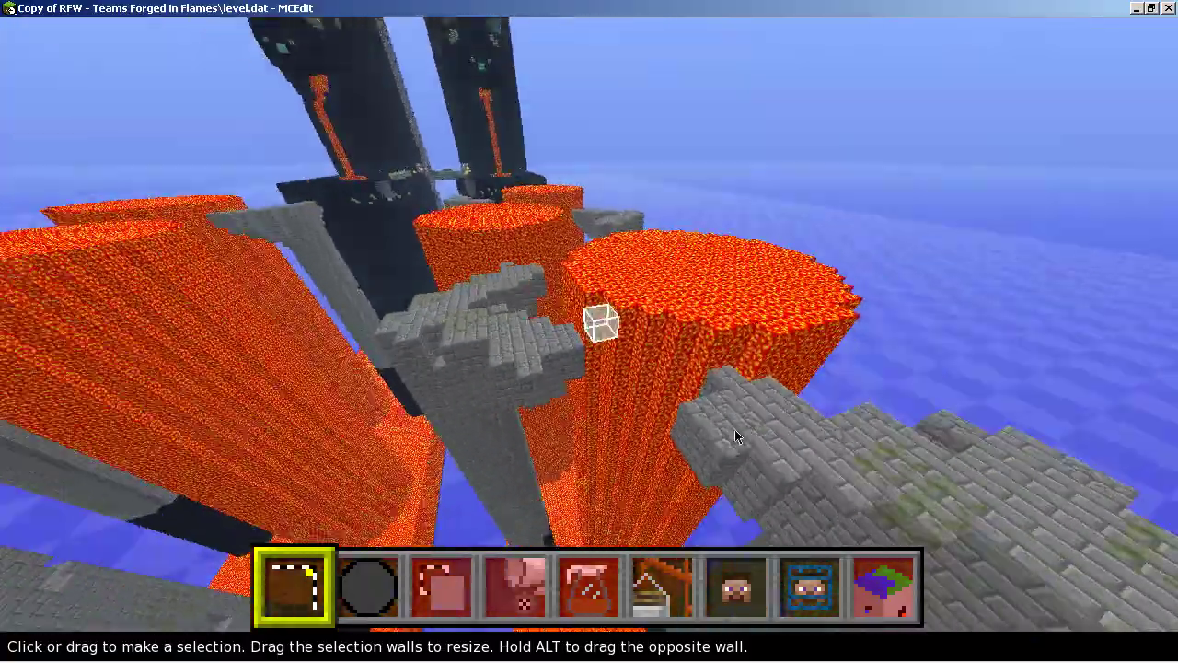
{"action": "key", "text": "shift"}
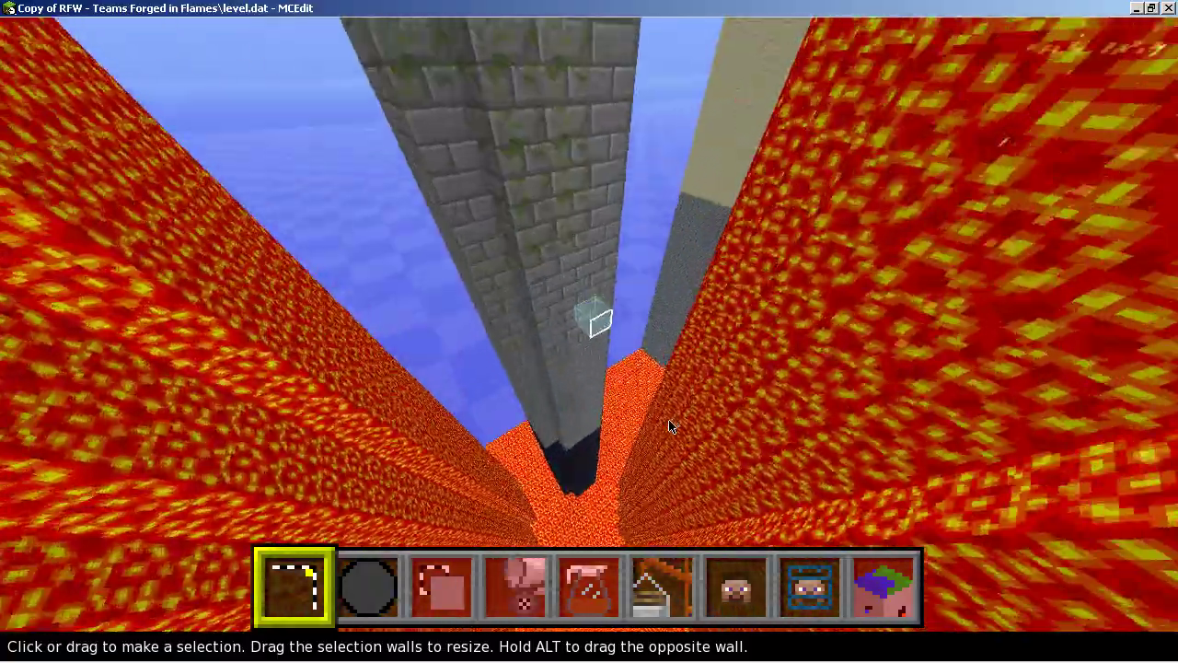
{"action": "key", "text": "q"}
{"action": "key", "text": "w"}
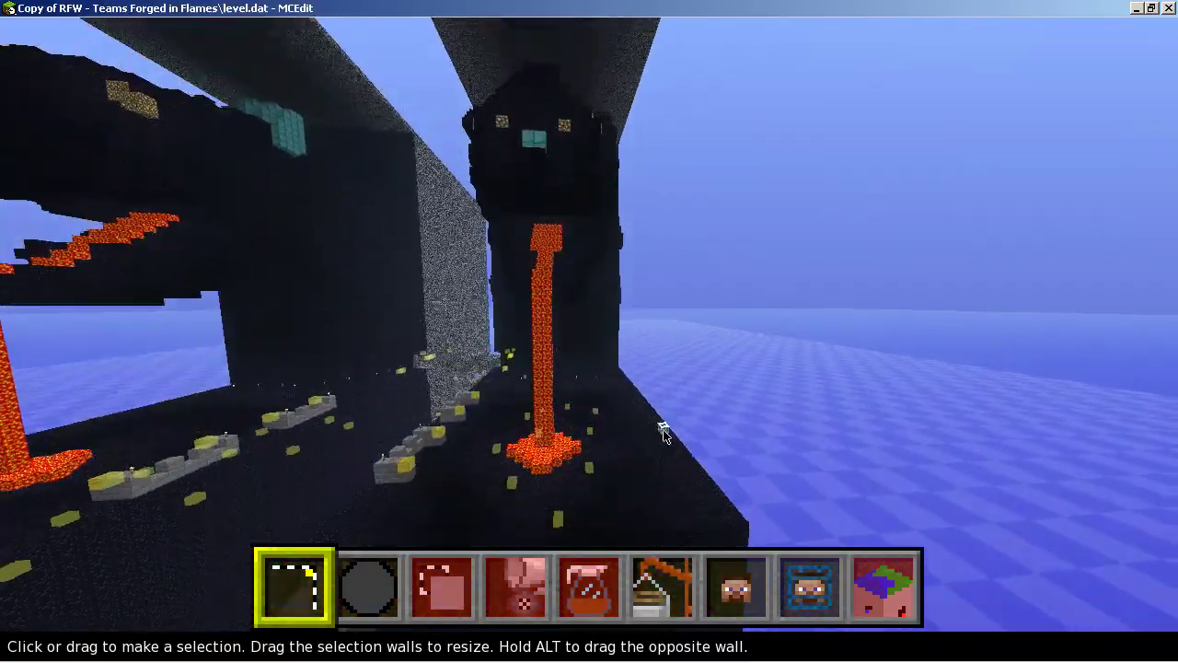
- Examine the two black obsidian dragon heads, their glowstone and diamond details, and the lava streams pouring from their mouths
{"action": "key", "text": "d"}
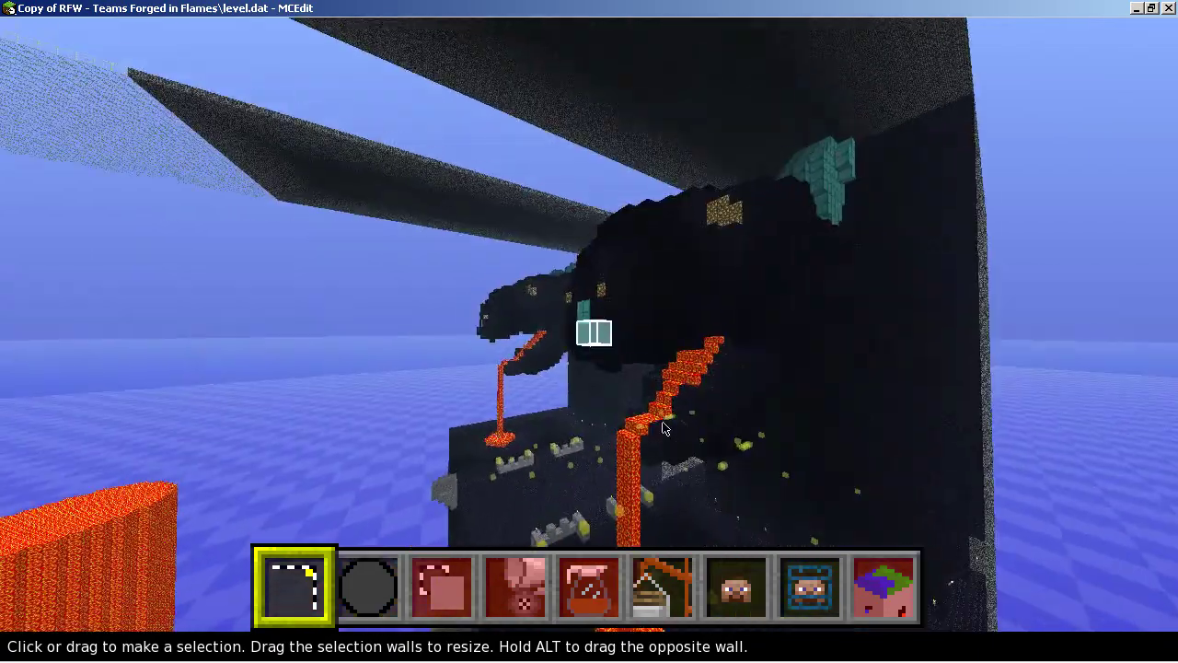
{"action": "key", "text": "d"}
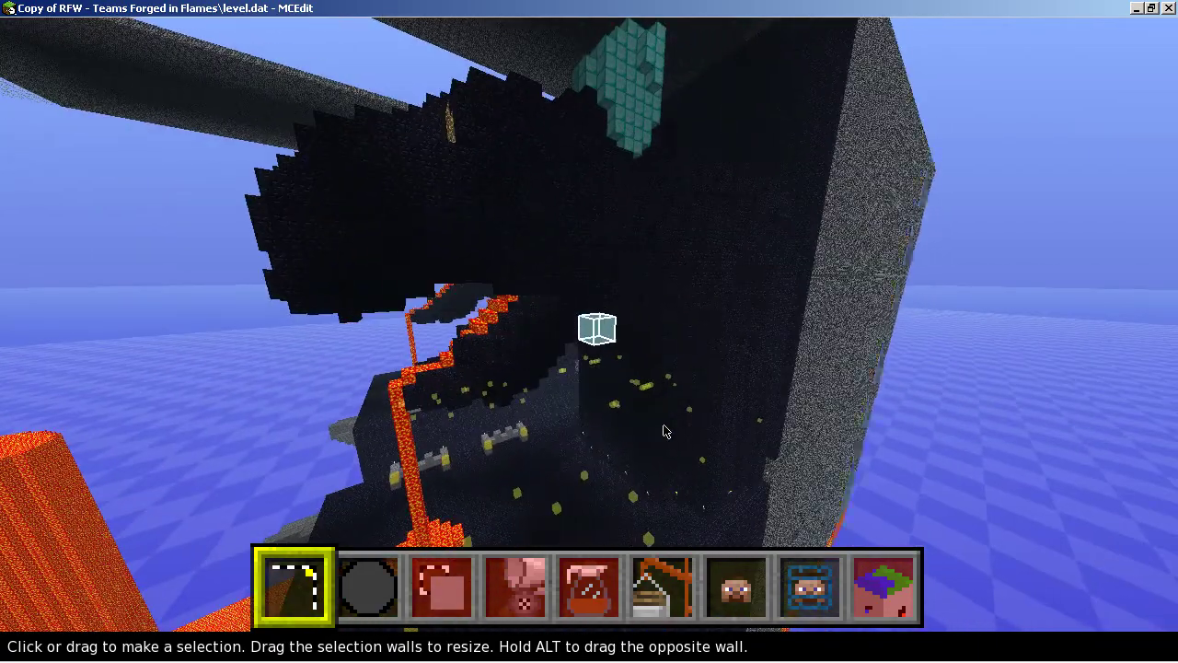
{"action": "key", "text": "a"}
{"action": "key", "text": "l"}
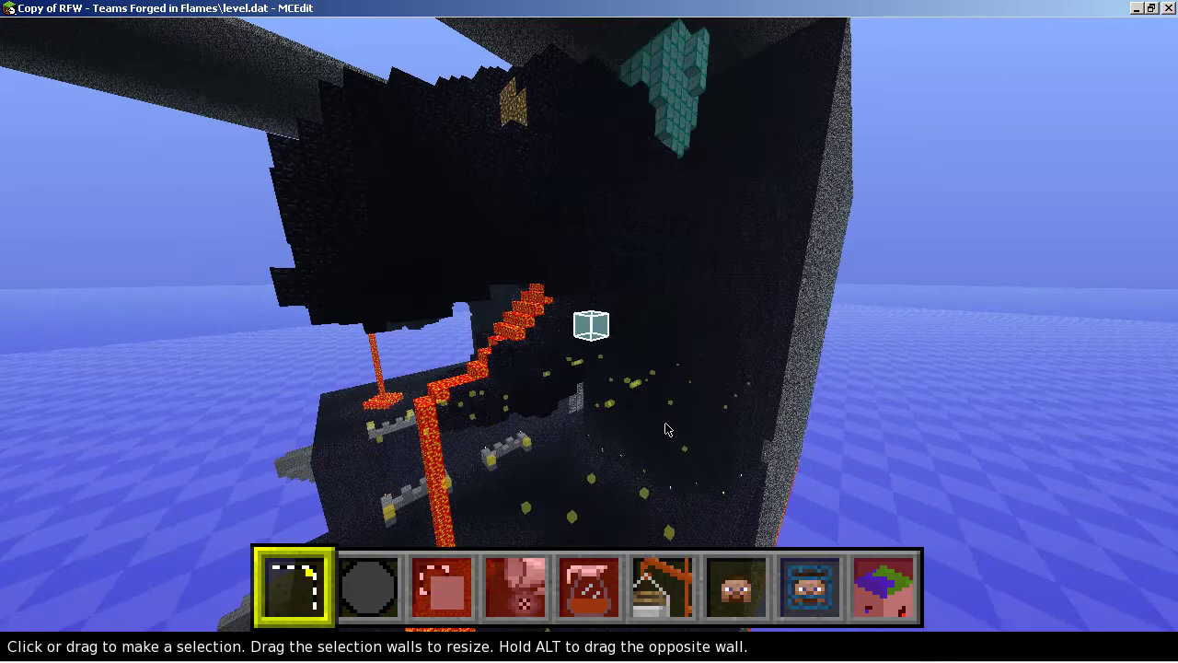
{"action": "key", "text": "a"}
{"action": "key", "text": "w"}
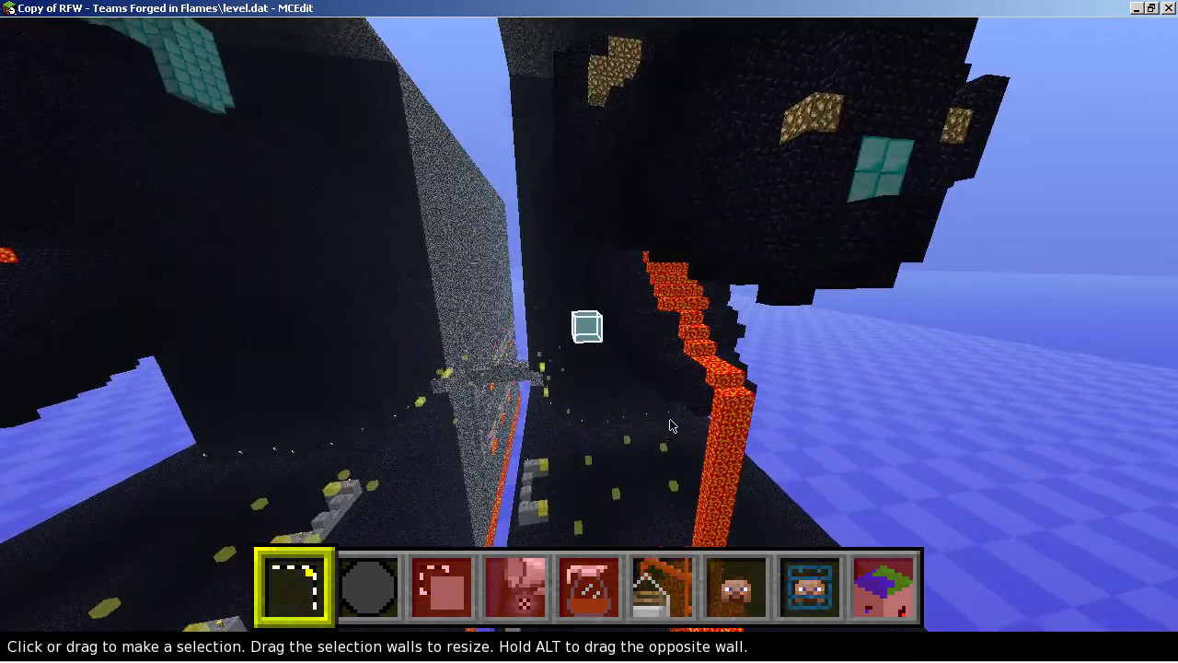
{"action": "key", "text": "a"}
{"action": "key", "text": "w"}
{"action": "key", "text": "a"}
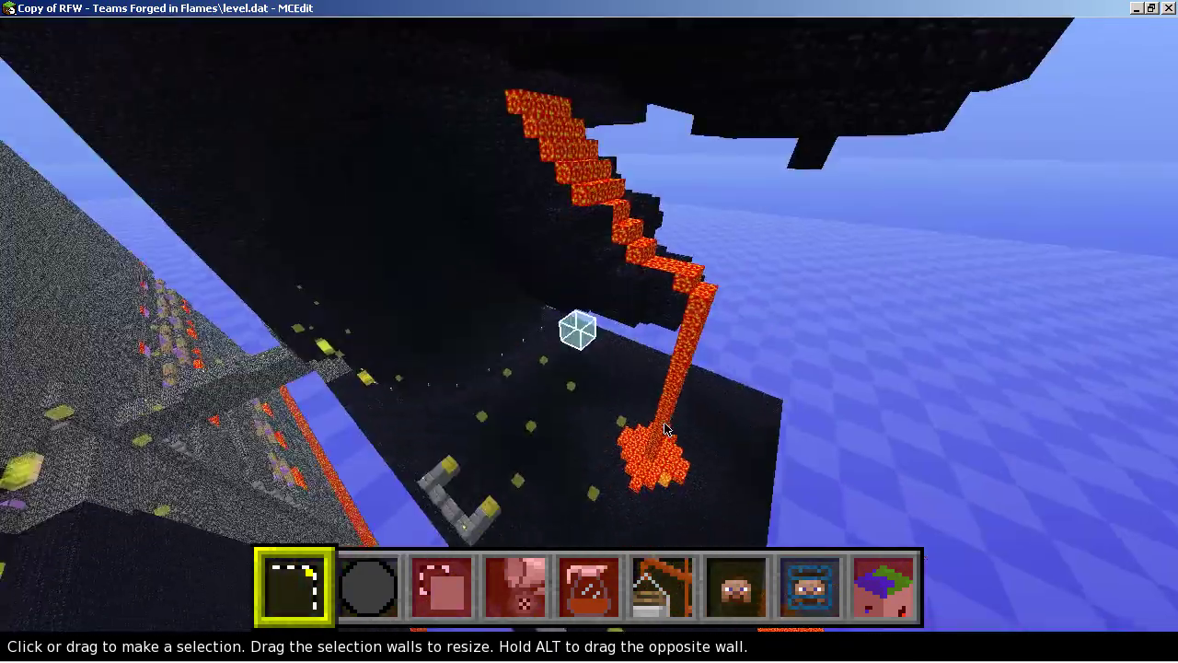
{"action": "key", "text": "w"}
{"action": "key", "text": "a"}
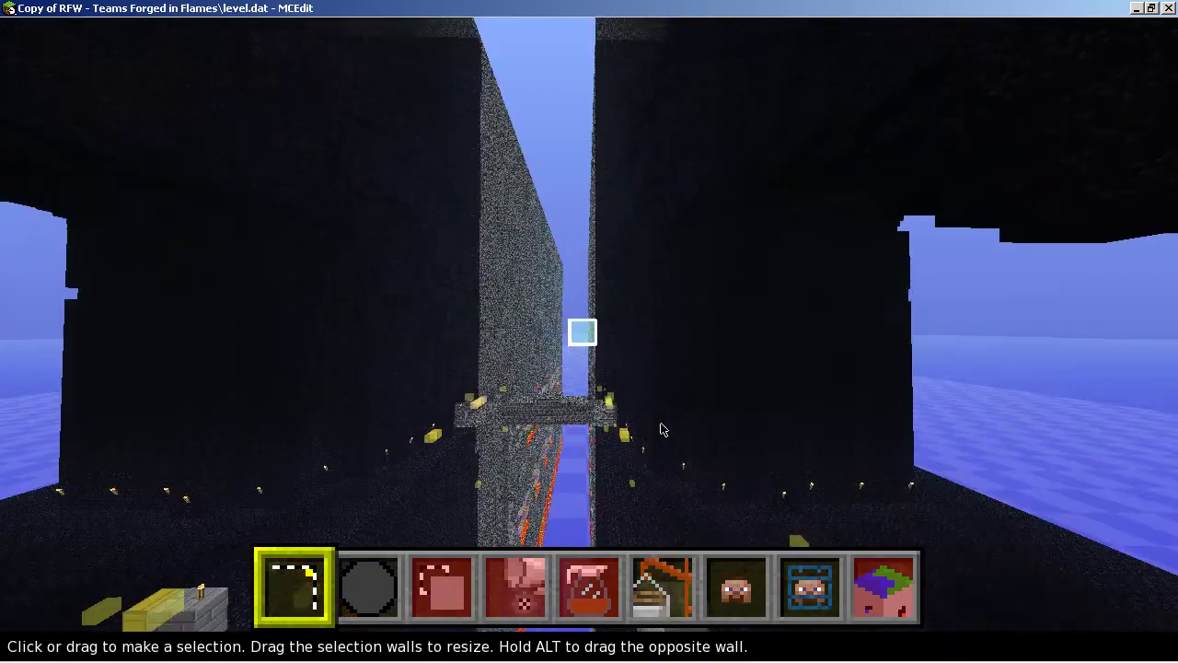
- Examine the bedrock bridge across the gap and the dark walled passages on both of its sides
{"action": "key", "text": "w"}
{"action": "key", "text": "w"}
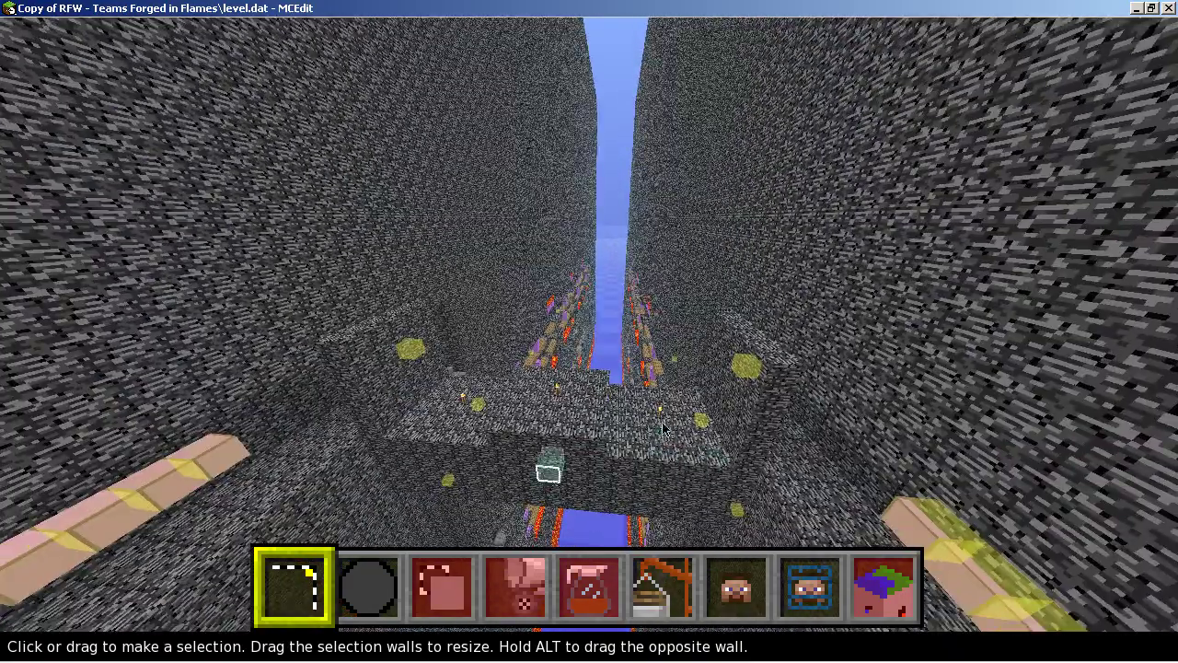
{"action": "key", "text": "w"}
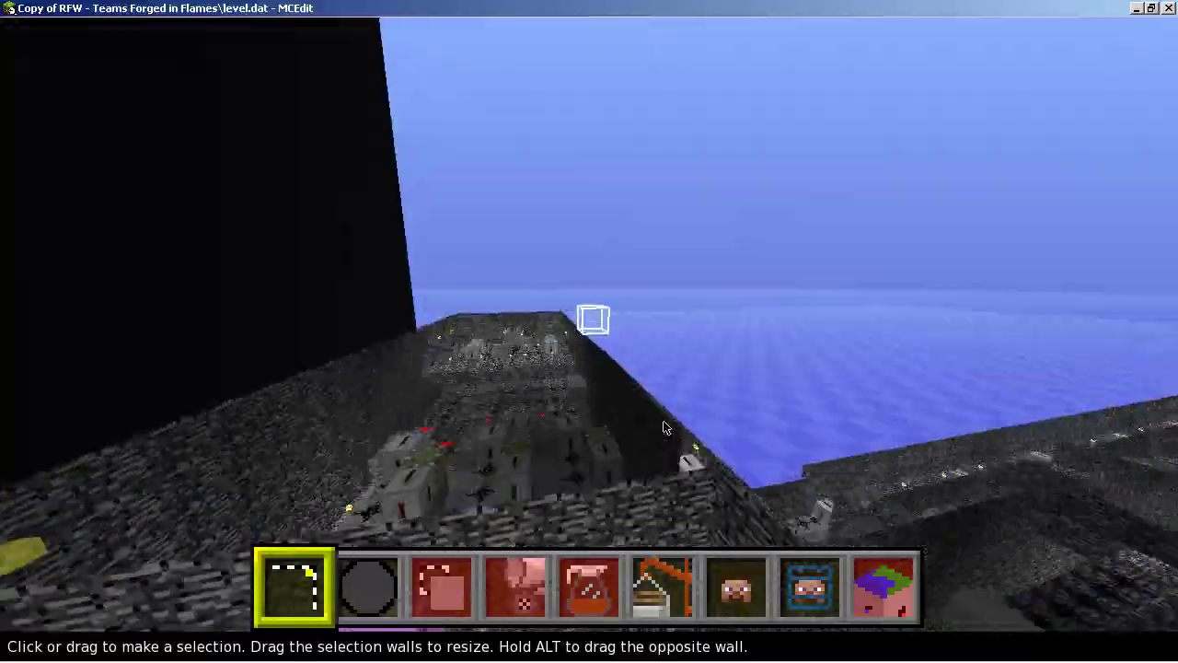
{"action": "key", "text": "s"}
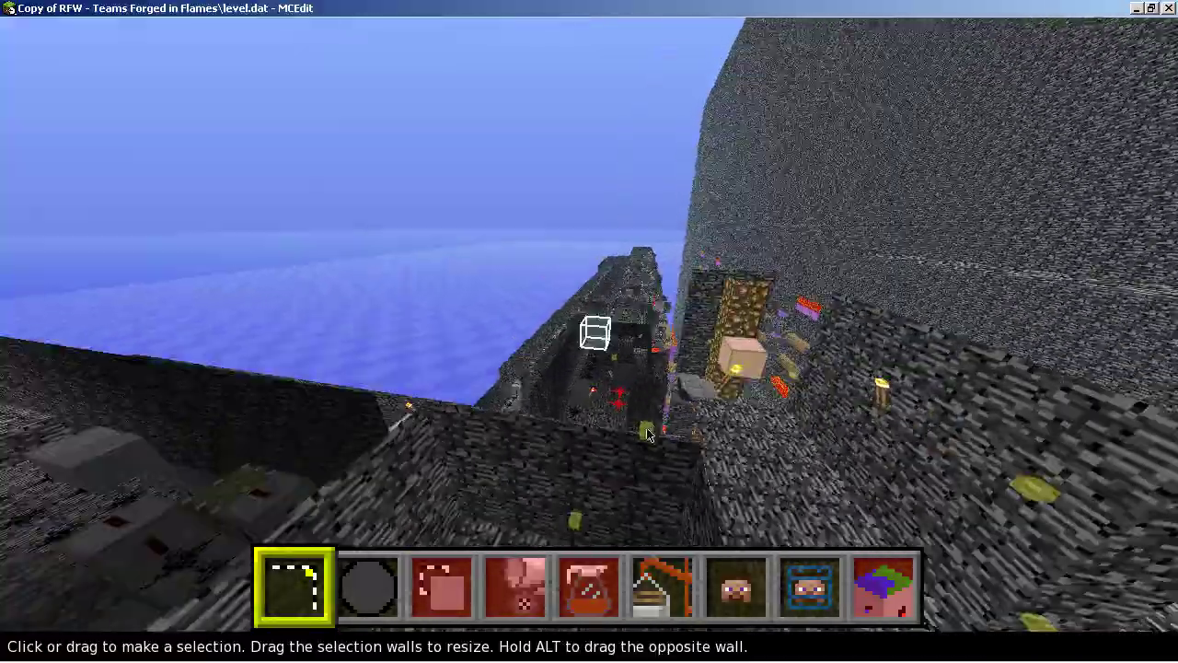
{"action": "key", "text": "k"}
{"action": "key", "text": "w"}
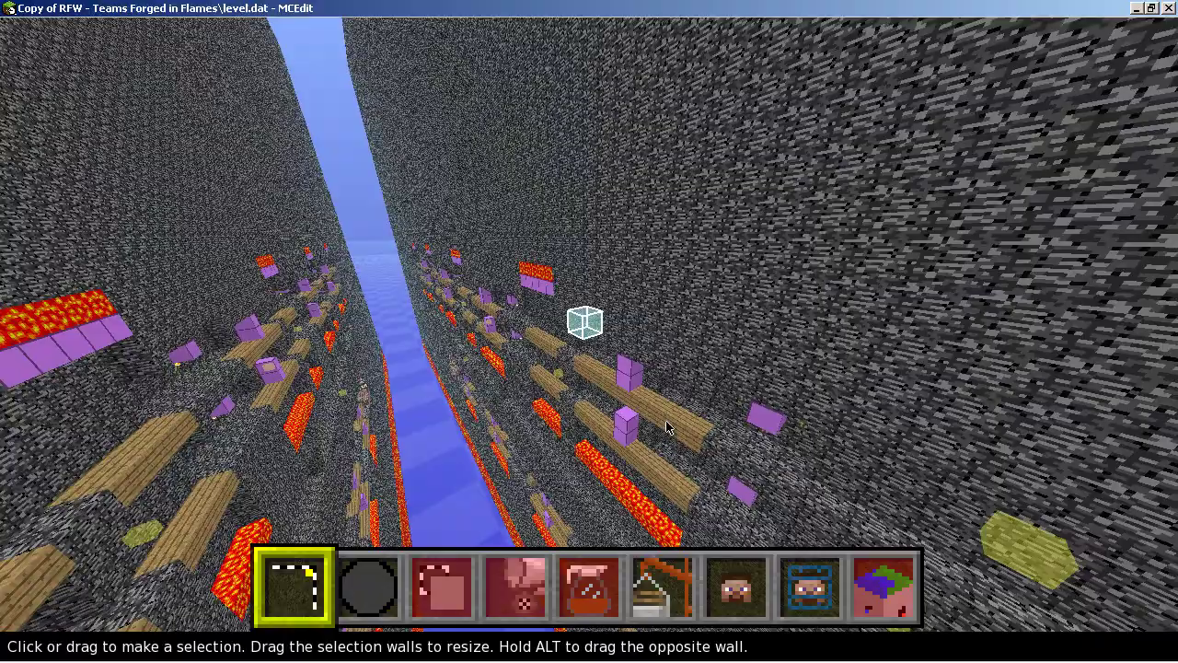
- Examine the bedrock canyon wall with its plank ledges, purple blocks, lava strips and glowstone-backed stairs
{"action": "key", "text": "w"}
{"action": "right_click", "coordinate": [644, 405]}
{"action": "key", "text": "s"}
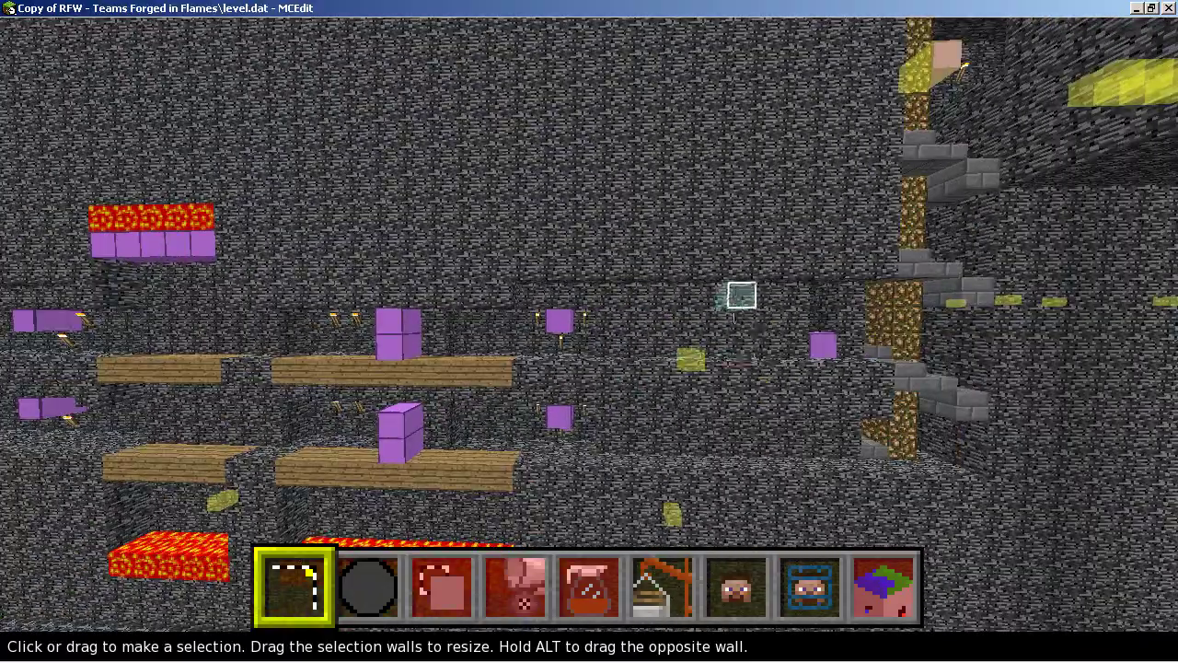
{"action": "right_click", "coordinate": [713, 299]}
{"action": "key", "text": "d"}
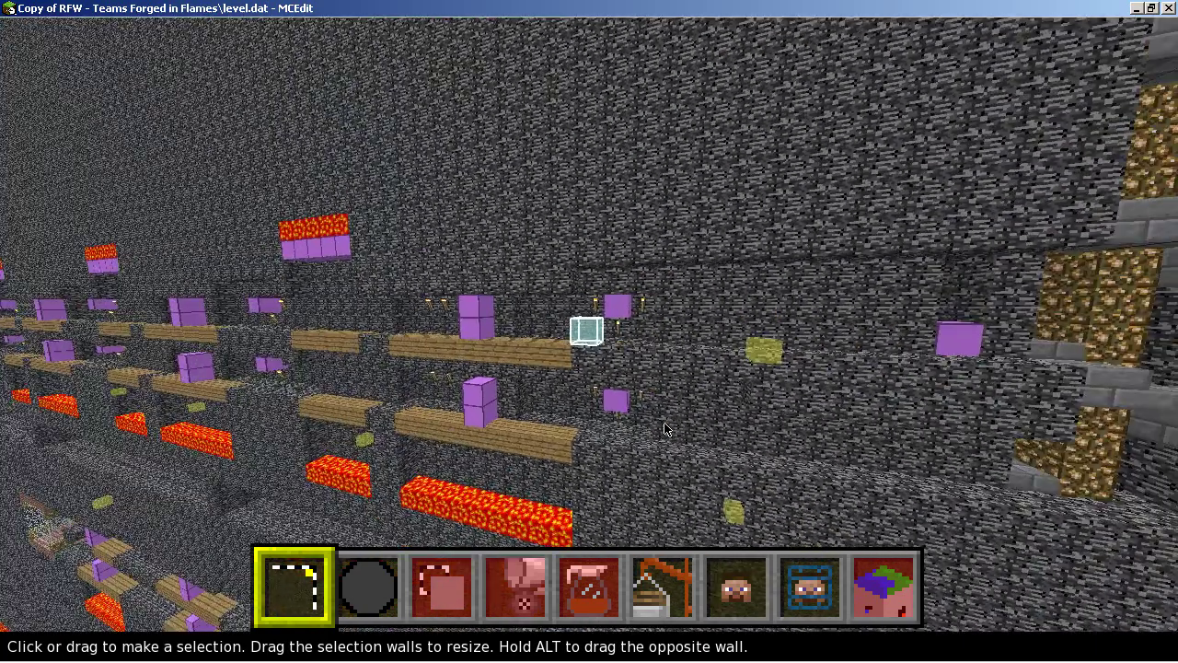
{"action": "right_click", "coordinate": [658, 429]}
- Select a 5 x 2 x 4 box around the upper purple block and a 5 x 1 x 5 box on the bare wall, and clear the selection
{"action": "left_click", "coordinate": [561, 279]}
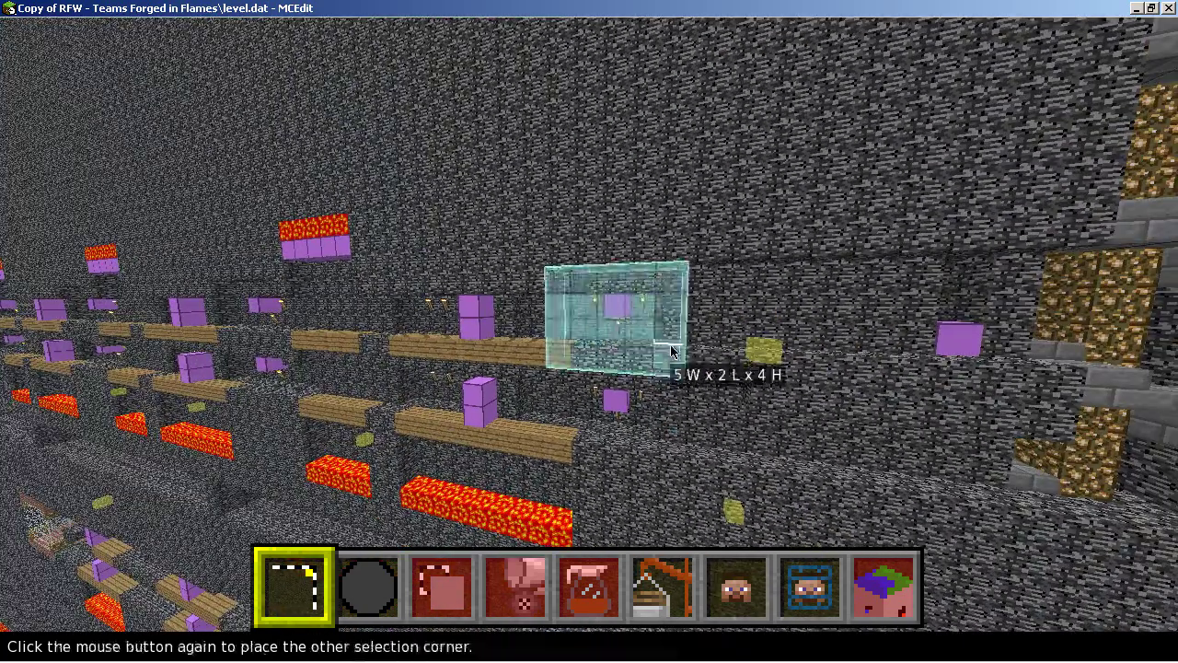
{"action": "left_click", "coordinate": [669, 355]}
{"action": "left_click", "coordinate": [862, 381]}
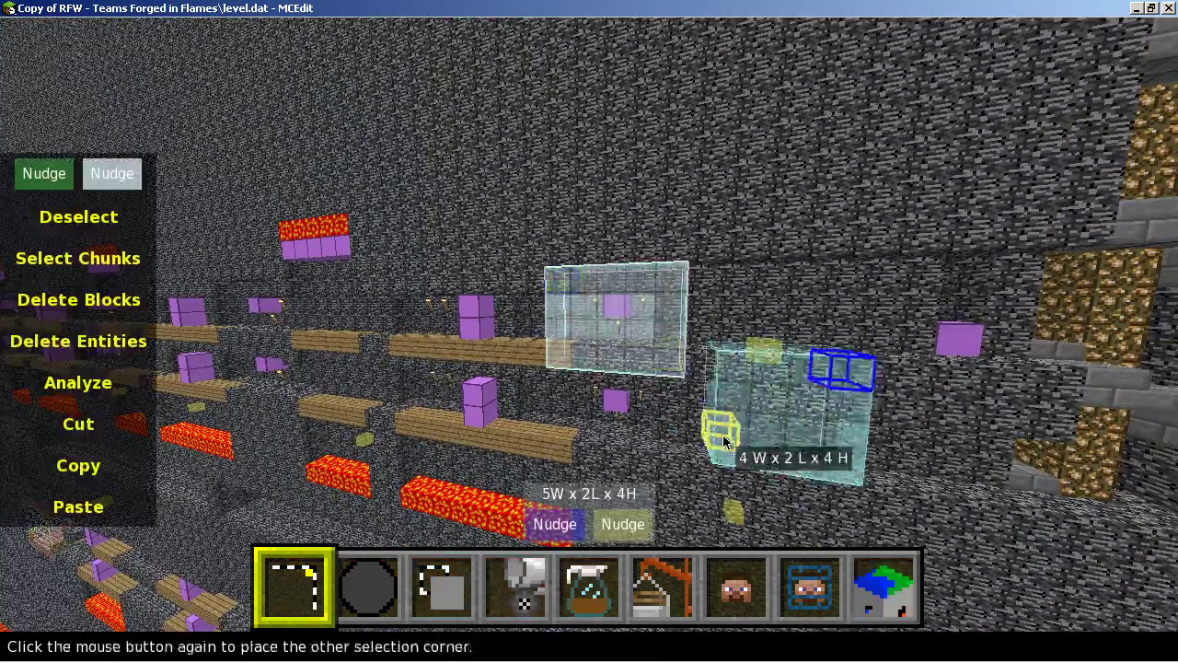
{"action": "left_click", "coordinate": [697, 463]}
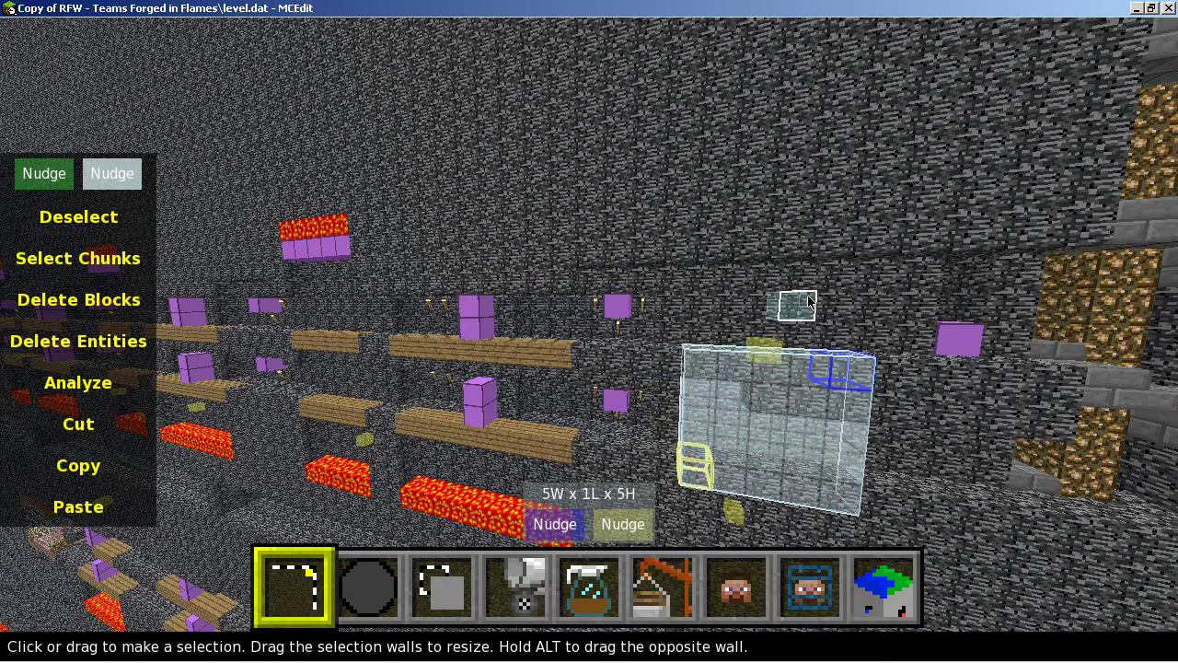
{"action": "key", "text": "ctrl+d"}
- Examine the bedrock bridge and its flanking glowstone-backed staircases from inside the canyon
{"action": "key", "text": "a"}
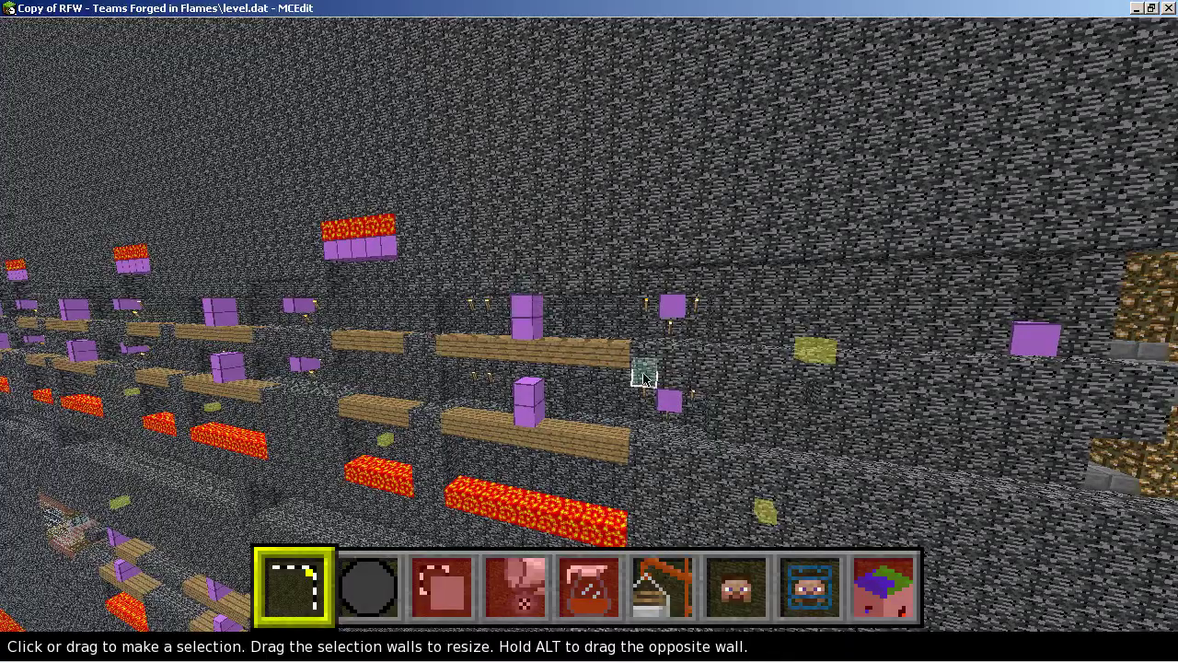
{"action": "key", "text": "a"}
{"action": "key", "text": "q"}
{"action": "right_click", "coordinate": [498, 311]}
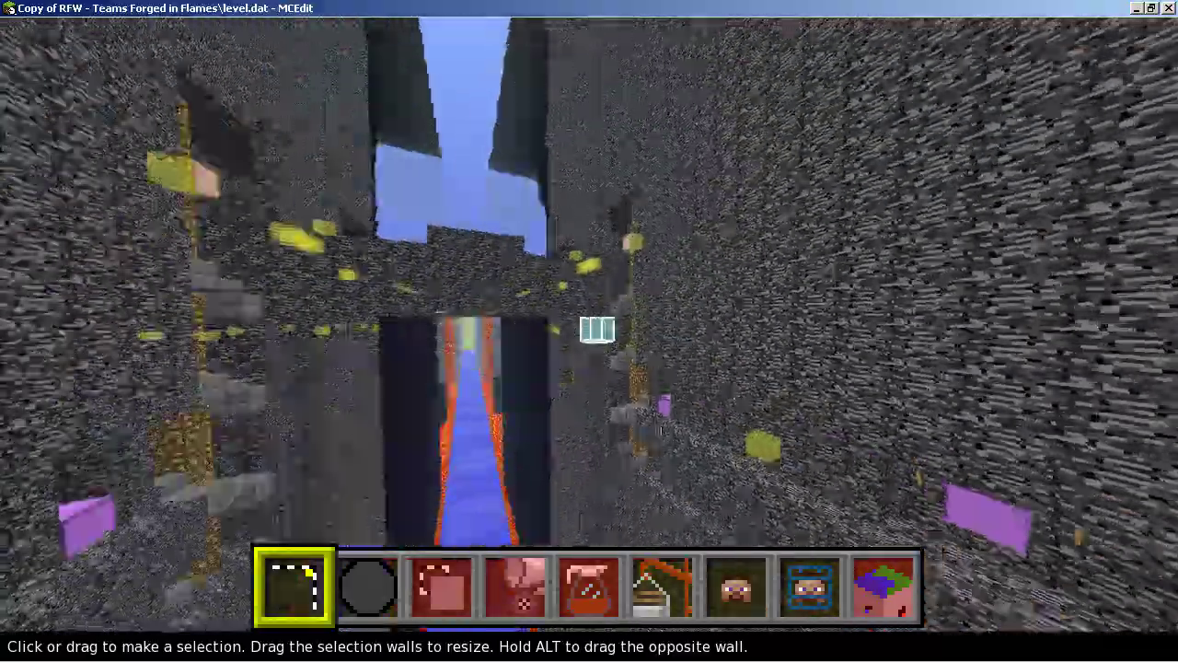
{"action": "key", "text": "w"}
{"action": "key", "text": "q"}
{"action": "right_click", "coordinate": [594, 330]}
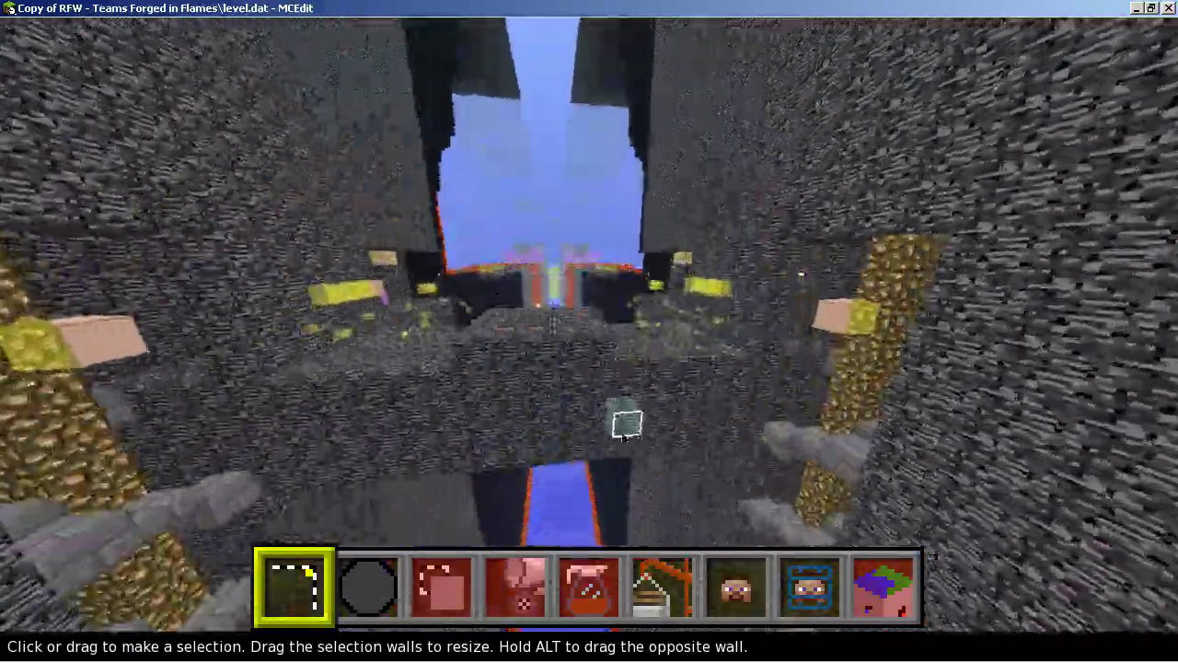
- Examine the mirrored ledges and lava strips along the water channel, and the obsidian walls at the canyon's entrance
{"action": "key", "text": "w"}
{"action": "key", "text": "w"}
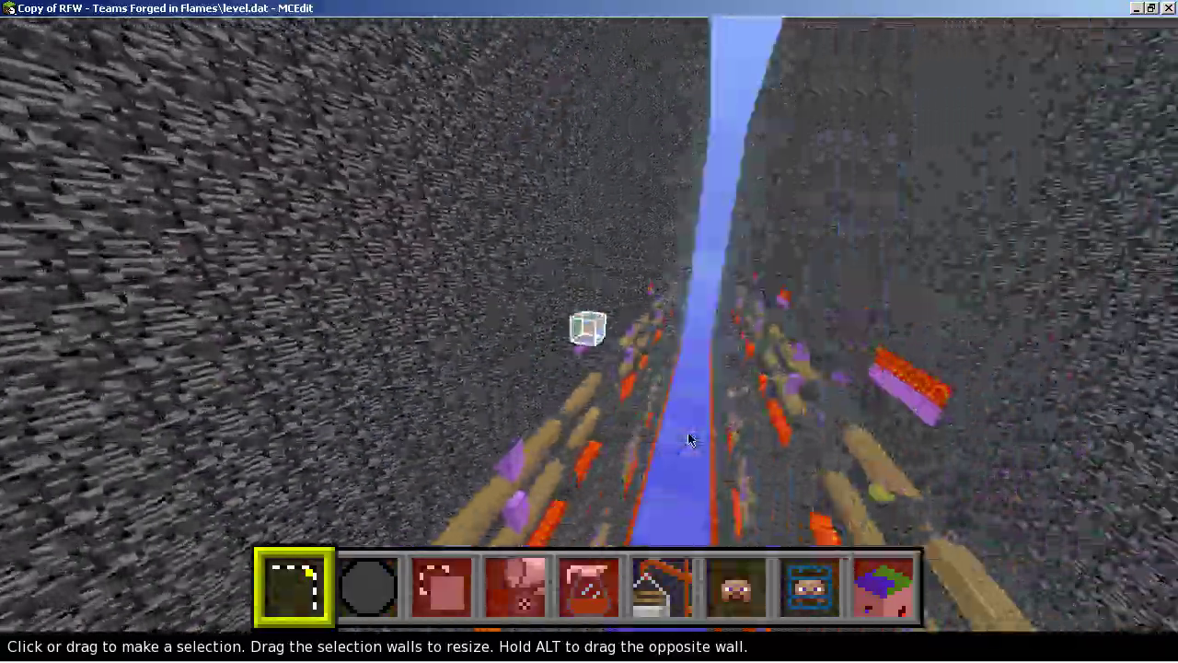
{"action": "key", "text": "w"}
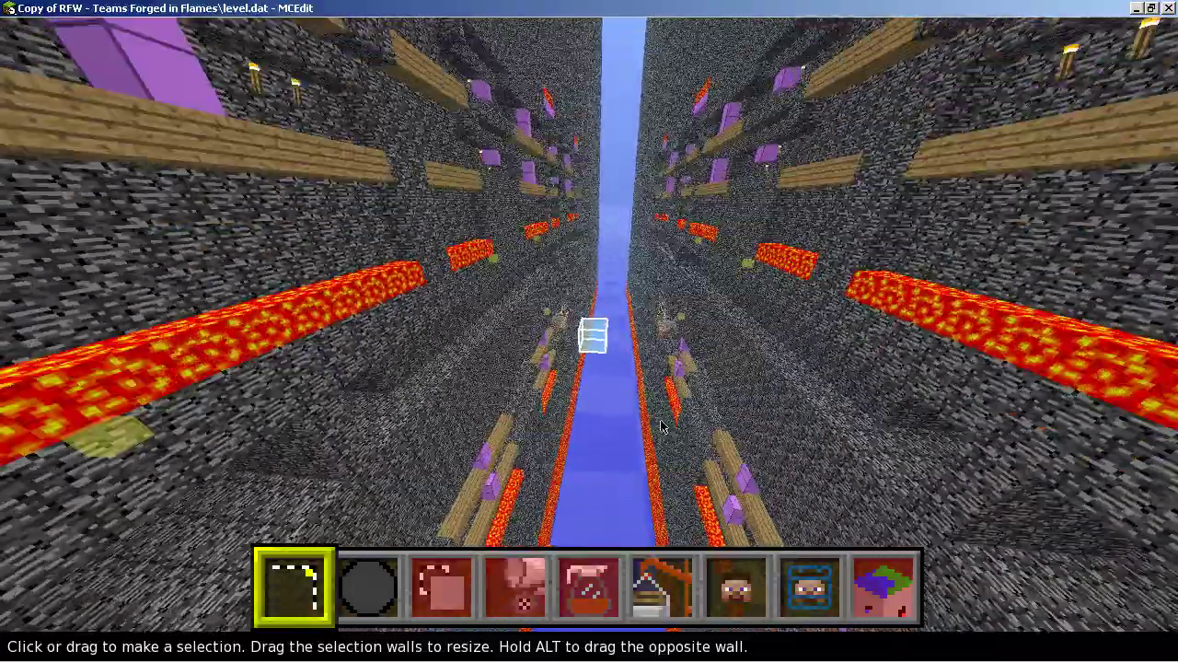
{"action": "key", "text": "d"}
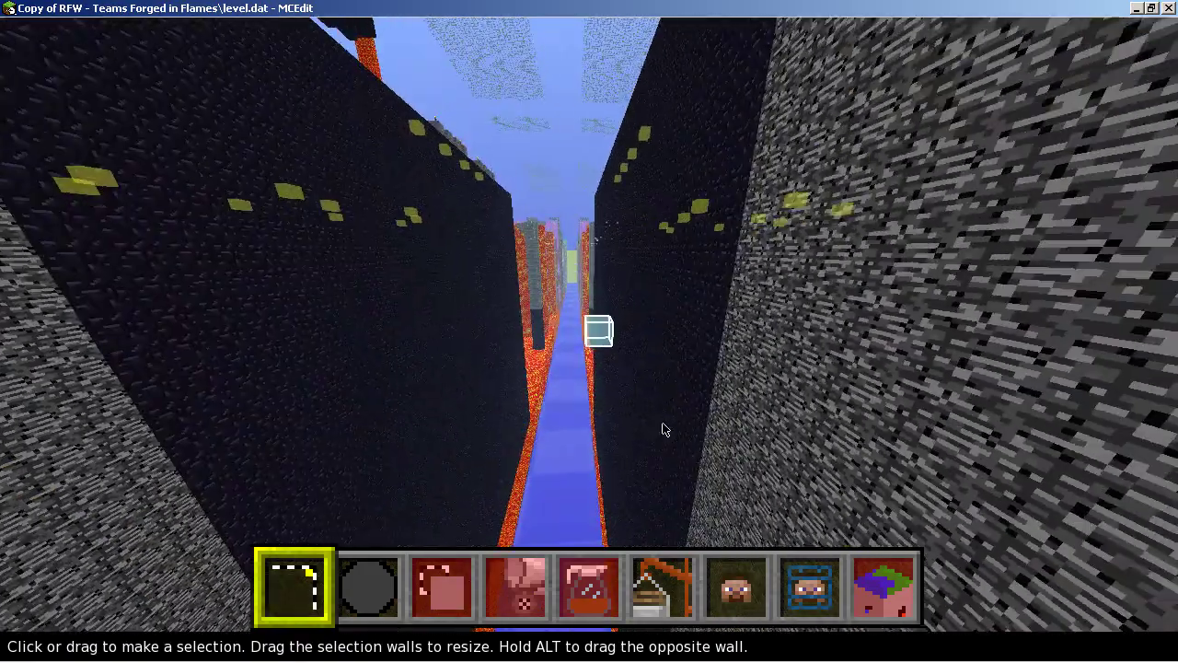
- Examine the obsidian structures with lava falls, the castles and the lava columns along both sides of the water channel
{"action": "key", "text": "w"}
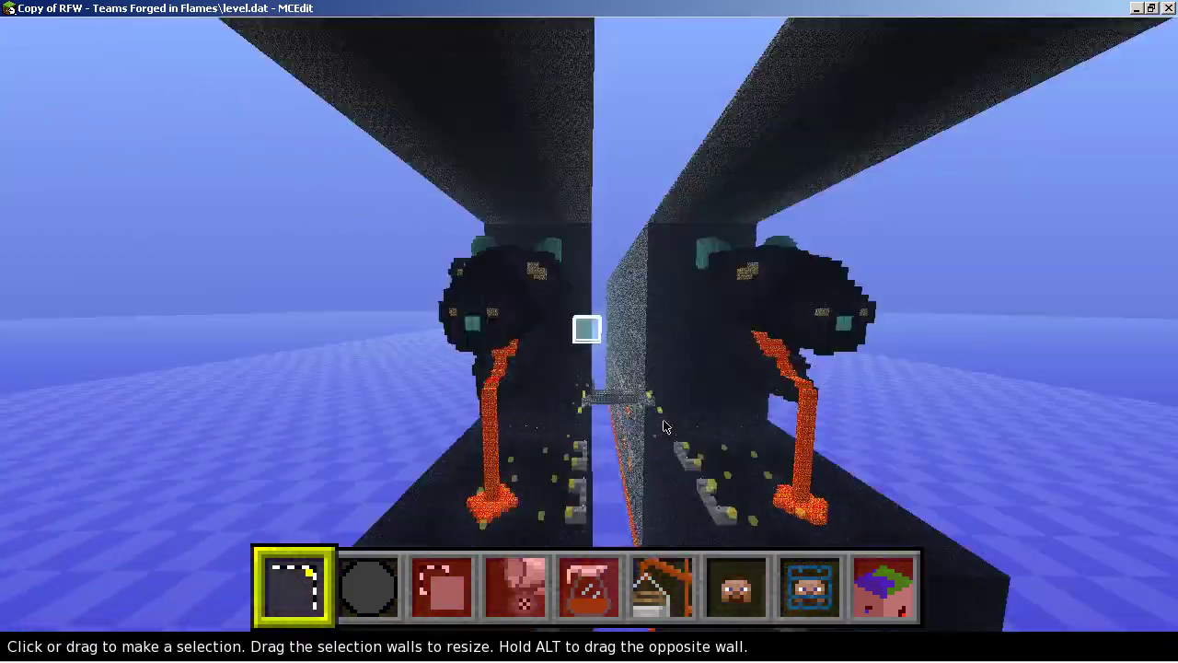
{"action": "right_click_drag", "start_coordinate": [619, 424], "coordinate": [668, 425]}
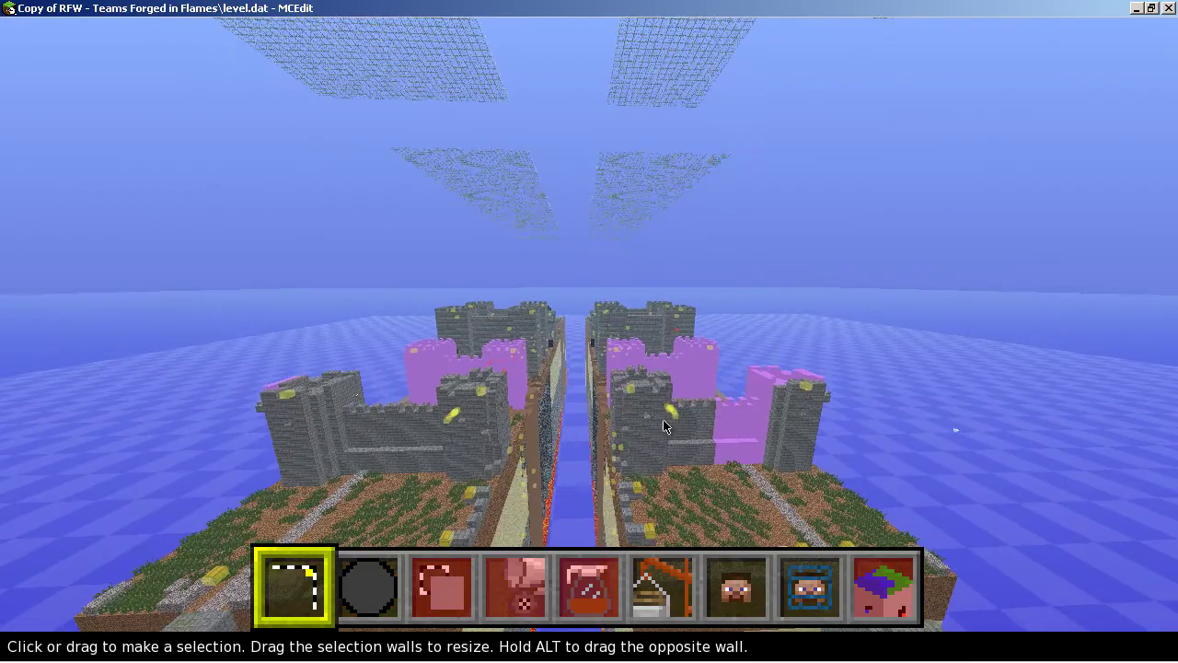
{"action": "key", "text": "w"}
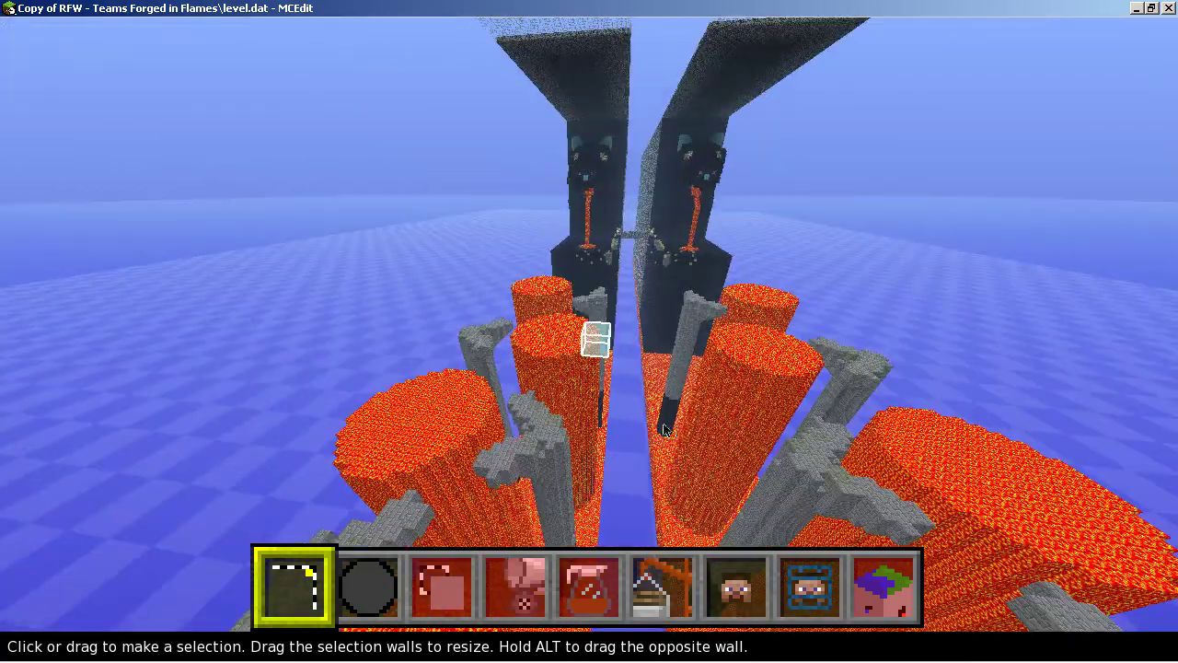
{"action": "mouse_move", "coordinate": [664, 430]}
{"action": "right_mouse_down"}
{"action": "mouse_move", "coordinate": [652, 429]}
{"action": "mouse_move", "coordinate": [705, 409]}
{"action": "mouse_move", "coordinate": [663, 423]}
{"action": "right_mouse_up"}
{"action": "key", "text": "j"}
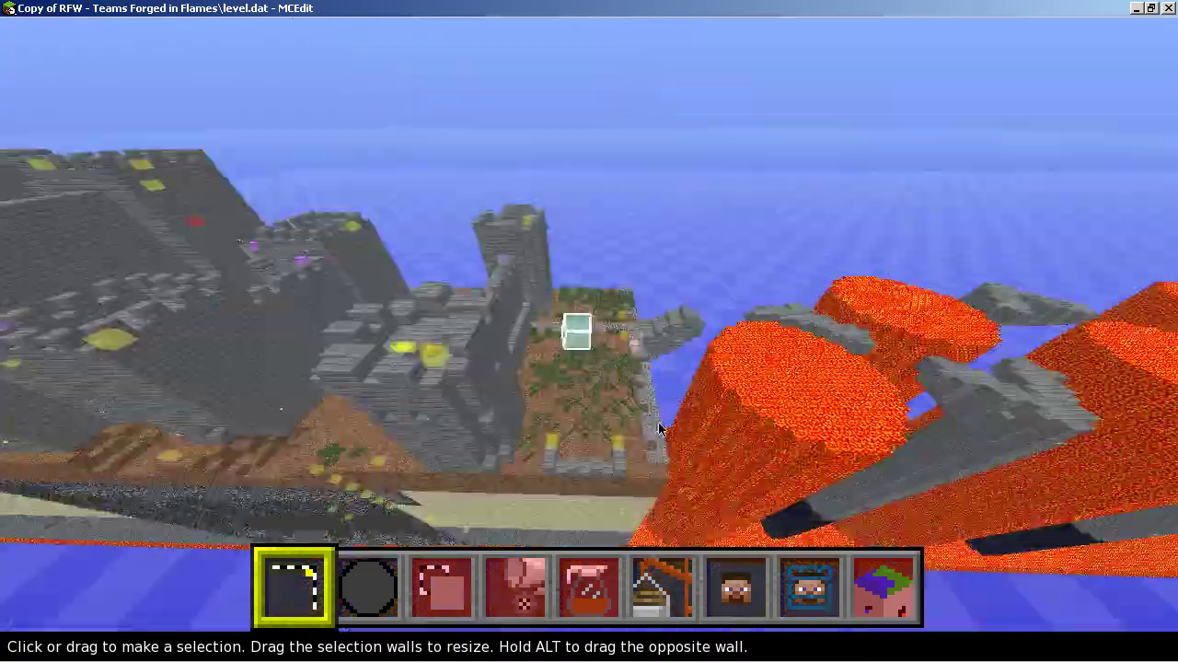
{"action": "key", "text": "w"}
{"action": "right_click_drag", "start_coordinate": [639, 425], "coordinate": [665, 426]}
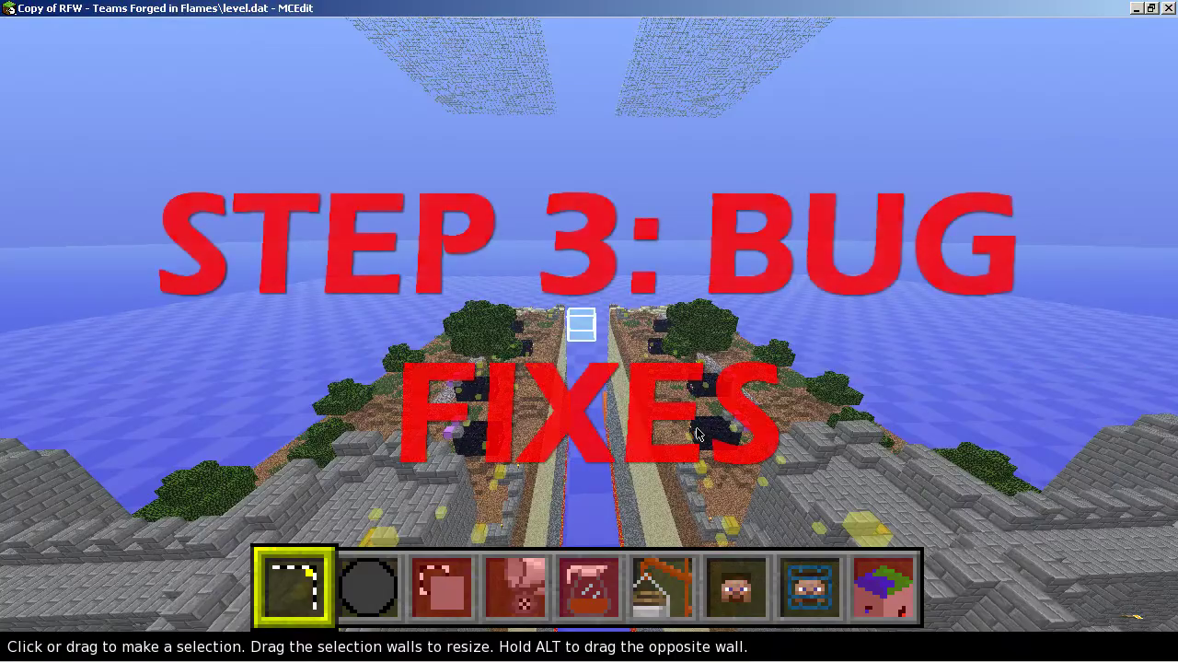
- Examine the dirt islands with obsidian bunkers and the glowstone-topped bridge connecting the wooded end islands
{"action": "key", "text": "l"}
{"action": "key", "text": "a"}
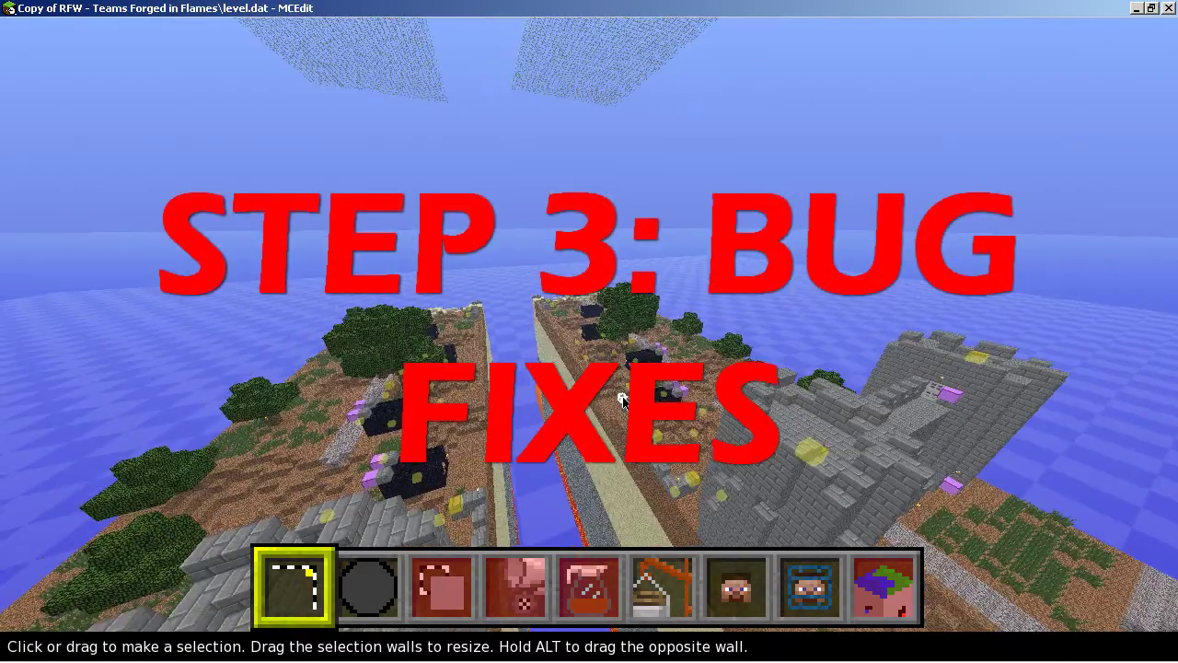
{"action": "key", "text": "j"}
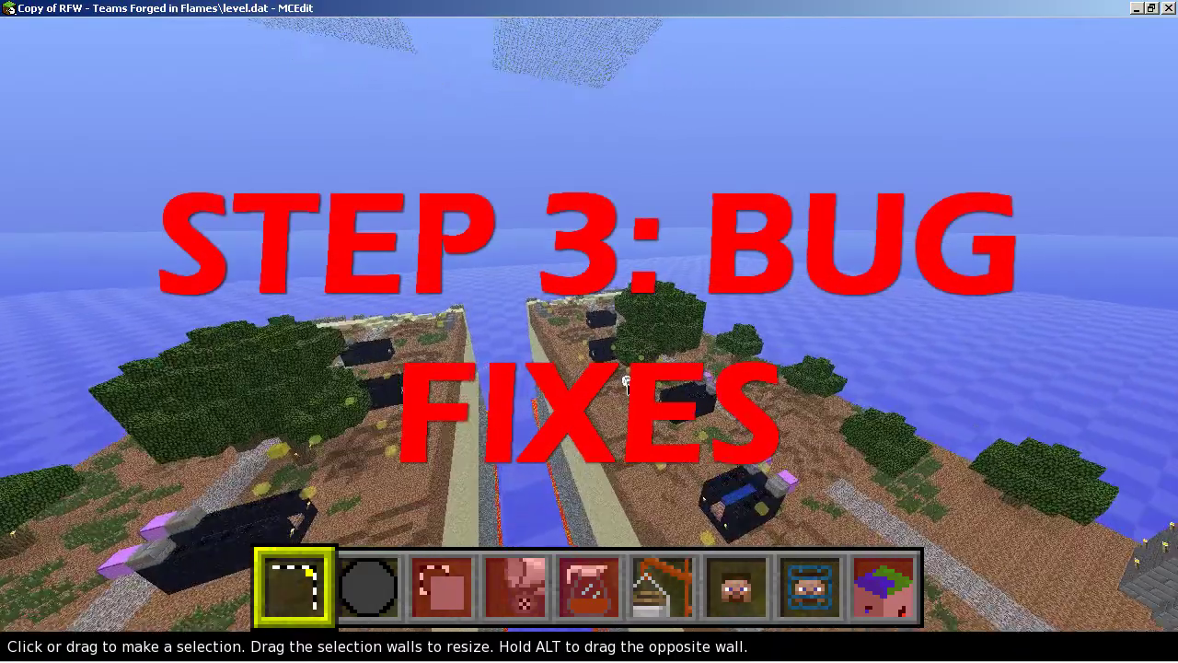
{"action": "right_click", "coordinate": [664, 426]}
{"action": "key", "text": "a"}
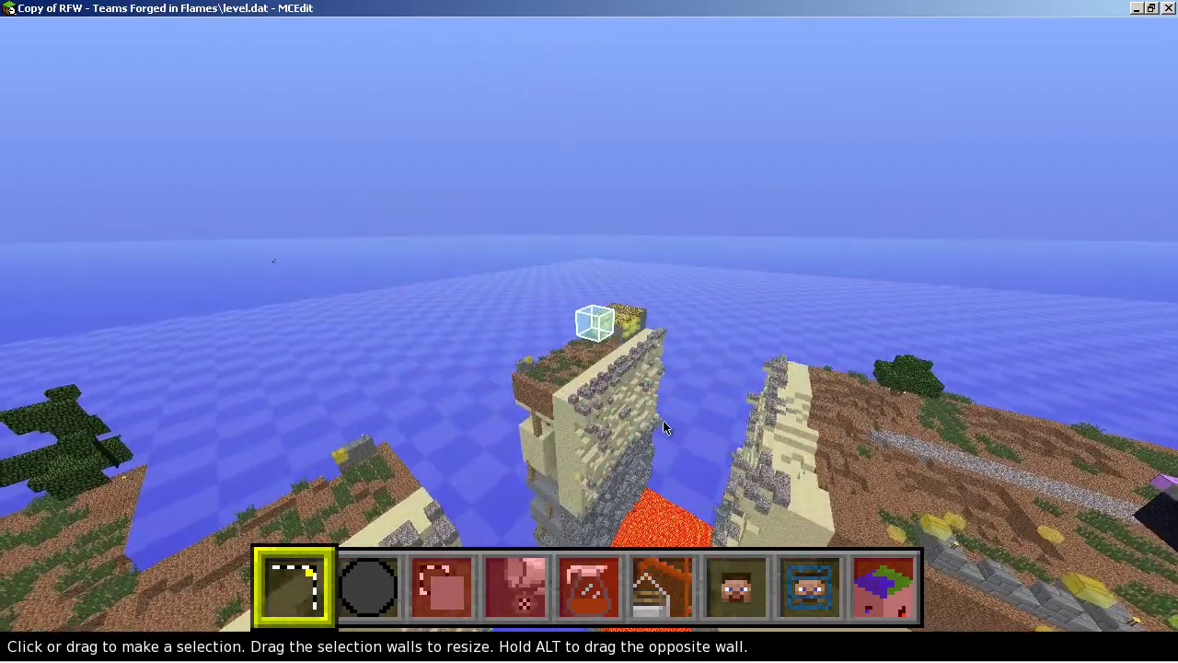
{"action": "key", "text": "space"}
{"action": "right_click", "coordinate": [668, 429]}
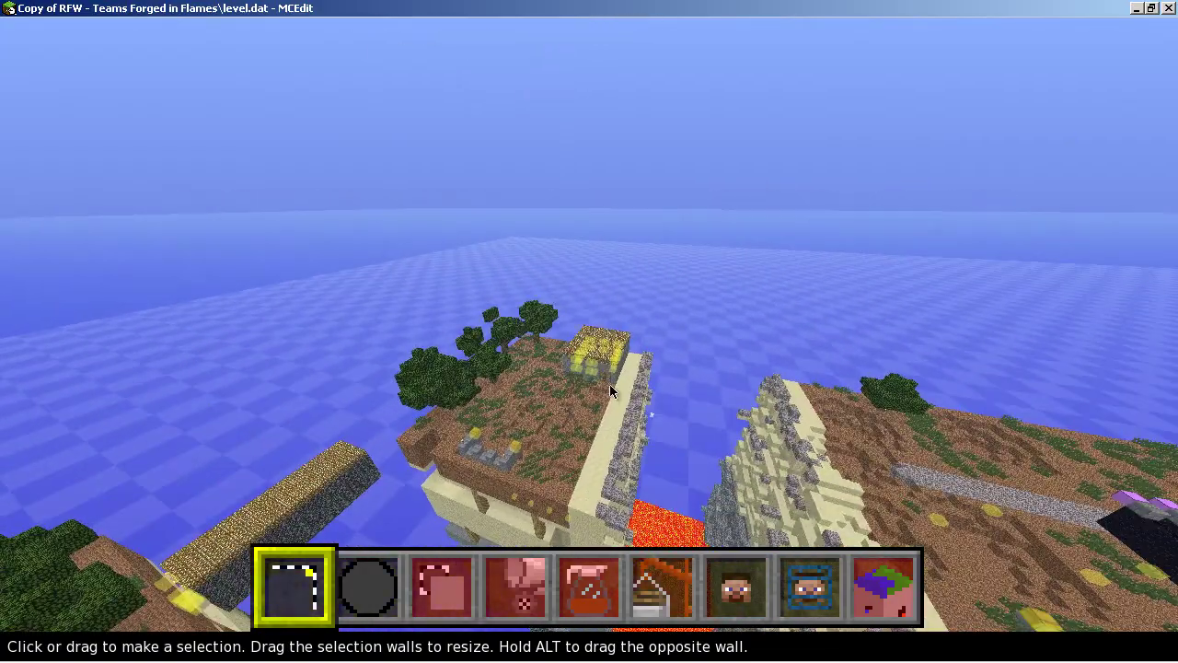
{"action": "key", "text": "a"}
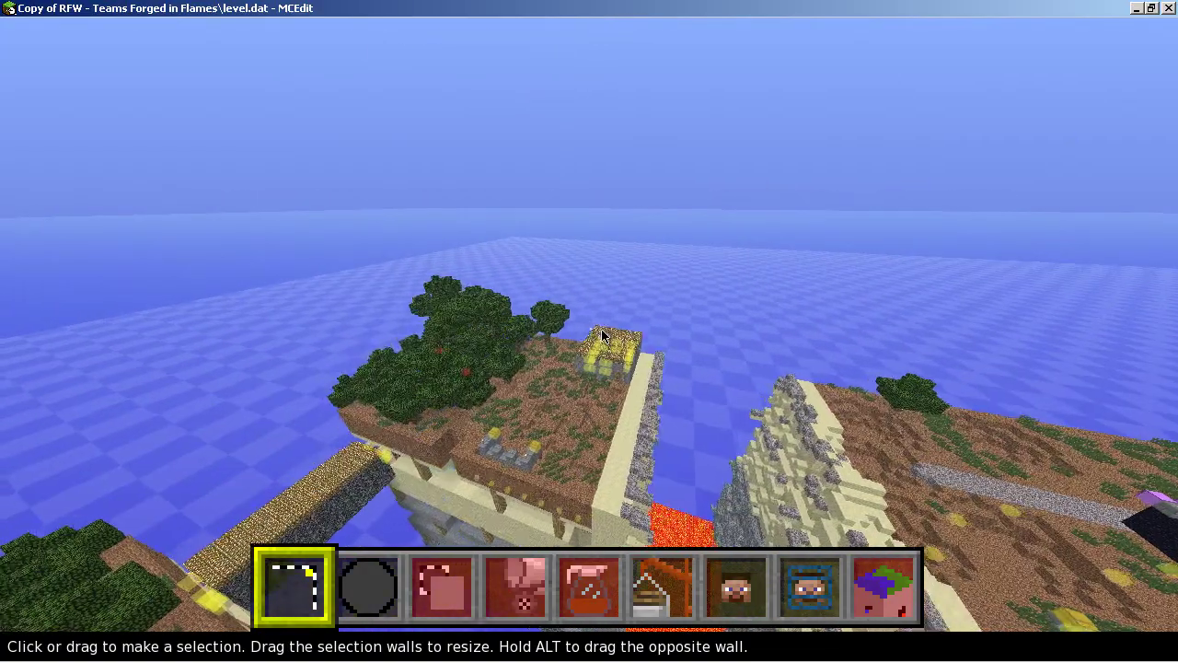
{"action": "key", "text": "w"}
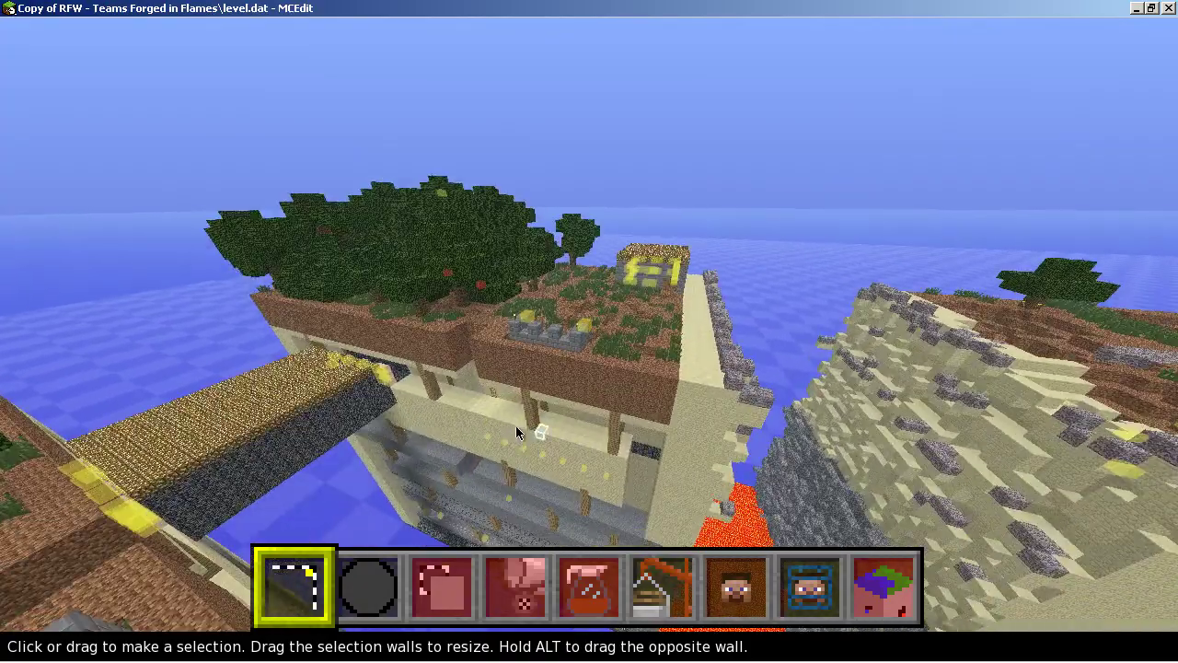
{"action": "key", "text": "w"}
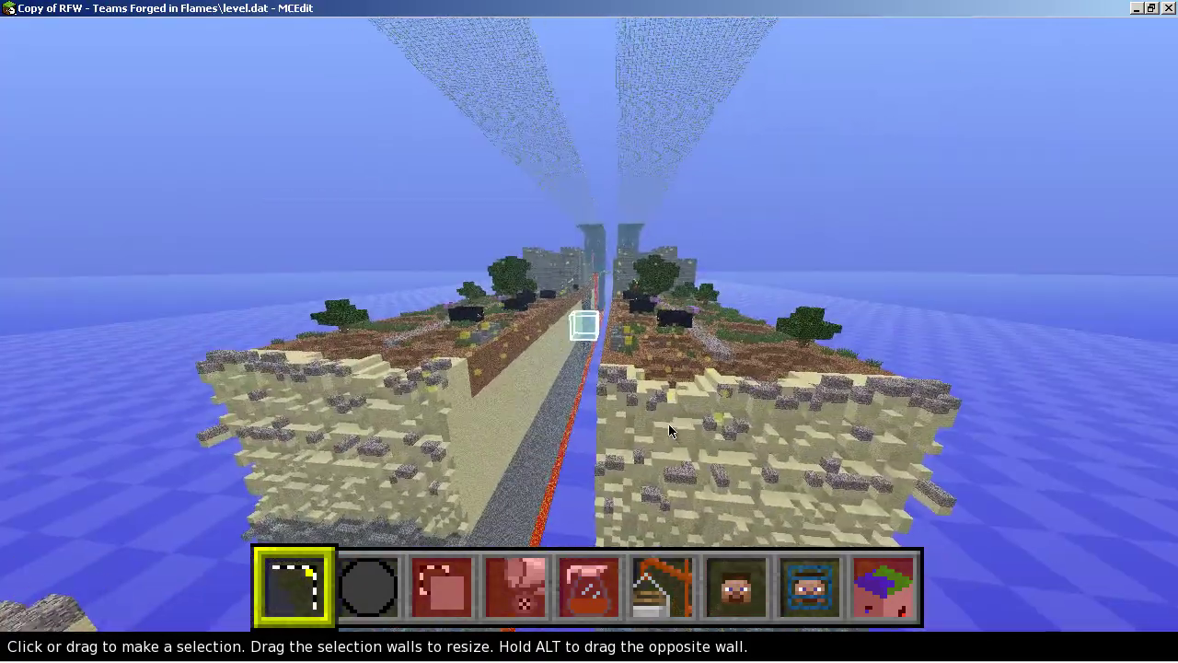
- Examine the jagged sandstone cliffs and the lava-filled gap between the bunker islands and the wooded islands
{"action": "key", "text": "d"}
{"action": "key", "text": "space"}
{"action": "key", "text": "s"}
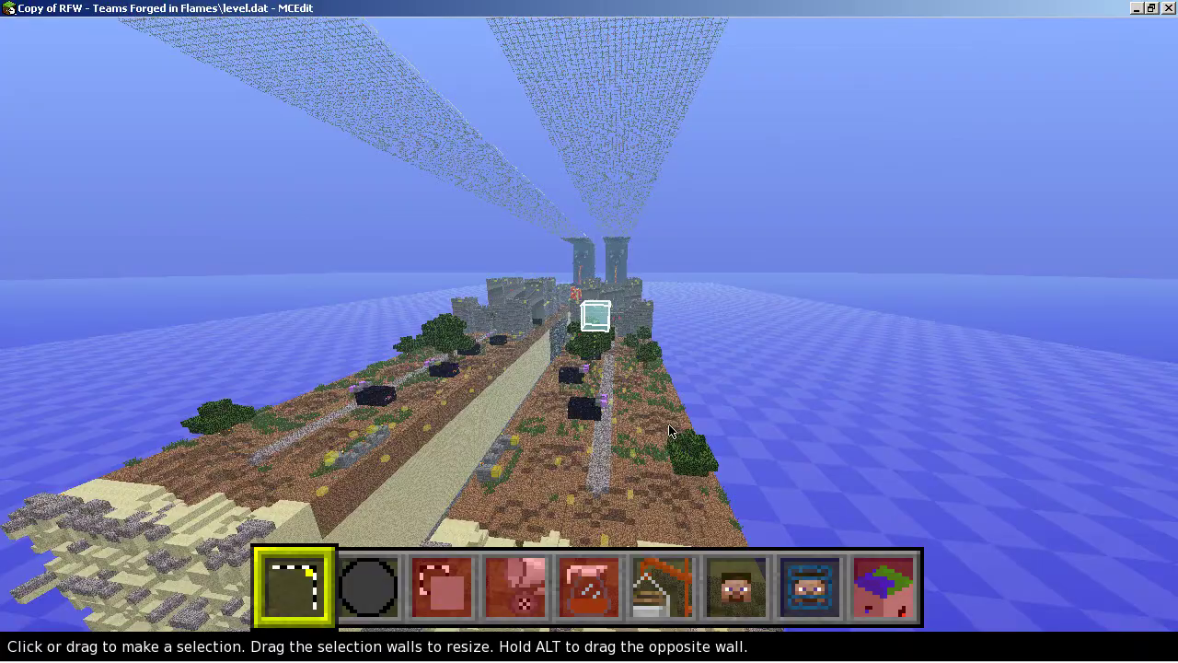
{"action": "key", "text": "d"}
{"action": "key", "text": "w"}
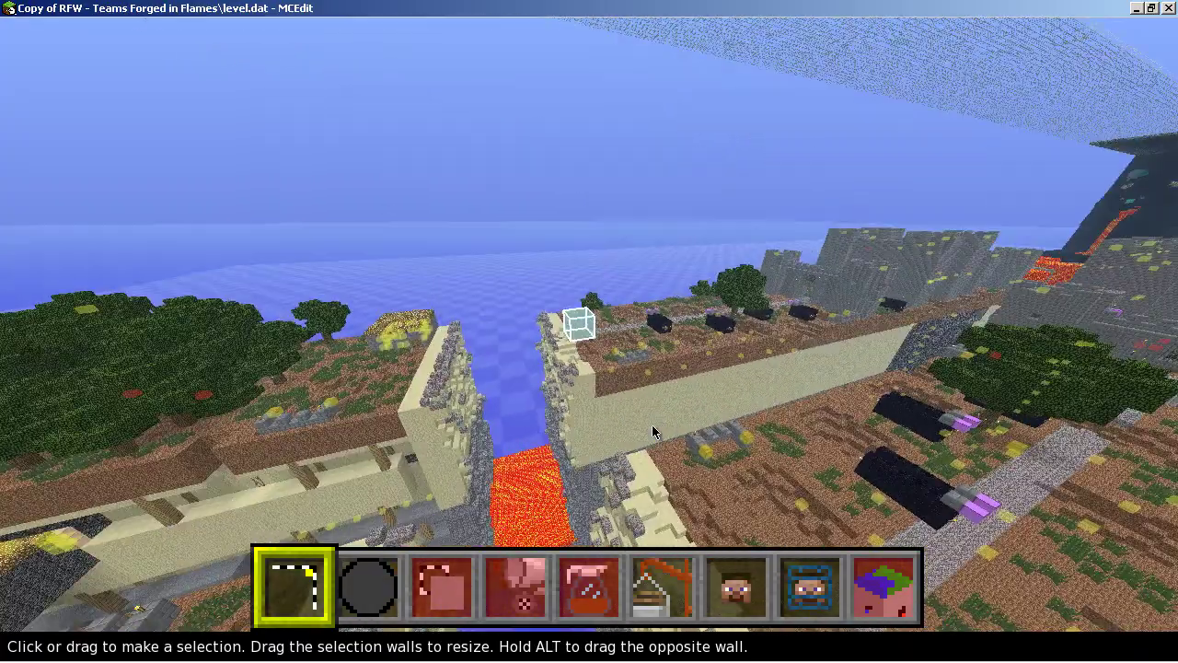
{"action": "key", "text": "j"}
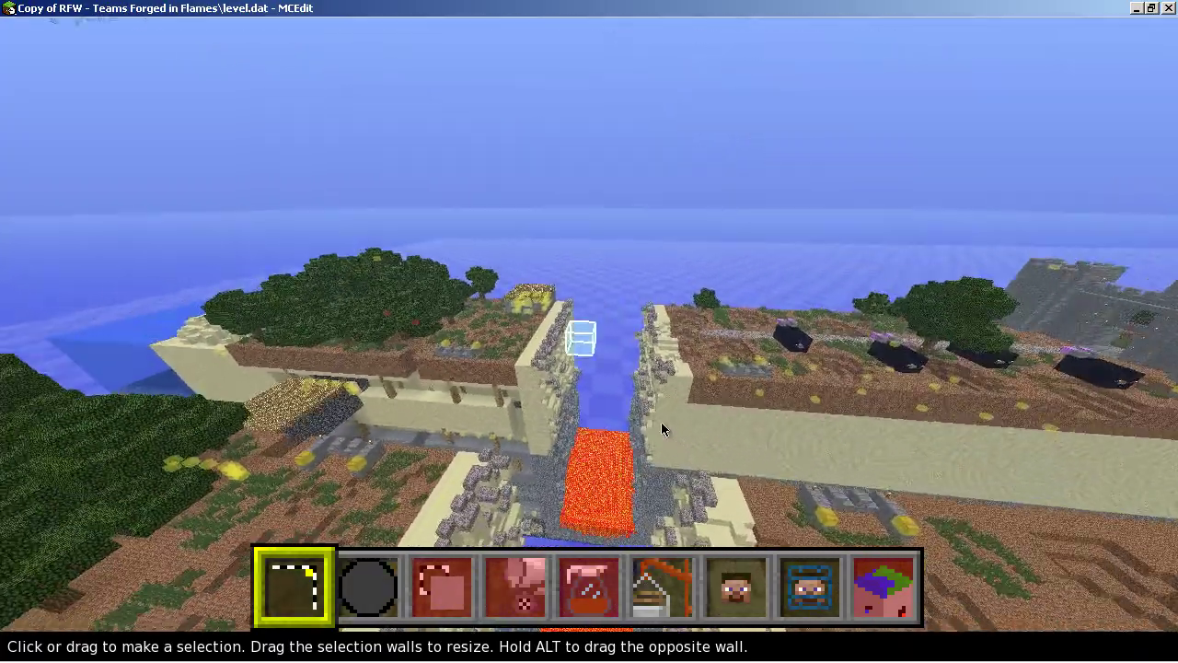
{"action": "key", "text": "s"}
{"action": "key", "text": "w"}
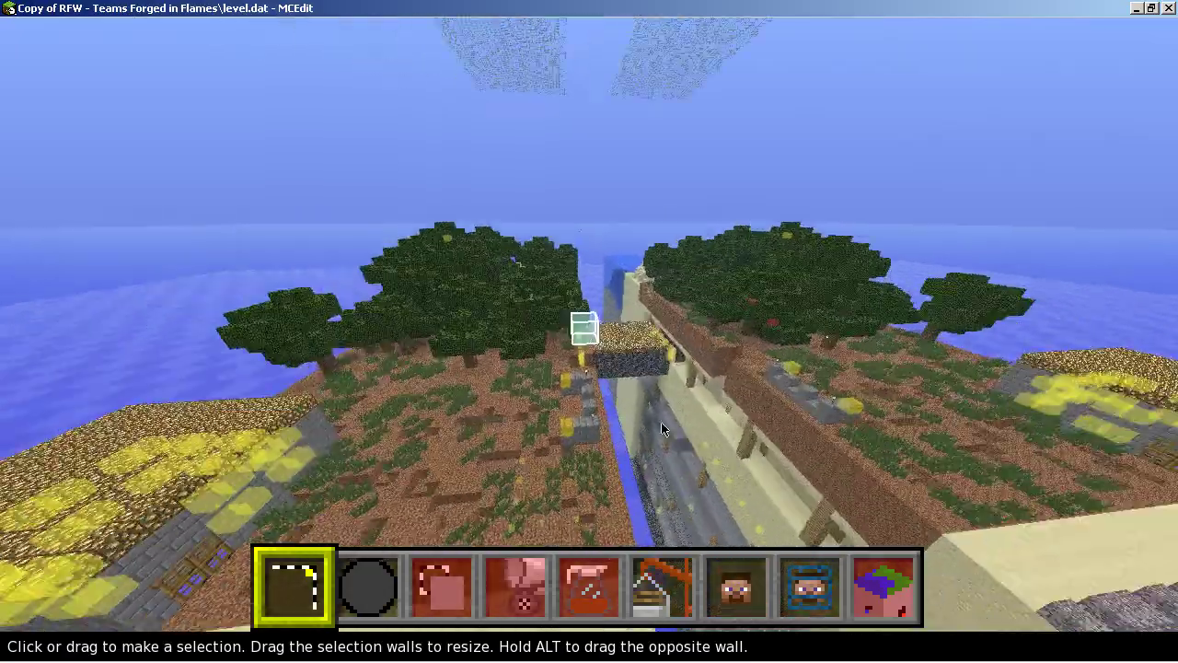
- Examine the forest on the end island from among its trunks and leaf canopy
{"action": "key", "text": "w"}
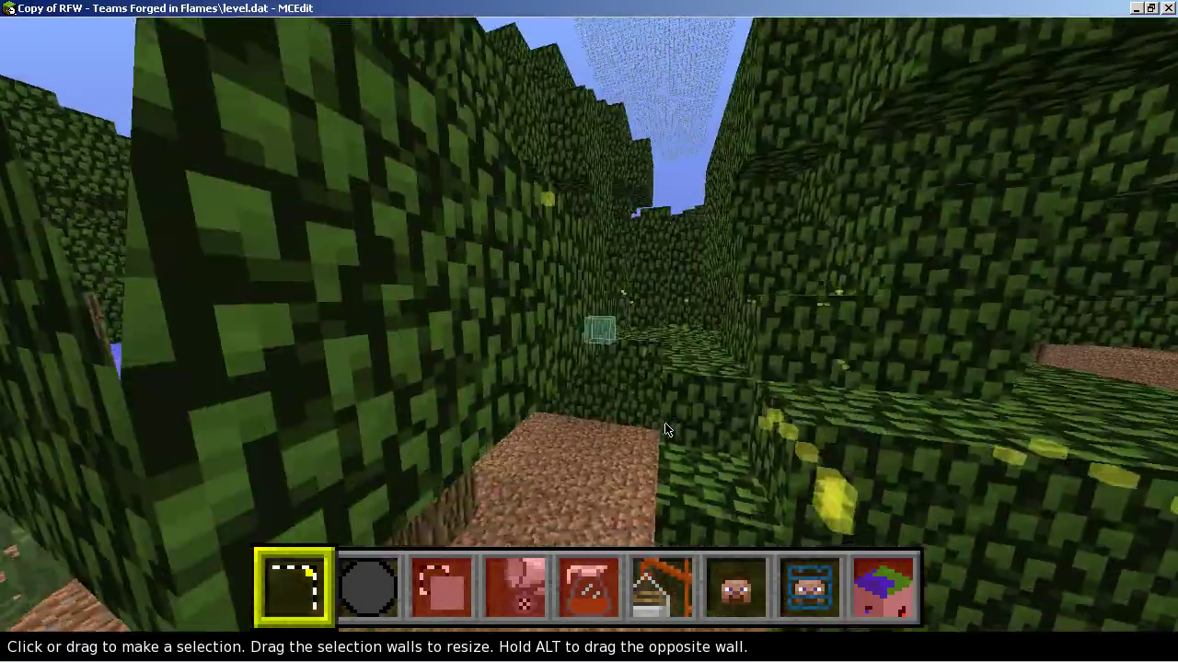
{"action": "key", "text": "w"}
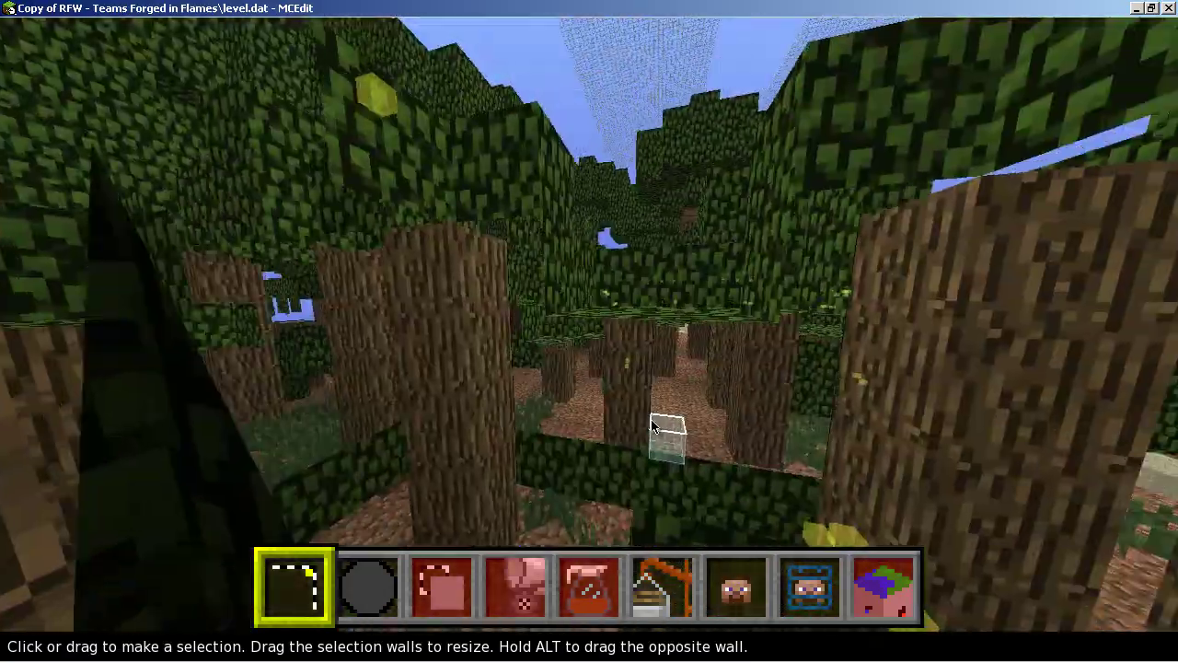
{"action": "key", "text": "w"}
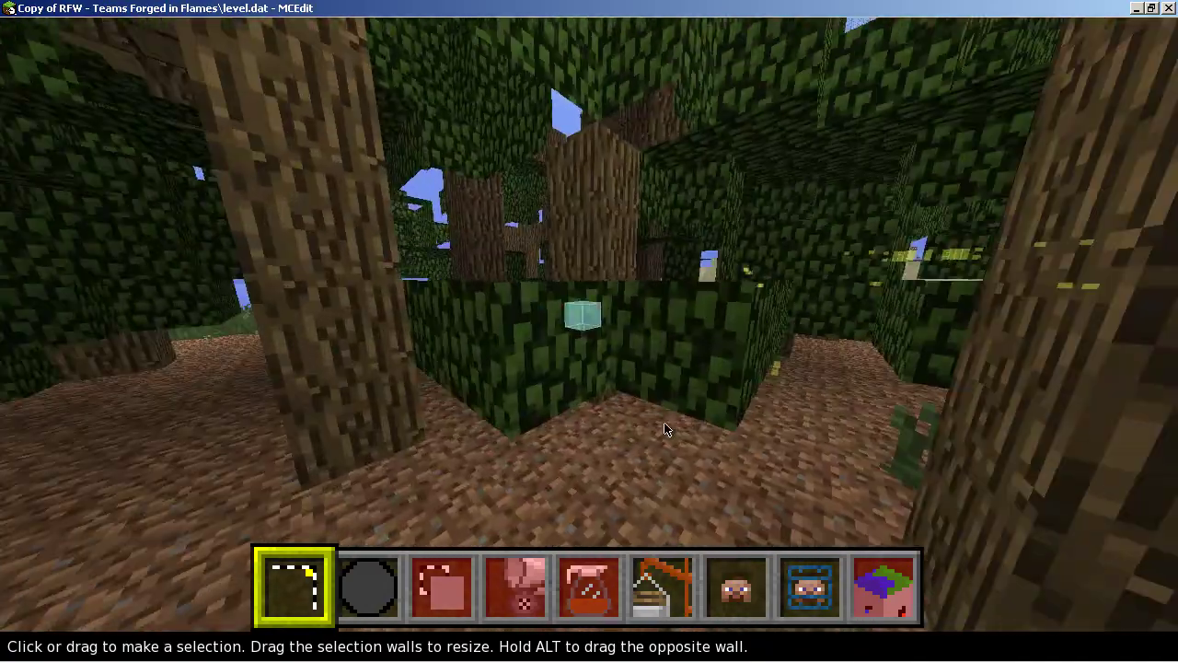
{"action": "key", "text": "w"}
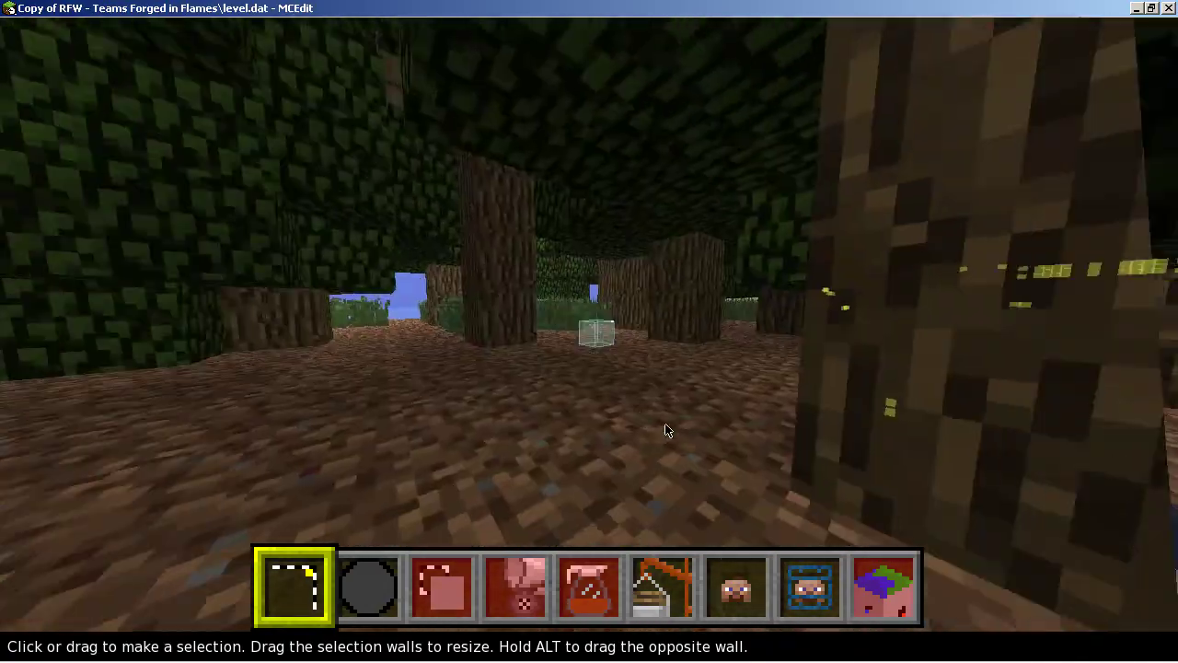
{"action": "key", "text": "w"}
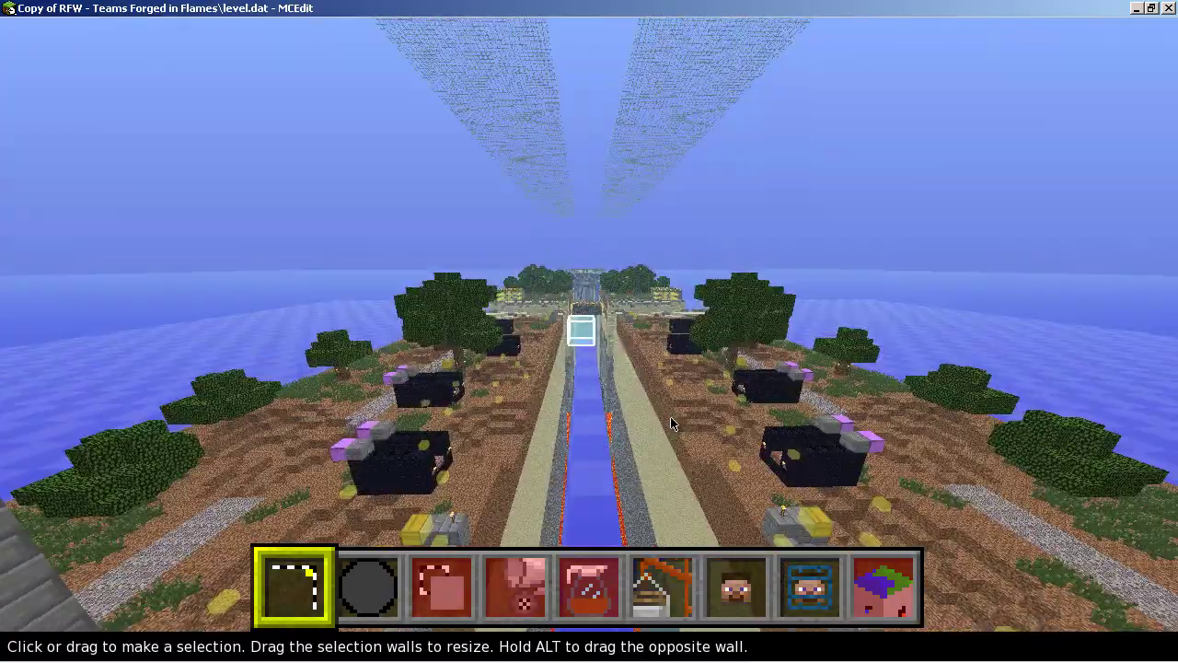
- Examine the bedrock wall below the castle, with its long ladders, wooden doors and stone-brick opening
{"action": "key", "text": "w"}
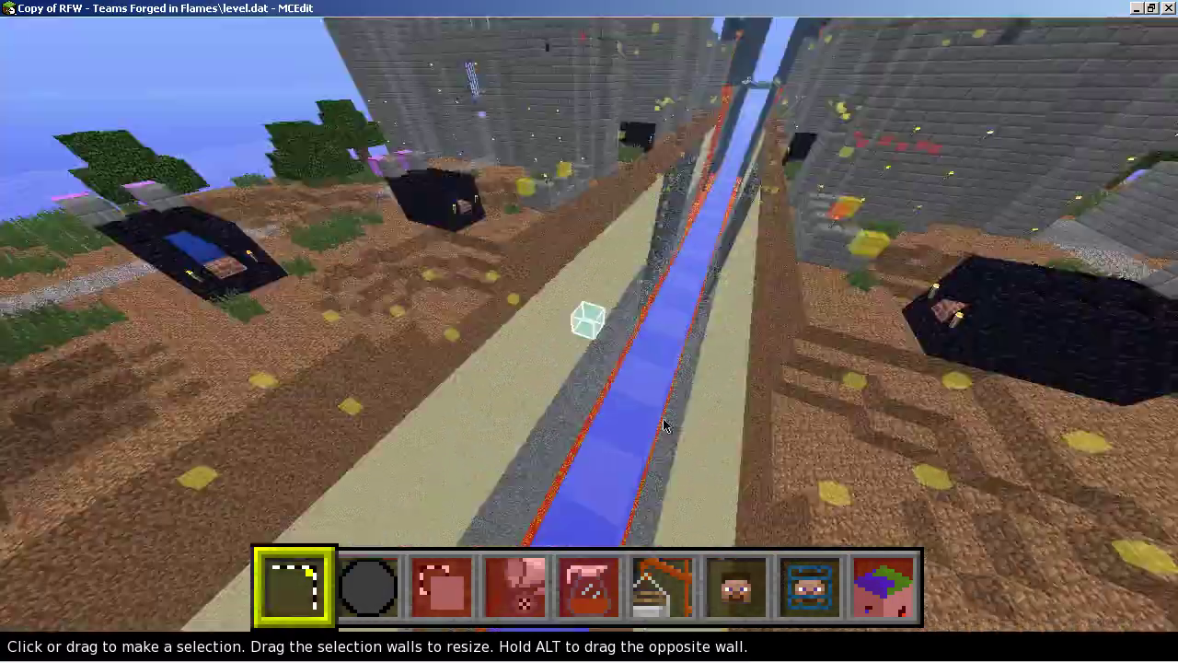
{"action": "key", "text": "w"}
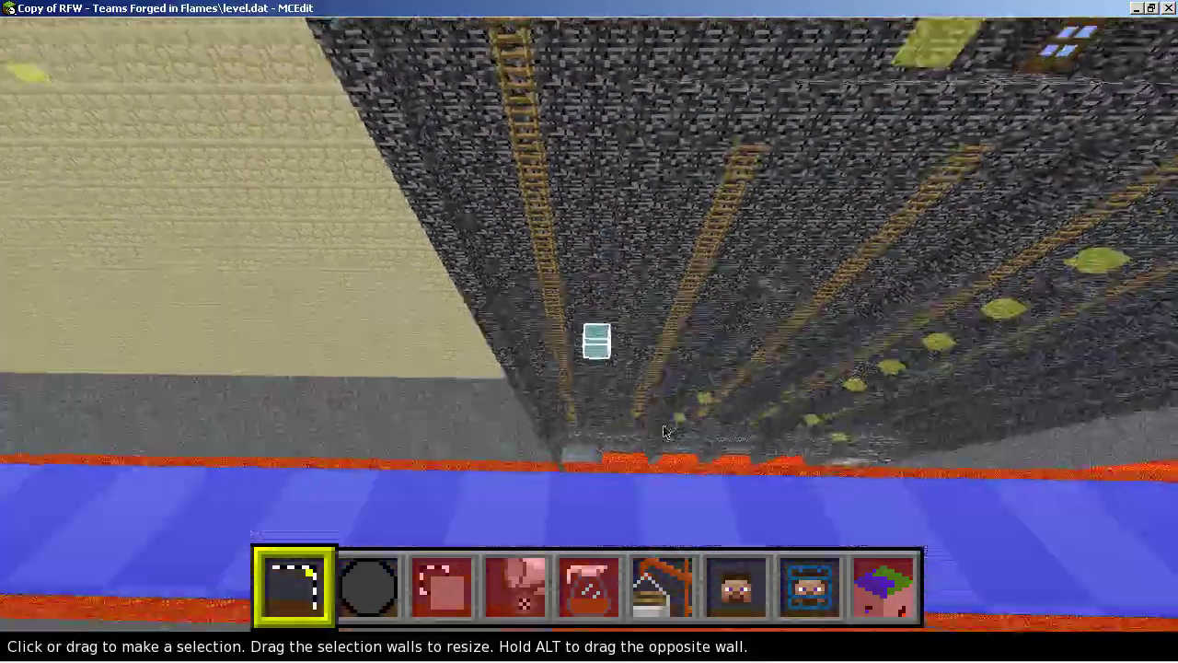
{"action": "key", "text": "d"}
{"action": "key", "text": "d"}
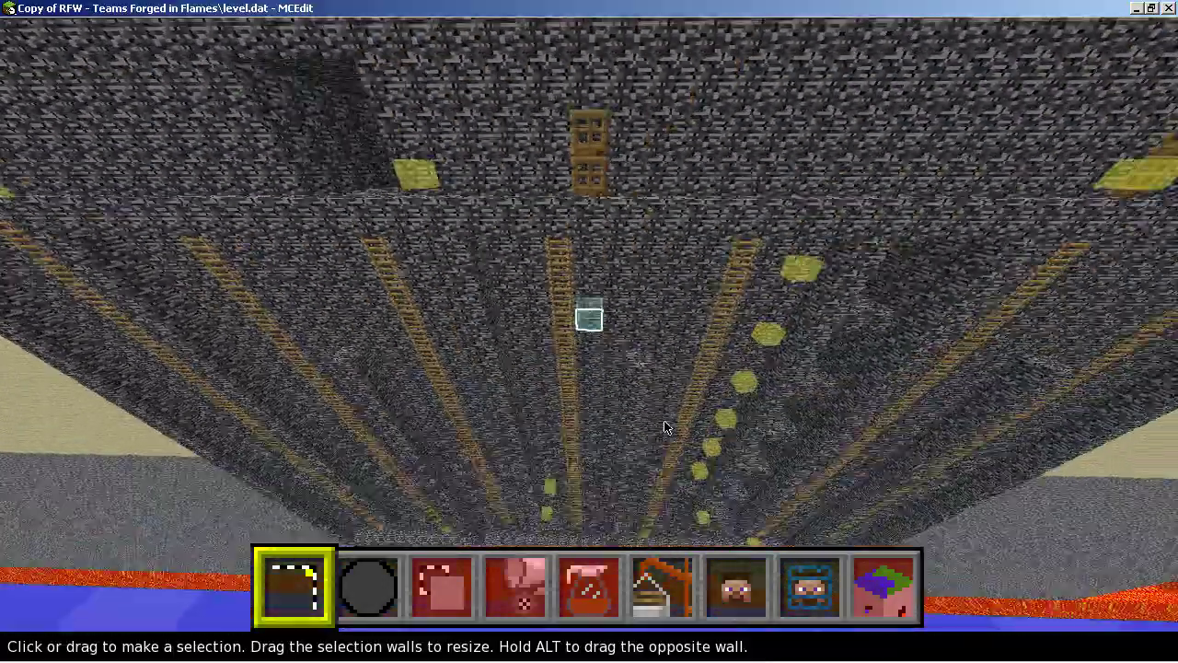
{"action": "key", "text": "w"}
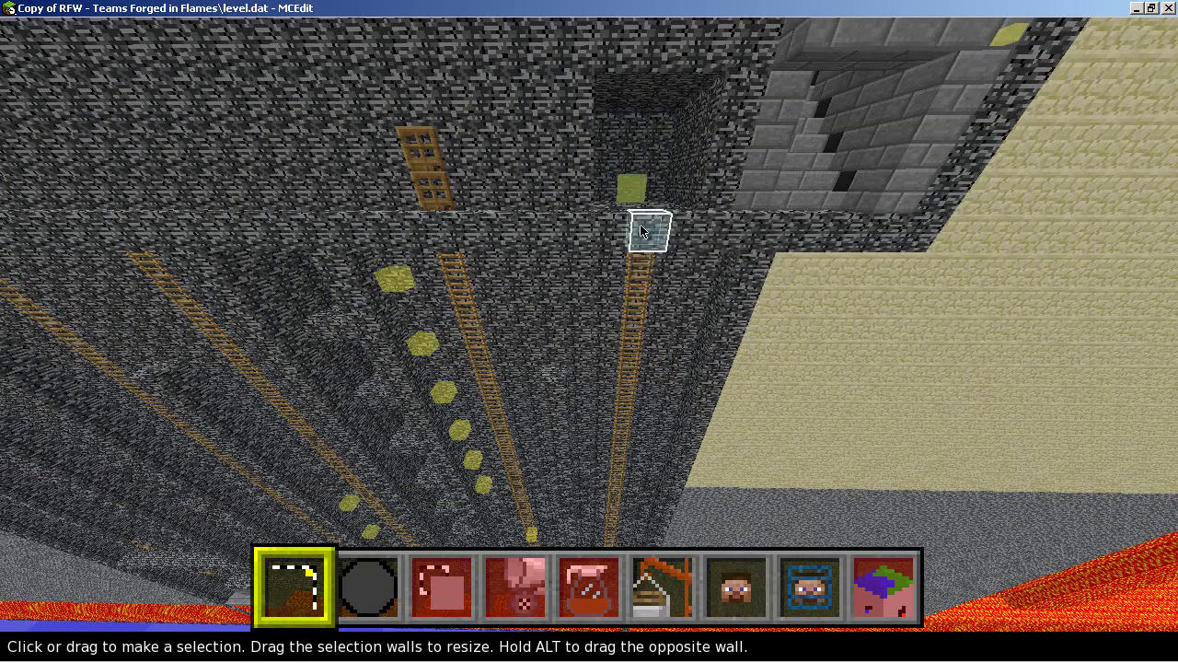
{"action": "key", "text": "q"}
{"action": "key", "text": "a"}
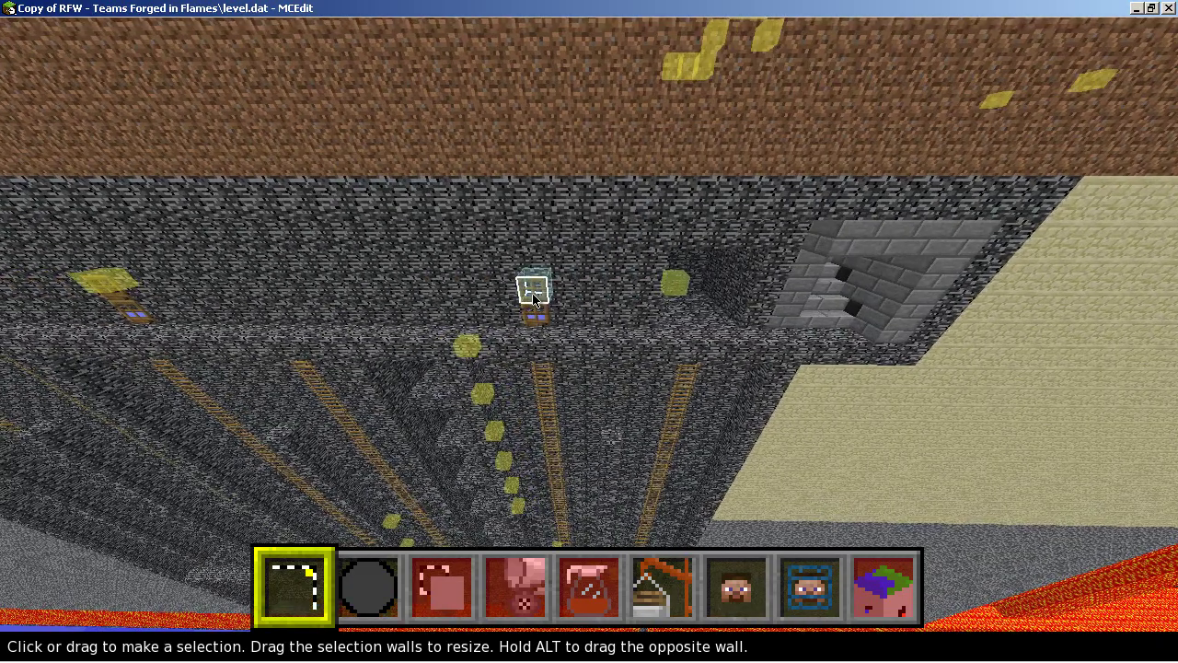
{"action": "key", "text": "s"}
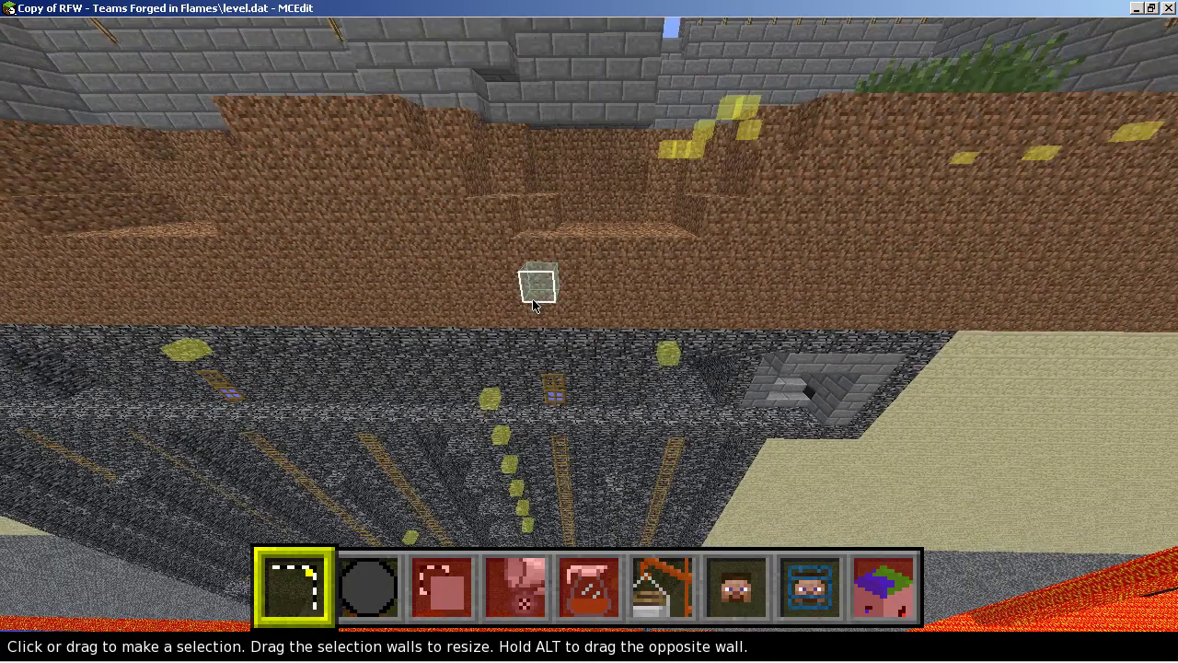
{"action": "key", "text": "d"}
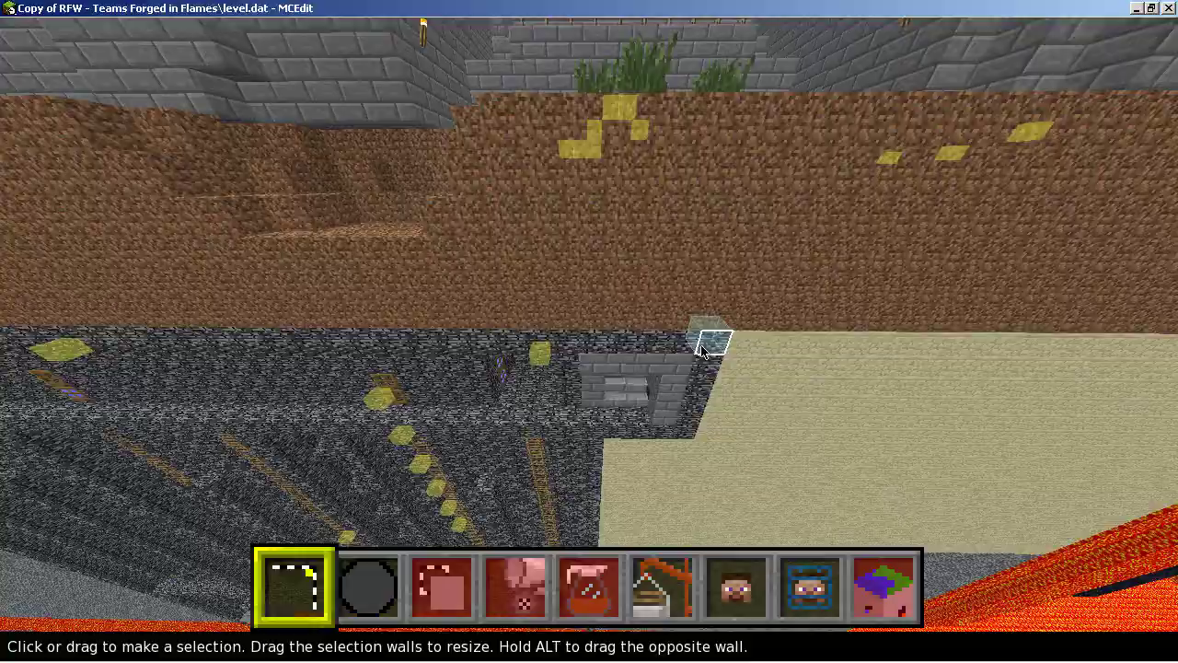
- Examine the castle's outer edge and the lava columns and stone-brick pillars beyond it
{"action": "key", "text": "z"}
{"action": "key", "text": "d"}
{"action": "key", "text": "q"}
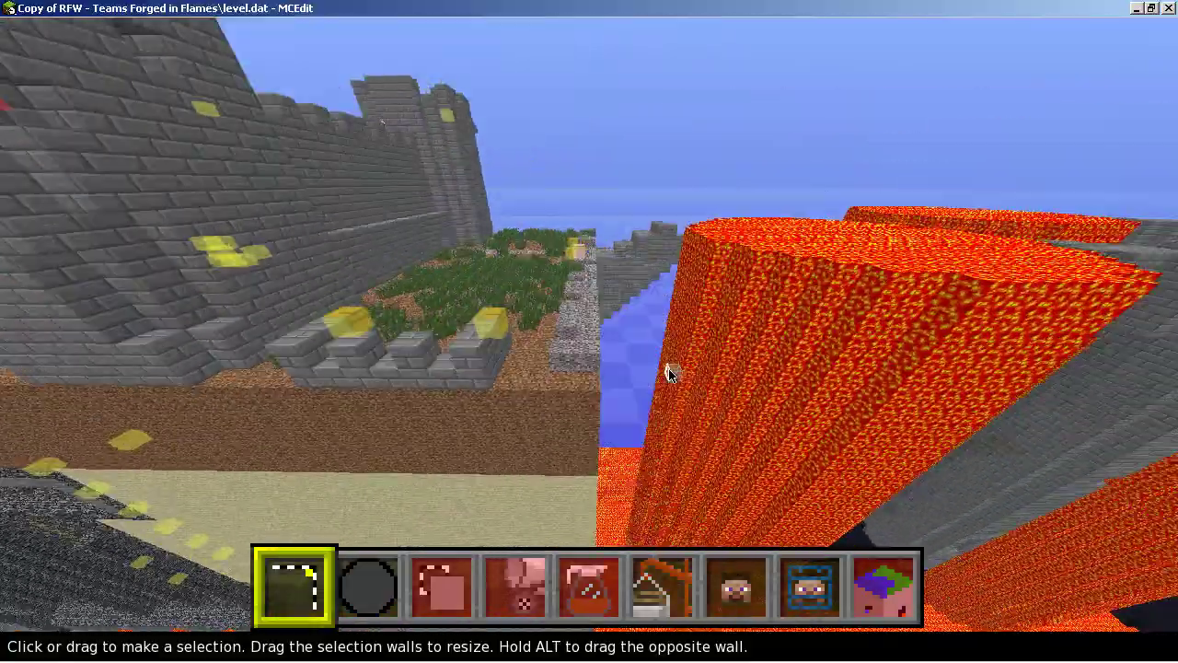
{"action": "right_click", "coordinate": [670, 375]}
{"action": "key", "text": "d"}
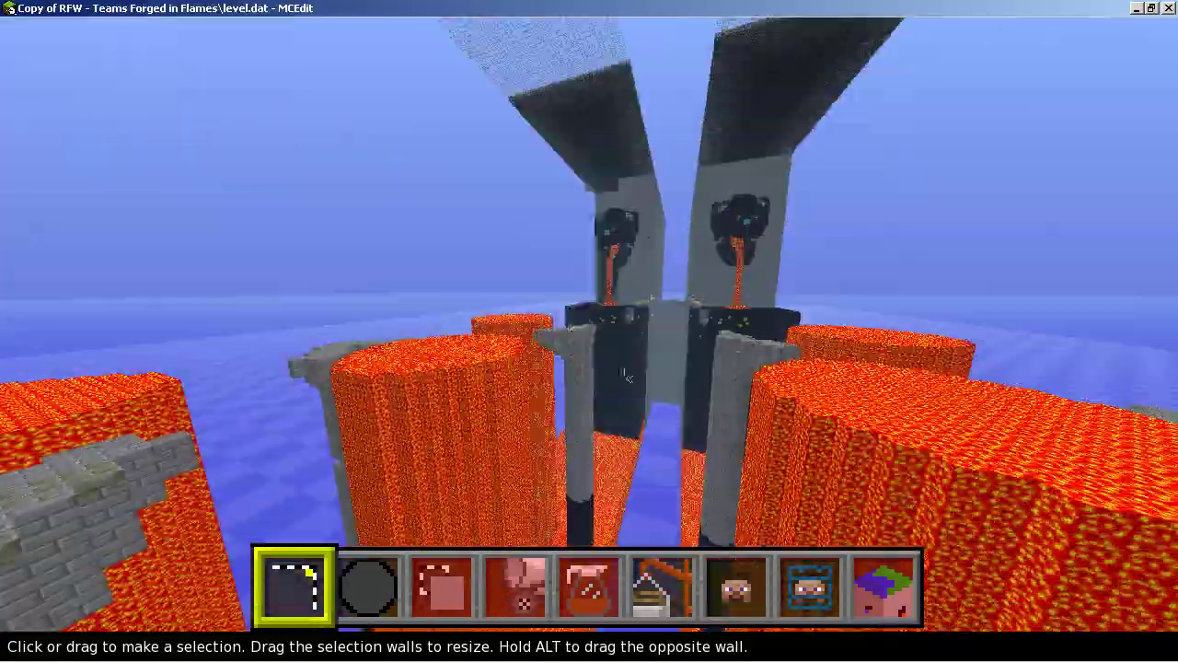
{"action": "right_click", "coordinate": [655, 437]}
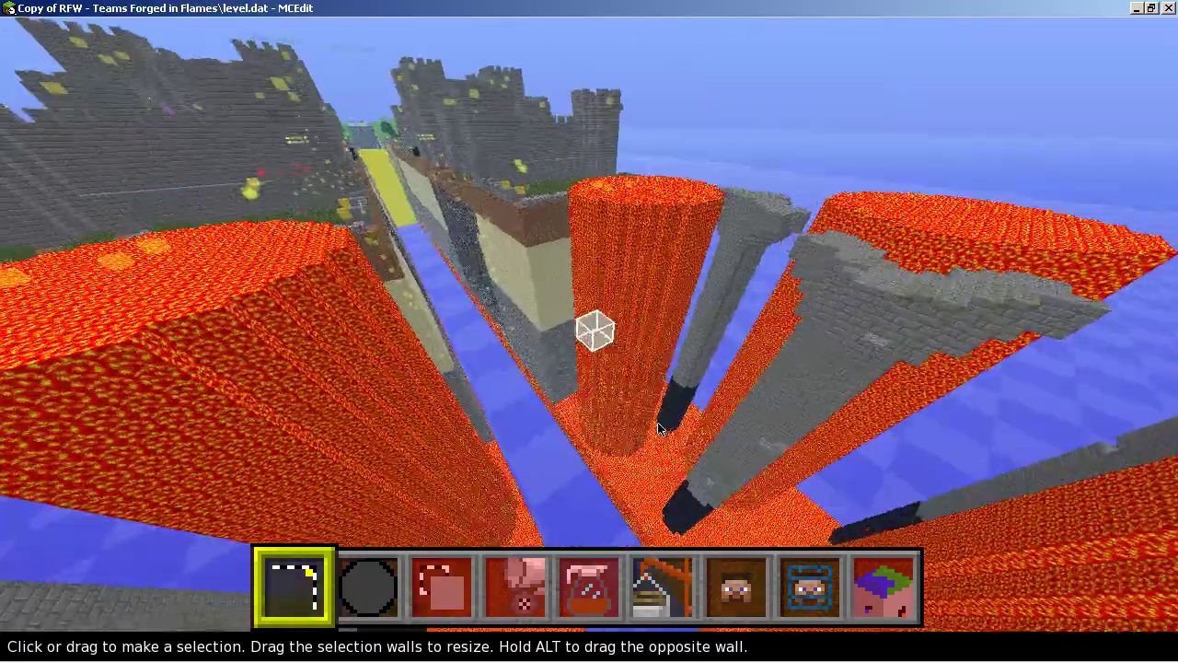
{"action": "key", "text": "w"}
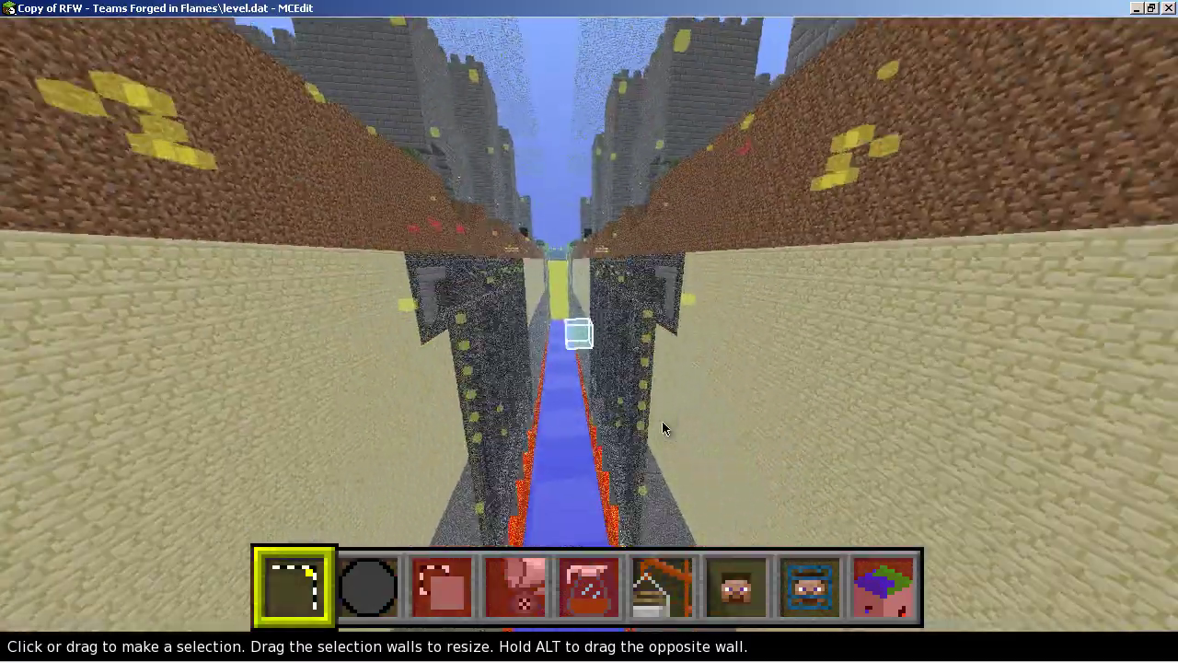
- Examine the ladders and the recessed alcove shaft of the bedrock wall down to its base
{"action": "key", "text": "w"}
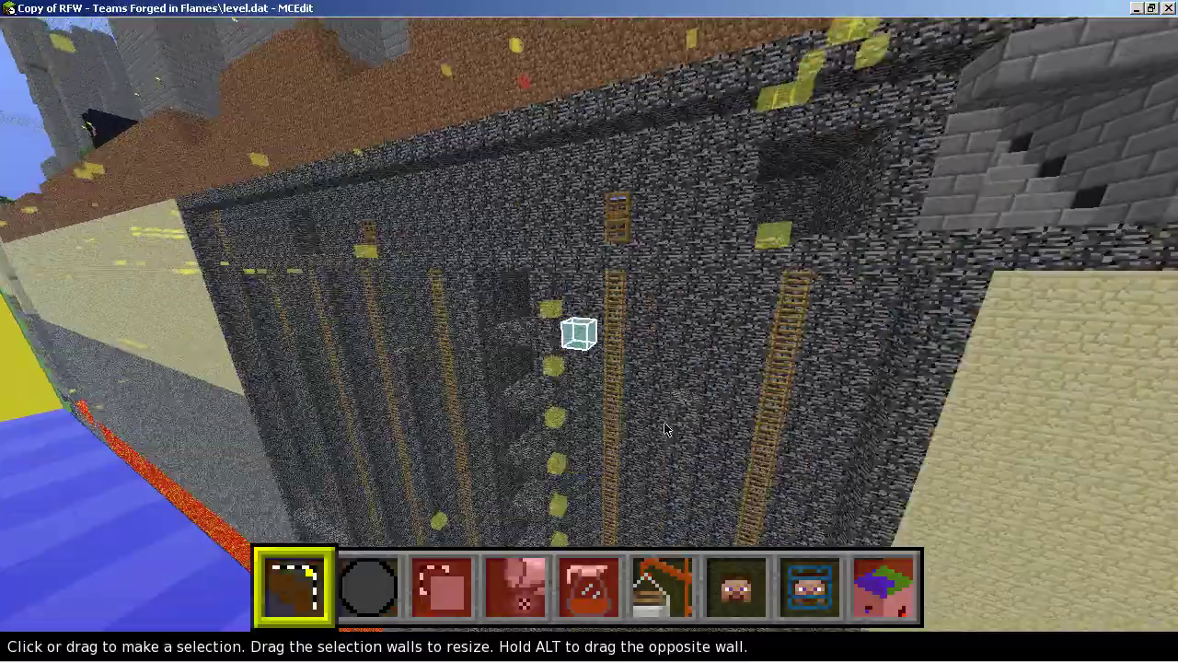
{"action": "right_click", "coordinate": [661, 430]}
{"action": "key", "text": "a"}
{"action": "key", "text": "z"}
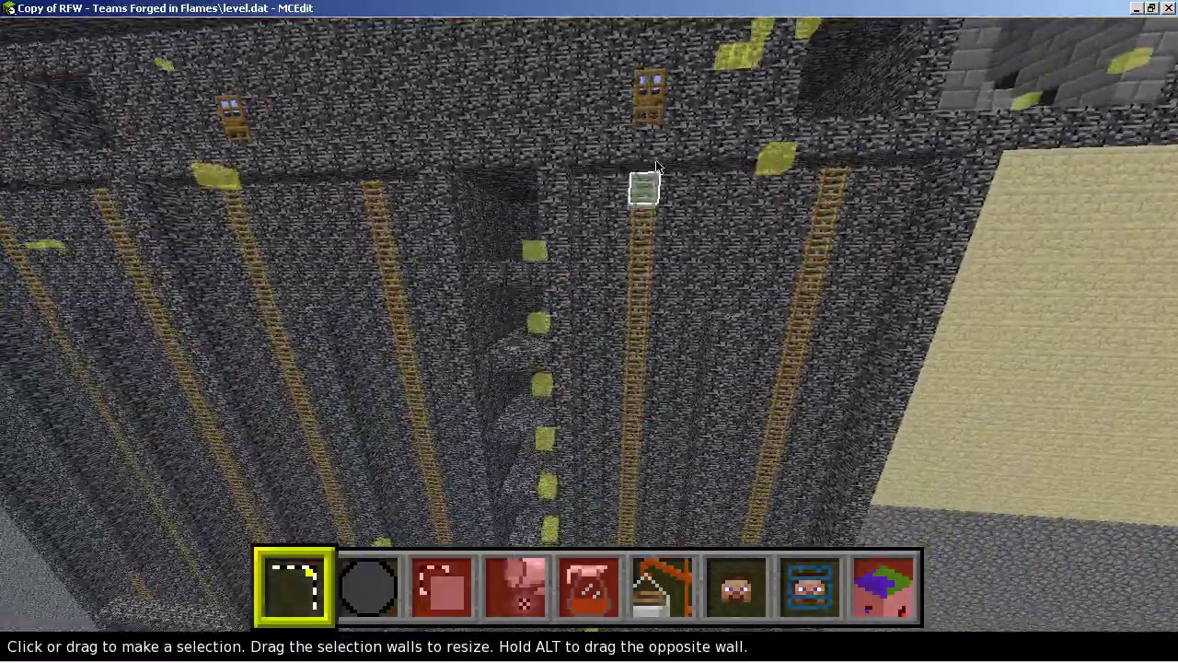
{"action": "key", "text": "z"}
{"action": "key", "text": "a"}
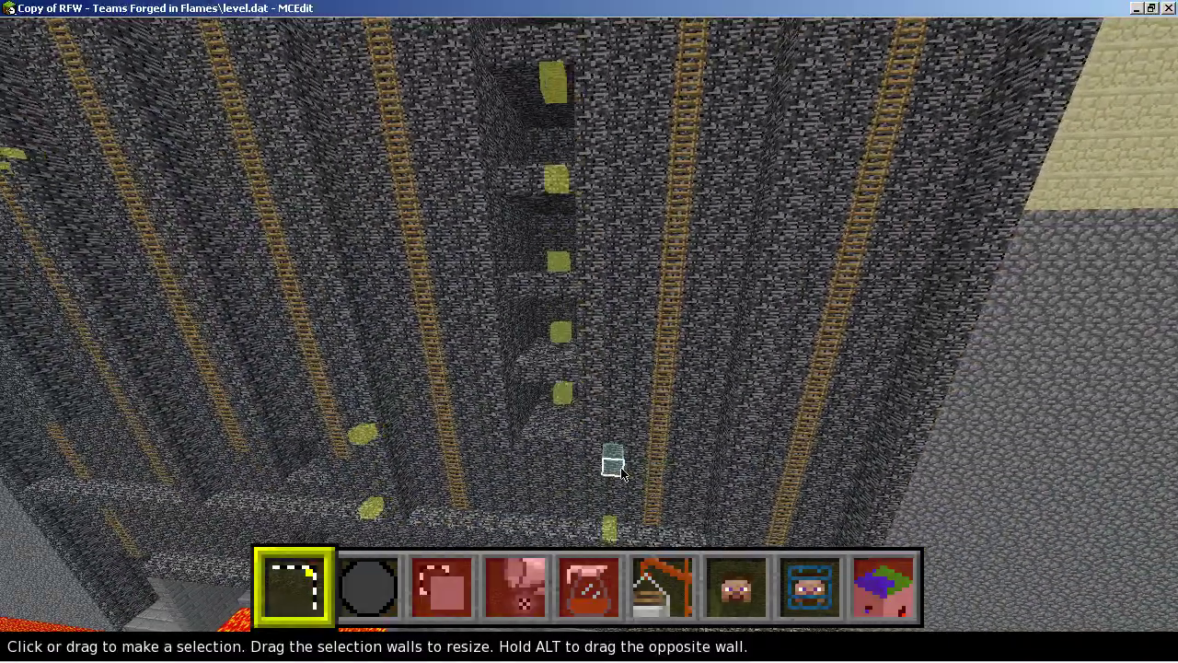
- Examine the castle's upper walls and towers and the neighbouring lava columns from above the bedrock wall
{"action": "key", "text": "q"}
{"action": "right_click", "coordinate": [594, 470]}
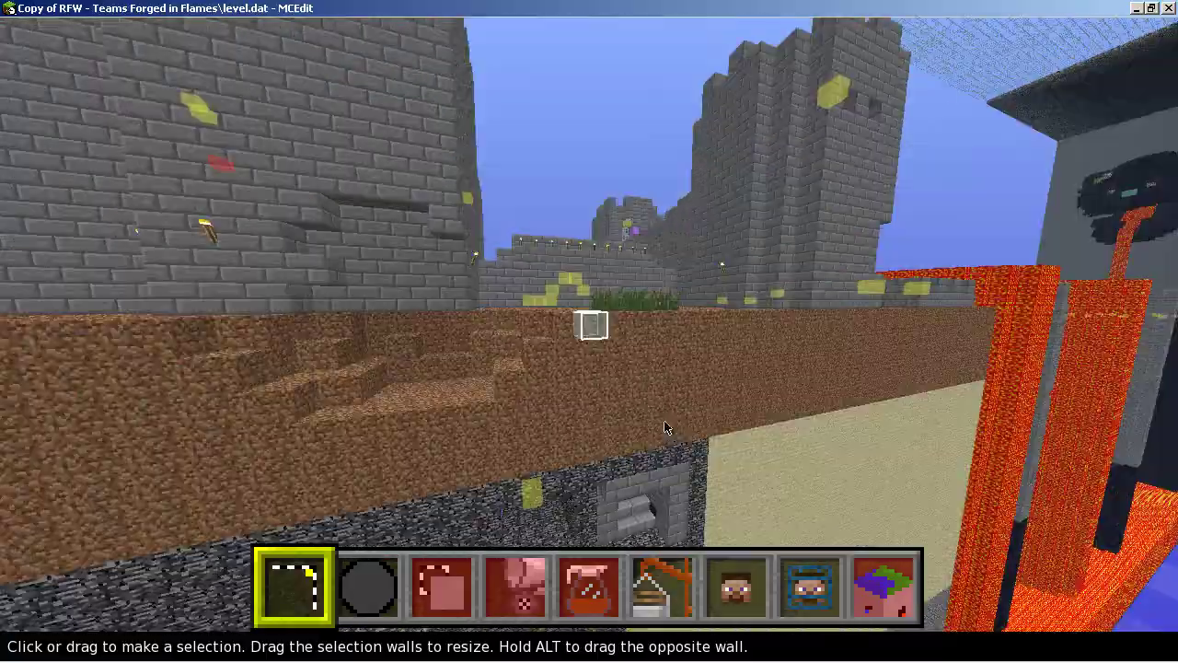
{"action": "key", "text": "space"}
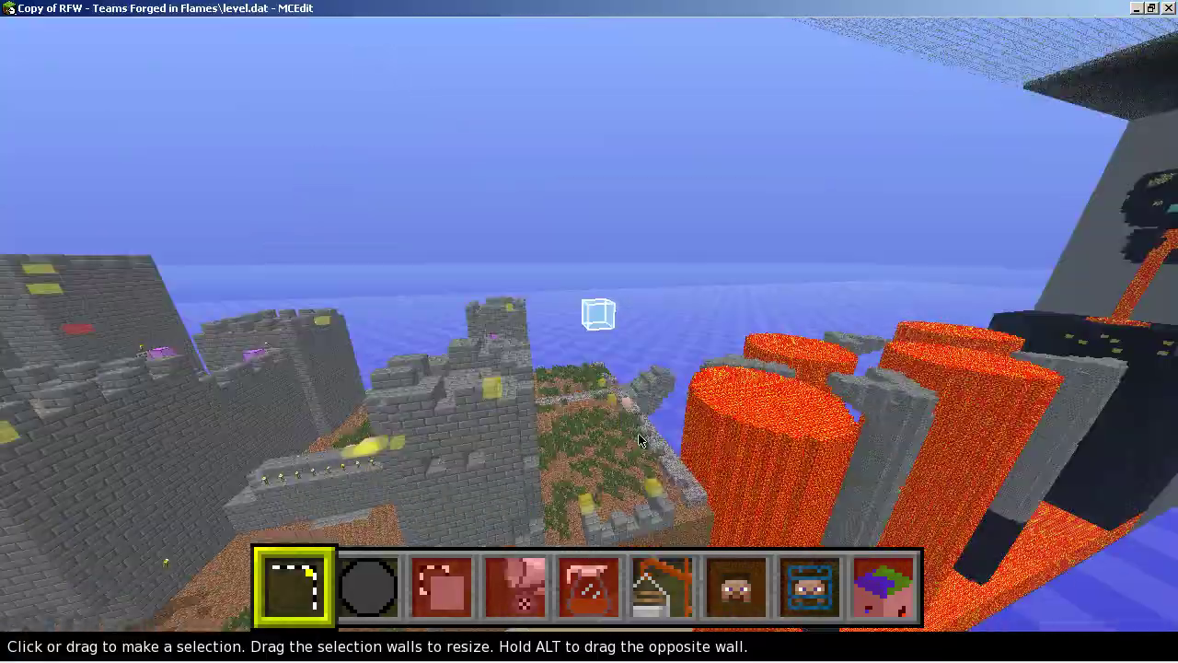
{"action": "key", "text": "d"}
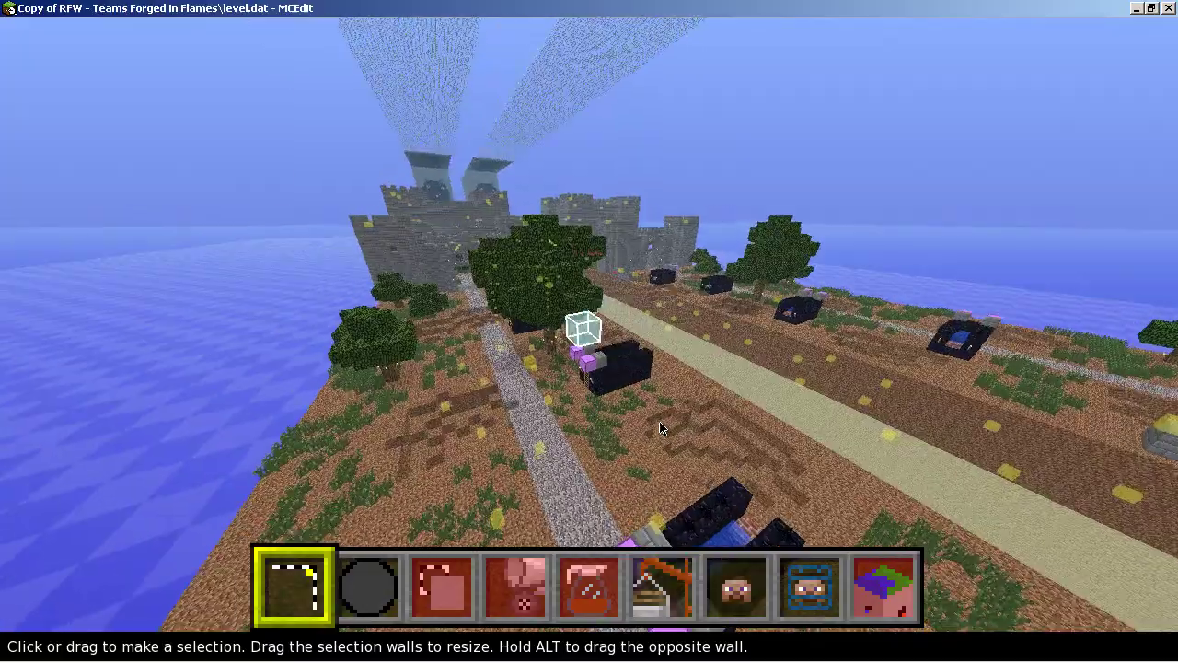
- Examine the water channel between the two castles, with its lava edges and dirt and sand side walls
{"action": "key", "text": "w"}
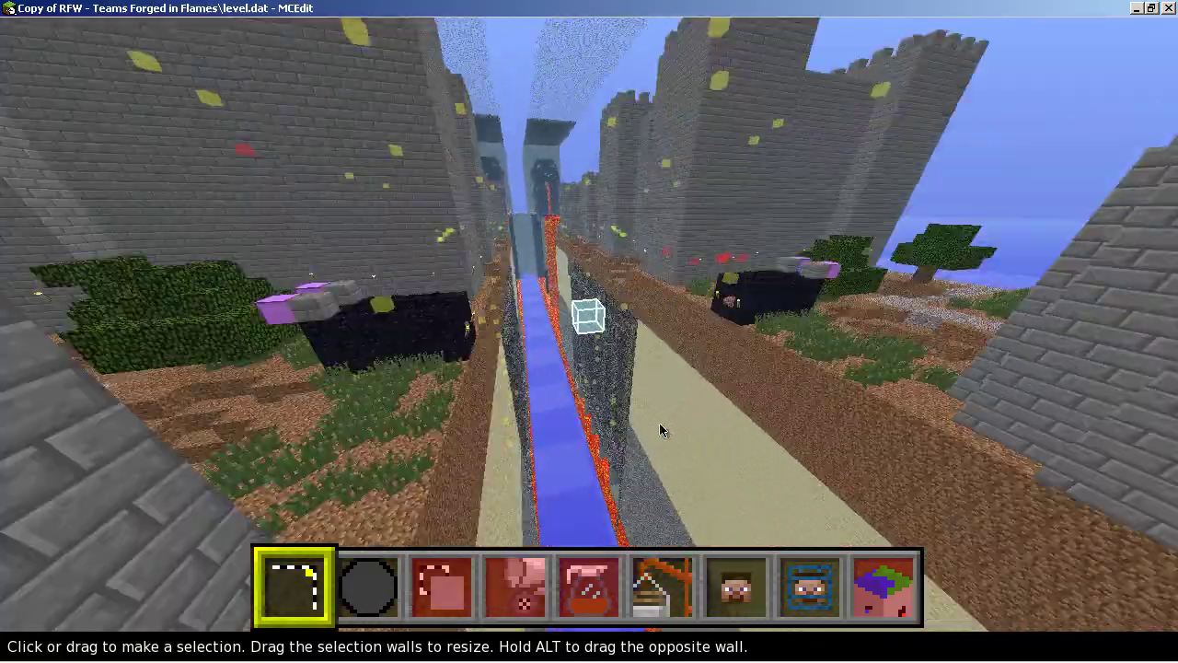
{"action": "key", "text": "w"}
{"action": "key", "text": "q"}
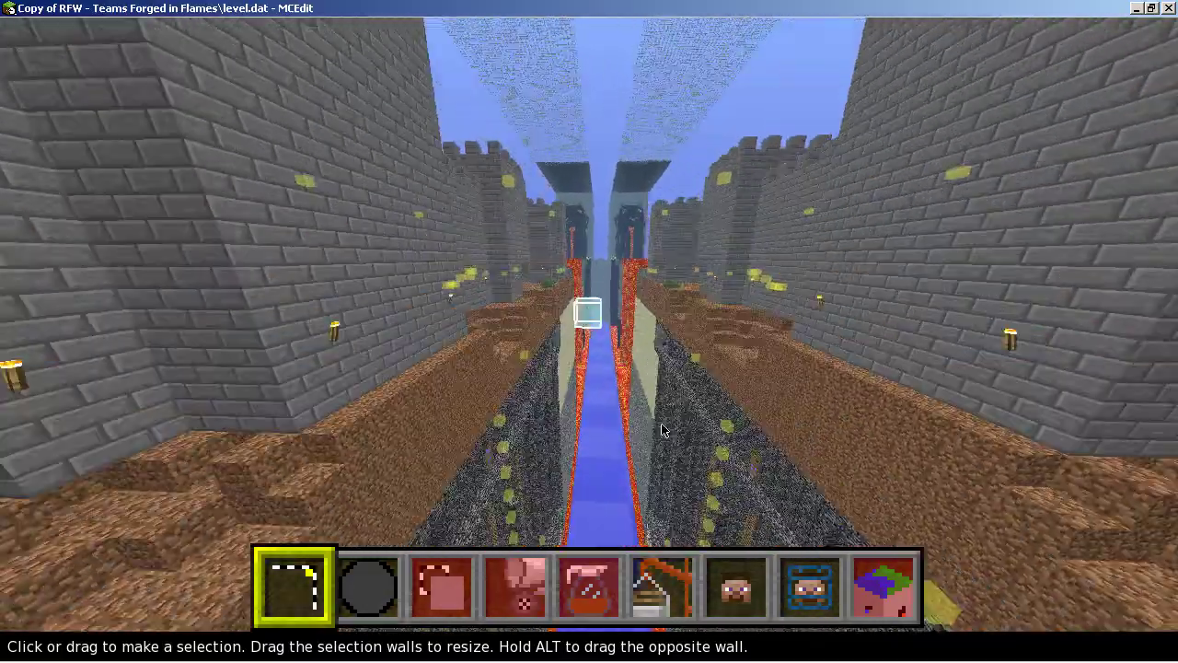
{"action": "key", "text": "w"}
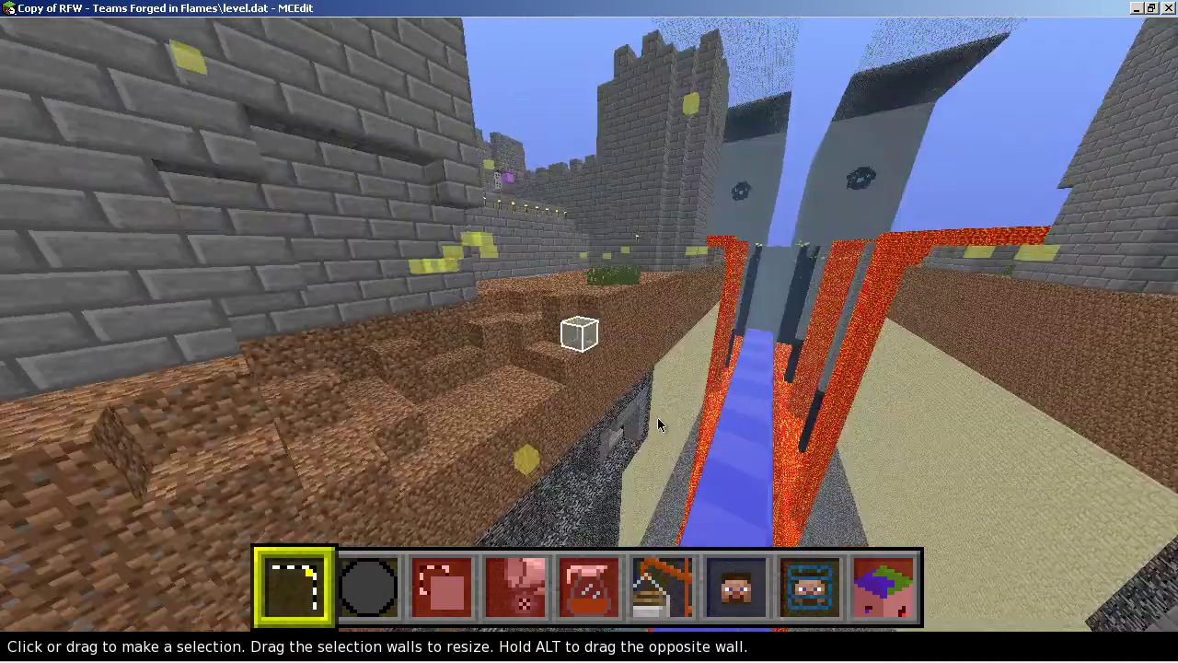
{"action": "right_click", "coordinate": [657, 431]}
- Examine the wooden door, ladders and stone-brick opening in the bedrock wall beneath the castle's dirt ledge
{"action": "key", "text": "s"}
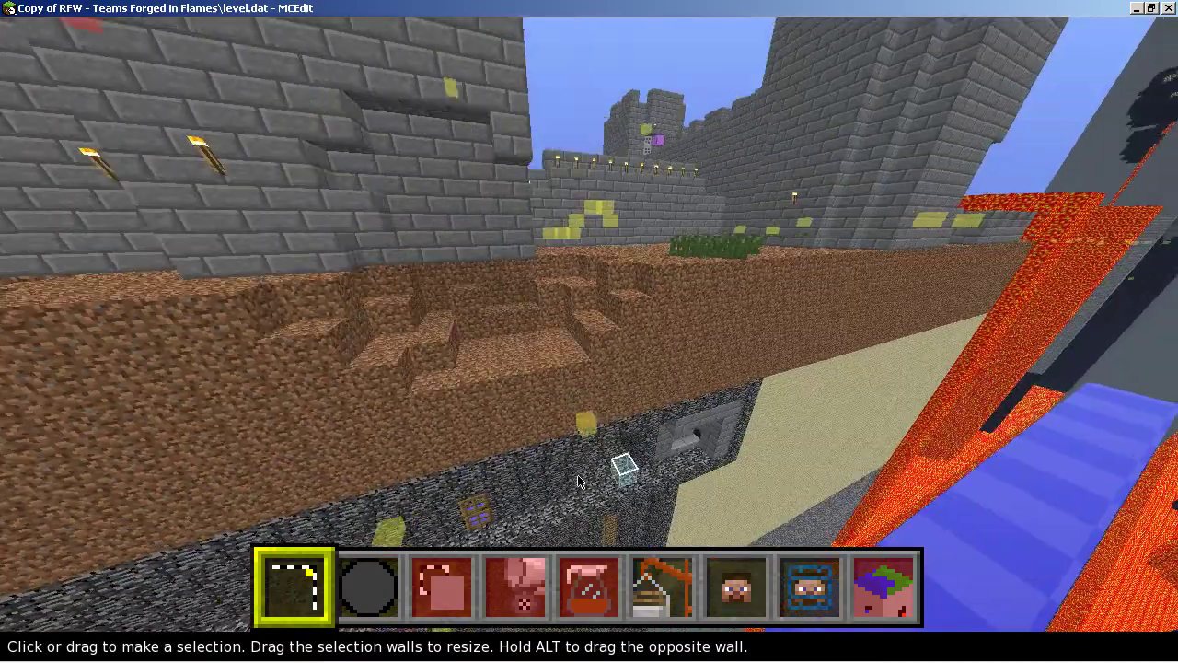
{"action": "key", "text": "k"}
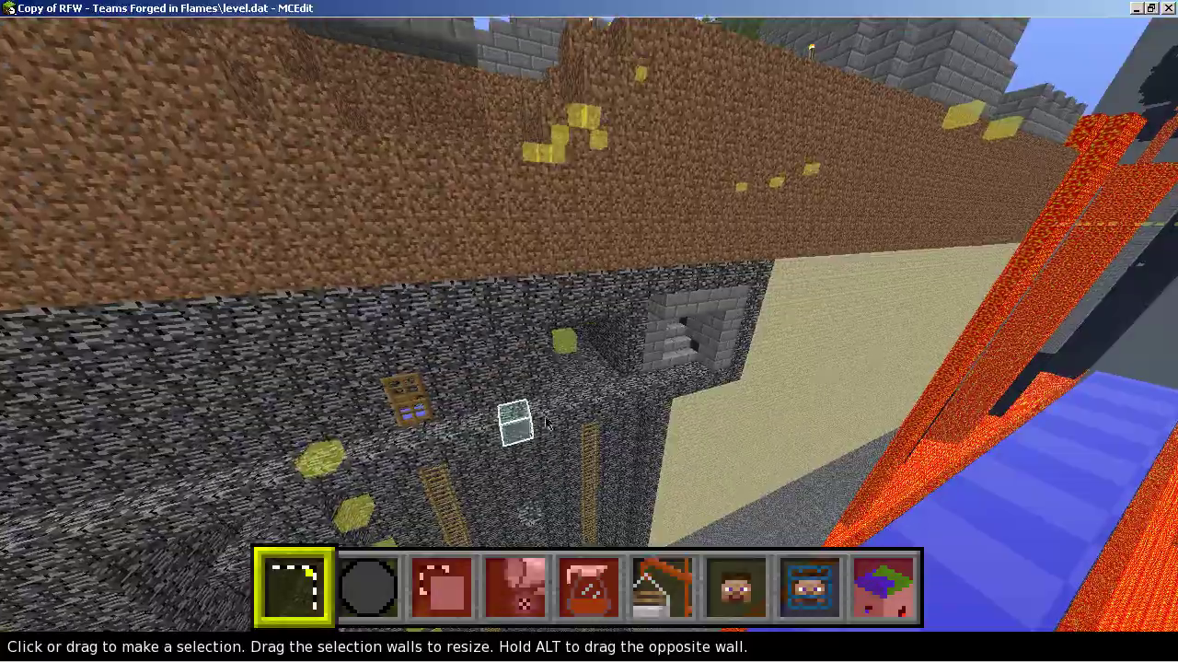
{"action": "key", "text": "k"}
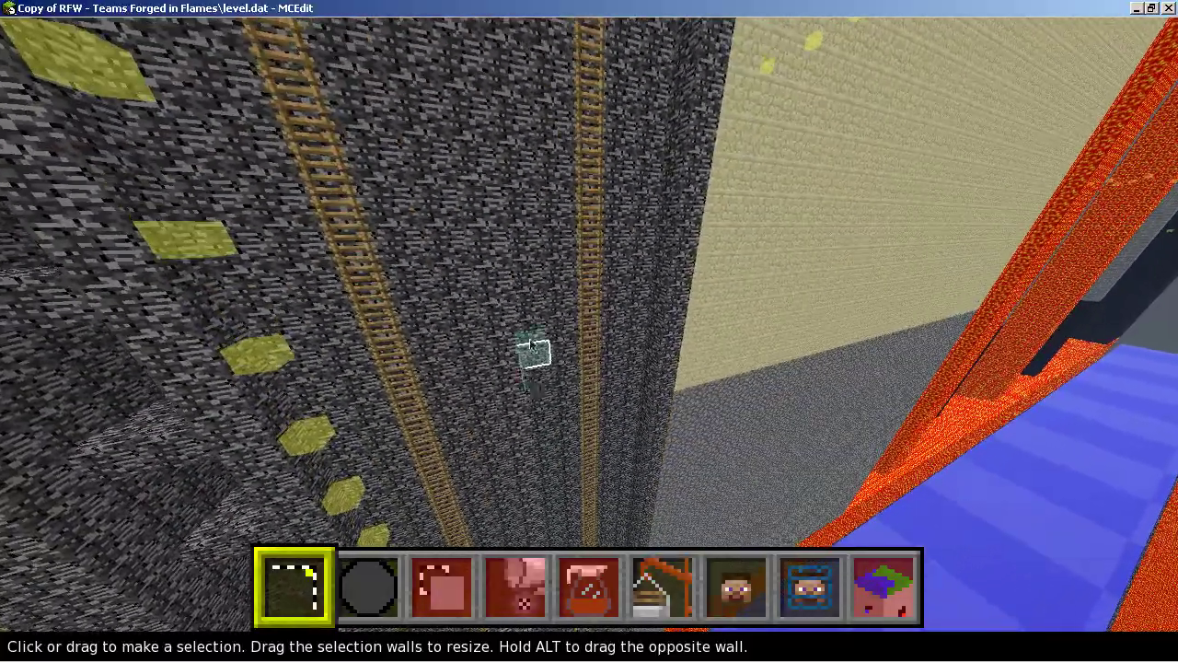
{"action": "right_click", "coordinate": [532, 346]}
{"action": "key", "text": "space"}
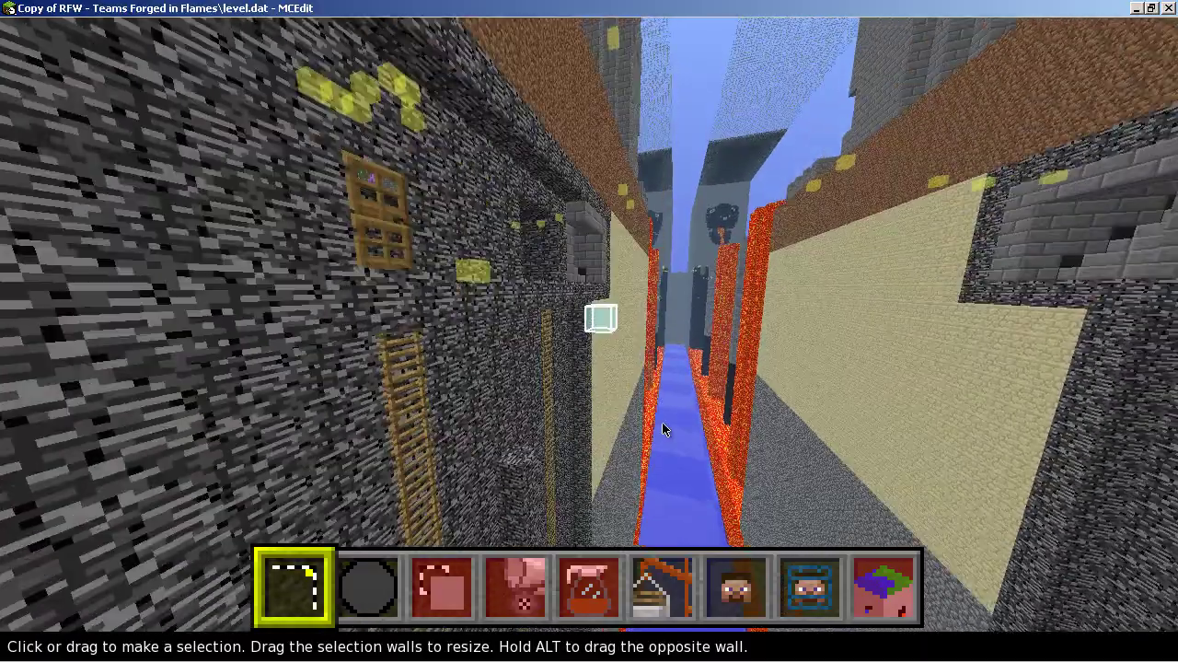
- Check the contents of the chest beside the torch-lit stone-brick wall in the castle courtyard
{"action": "key", "text": "q"}
{"action": "key", "text": "w"}
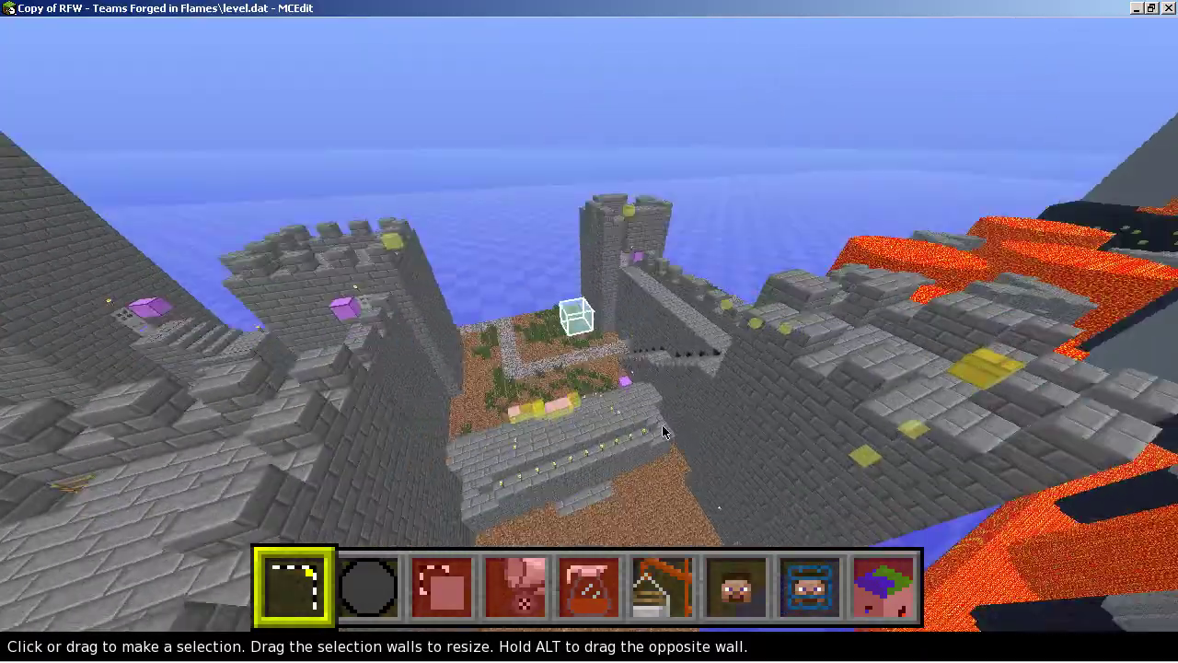
{"action": "key", "text": "w"}
{"action": "right_click", "coordinate": [663, 431]}
{"action": "mouse_move", "coordinate": [542, 366]}
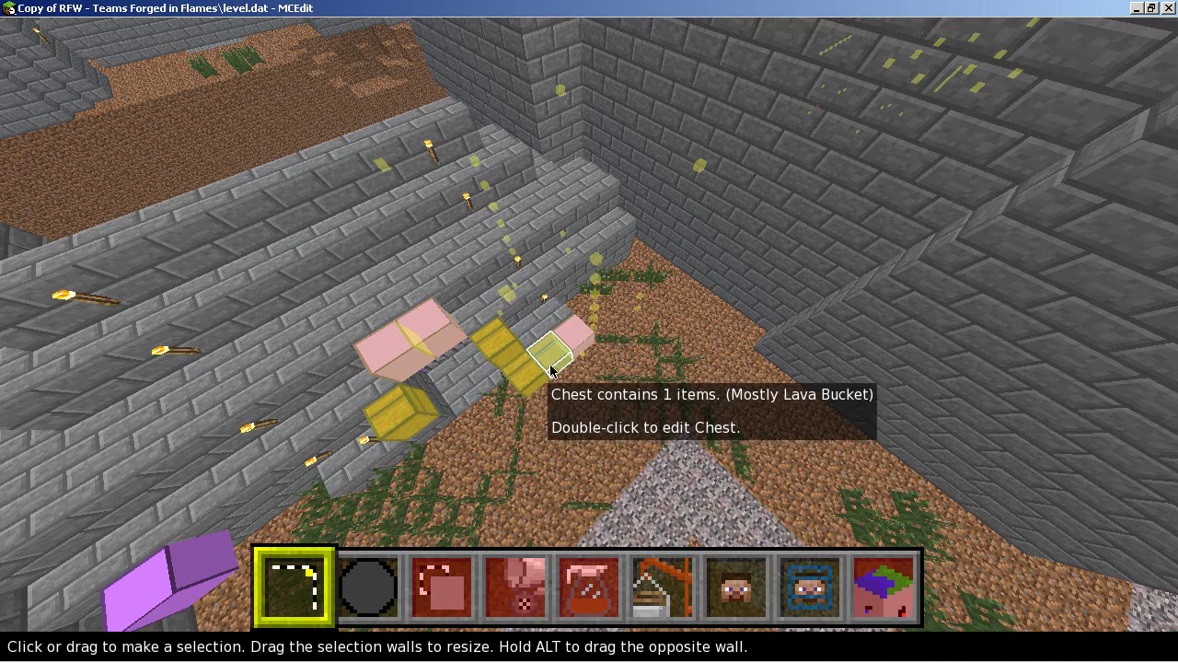
{"action": "right_click", "coordinate": [657, 279]}
- Survey the map from the castle courtyard along the water channel to the forest island and its glowstone-roofed hut
{"action": "key", "text": "s"}
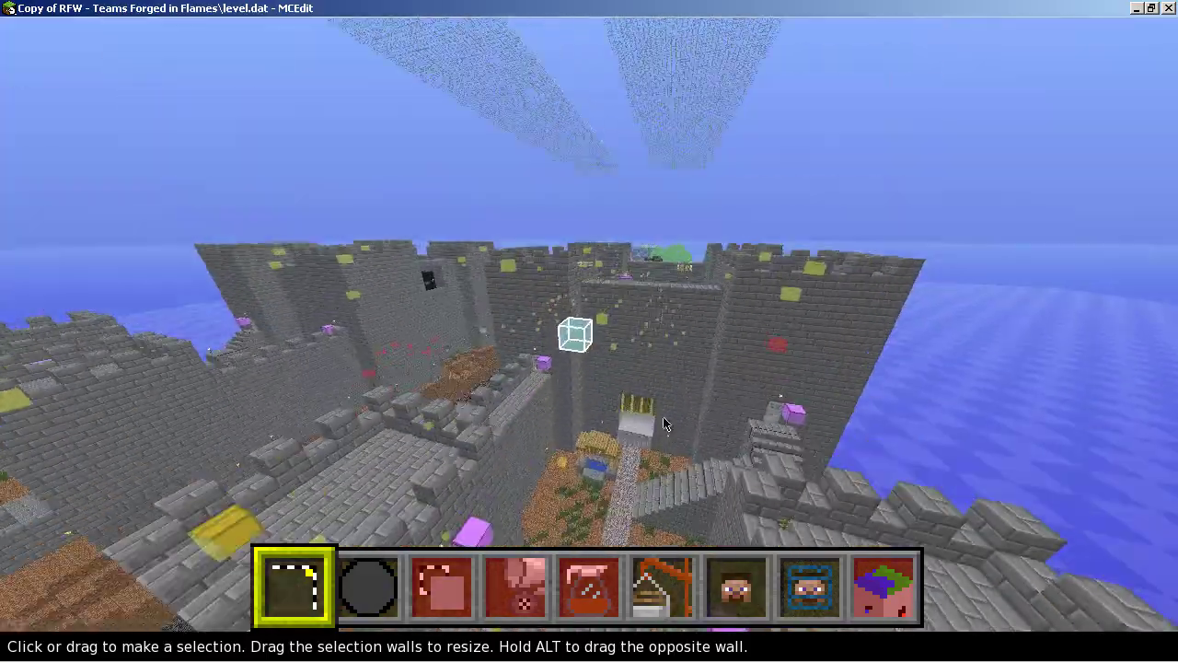
{"action": "key", "text": "w"}
{"action": "key", "text": "w"}
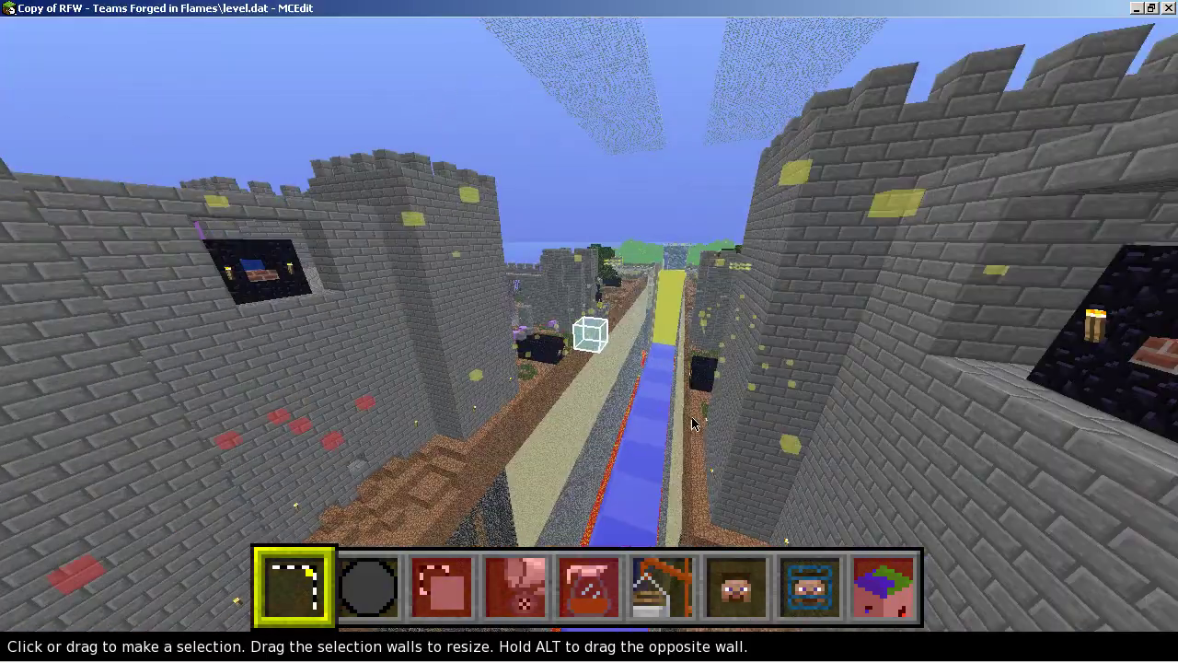
{"action": "key", "text": "w"}
{"action": "right_click", "coordinate": [663, 413]}
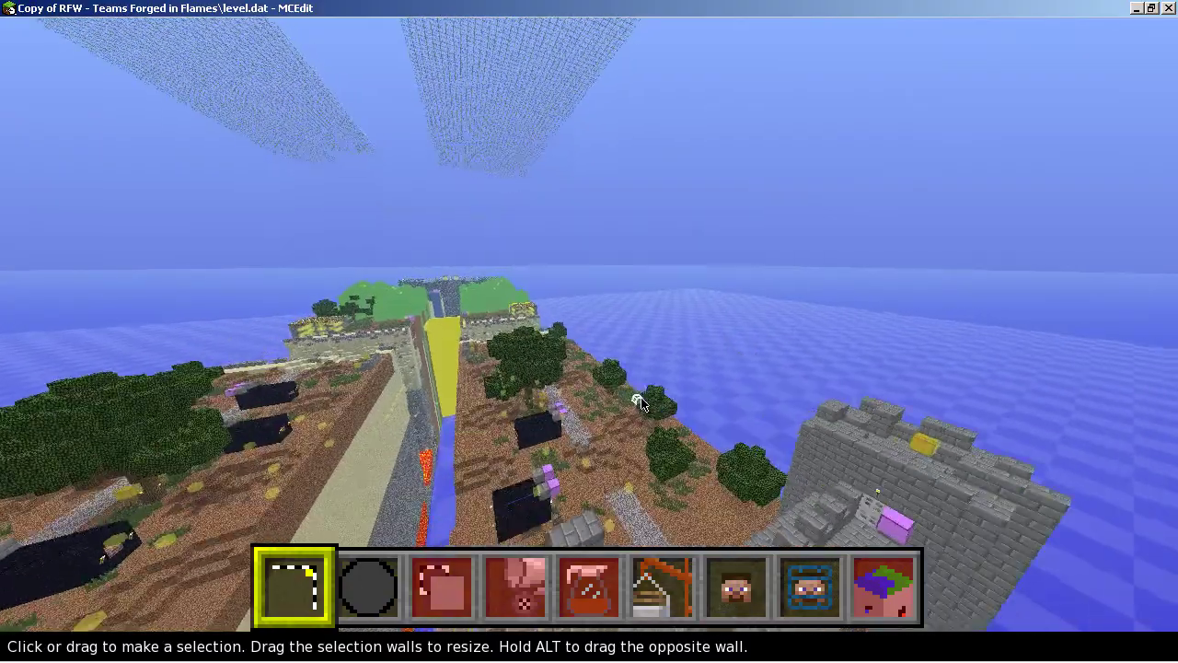
{"action": "key", "text": "w"}
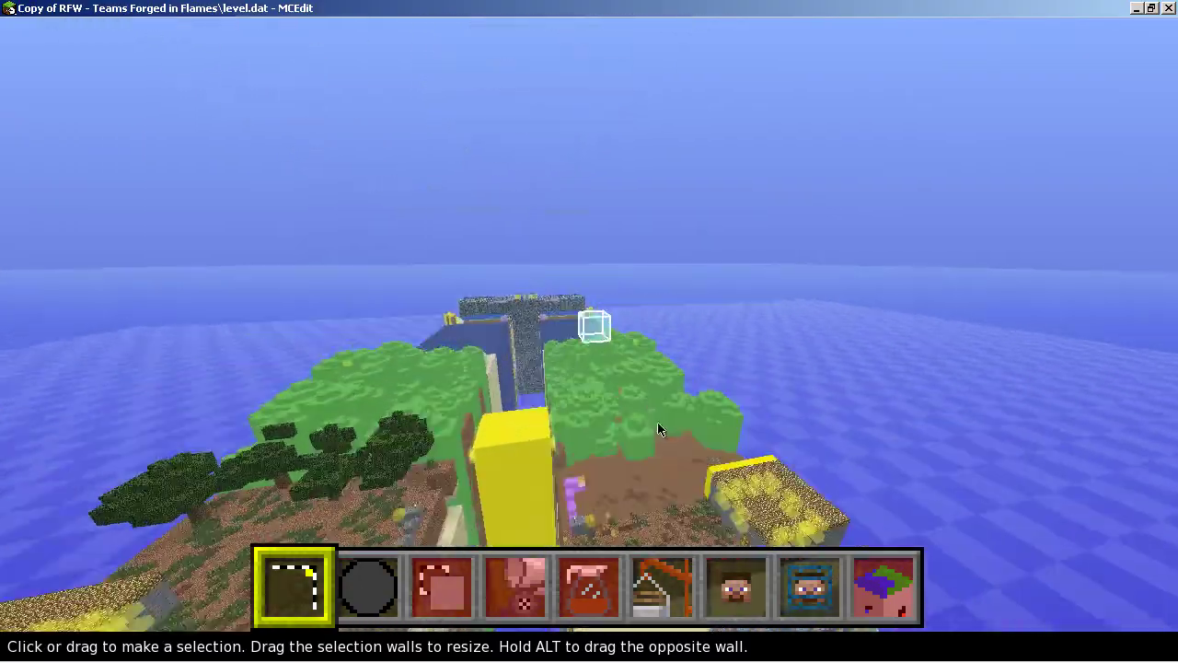
{"action": "key", "text": "w"}
{"action": "key", "text": "l"}
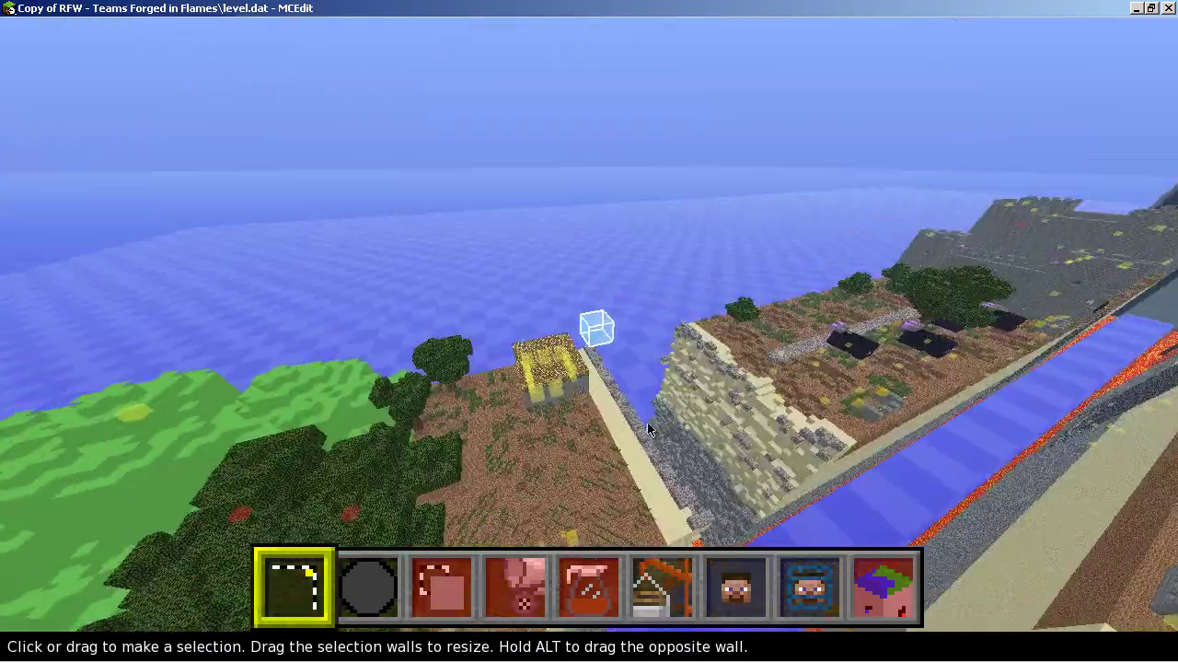
- Examine the forest, sandy beach and water basin up to the dirt strip beside the glowstone-patterned structure
{"action": "key", "text": "j"}
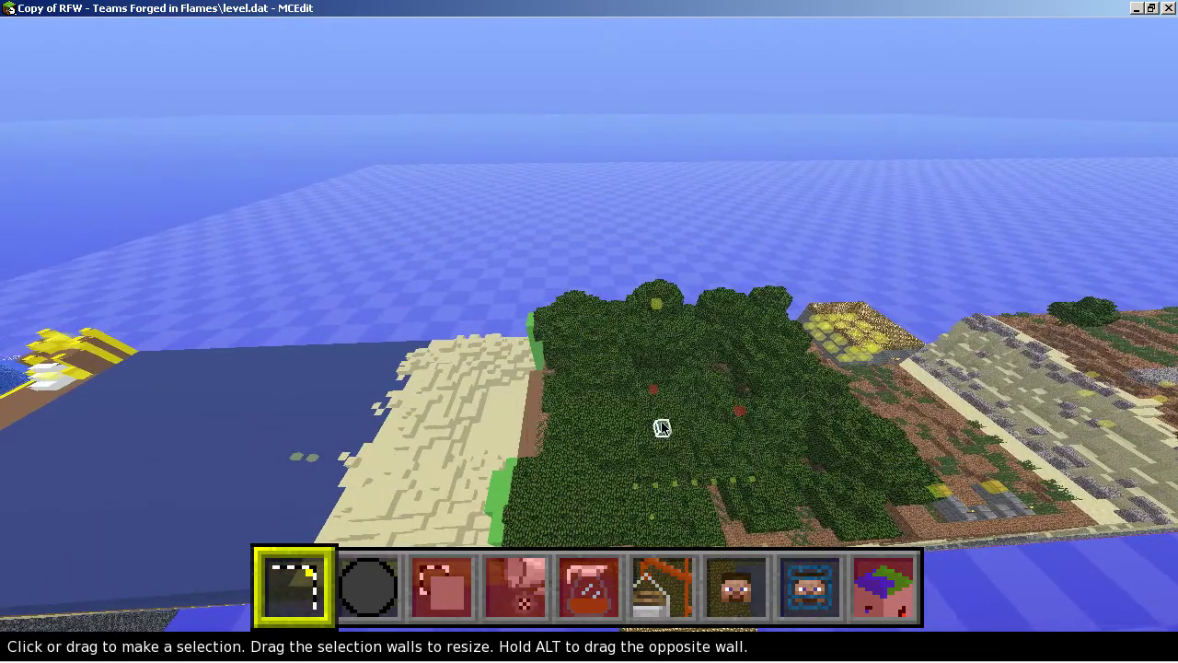
{"action": "key", "text": "j"}
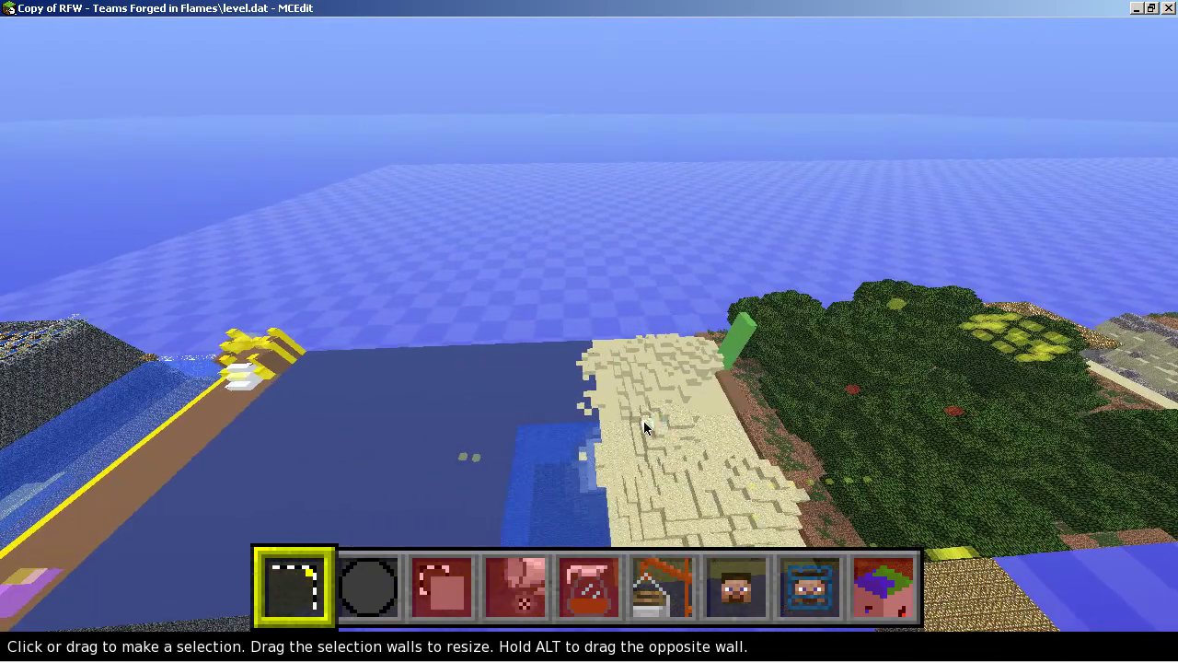
{"action": "key", "text": "l"}
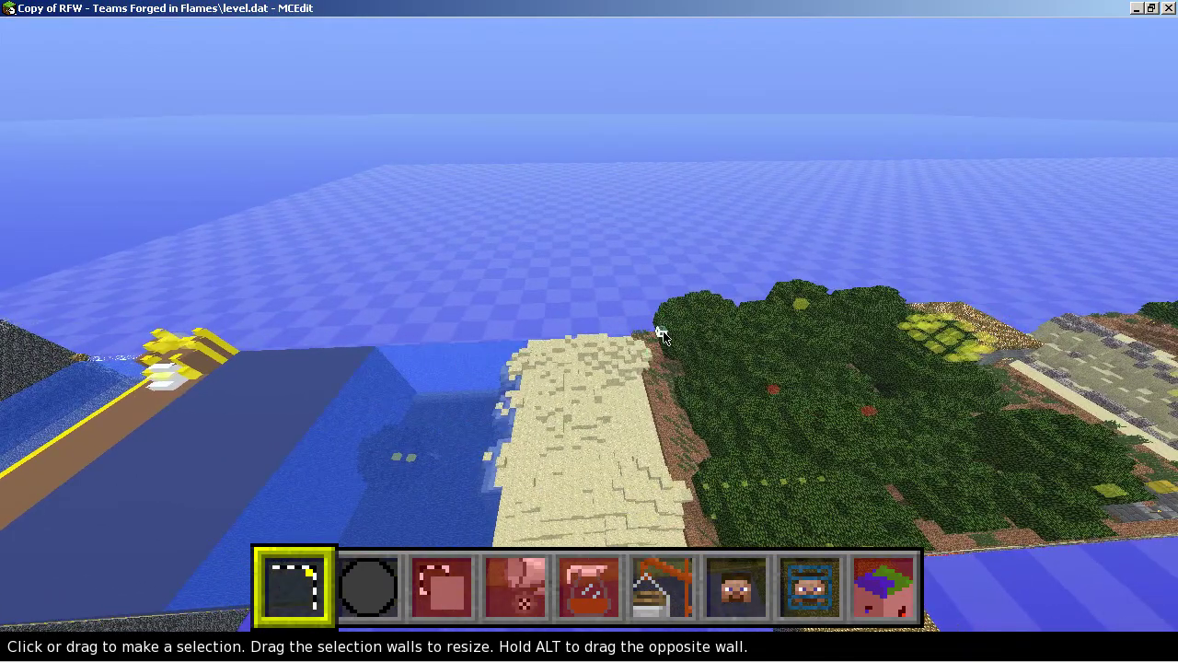
{"action": "key", "text": "l"}
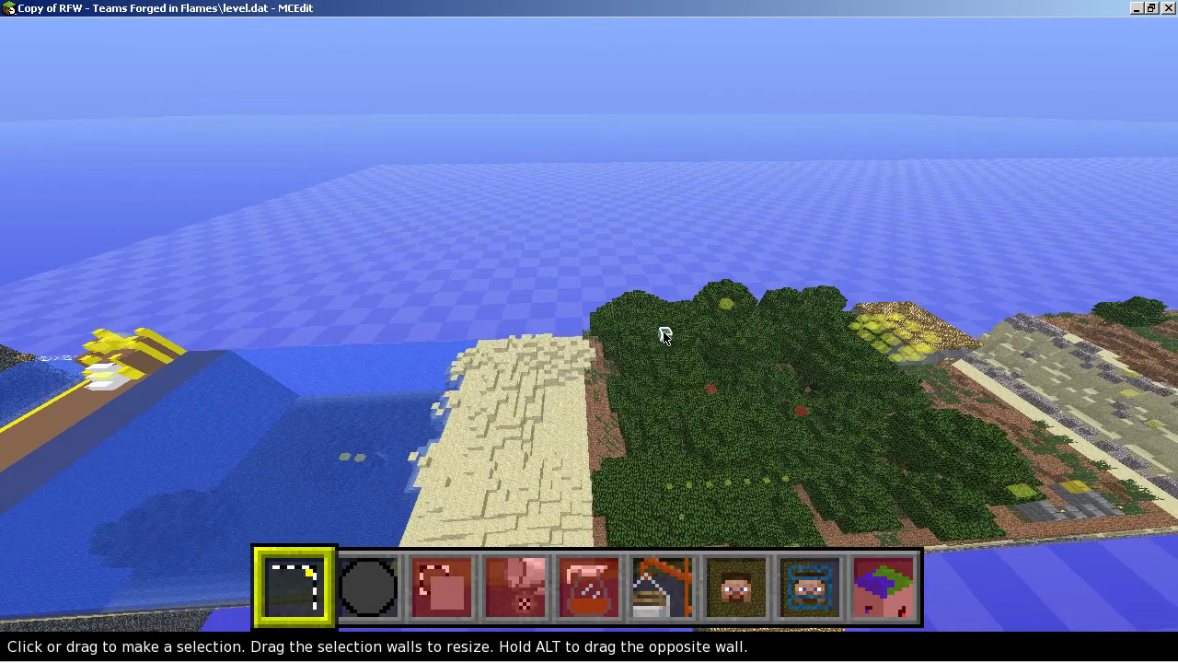
{"action": "key", "text": "l"}
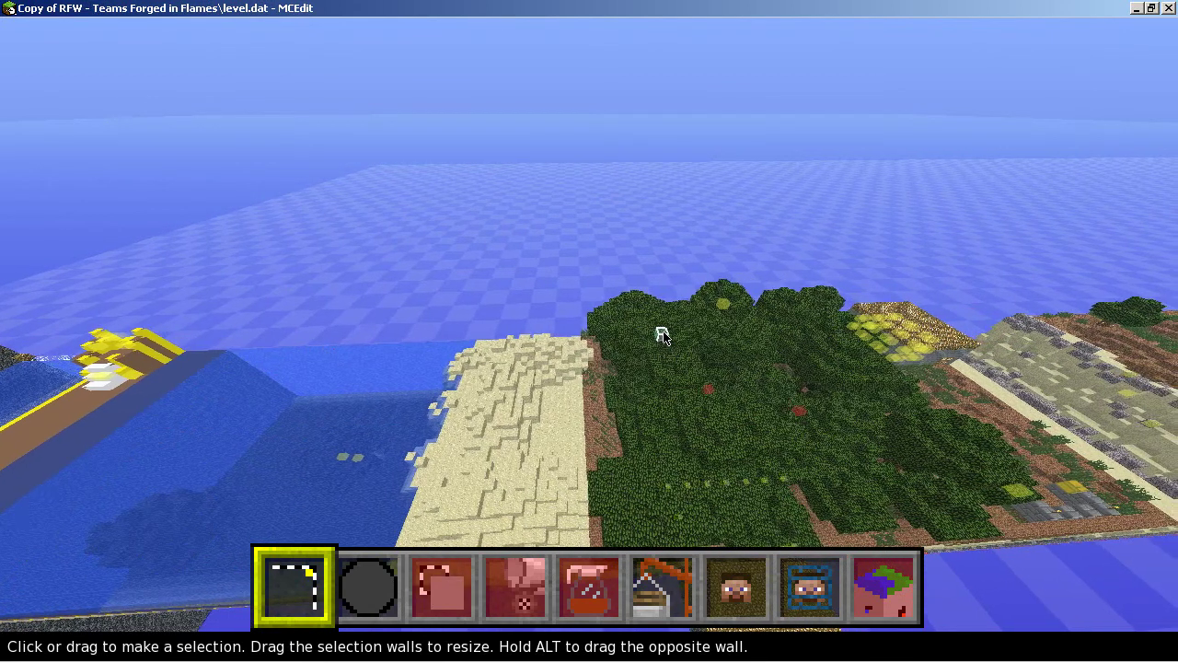
{"action": "key", "text": "j"}
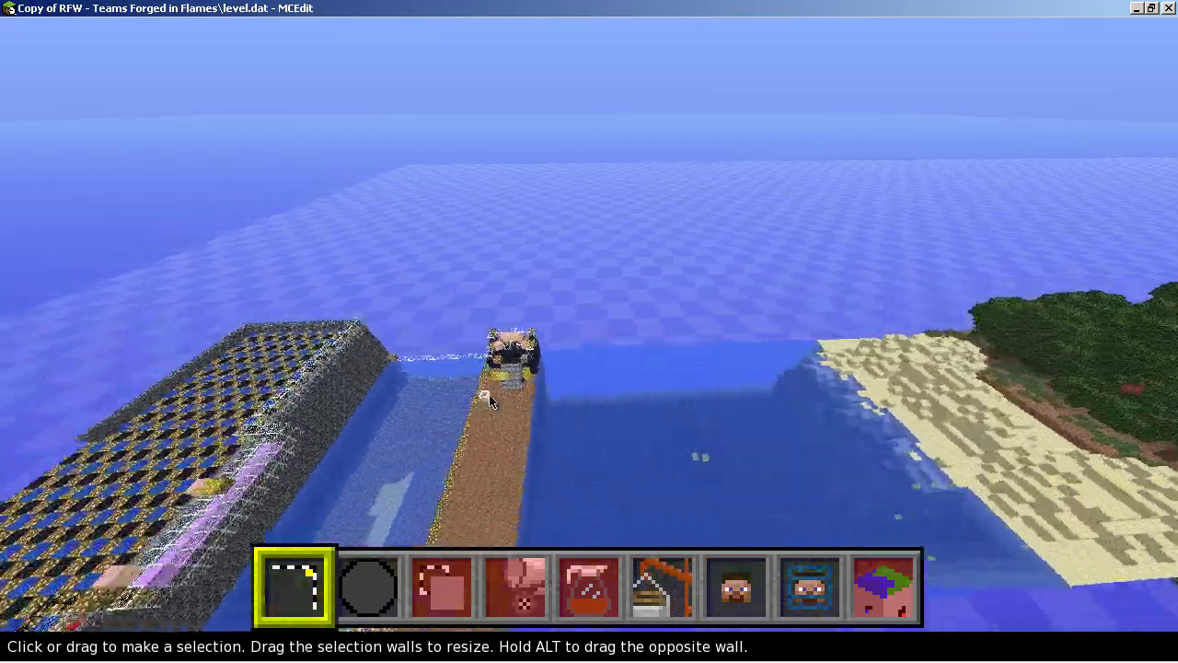
{"action": "key", "text": "l"}
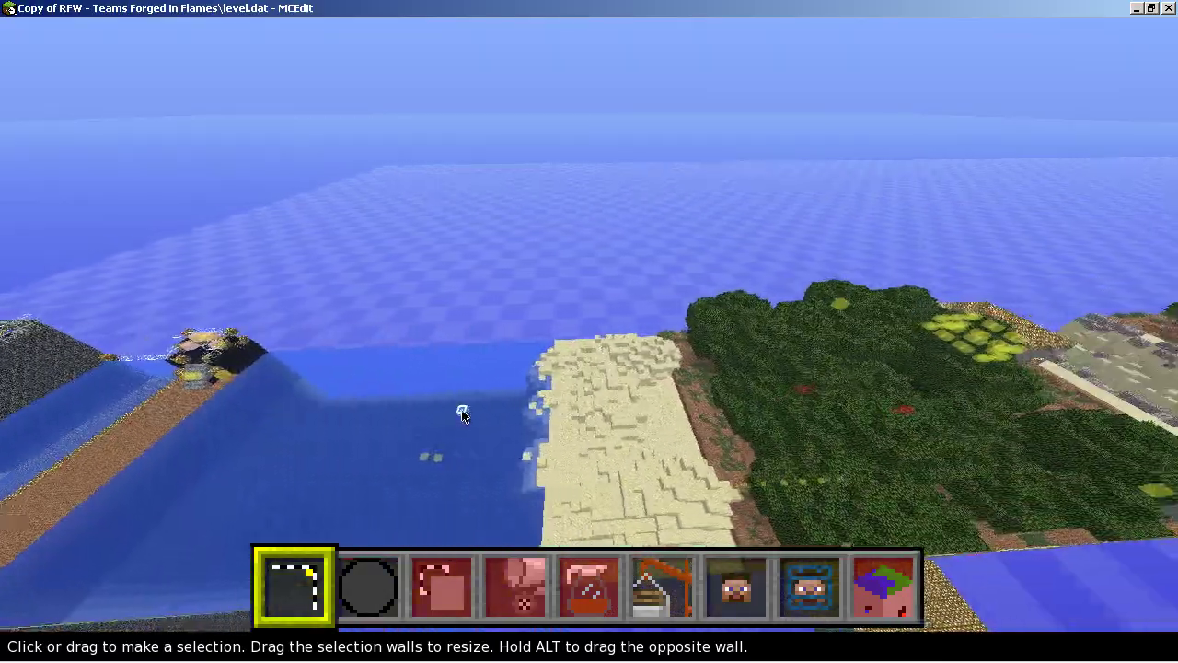
- Inspect the chests inside the glowstone-roofed stone-brick hut next to the forest
{"action": "key", "text": "w"}
{"action": "right_click", "coordinate": [663, 430]}
{"action": "key", "text": "w"}
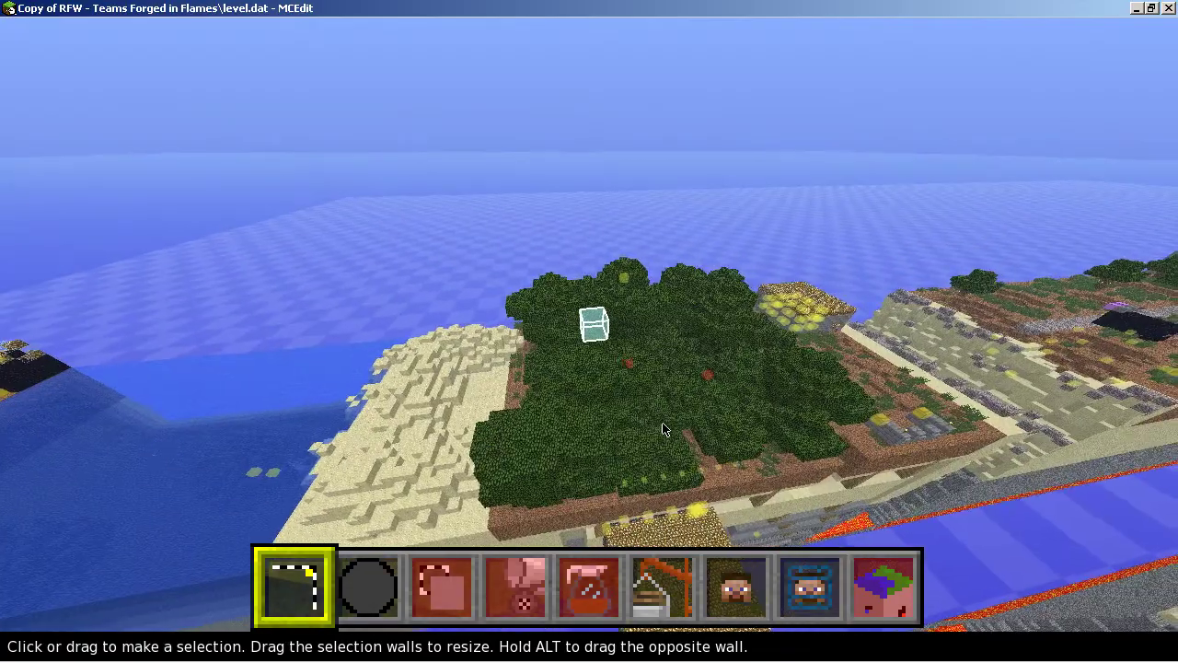
{"action": "key", "text": "w"}
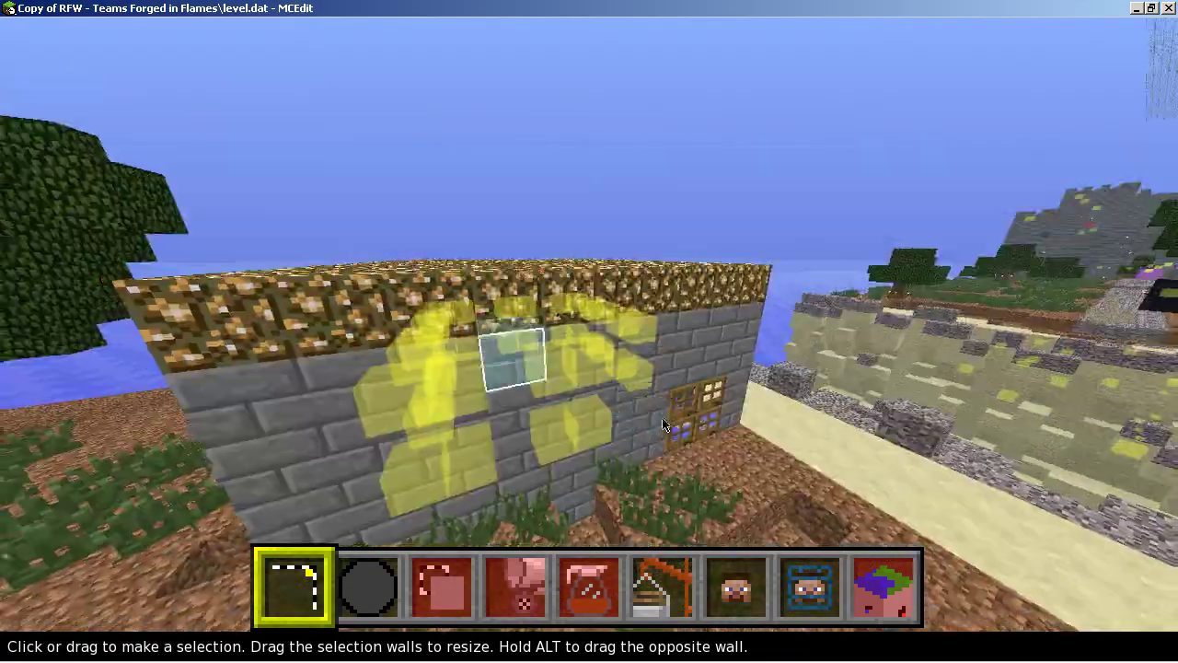
{"action": "key", "text": "s"}
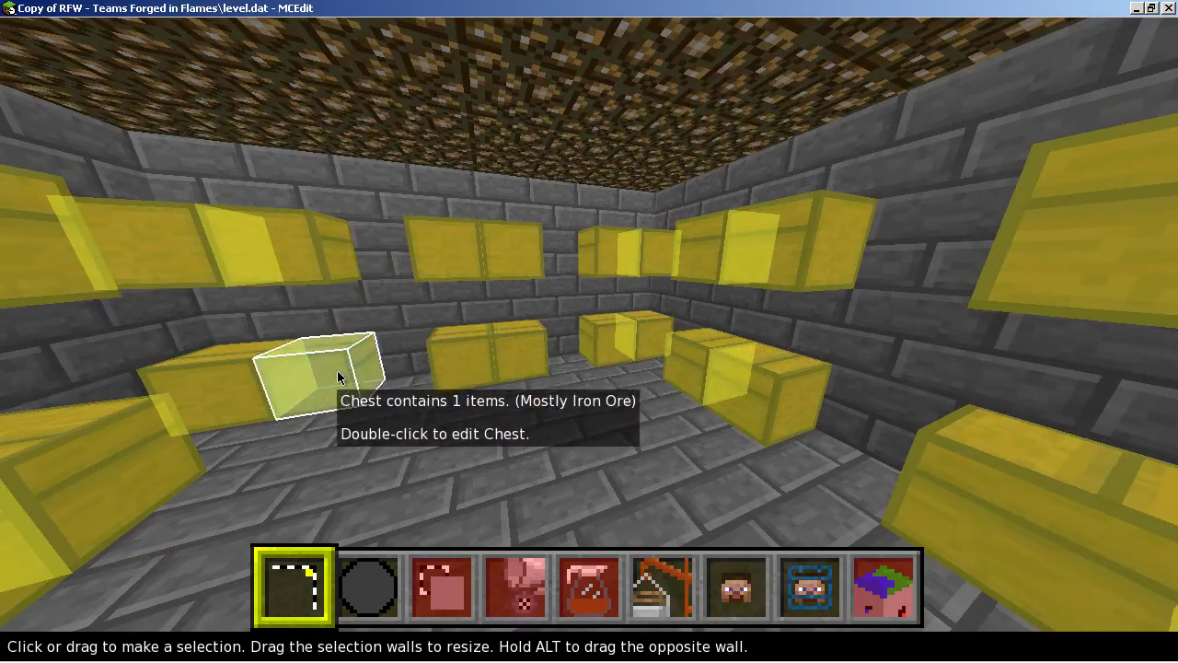
{"action": "key", "text": "d"}
- Examine the layered mine levels under the island, with their wooden supports and the glass-fronted brick room
{"action": "right_click", "coordinate": [465, 272]}
{"action": "key", "text": "s"}
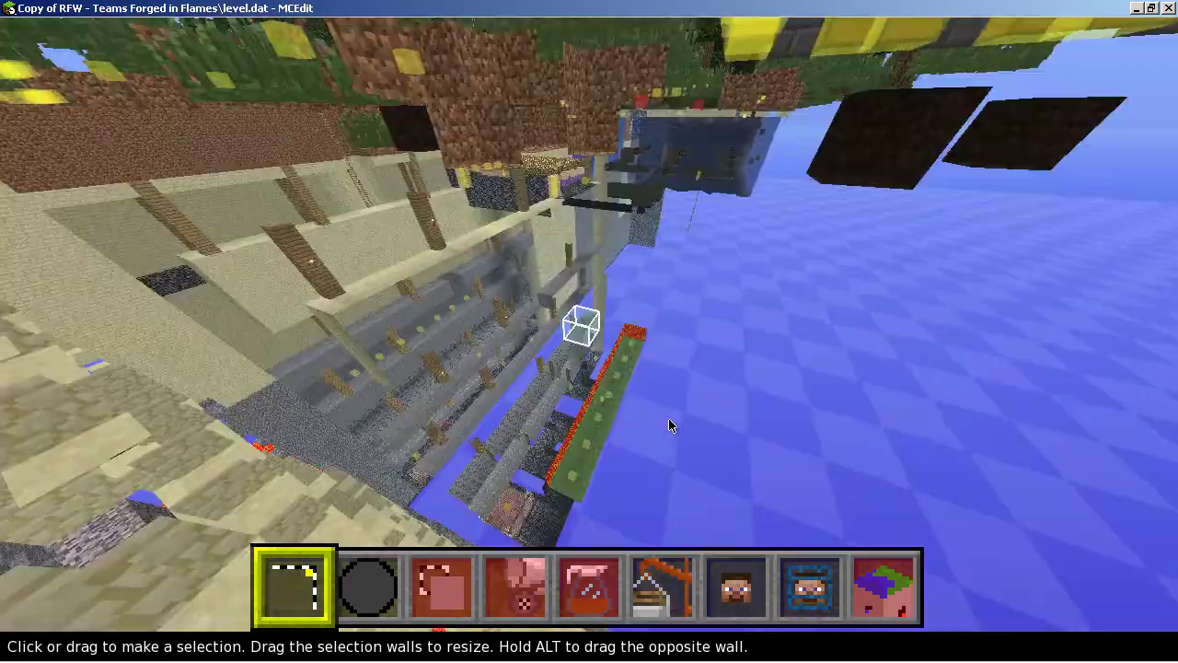
{"action": "key", "text": "w"}
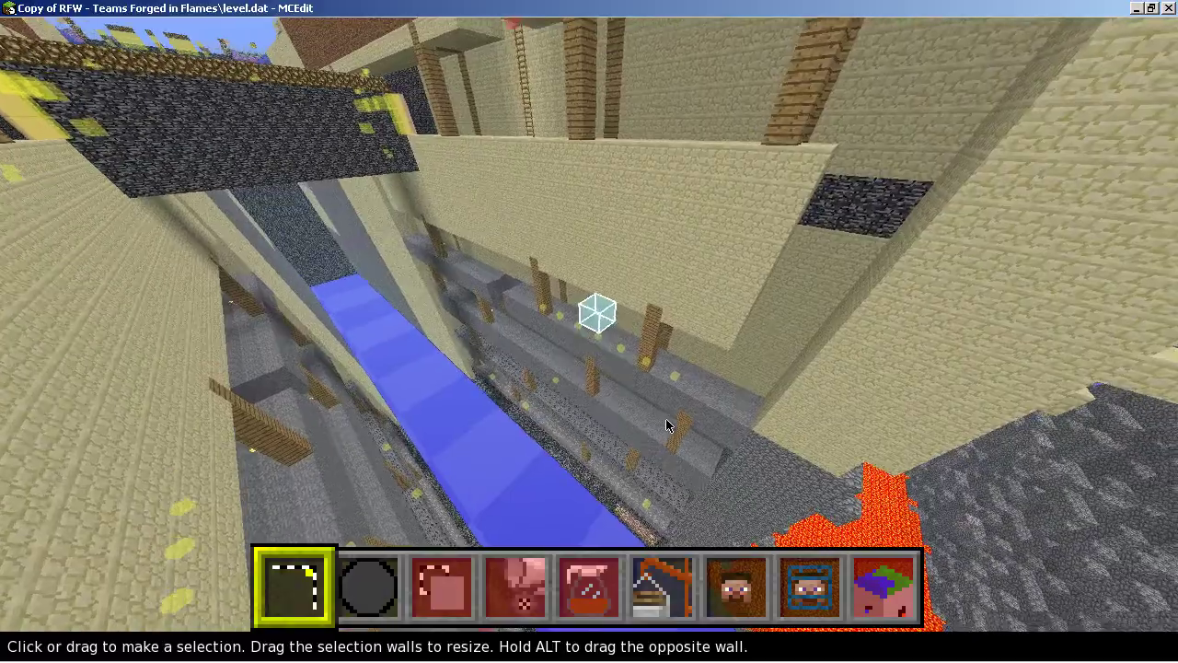
{"action": "key", "text": "w"}
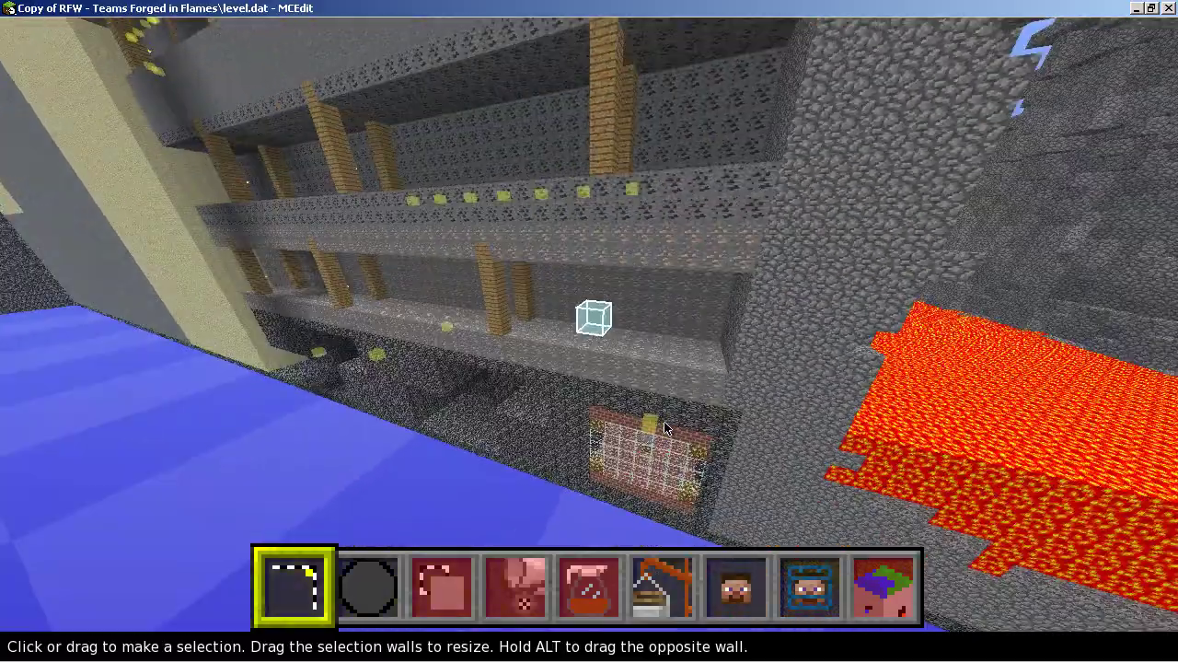
{"action": "key", "text": "w"}
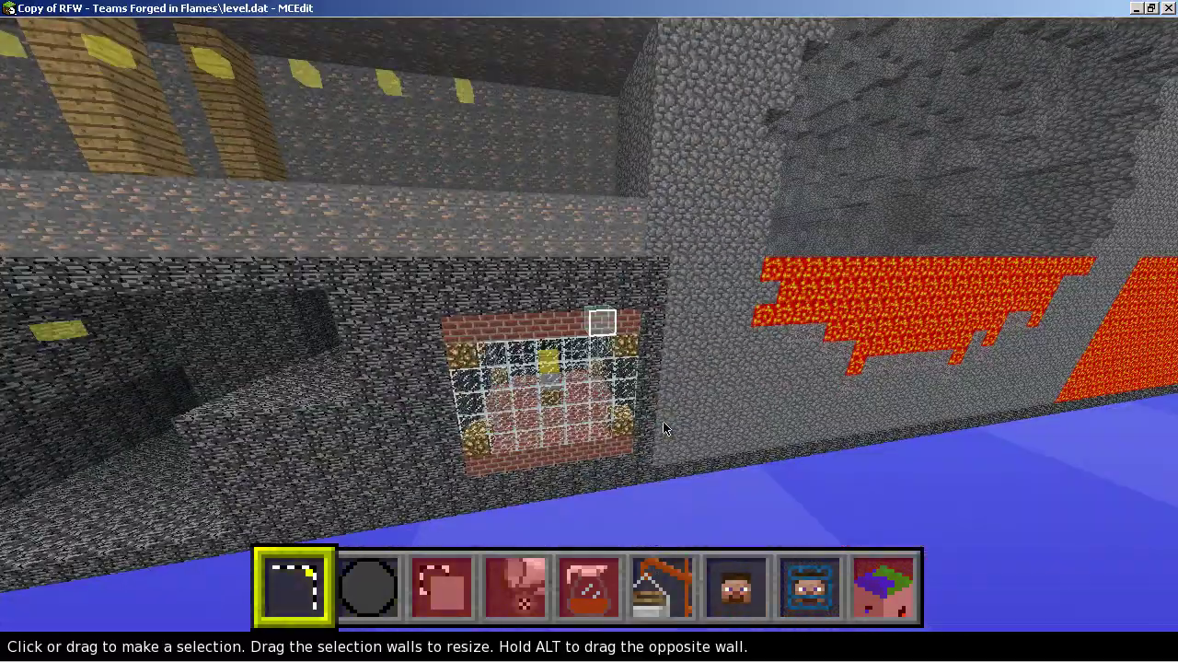
{"action": "key", "text": "q"}
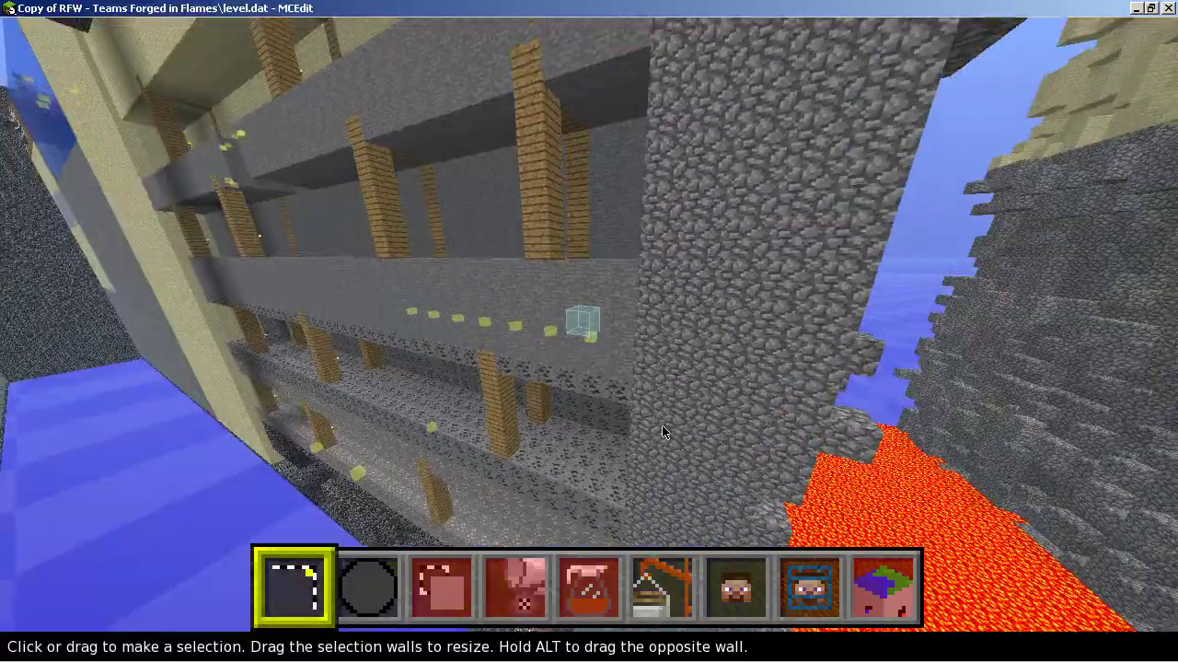
{"action": "key", "text": "q"}
- Survey the island surface around the forest, the glowstone-roofed hut, the sandy ravine and the glowstone bridge
{"action": "right_click", "coordinate": [663, 429]}
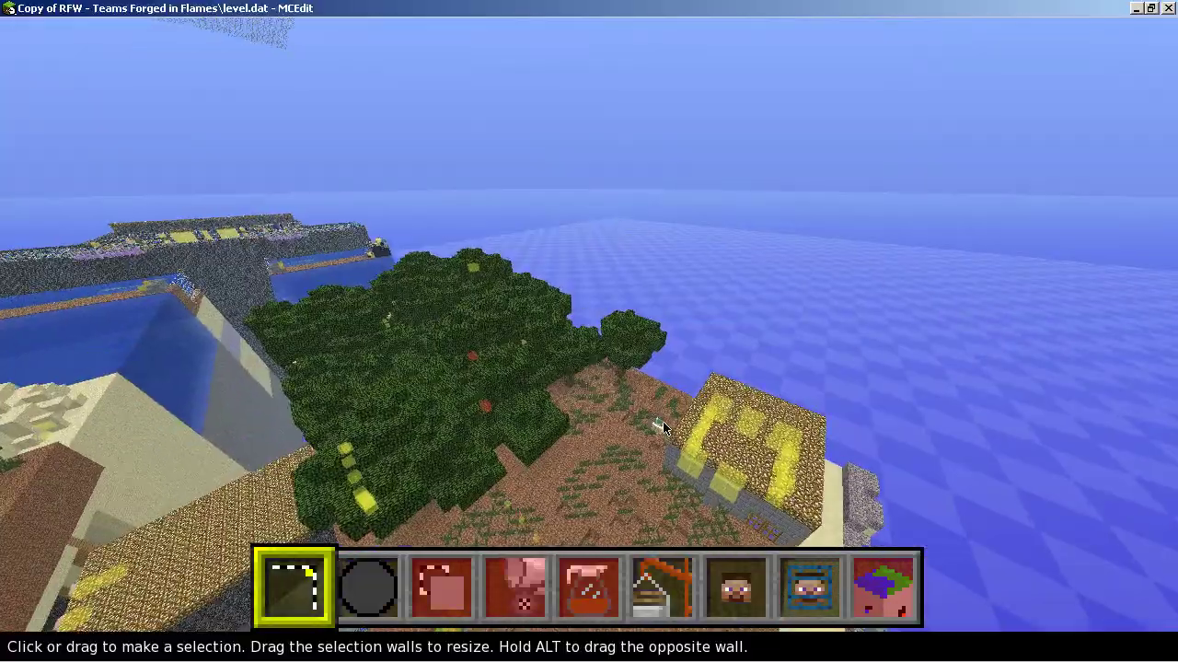
{"action": "right_click", "coordinate": [663, 425]}
{"action": "key", "text": "d"}
{"action": "key", "text": "z"}
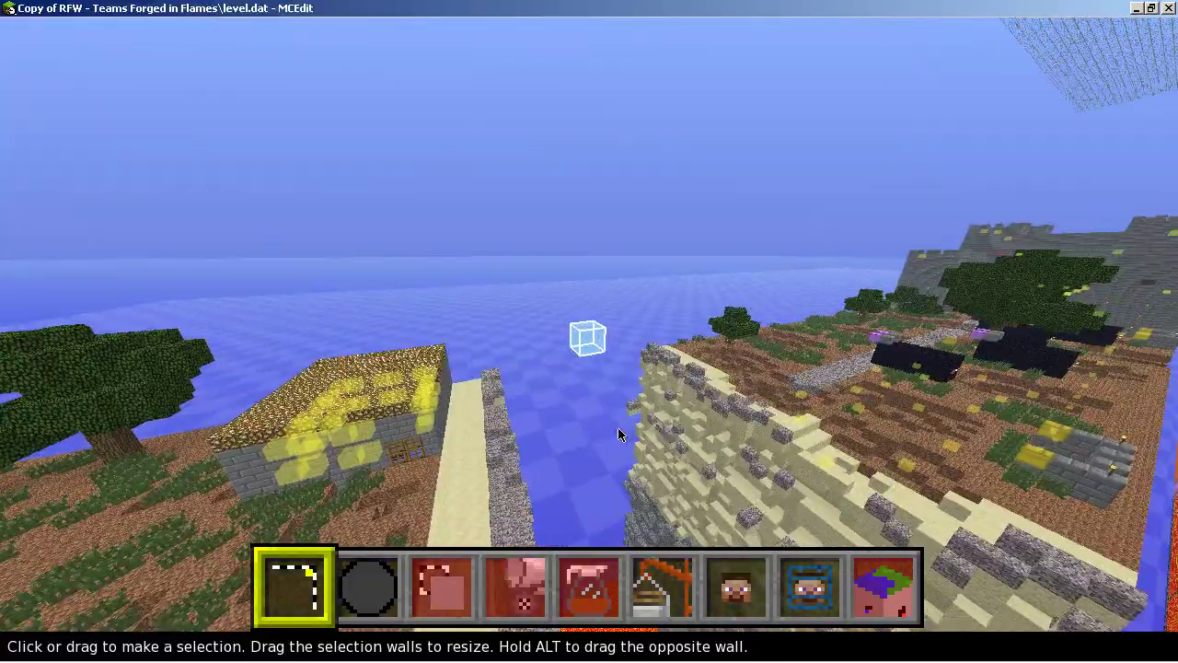
{"action": "key", "text": "a"}
{"action": "key", "text": "w"}
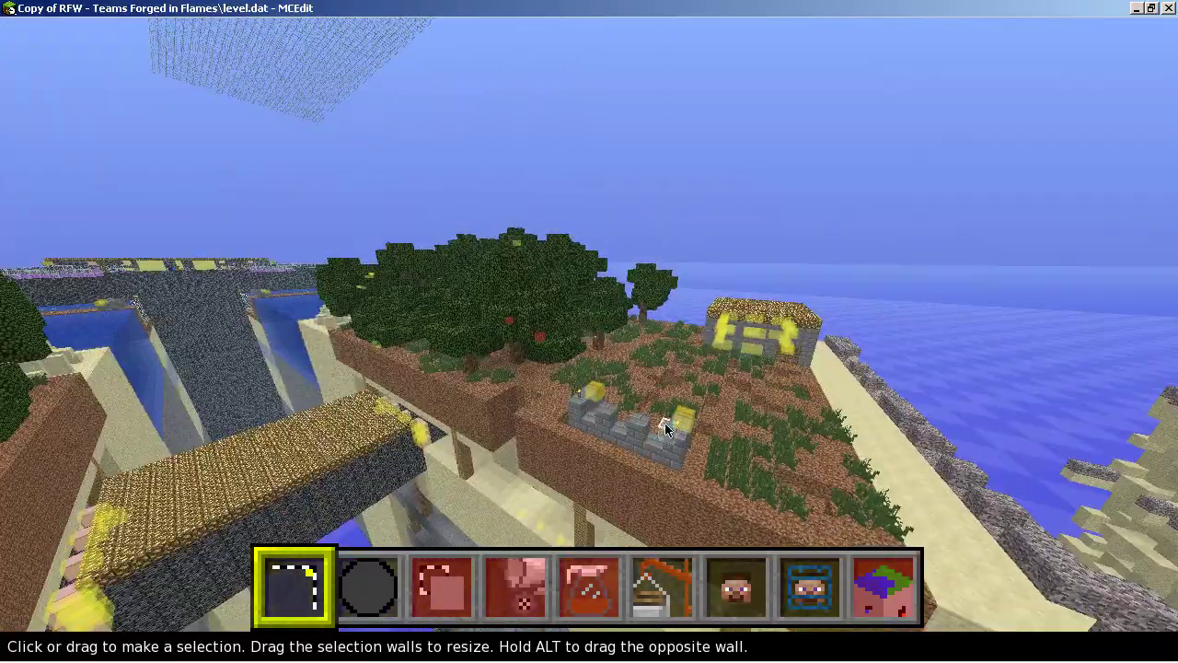
- Examine the paired islands along the central channel and the glowstone-topped bridge spanning the ravine
{"action": "key", "text": "l"}
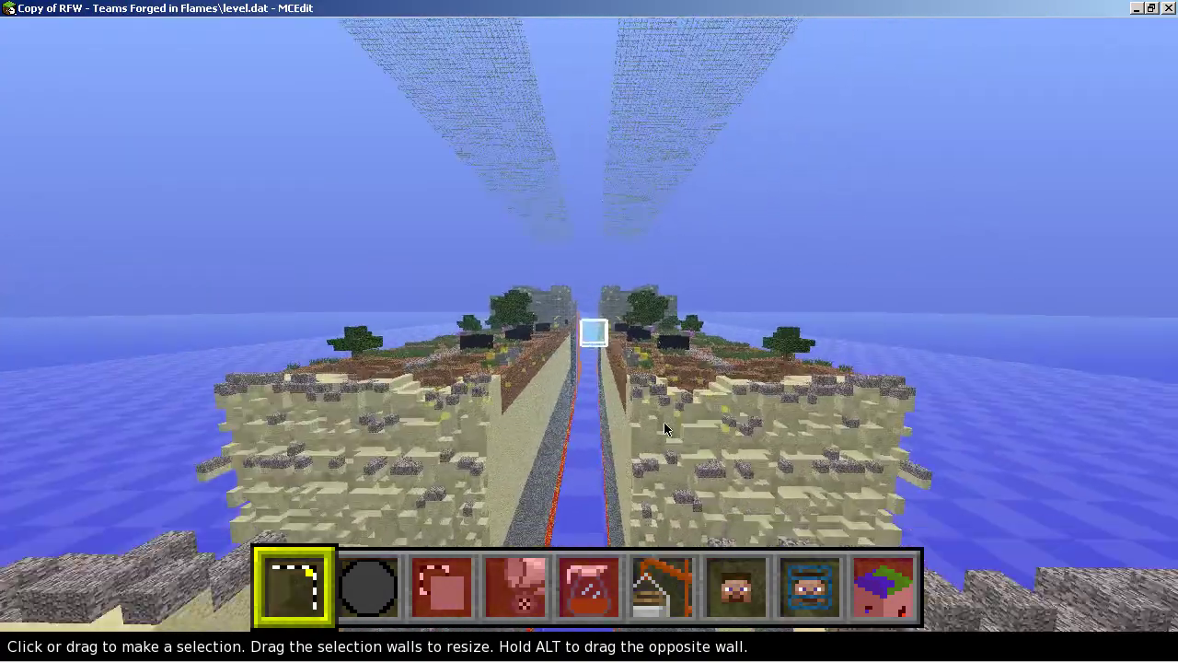
{"action": "right_click", "coordinate": [664, 429]}
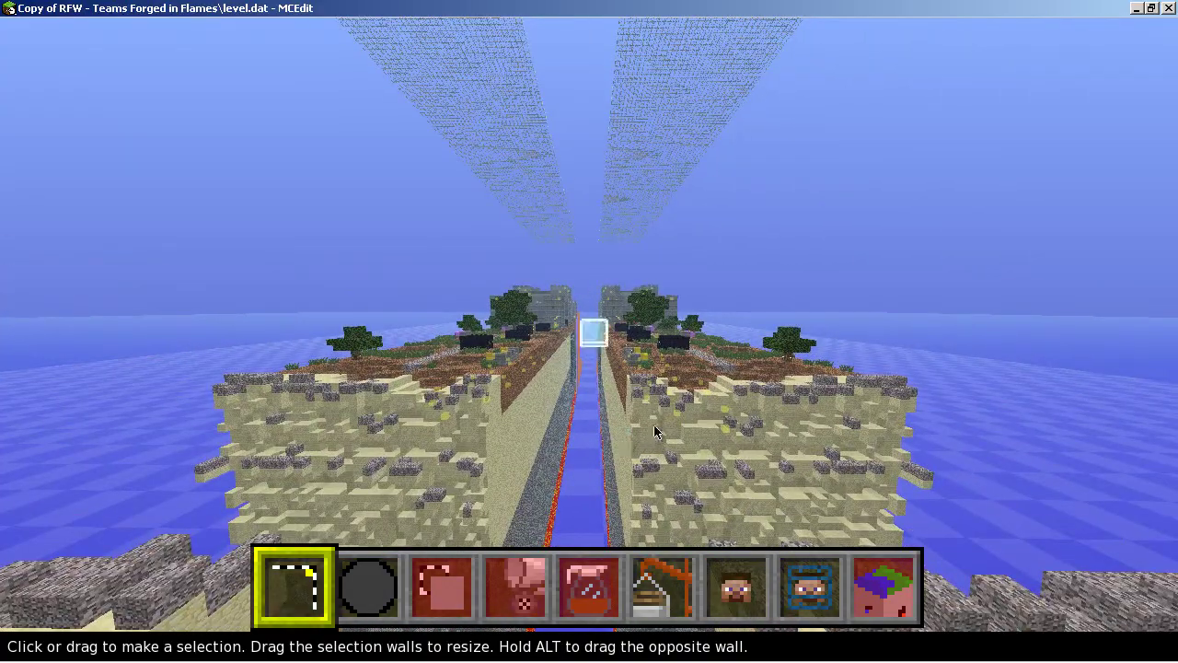
{"action": "key", "text": "a"}
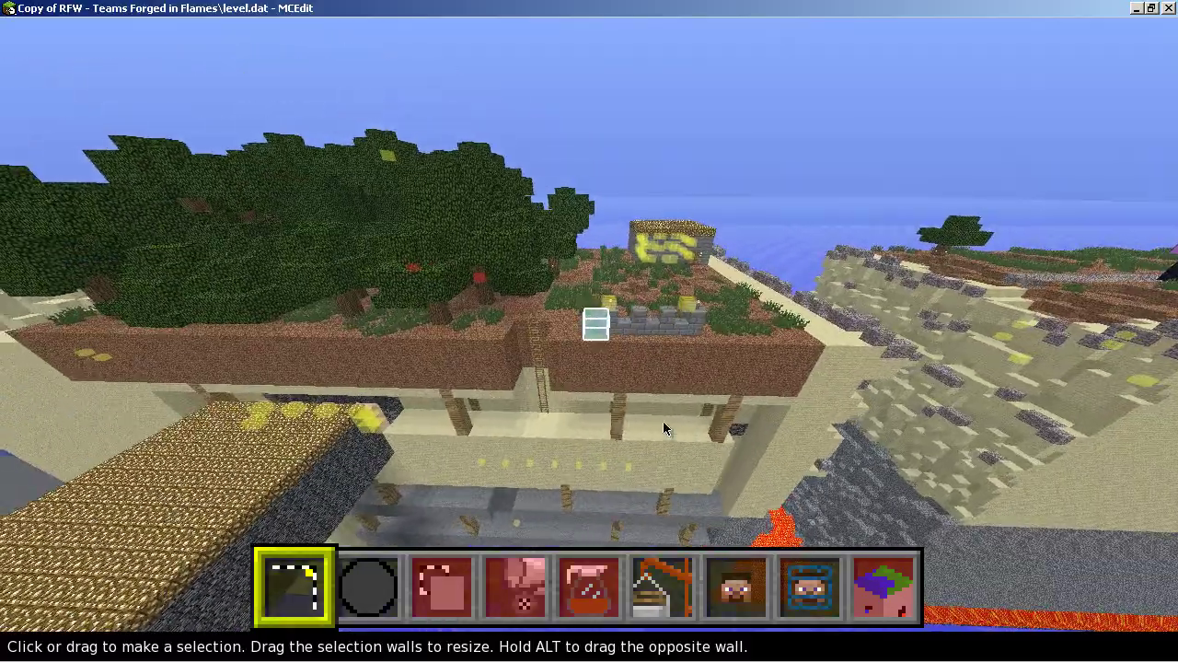
{"action": "key", "text": "j"}
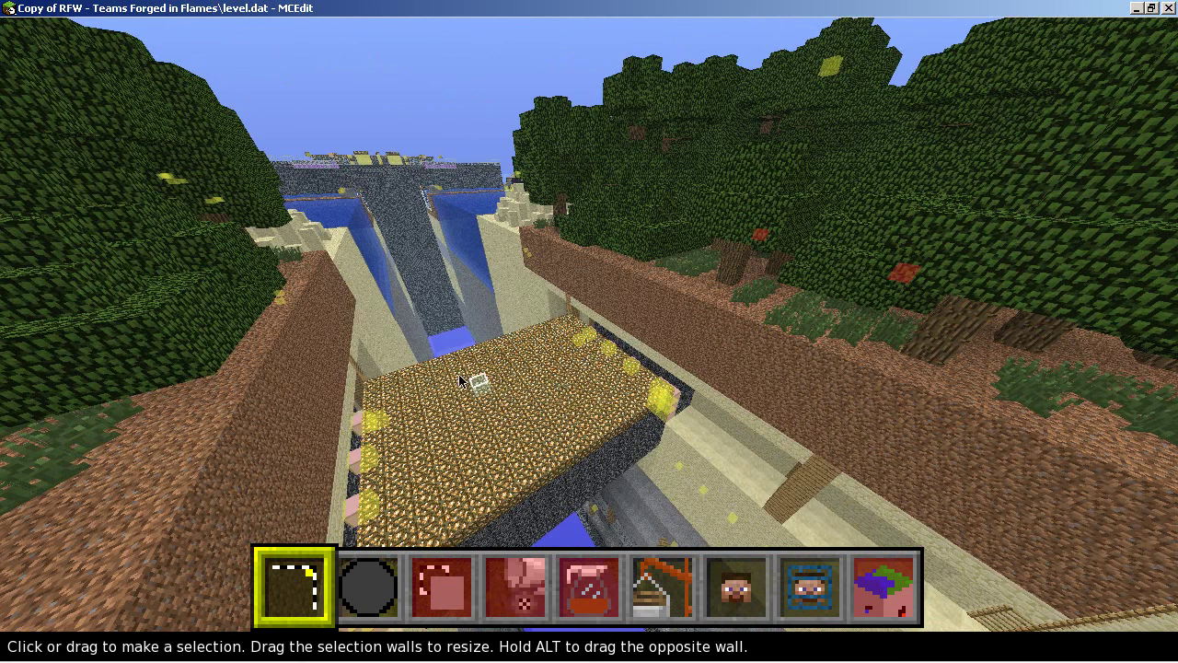
{"action": "right_click", "coordinate": [581, 384]}
{"action": "key", "text": "d"}
{"action": "key", "text": "space"}
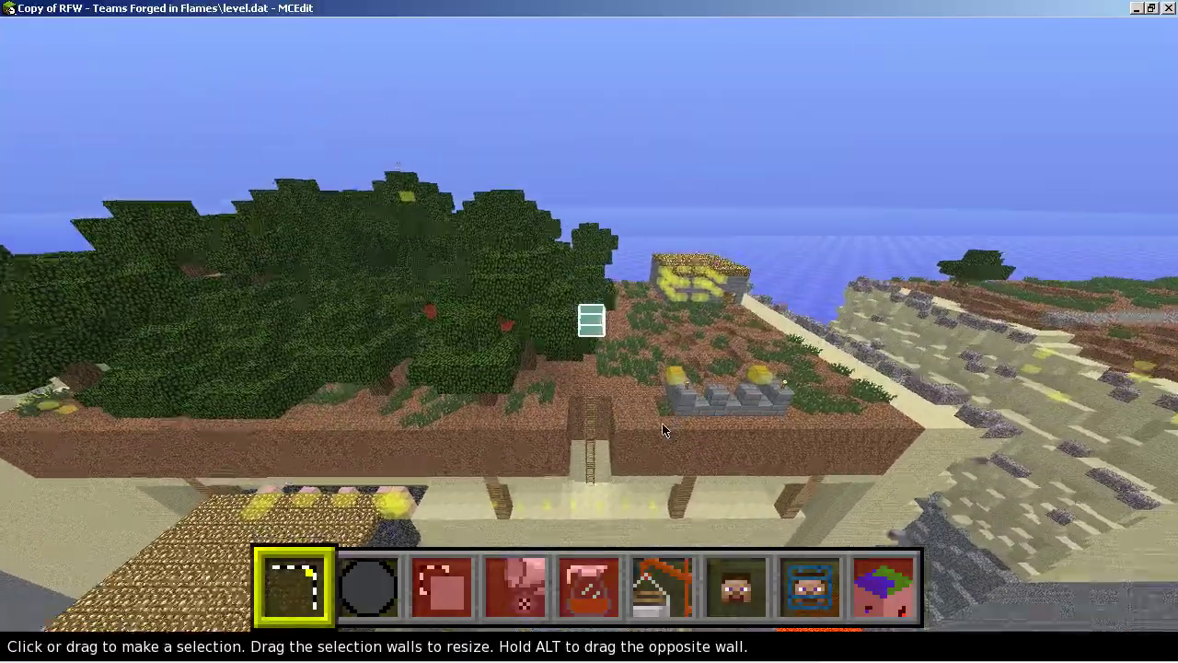
- Survey the forest island from above, including the tree canopy, the glowstone-roofed hut and the water basin beyond
{"action": "key", "text": "shift"}
{"action": "key", "text": "space"}
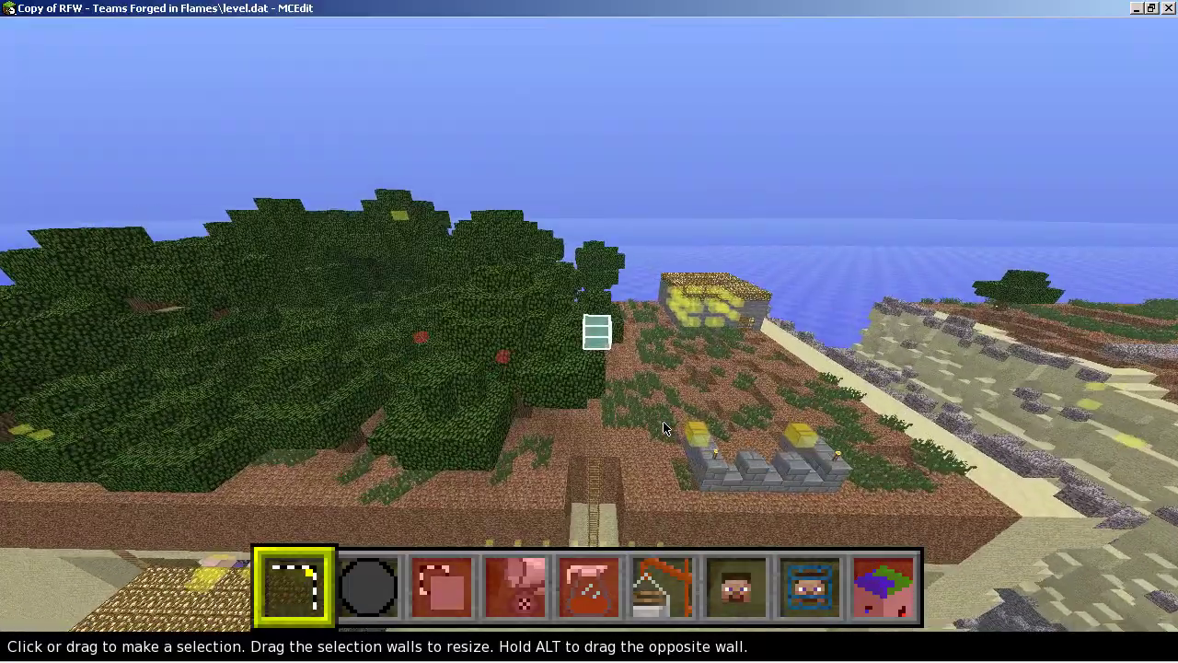
{"action": "key", "text": "space"}
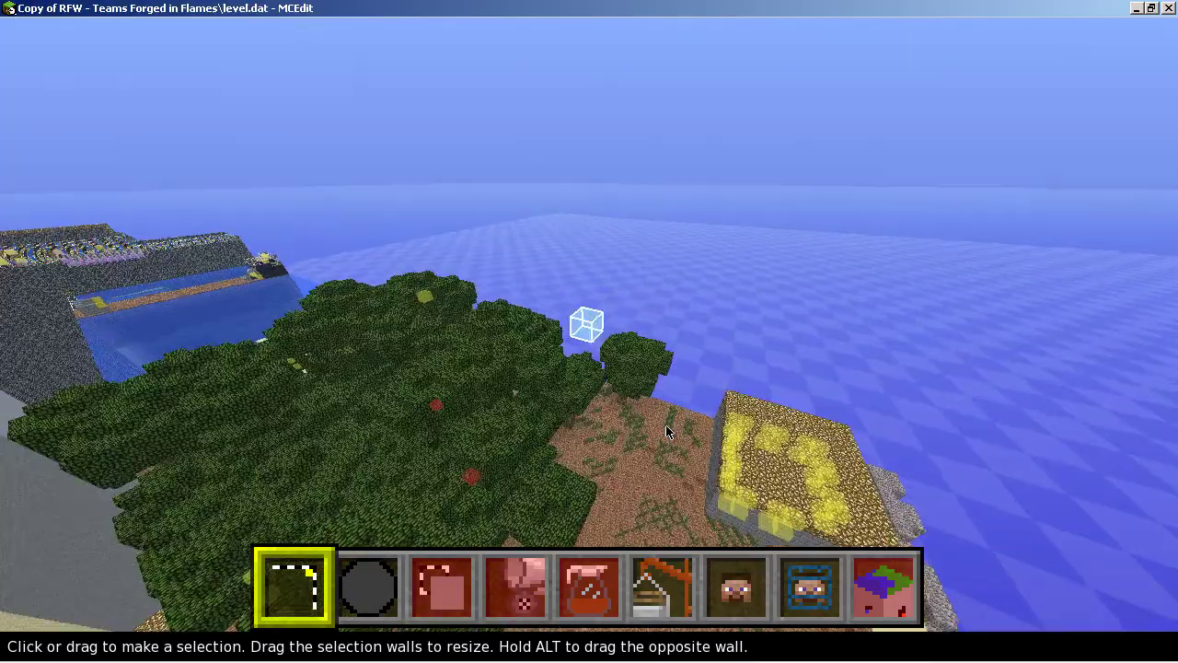
{"action": "key", "text": "space"}
{"action": "right_click", "coordinate": [677, 426]}
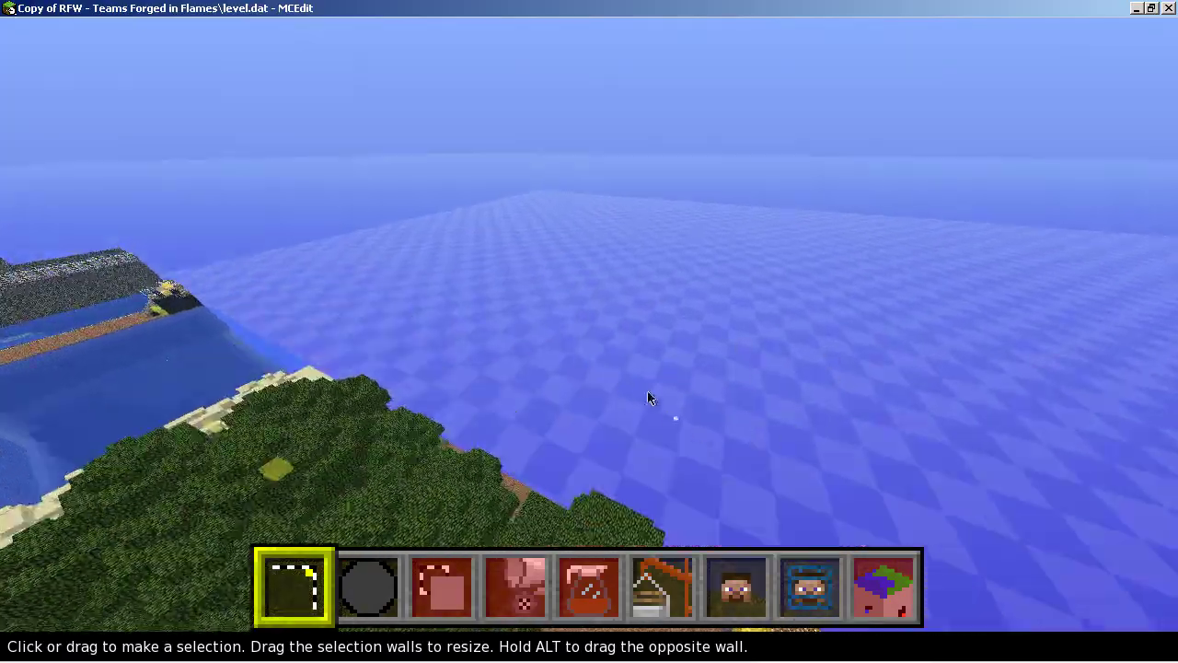
{"action": "key", "text": "s"}
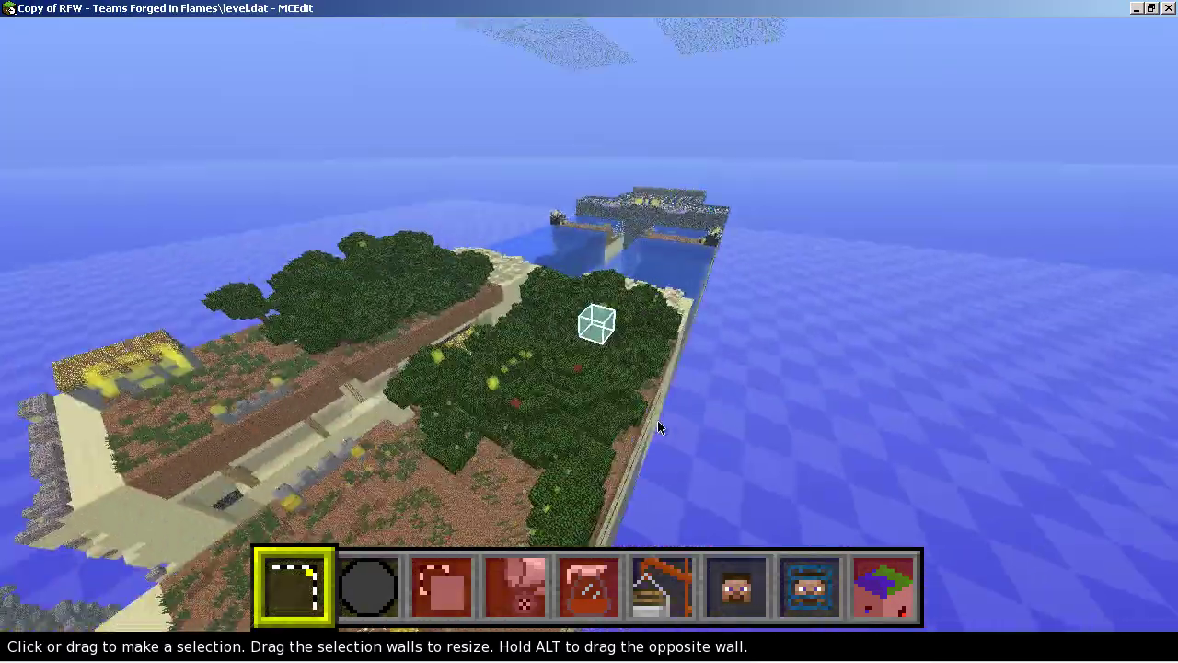
- Examine the lava-filled gap between the forest islands and the castle islands with their dark block structures
{"action": "key", "text": "w"}
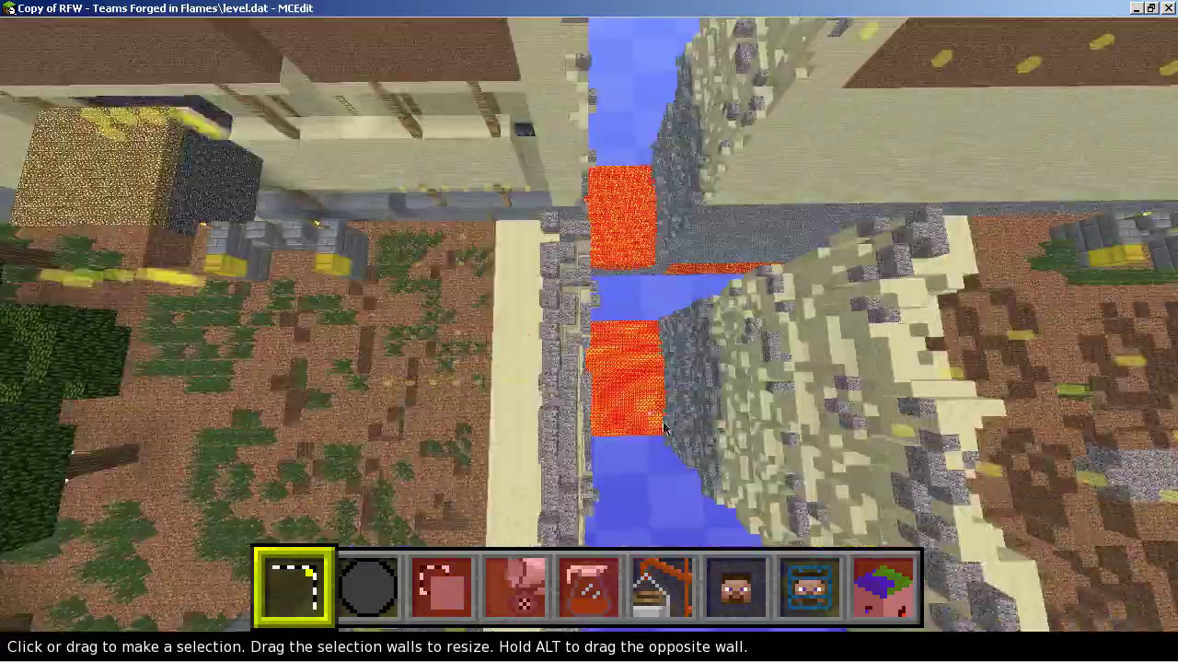
{"action": "right_click", "coordinate": [664, 428]}
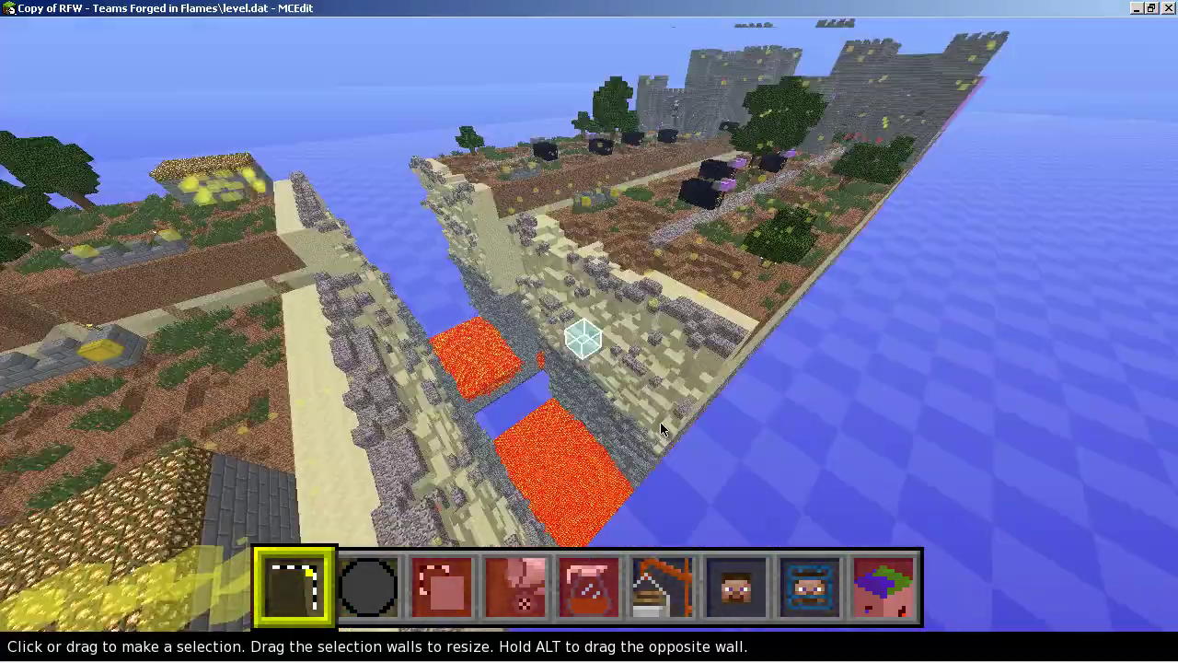
{"action": "key", "text": "d"}
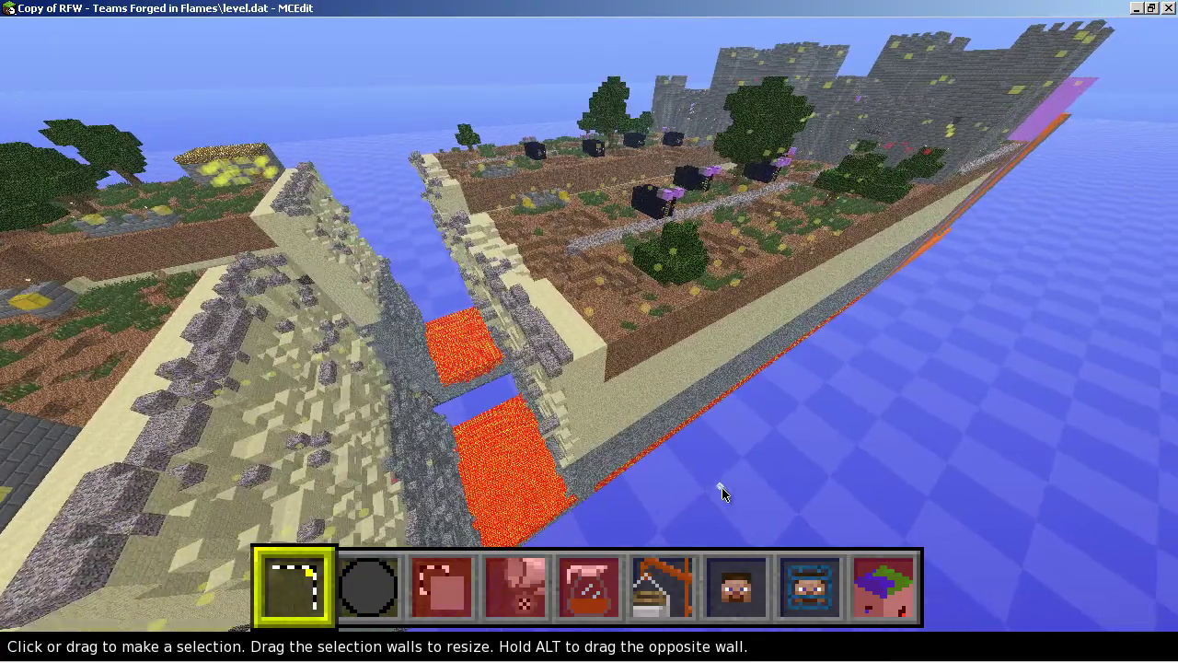
{"action": "key", "text": "s"}
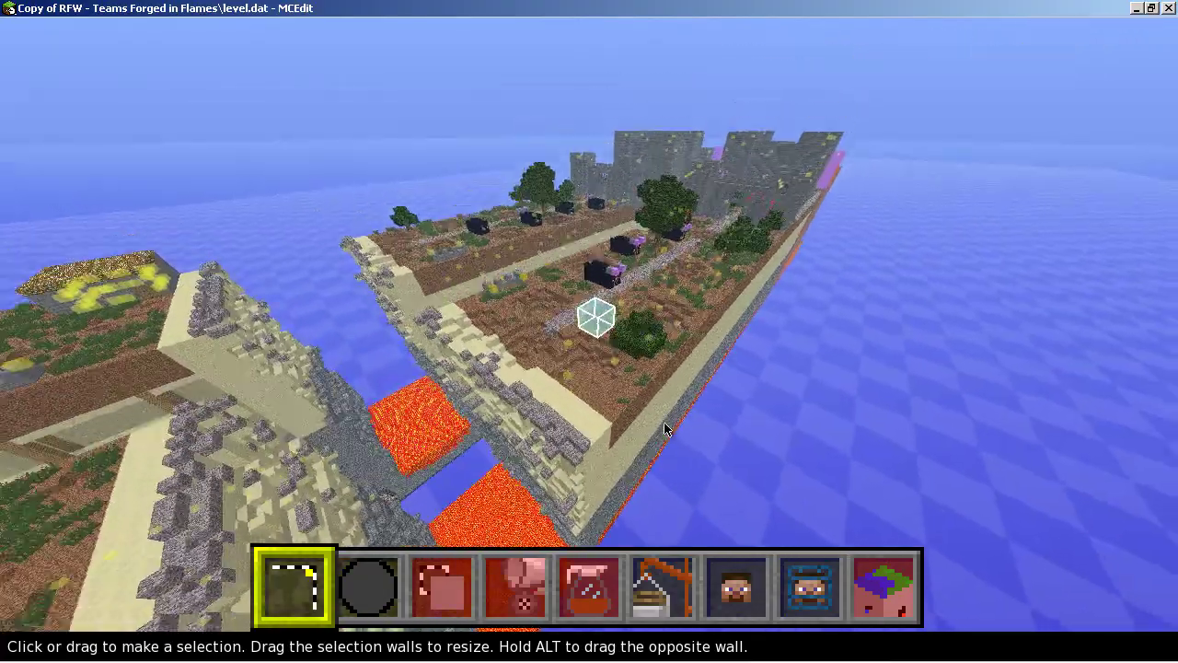
{"action": "key", "text": "s"}
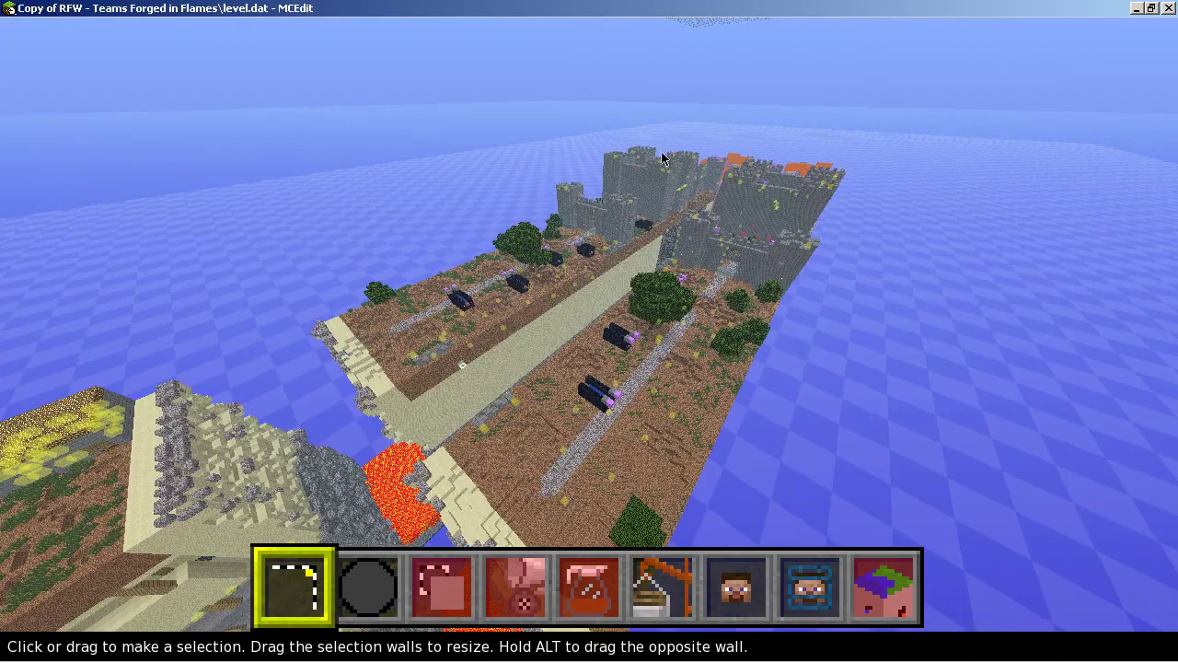
- Survey the two forest islands from the castle side, from their lava-edged cliffs to the ravine under the glowstone bridge
{"action": "key", "text": "d"}
{"action": "right_click_drag", "start_coordinate": [559, 290], "coordinate": [661, 430]}
{"action": "key", "text": "w"}
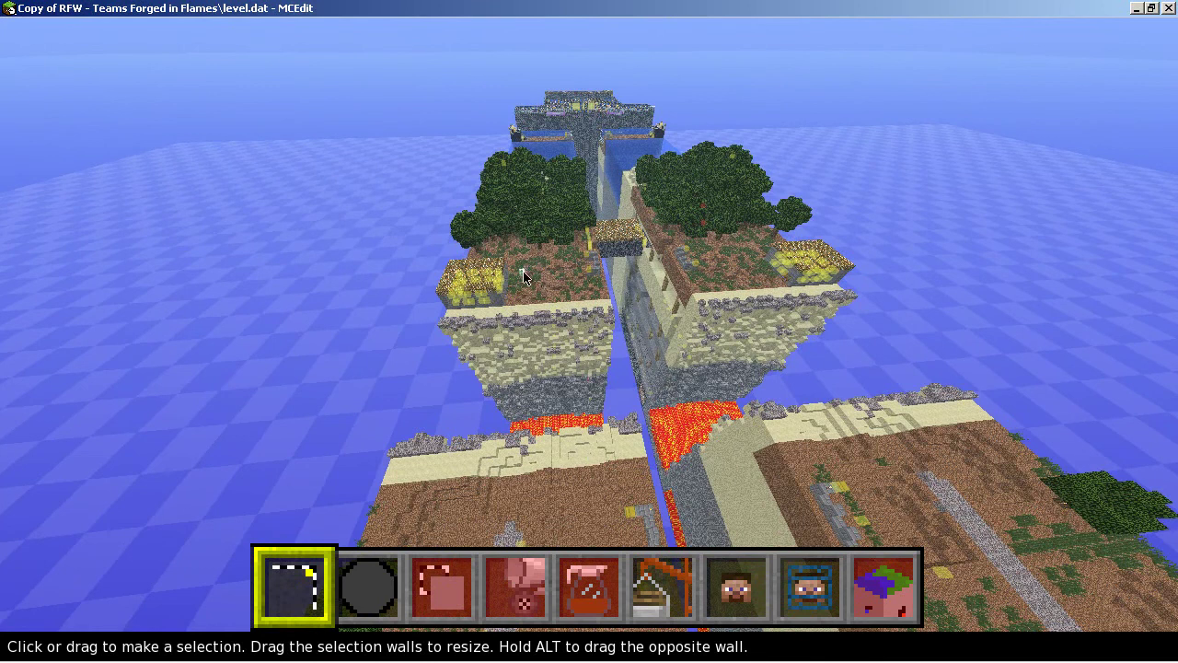
{"action": "key", "text": "w"}
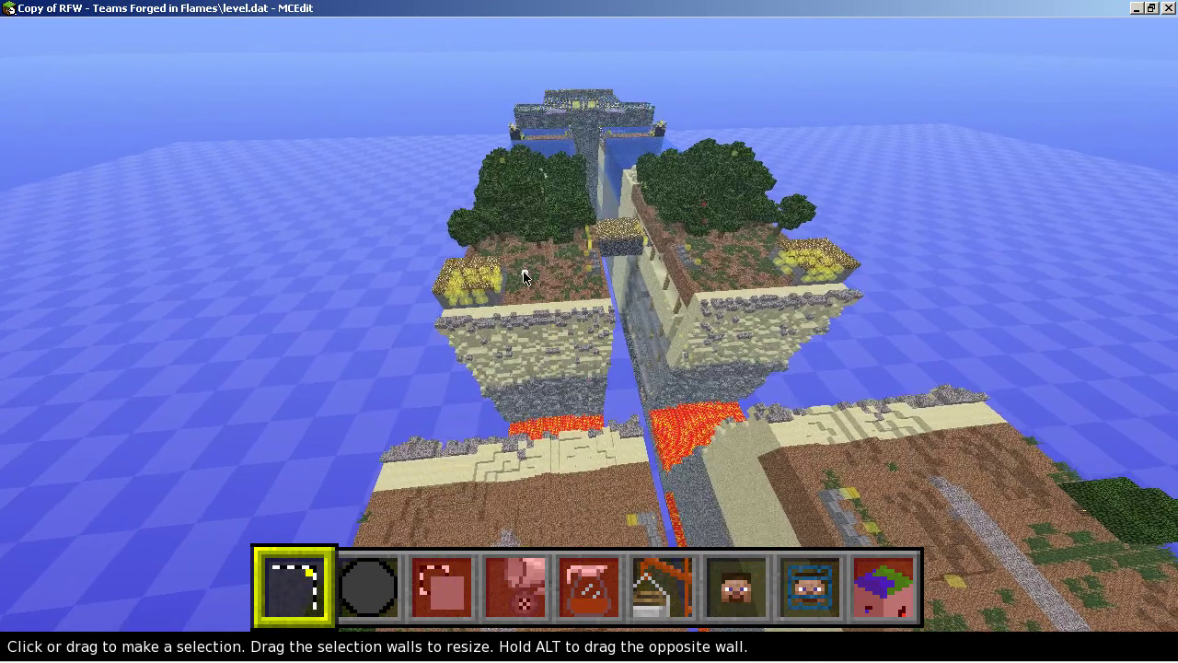
{"action": "key", "text": "w"}
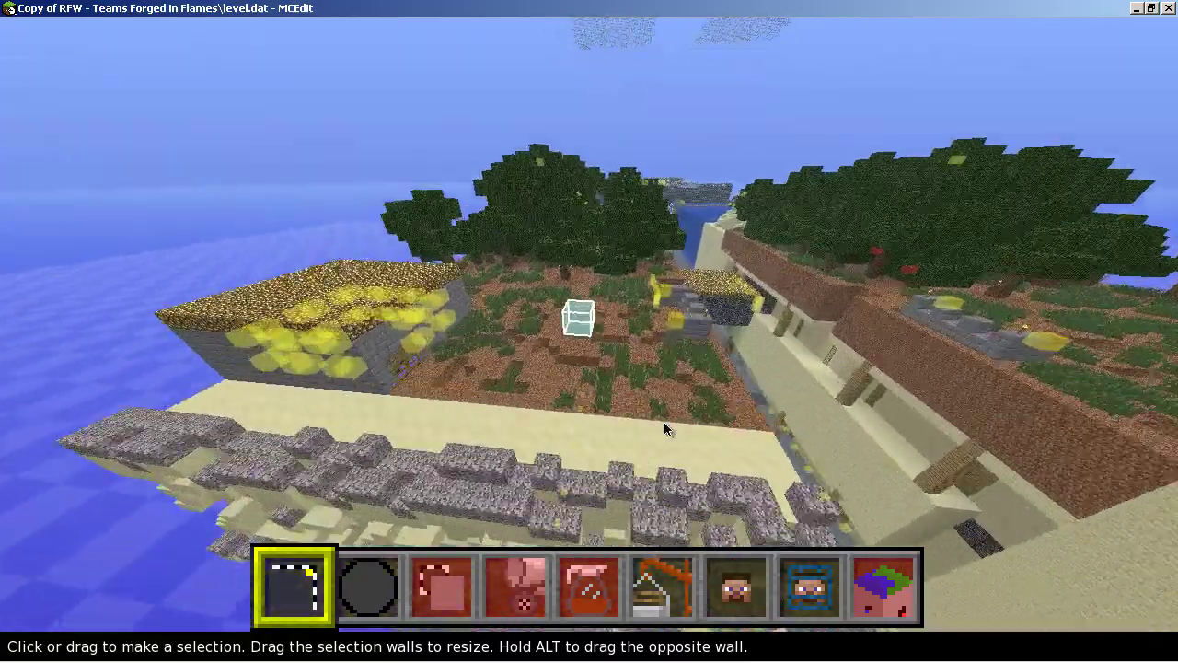
{"action": "key", "text": "d"}
{"action": "key", "text": "d"}
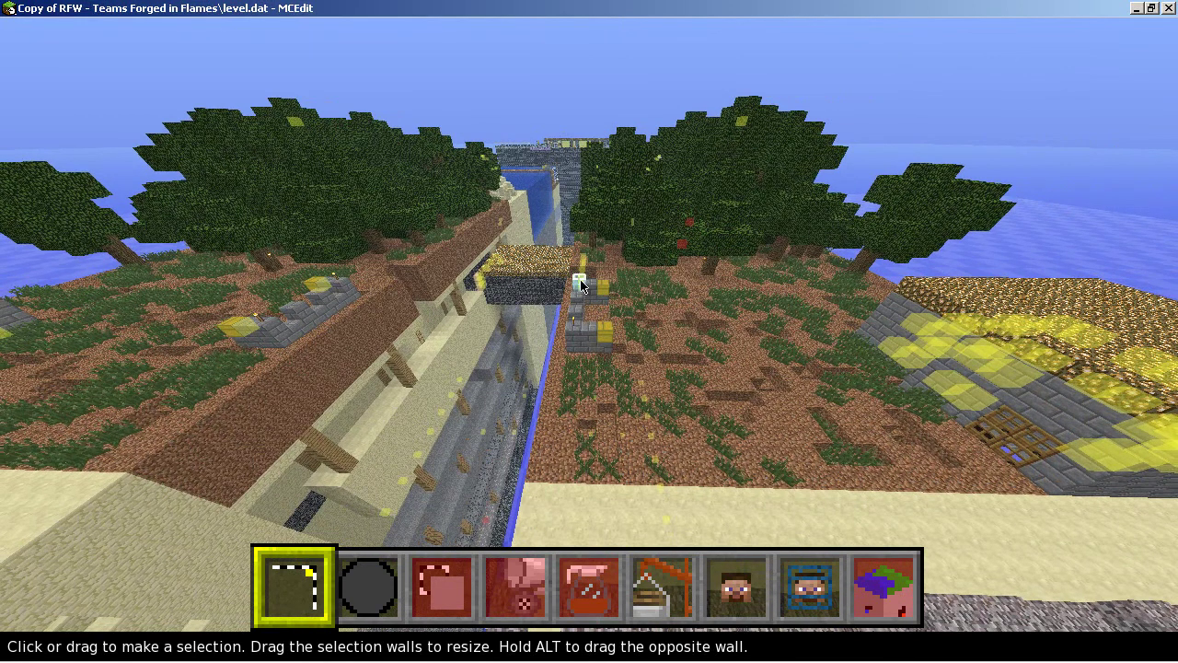
{"action": "key", "text": "w"}
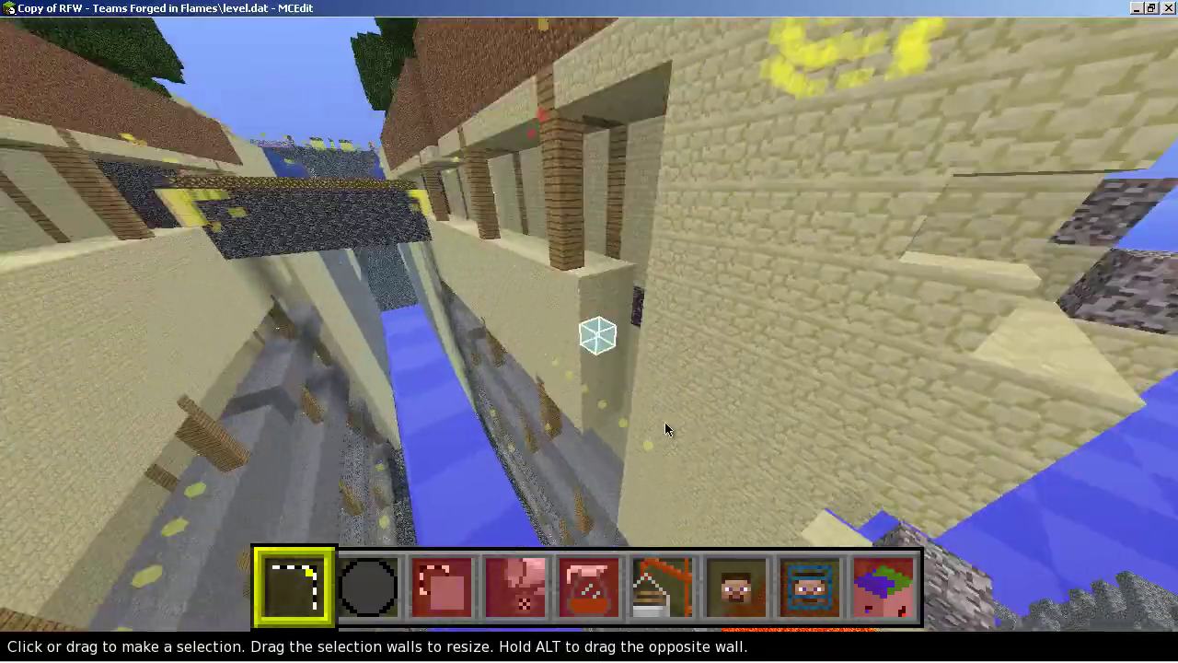
- Inspect the row of spawners inside the lava-walled grass enclosure floating beside the mine levels
{"action": "key", "text": "s"}
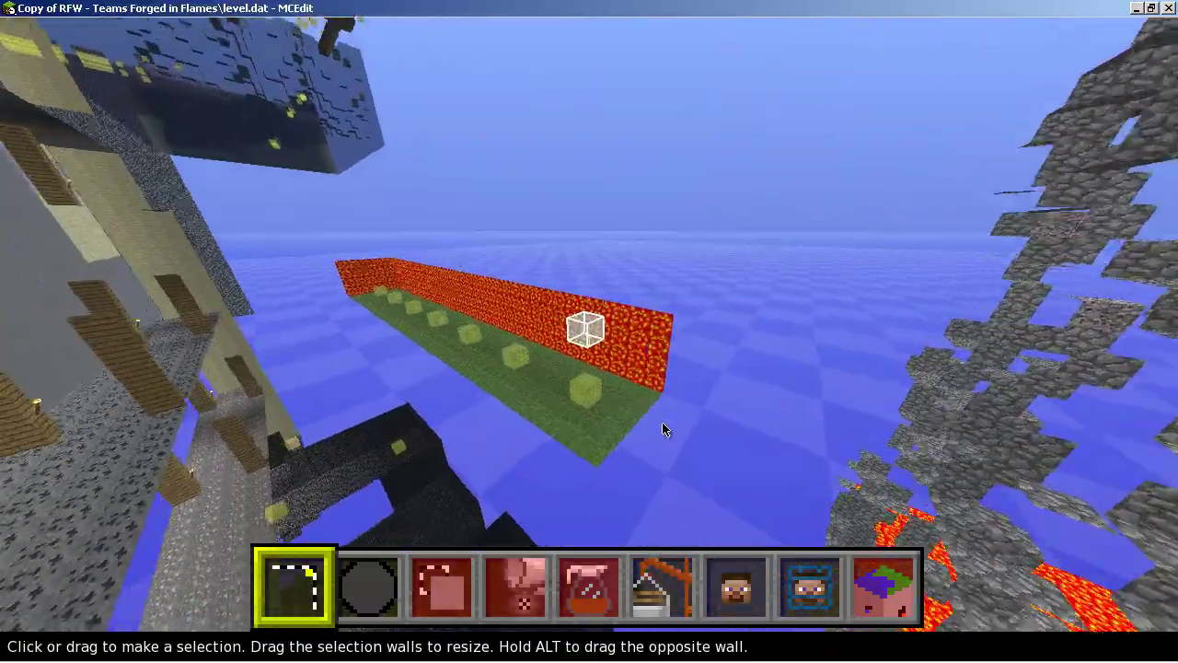
{"action": "key", "text": "w"}
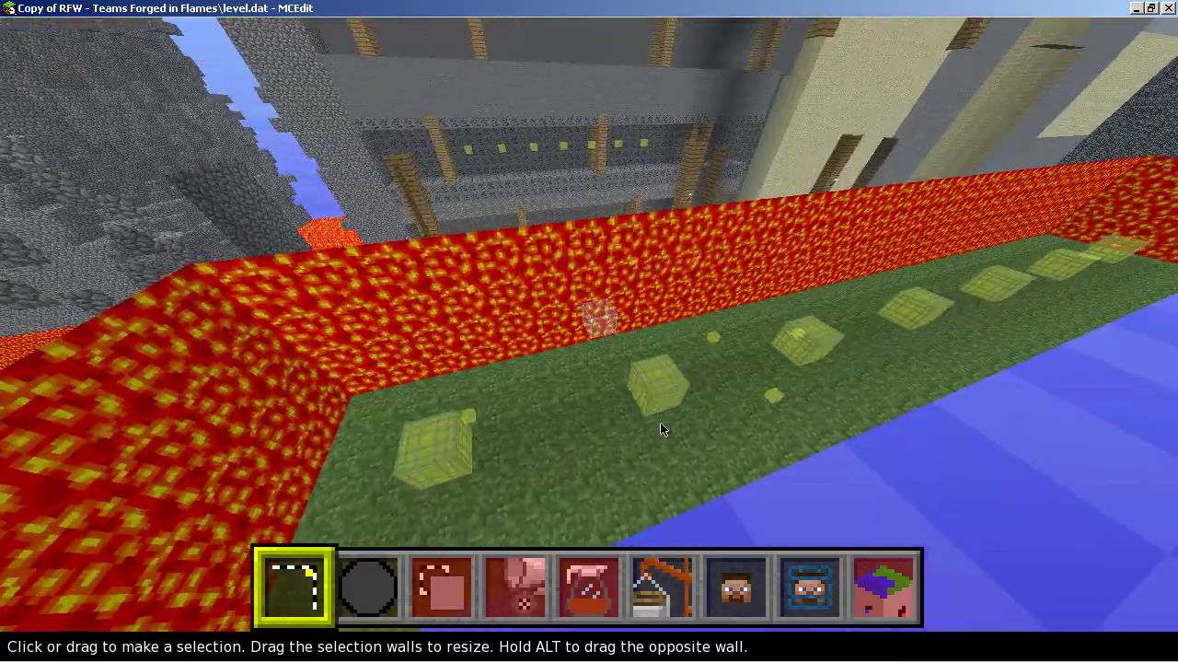
{"action": "key", "text": "w"}
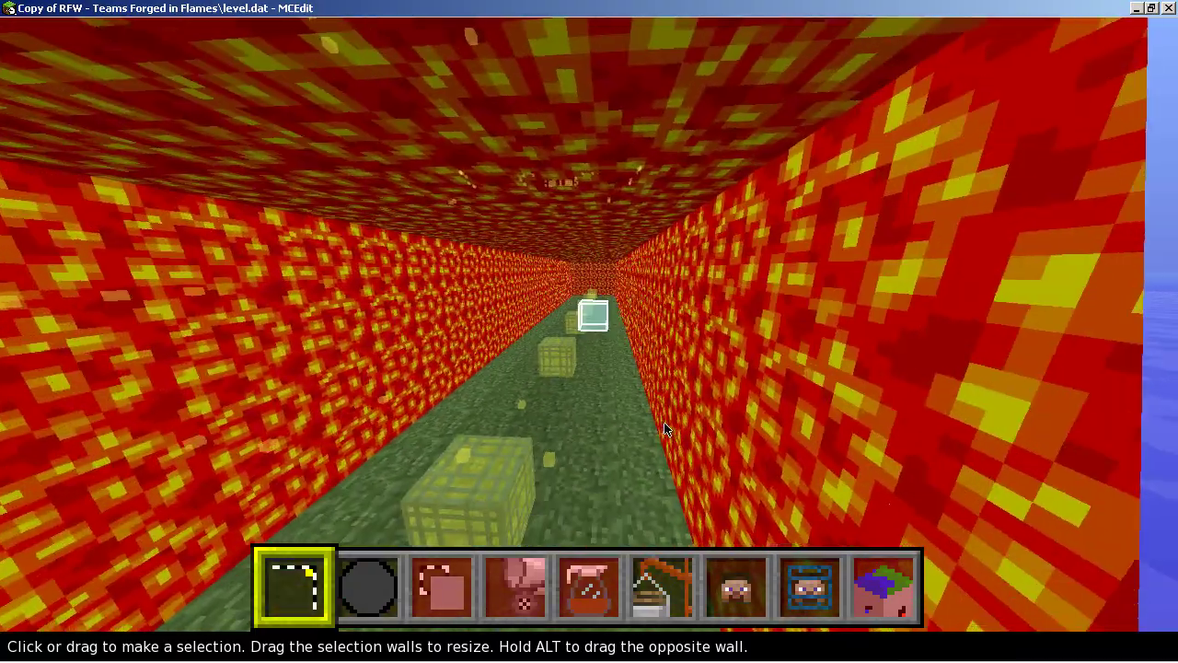
{"action": "key", "text": "w"}
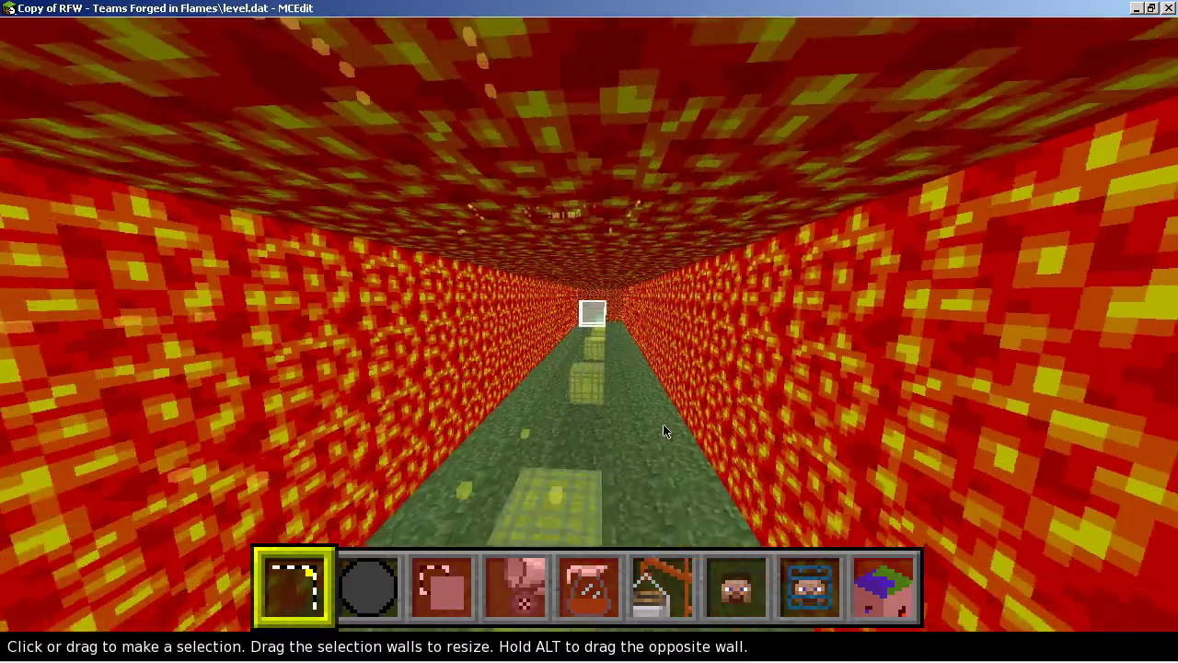
{"action": "key", "text": "w"}
{"action": "key", "text": "a"}
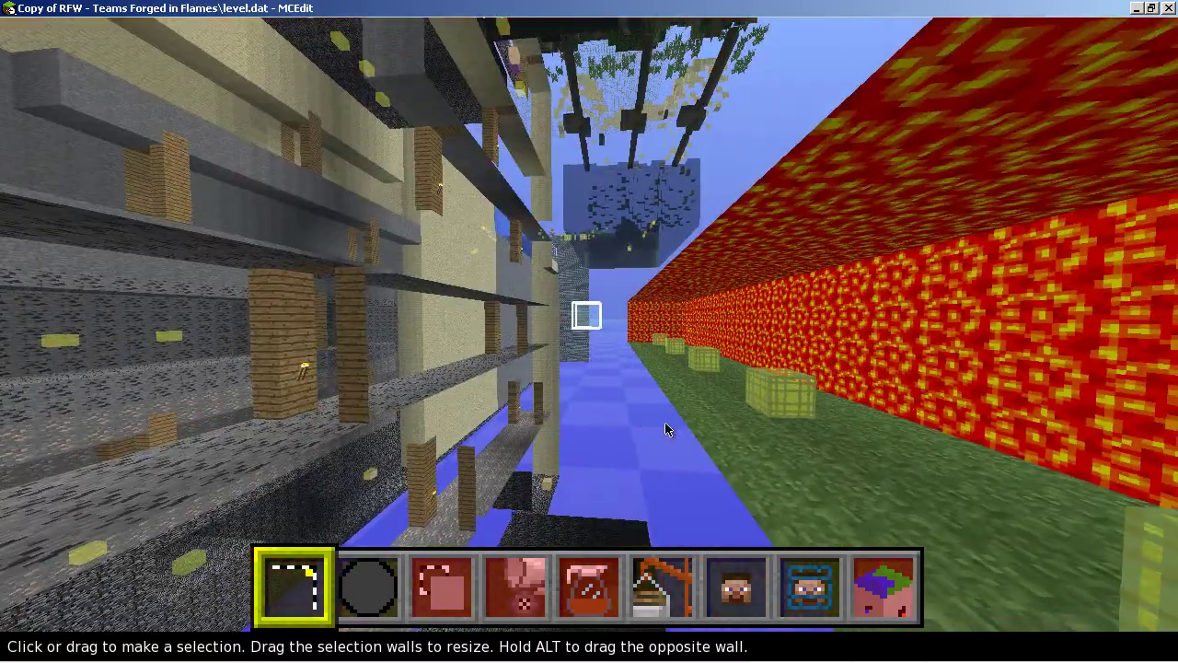
{"action": "key", "text": "d"}
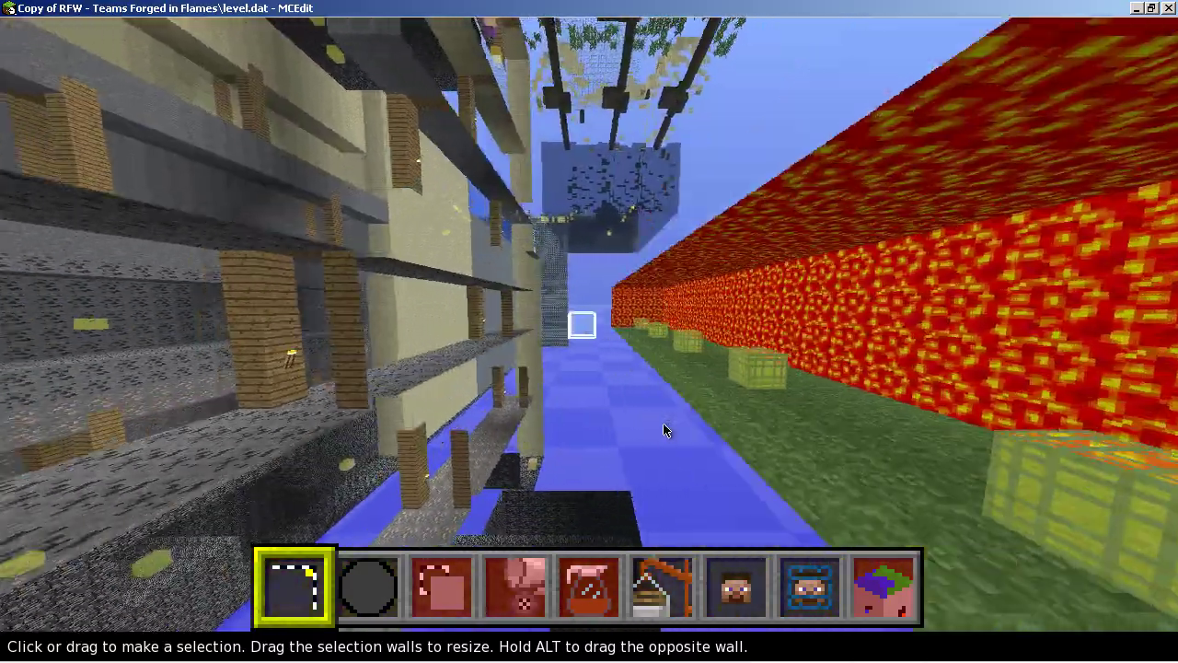
{"action": "key", "text": "d"}
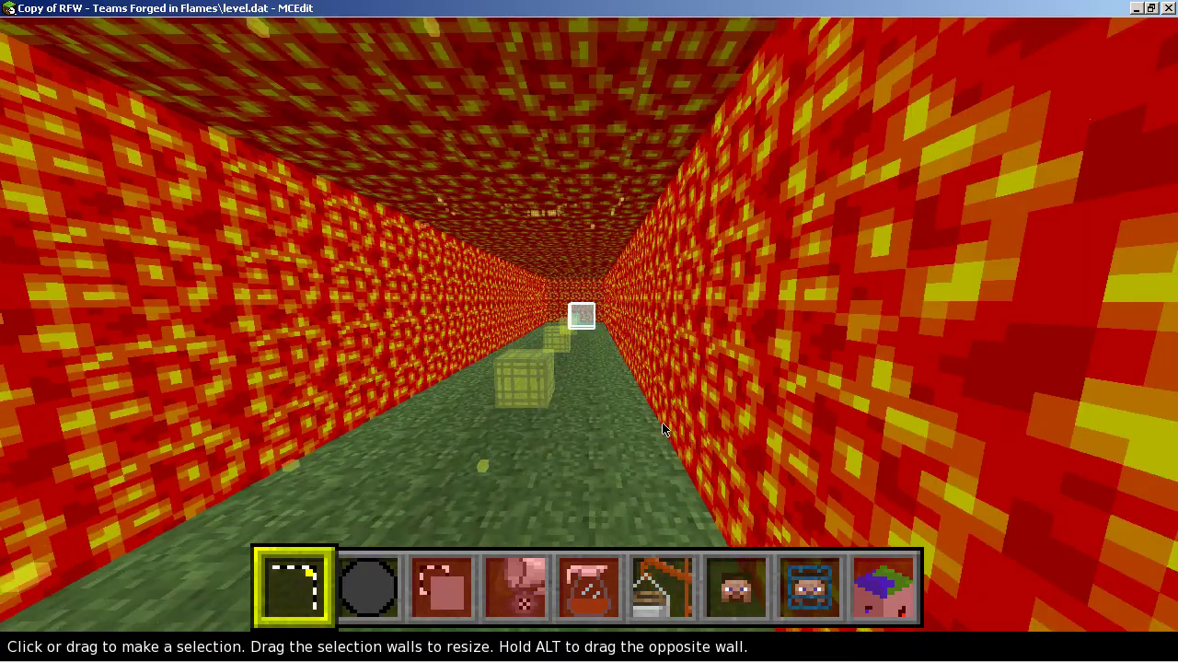
{"action": "key", "text": "w"}
{"action": "key", "text": "q"}
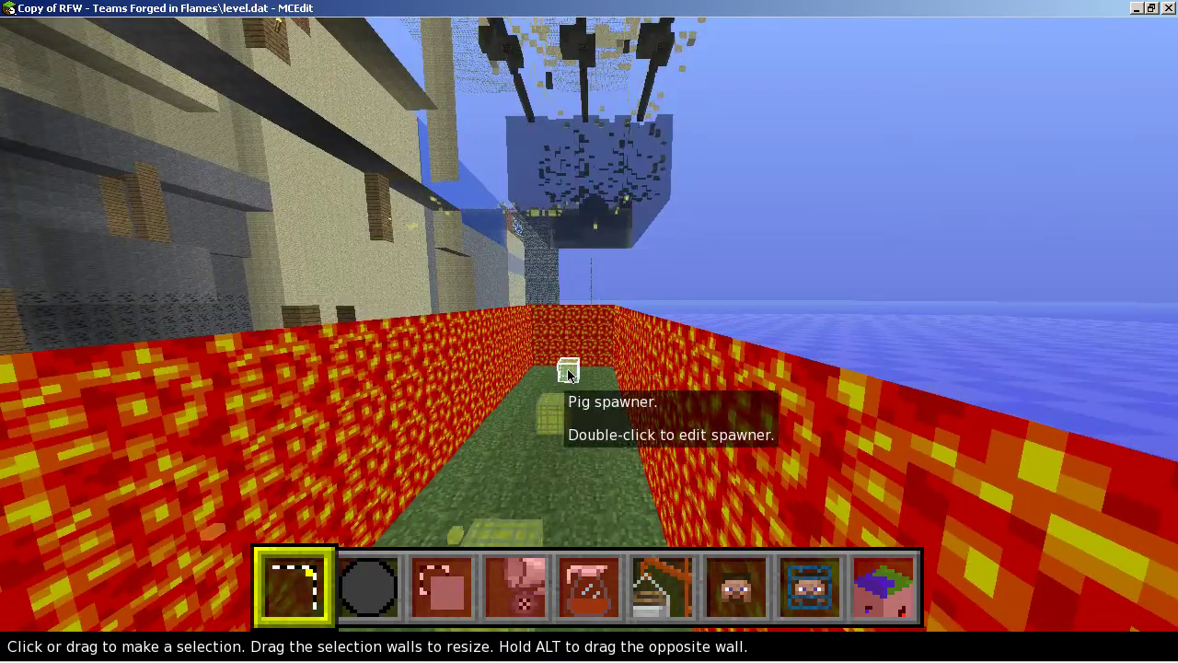
- Examine the full length of the lava-walled spawner enclosure and its placement alongside the island's mine
{"action": "right_click", "coordinate": [661, 432]}
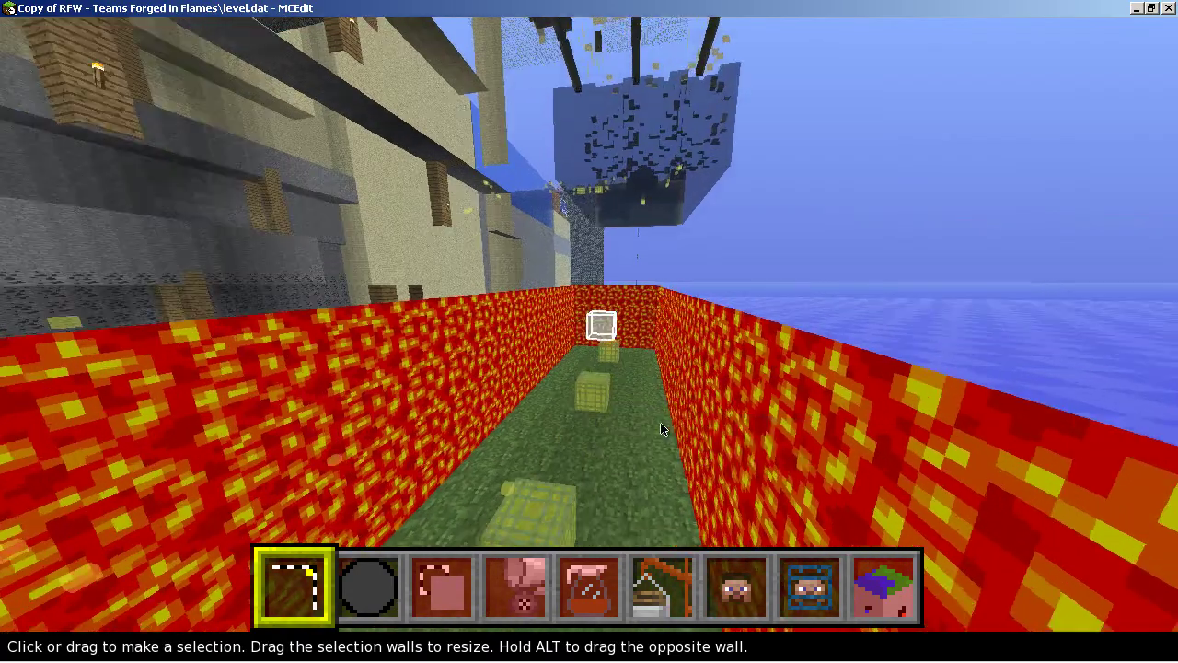
{"action": "key", "text": "d"}
{"action": "key", "text": "d"}
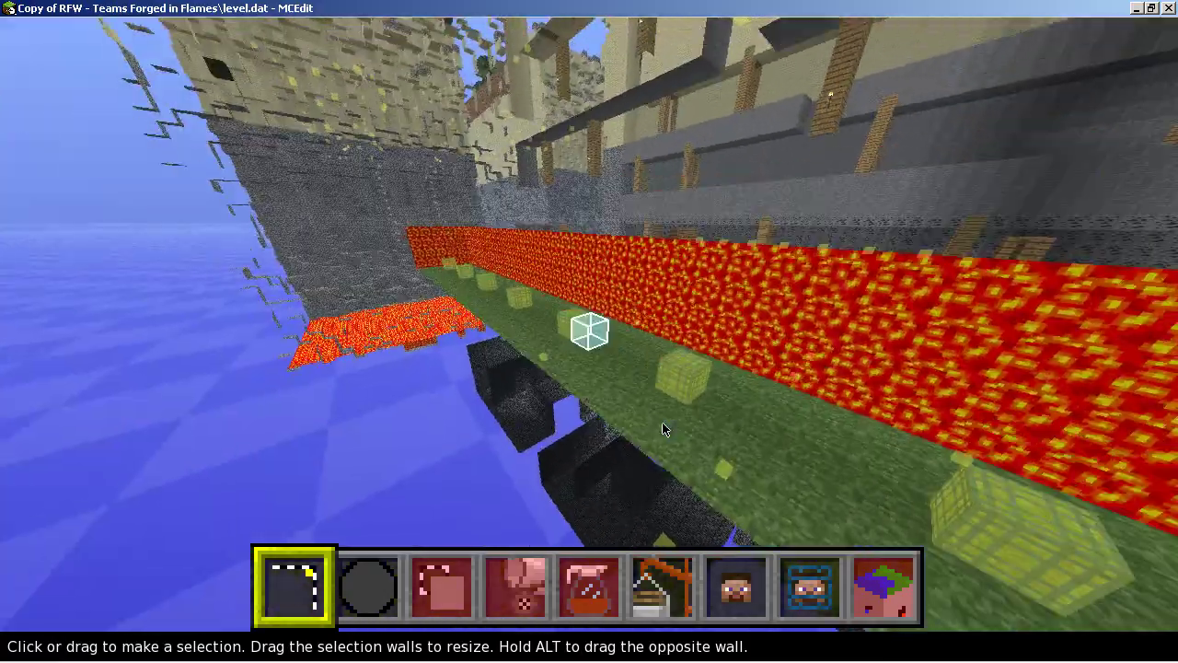
{"action": "key", "text": "q"}
{"action": "key", "text": "w"}
{"action": "key", "text": "z"}
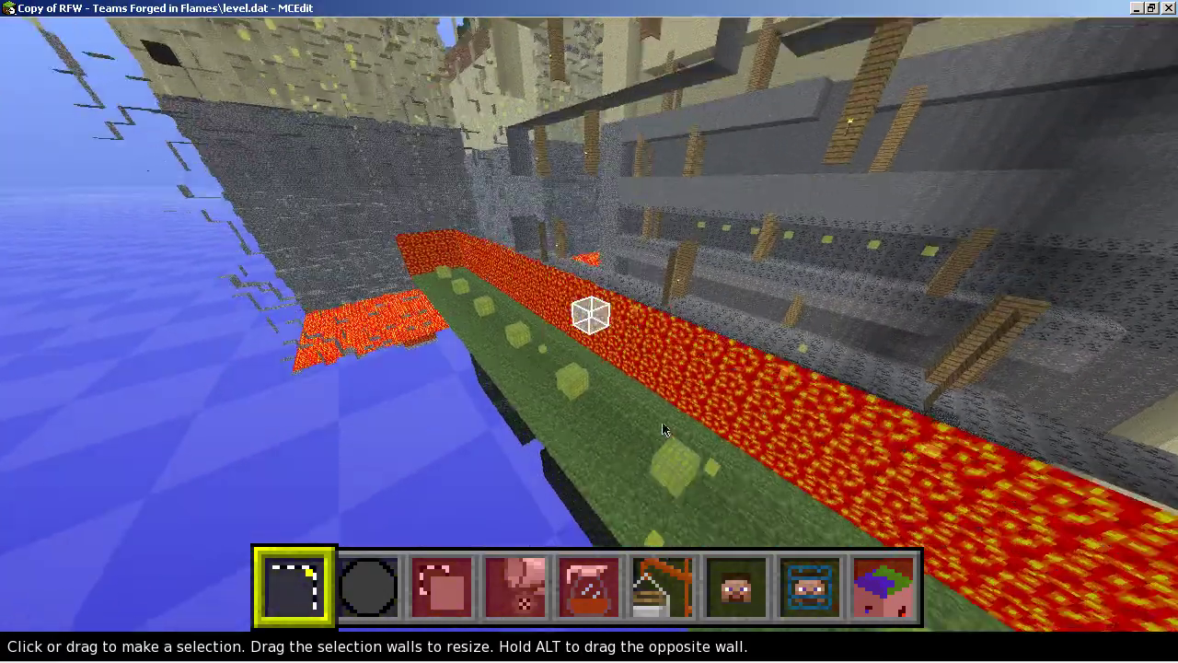
{"action": "key", "text": "q"}
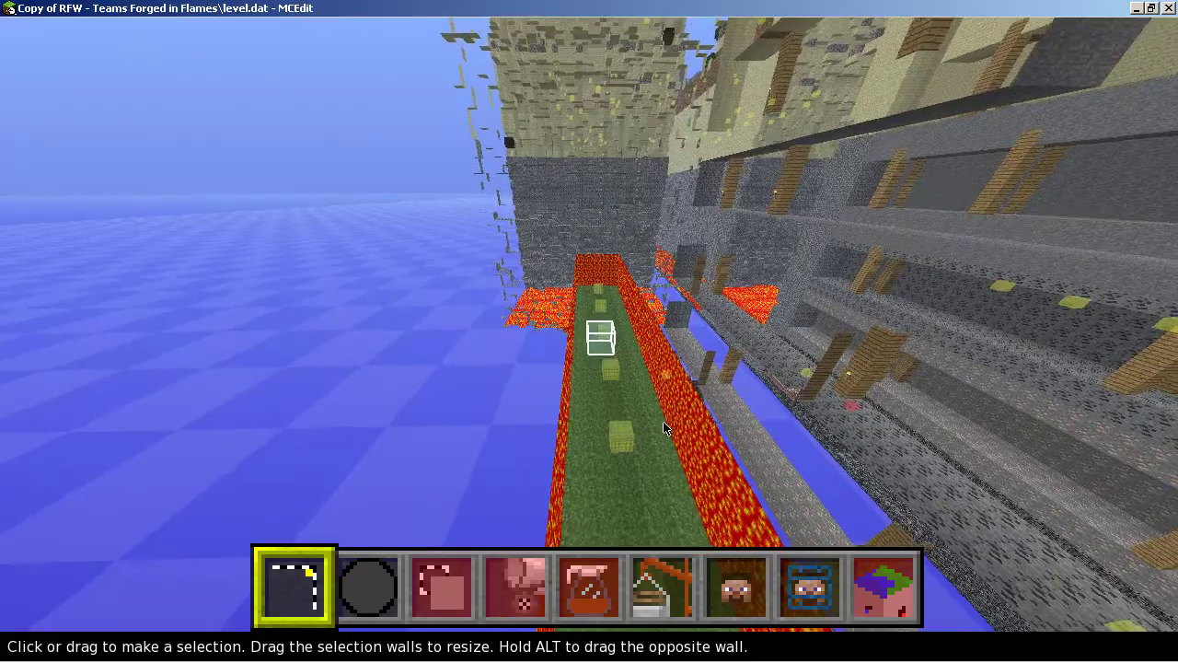
{"action": "key", "text": "w"}
- Examine the mine levels with wooden supports, from the lower ore floors up to the forest island's surface
{"action": "key", "text": "l"}
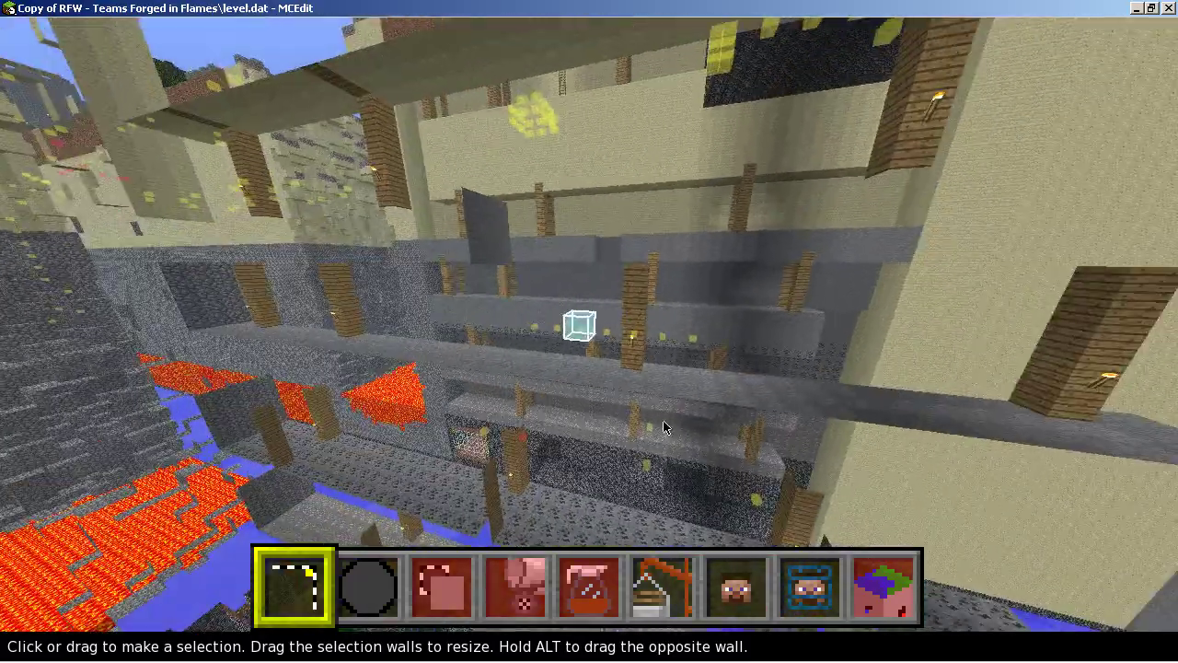
{"action": "key", "text": "z"}
{"action": "key", "text": "w"}
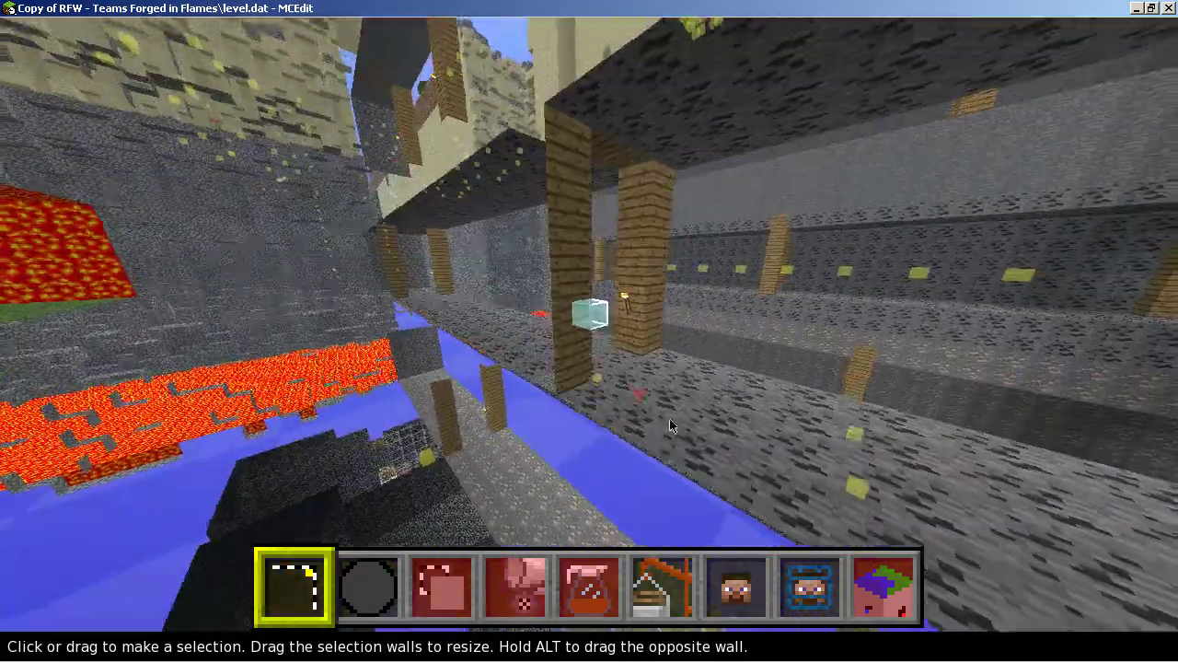
{"action": "key", "text": "q"}
{"action": "key", "text": "w"}
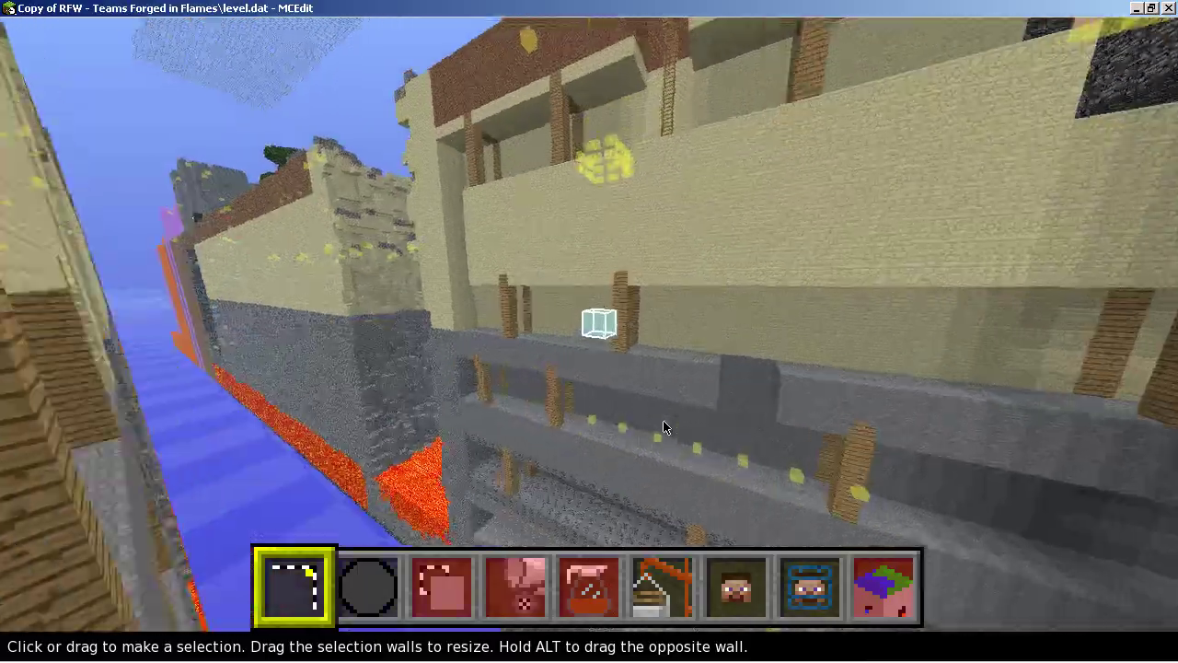
{"action": "key", "text": "w"}
{"action": "key", "text": "q"}
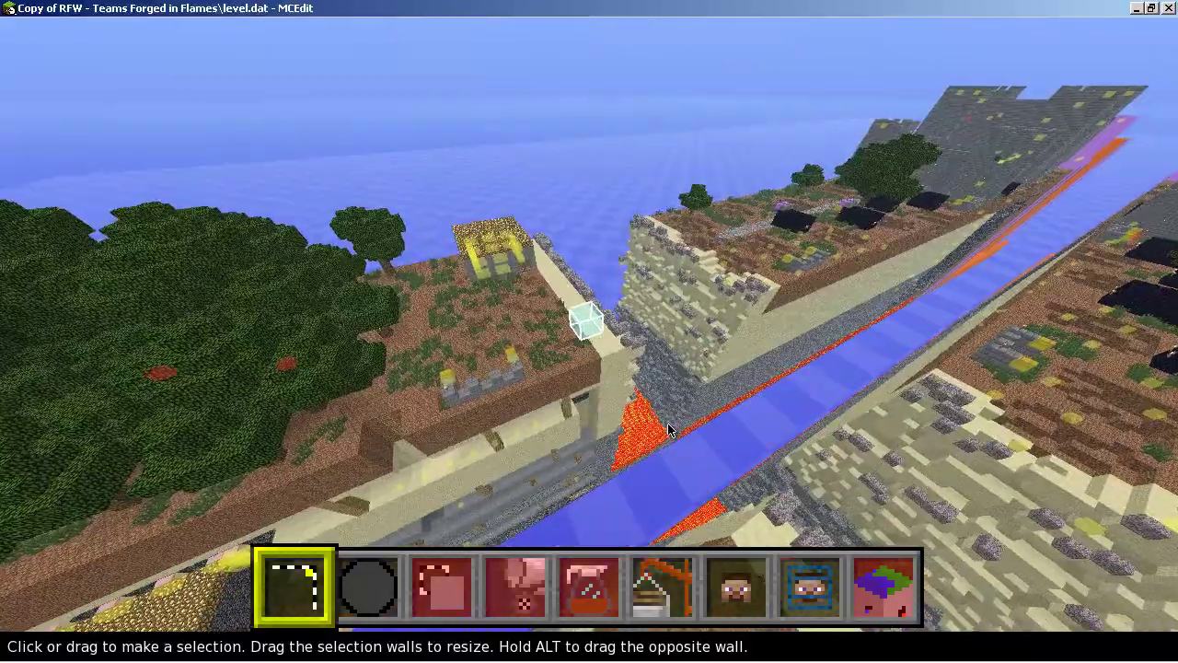
- Inspect the grass-floored, glowstone-roofed spawner room enclosed by sandstone walls beneath the dirt island beside the ravine
{"action": "key", "text": "w"}
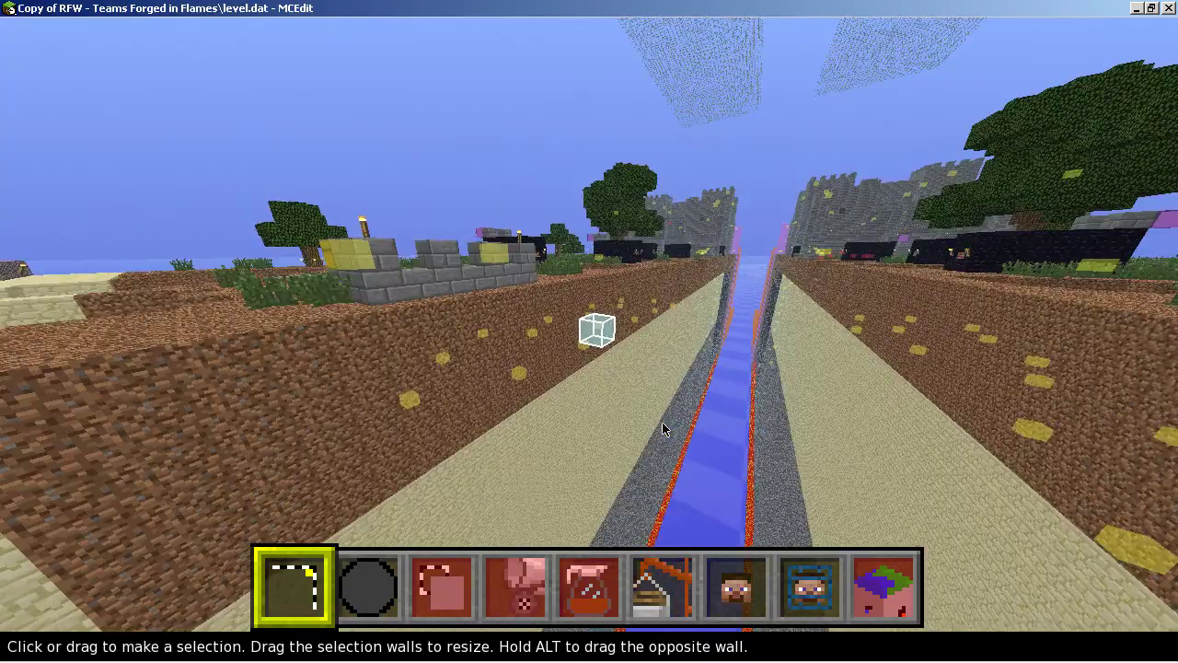
{"action": "key", "text": "w"}
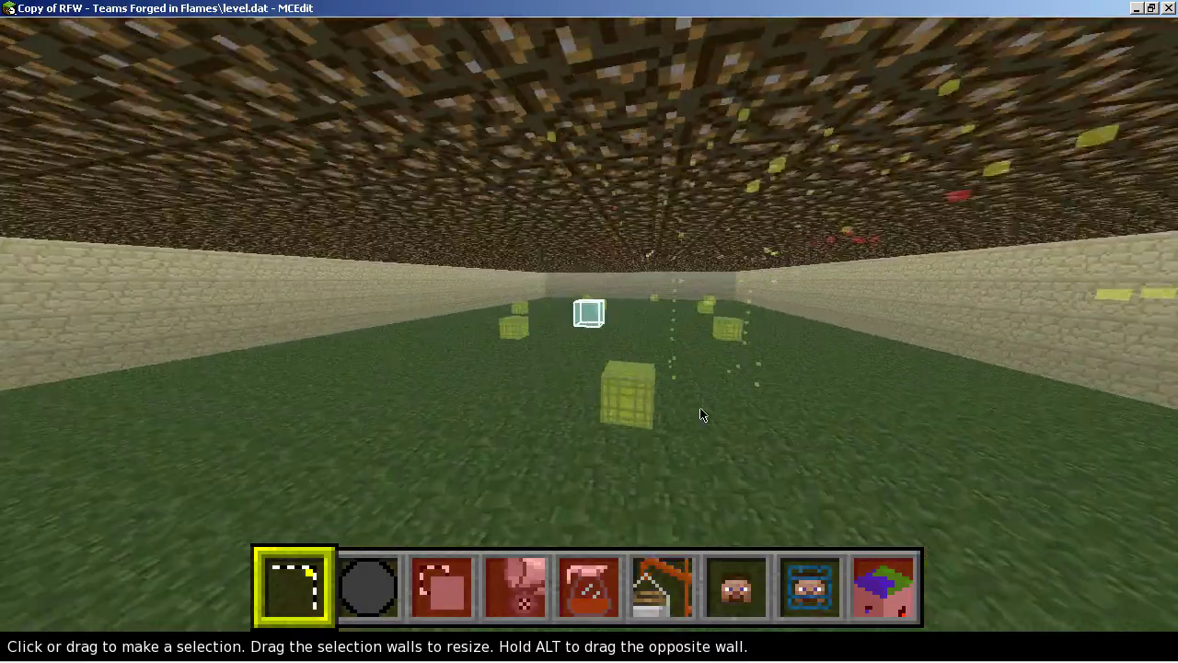
{"action": "key", "text": "w"}
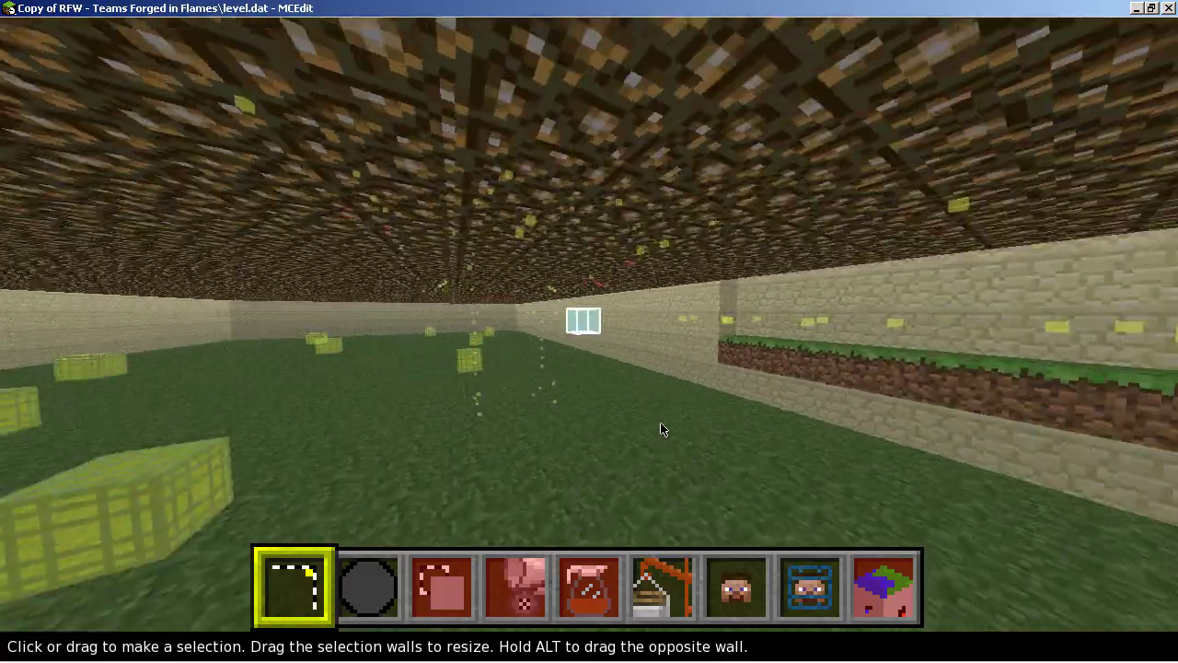
{"action": "key", "text": "d"}
{"action": "key", "text": "w"}
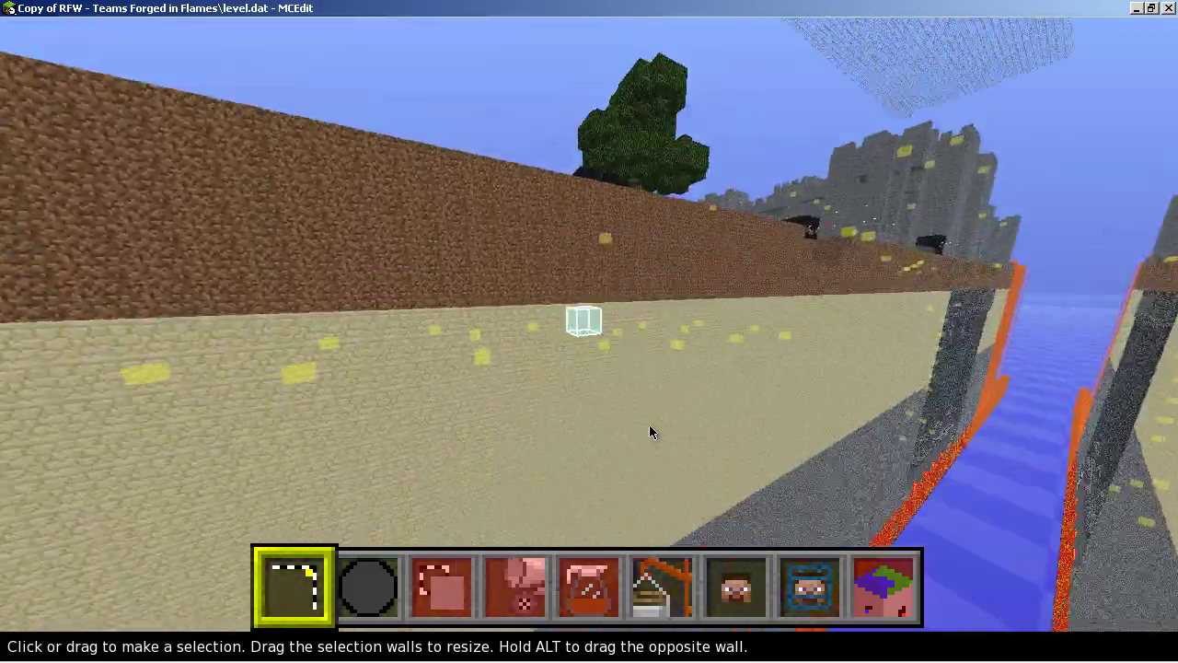
- Follow the lava-edged water ravine past the islands' dirt and sandstone sides to the castle walls
{"action": "key", "text": "q"}
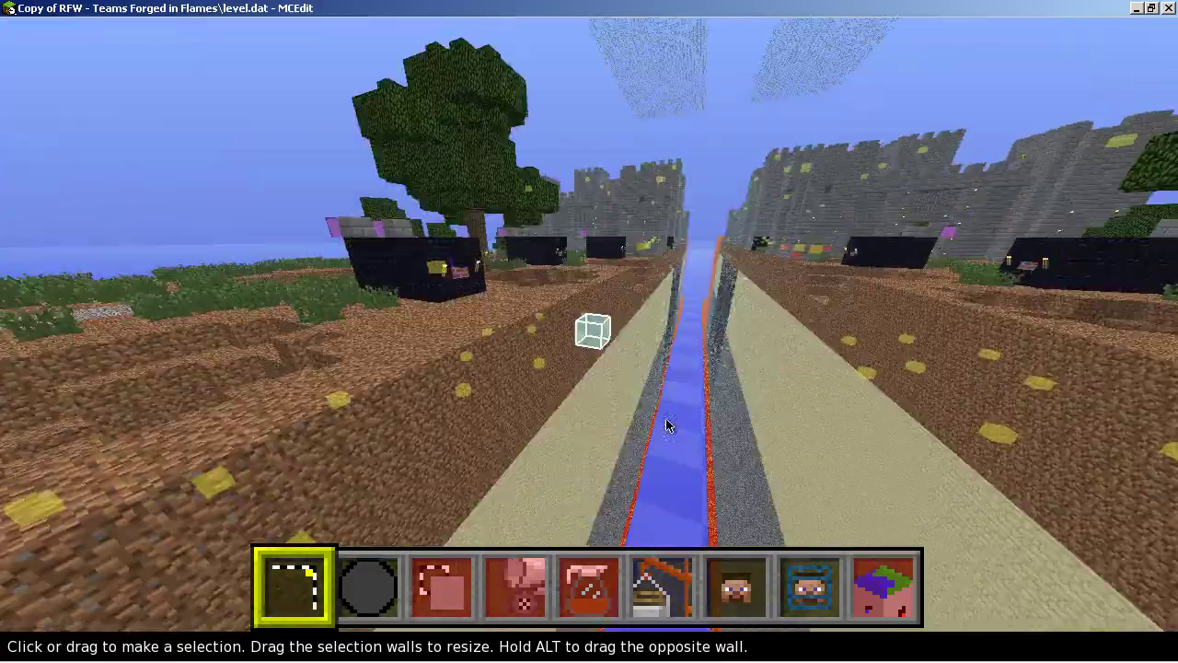
{"action": "key", "text": "j"}
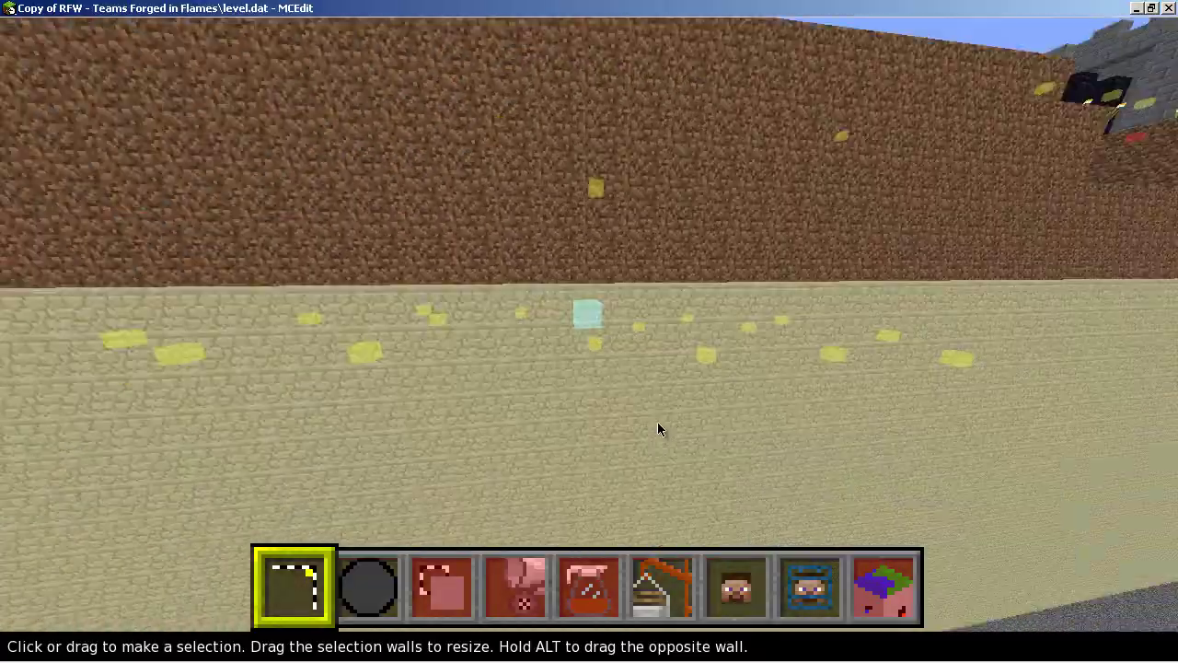
{"action": "key", "text": "q"}
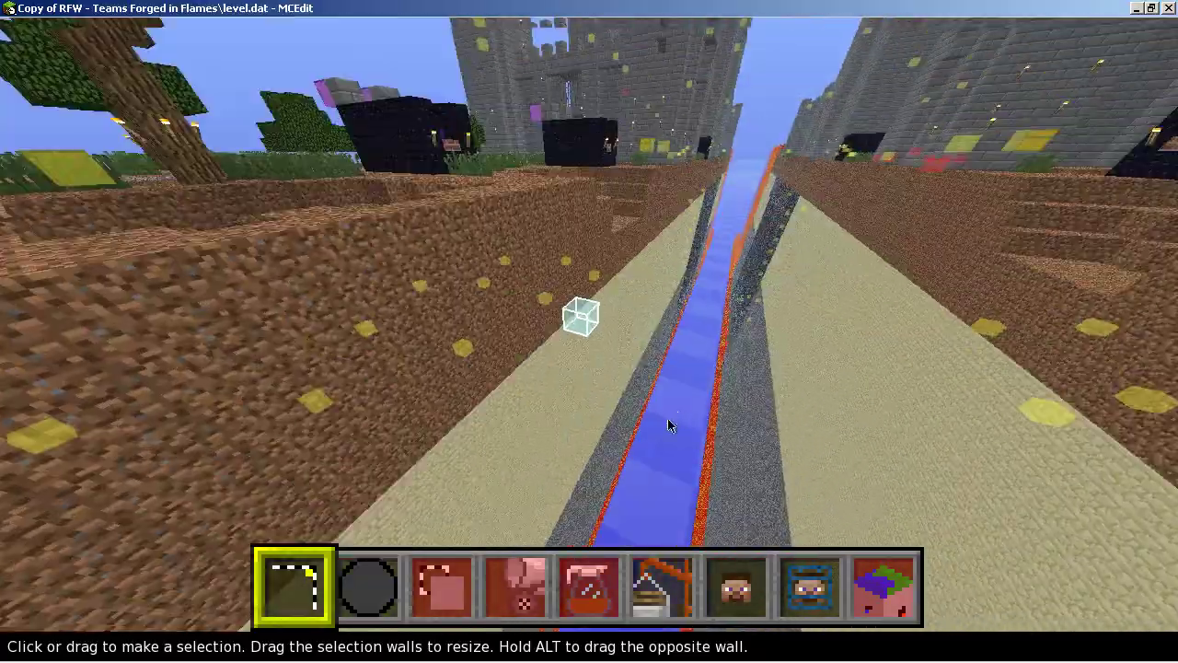
{"action": "key", "text": "w"}
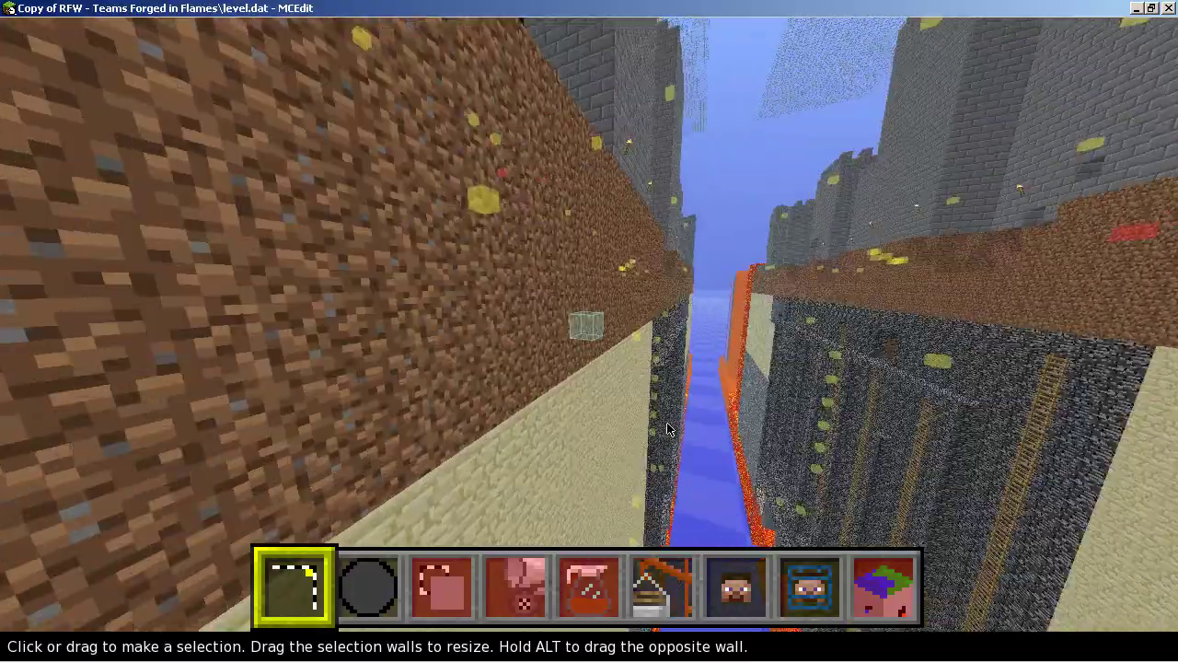
{"action": "key", "text": "w"}
{"action": "key", "text": "q"}
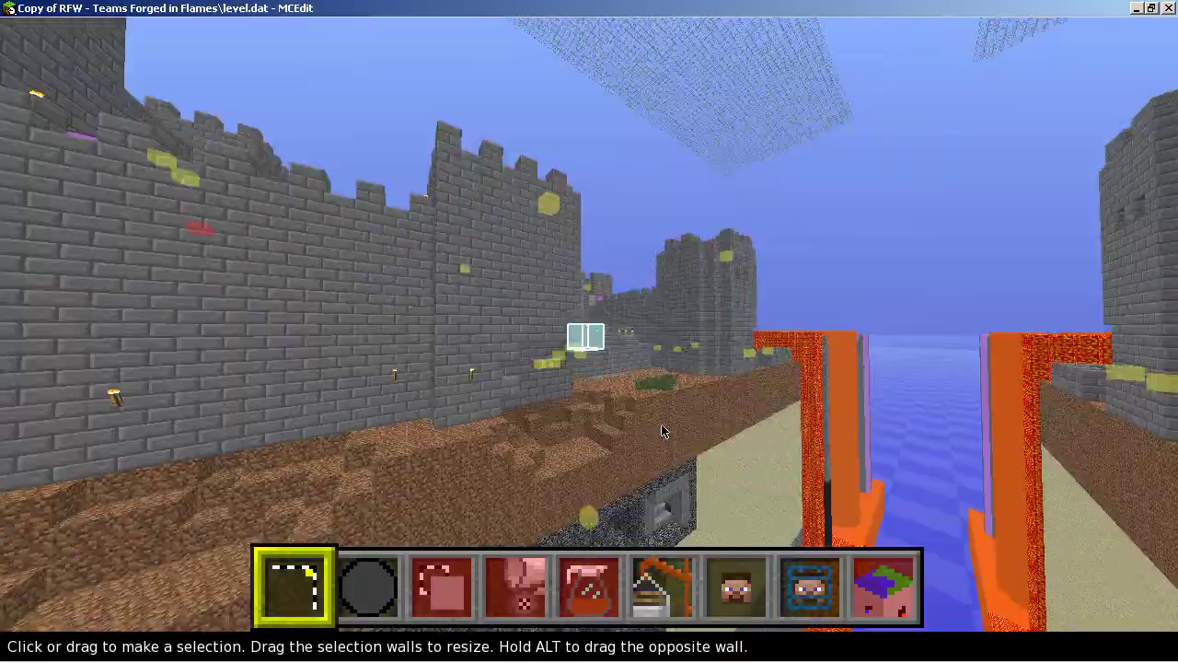
{"action": "key", "text": "q"}
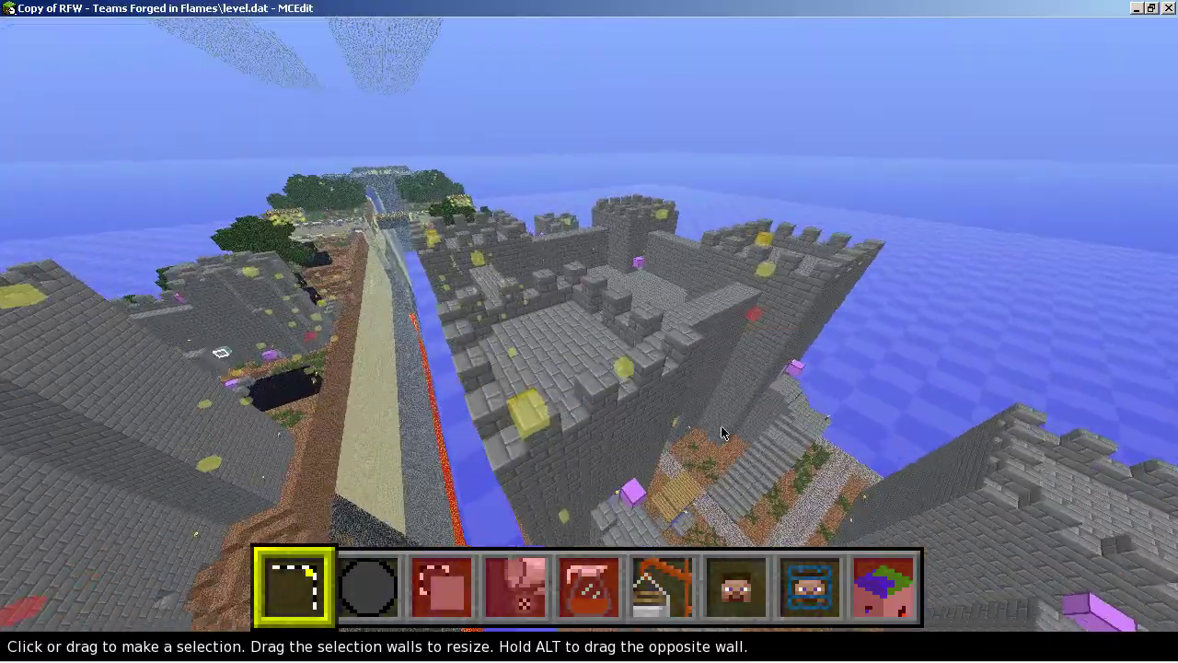
- Survey the castle from above, covering its battlements, the towers with chests and the obsidian block with a water strip
{"action": "key", "text": "space"}
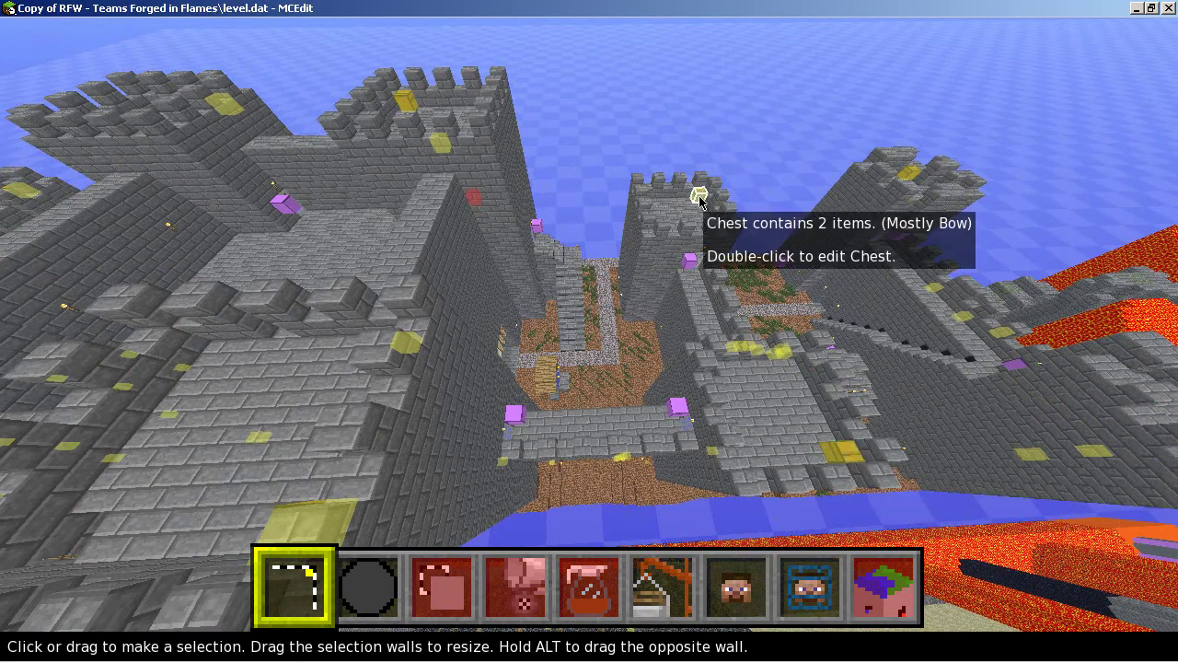
{"action": "key", "text": "a"}
{"action": "key", "text": "a"}
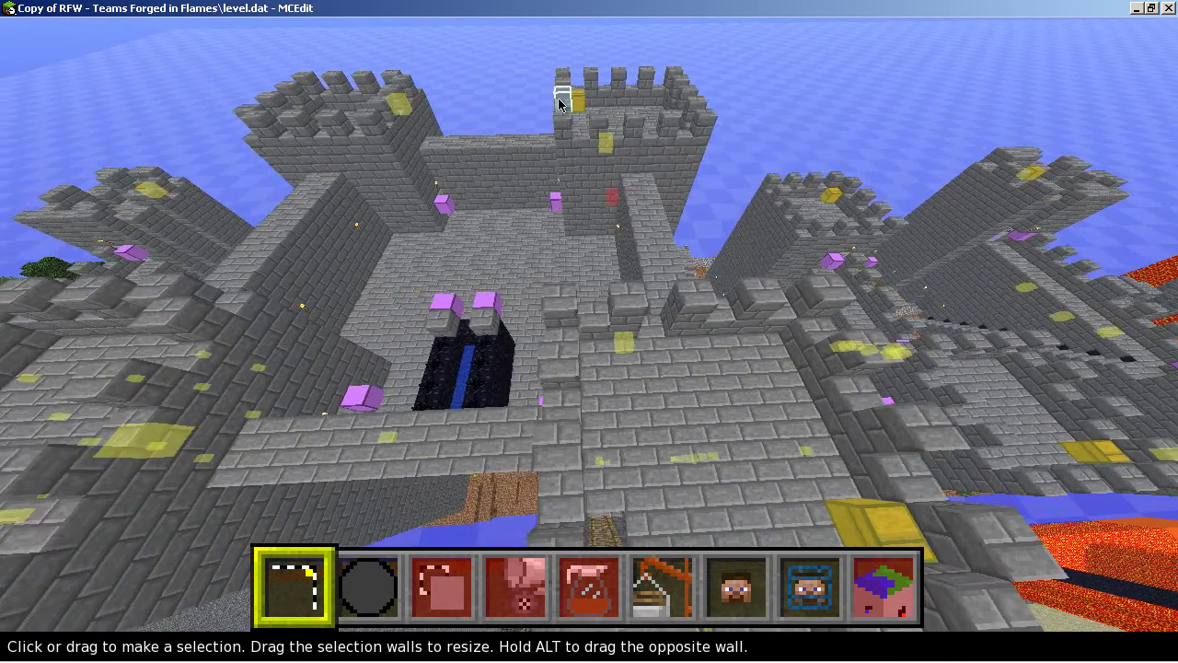
{"action": "key", "text": "a"}
{"action": "key", "text": "a"}
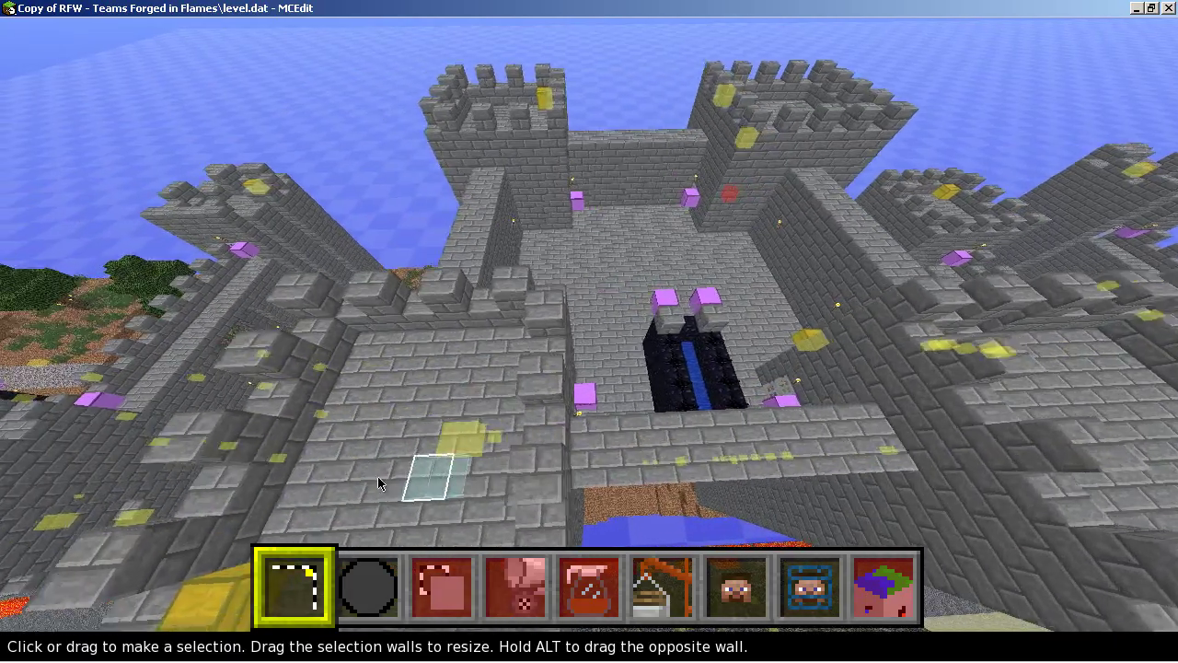
- Inspect the spawner room inside the castle tower and the stone brick floor between the towers
{"action": "key", "text": "w"}
{"action": "right_click_drag", "start_coordinate": [652, 426], "coordinate": [668, 417]}
{"action": "key", "text": "w"}
{"action": "key", "text": "z"}
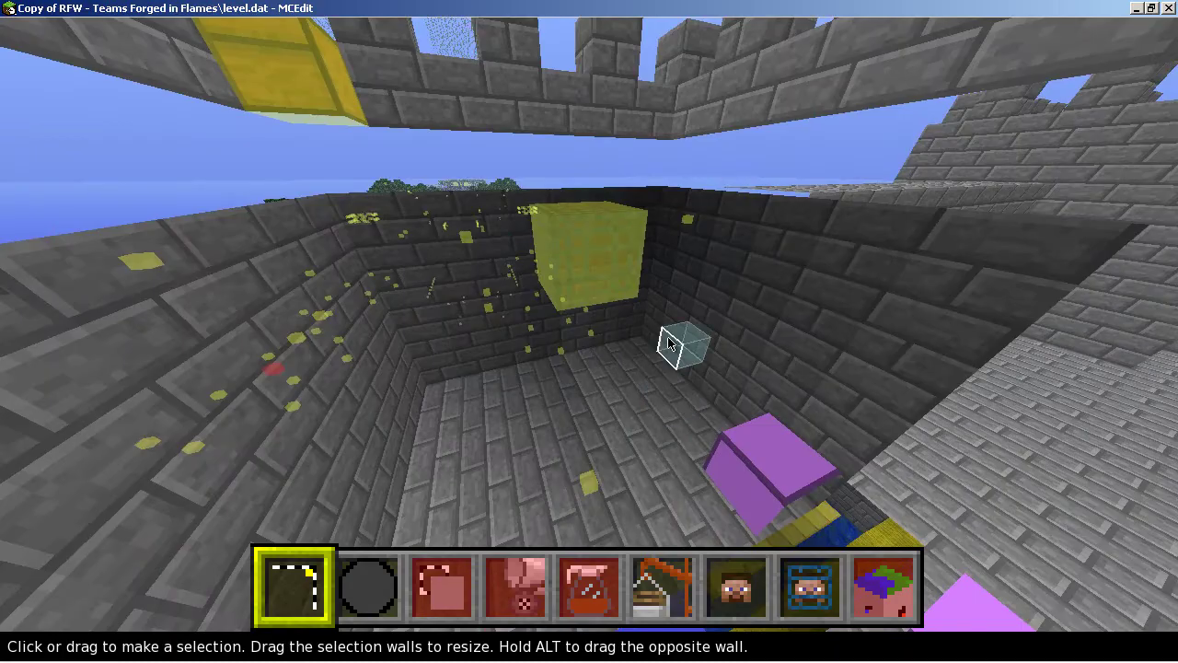
{"action": "right_click_drag", "start_coordinate": [590, 278], "coordinate": [665, 429]}
{"action": "key", "text": "w"}
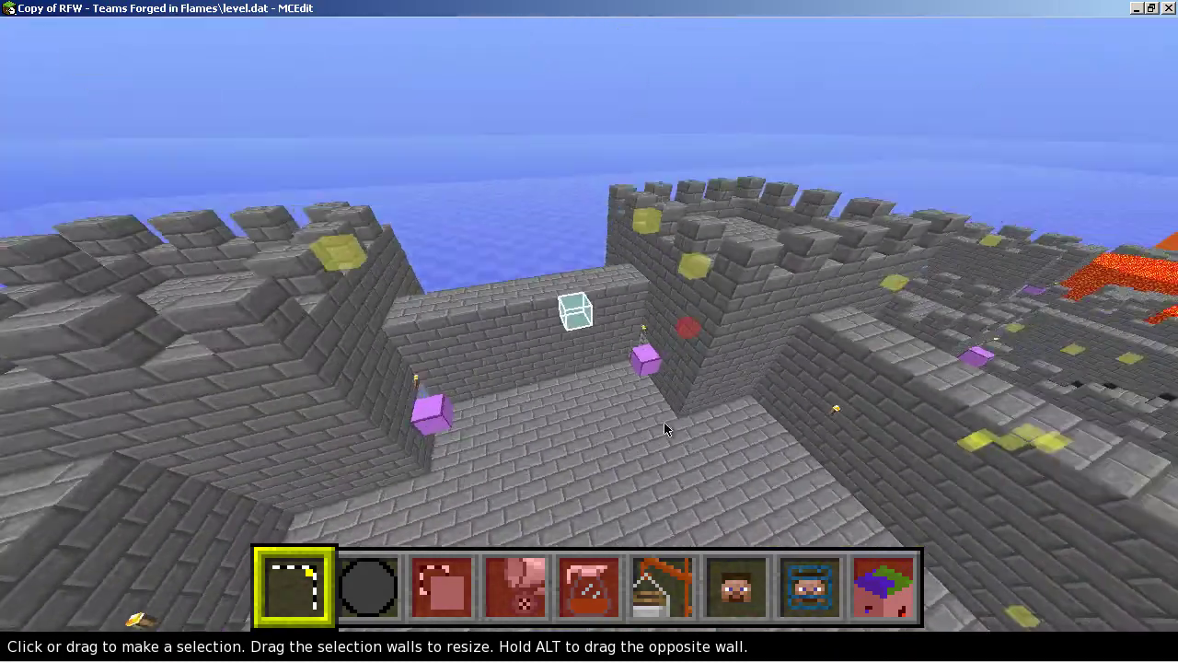
- Examine the castle's inner courtyards, stairways and walls on the side facing the lava columns
{"action": "key", "text": "s"}
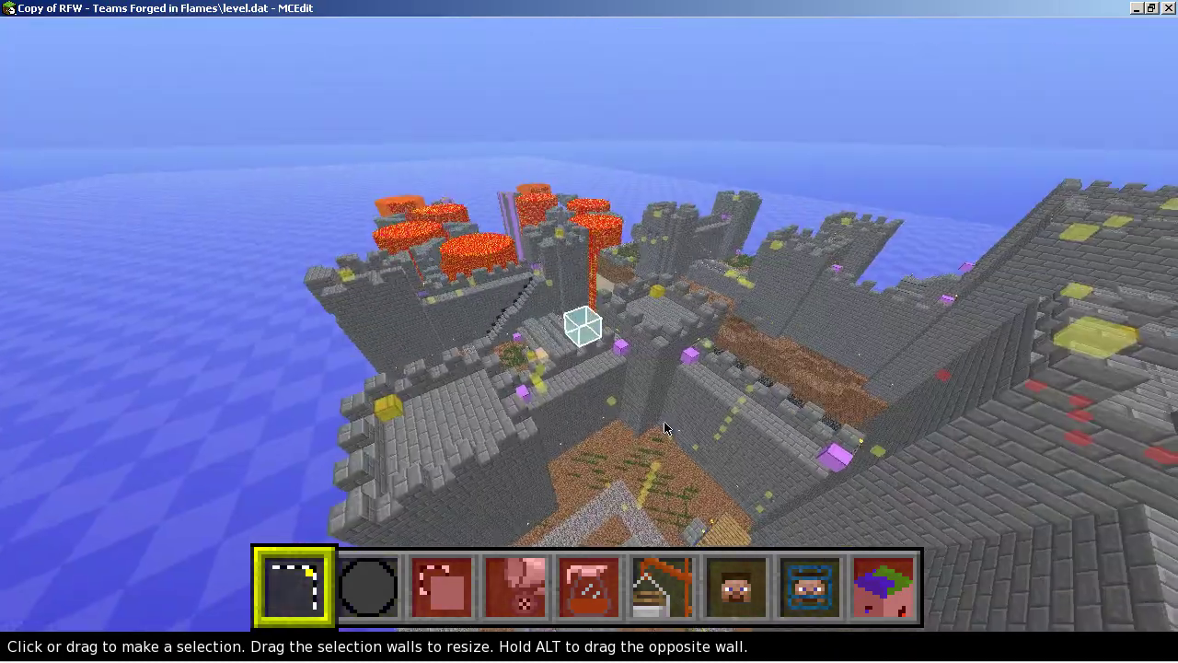
{"action": "key", "text": "w"}
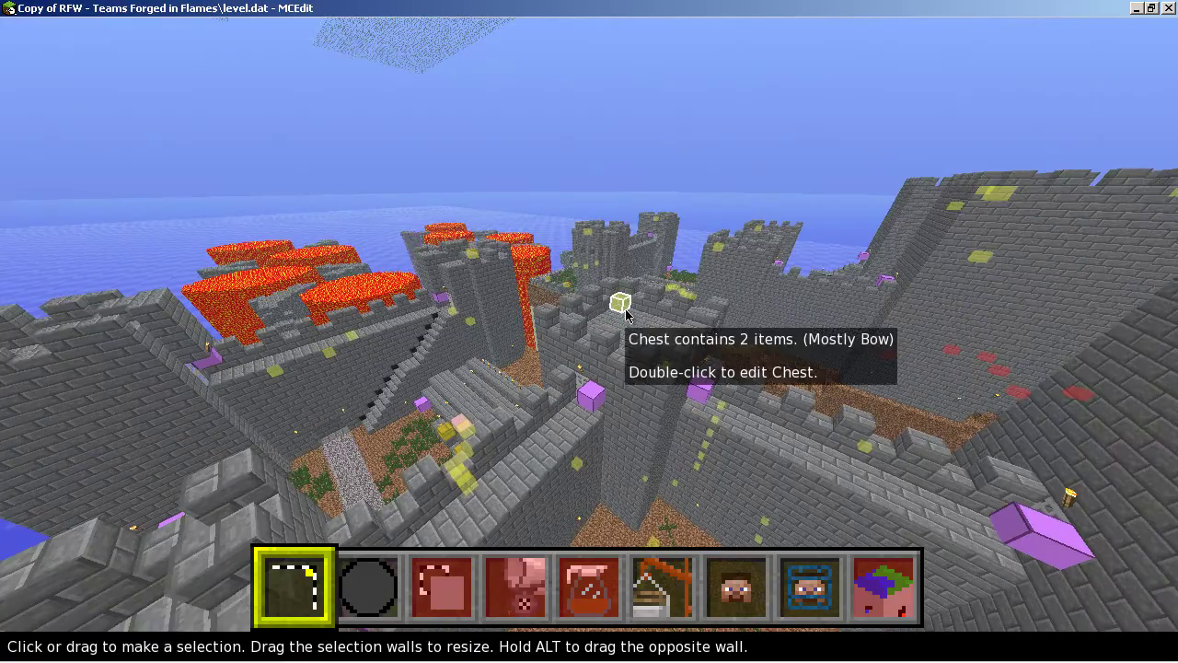
{"action": "key", "text": "w"}
{"action": "right_click_drag", "start_coordinate": [668, 426], "coordinate": [648, 422]}
{"action": "key", "text": "a"}
{"action": "key", "text": "a"}
{"action": "key", "text": "w"}
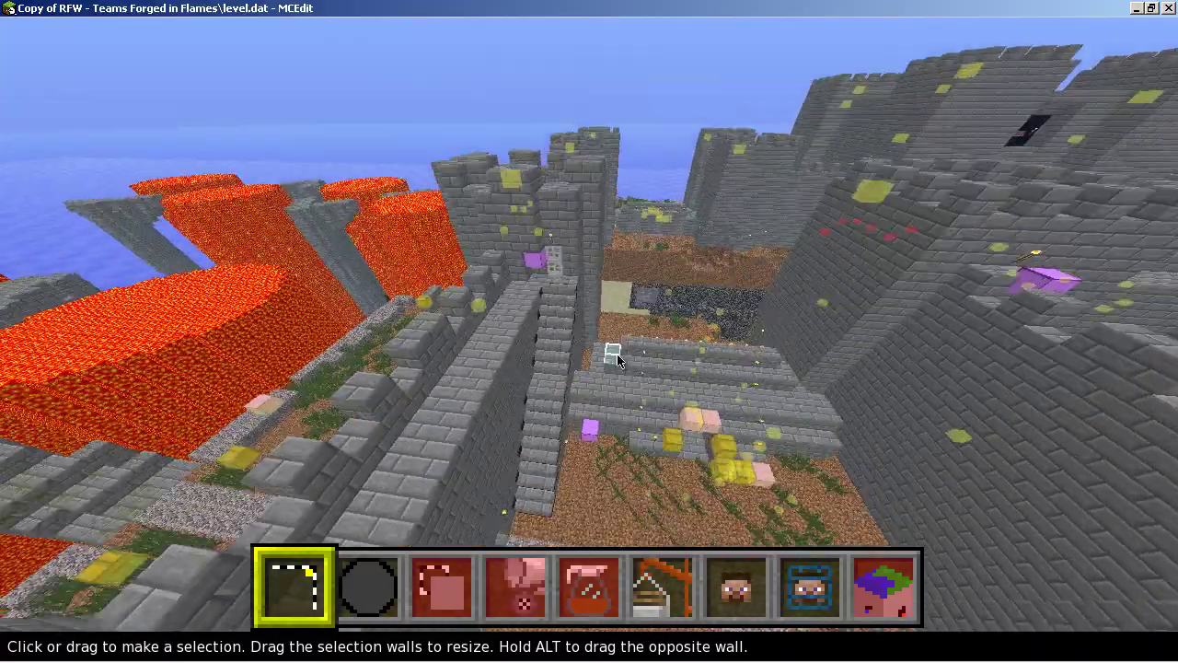
{"action": "key", "text": "s"}
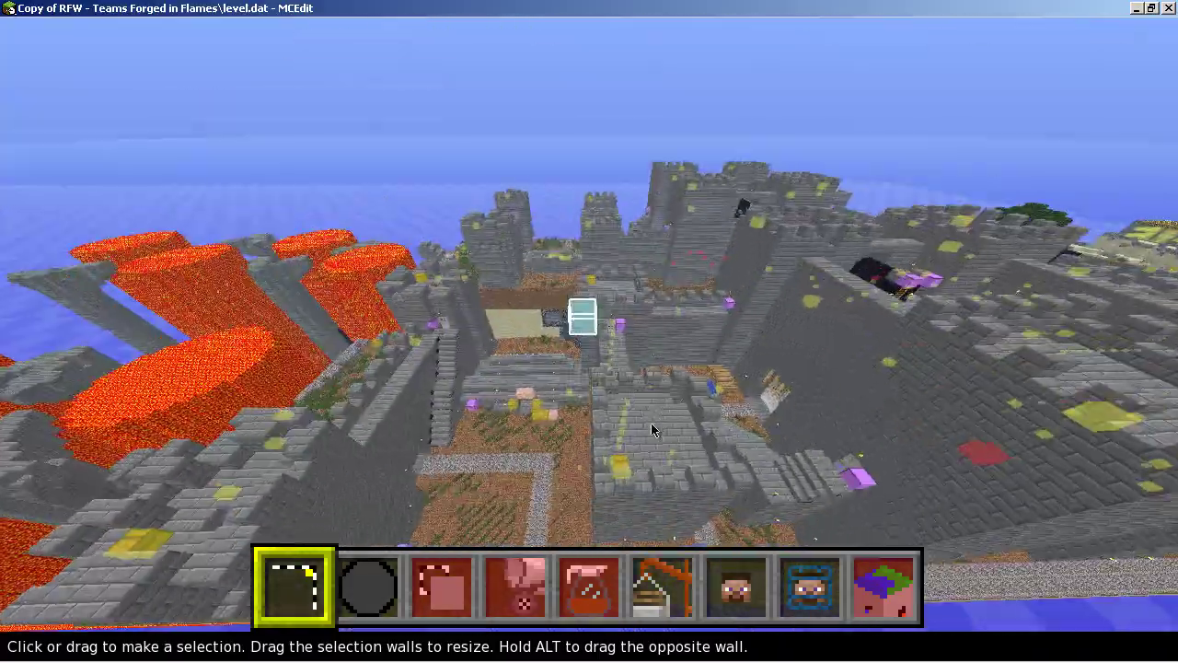
- Survey the castle courtyards and look across the ravine at the opposite castle
{"action": "key", "text": "w"}
{"action": "right_click_drag", "start_coordinate": [652, 430], "coordinate": [678, 429]}
{"action": "key", "text": "w"}
{"action": "key", "text": "w"}
{"action": "key", "text": "s"}
{"action": "key", "text": "space"}
{"action": "key", "text": "space"}
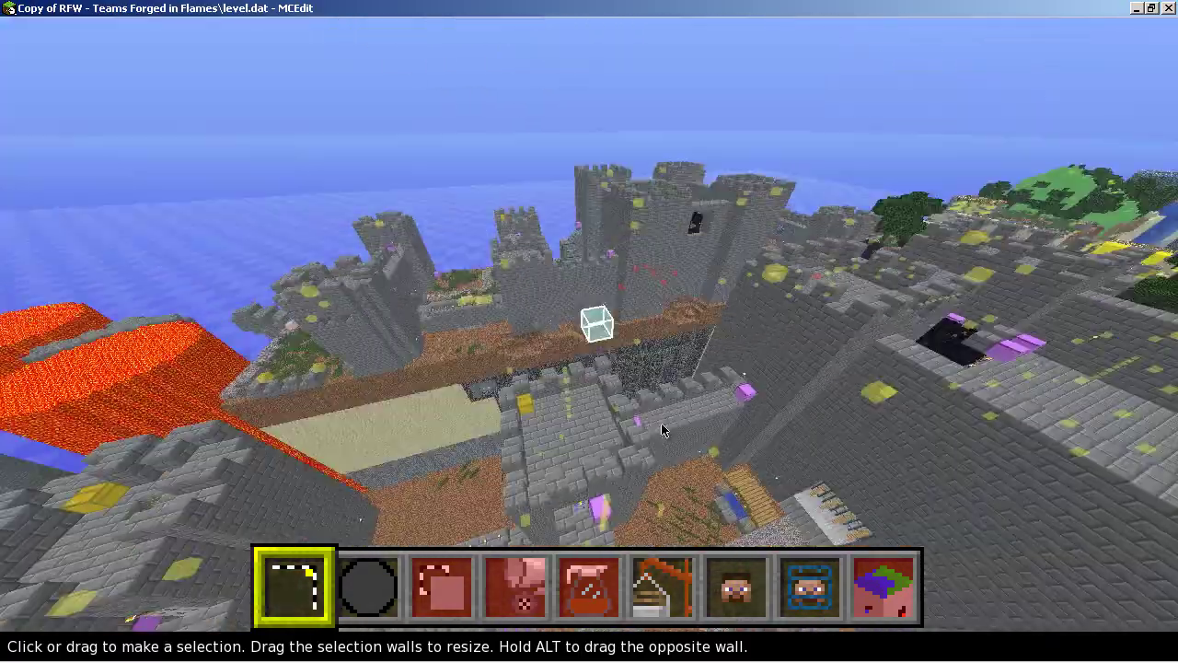
- Examine the lava columns with stone ruins and the two obsidian dragon heads pouring lava onto their platforms
{"action": "key", "text": "j"}
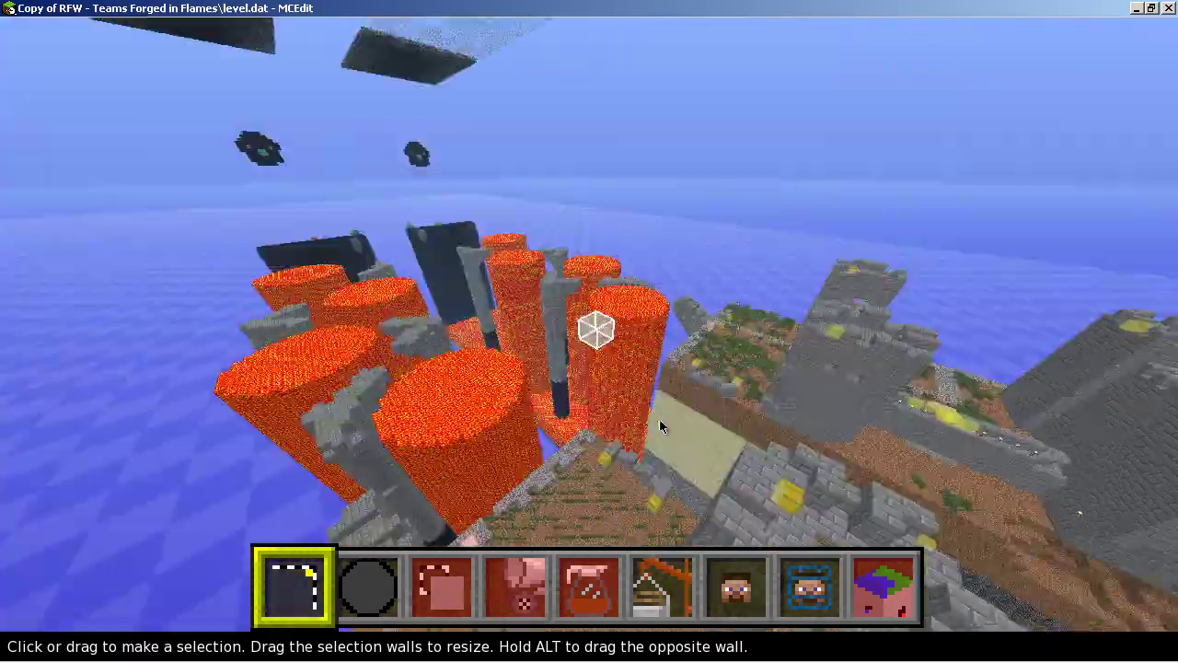
{"action": "key", "text": "w"}
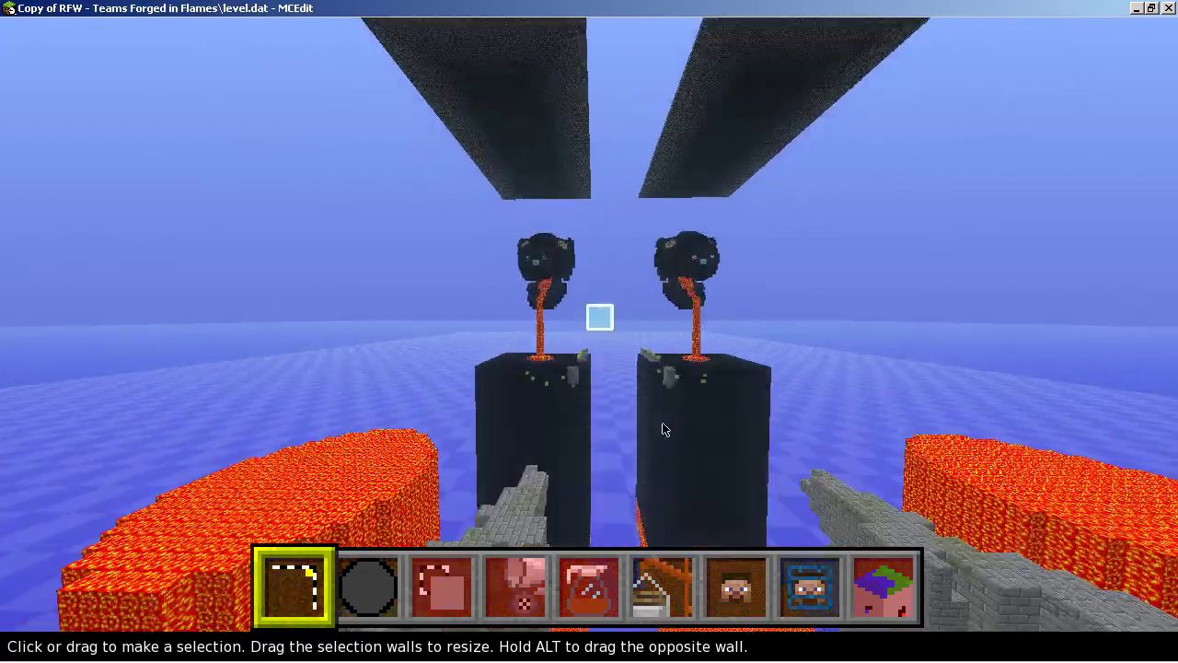
{"action": "key", "text": "w"}
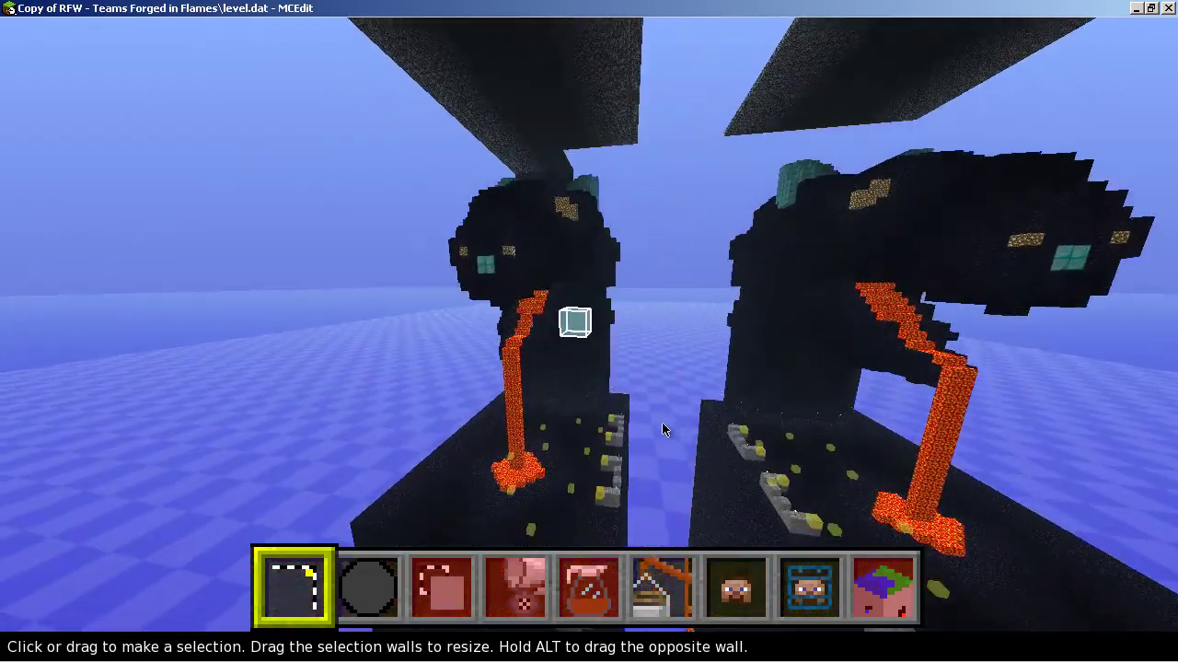
{"action": "key", "text": "w"}
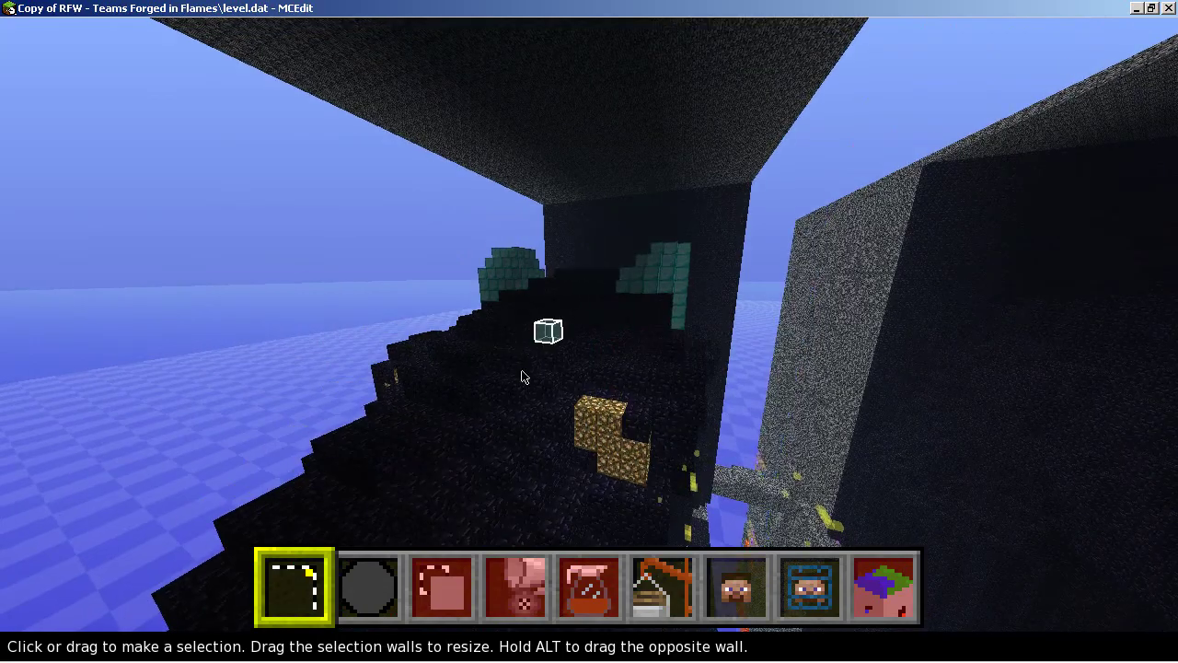
{"action": "right_click", "coordinate": [666, 427]}
{"action": "key", "text": "z"}
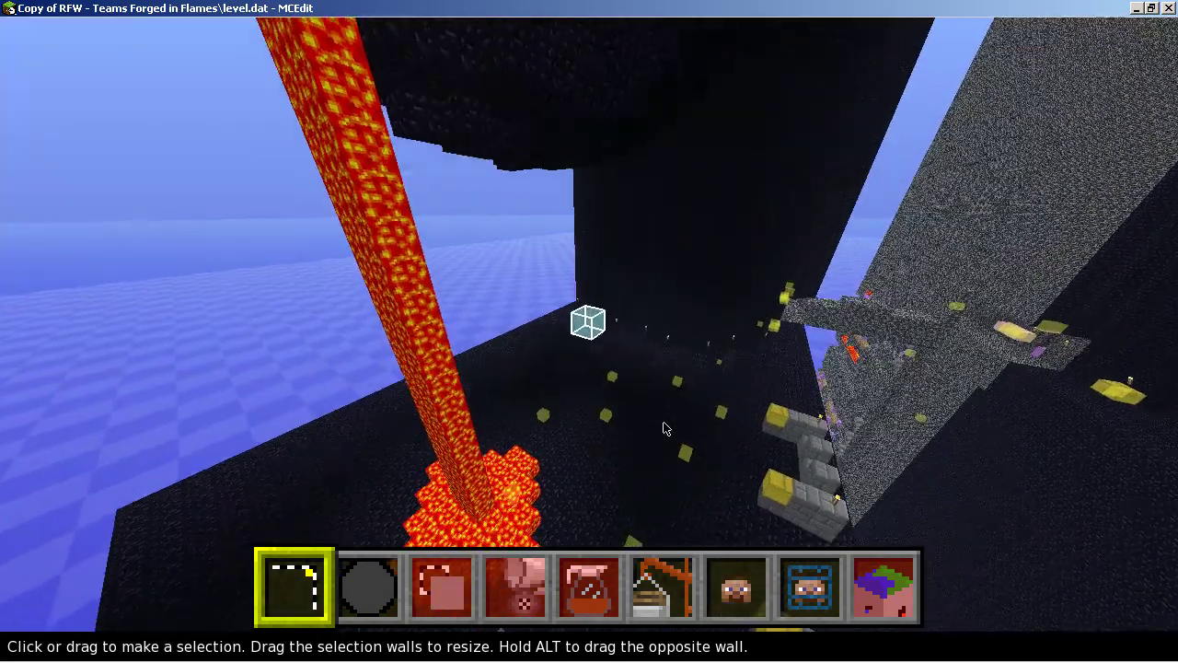
- Inspect the obsidian platform below the dragon head, including its lava pool, stone brick barricades with chests and rear wall
{"action": "key", "text": "w"}
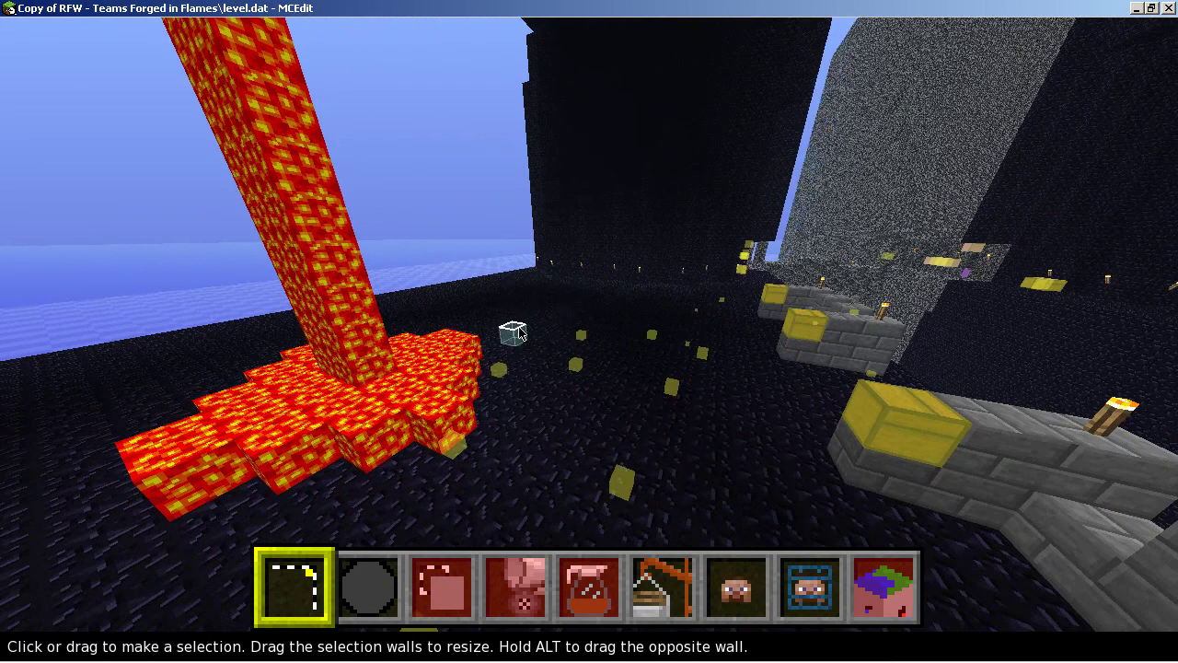
{"action": "key", "text": "d"}
{"action": "key", "text": "q"}
{"action": "key", "text": "w"}
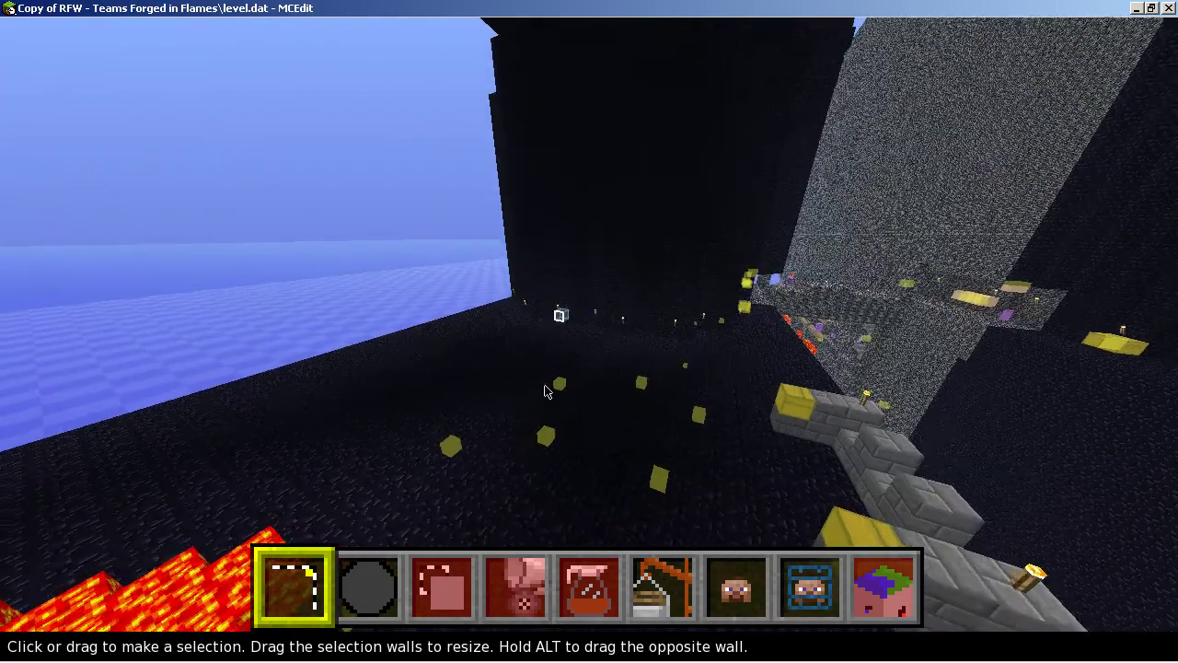
{"action": "key", "text": "w"}
{"action": "key", "text": "d"}
{"action": "right_click", "coordinate": [665, 428]}
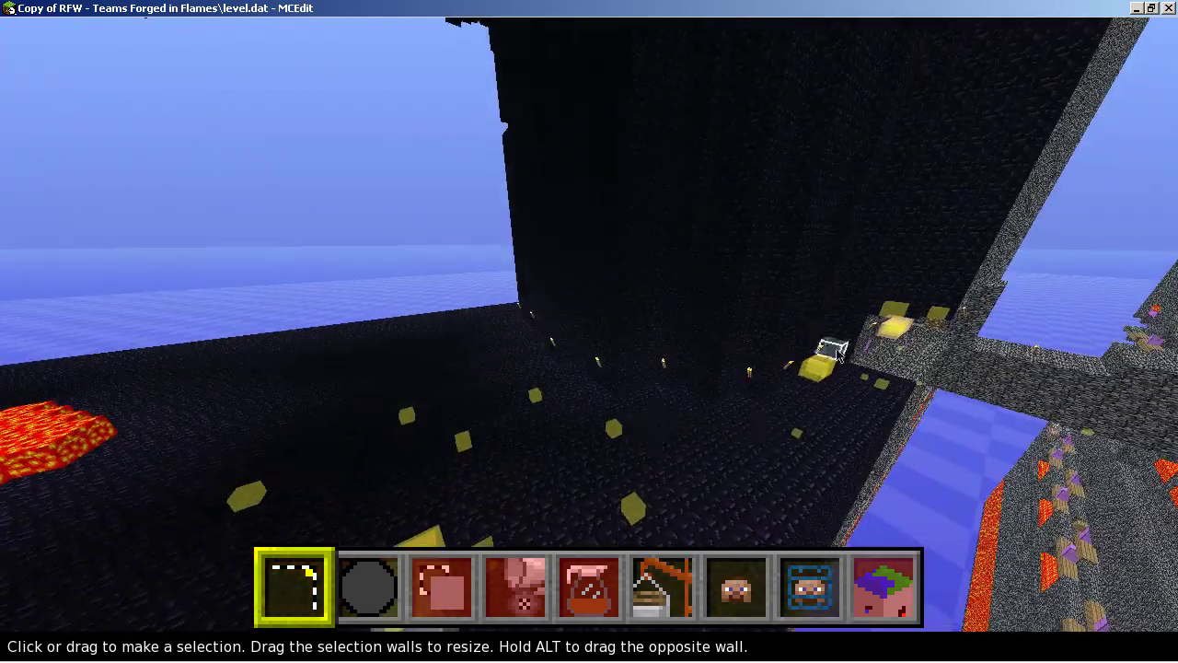
{"action": "right_click", "coordinate": [437, 459]}
{"action": "key", "text": "s"}
{"action": "key", "text": "a"}
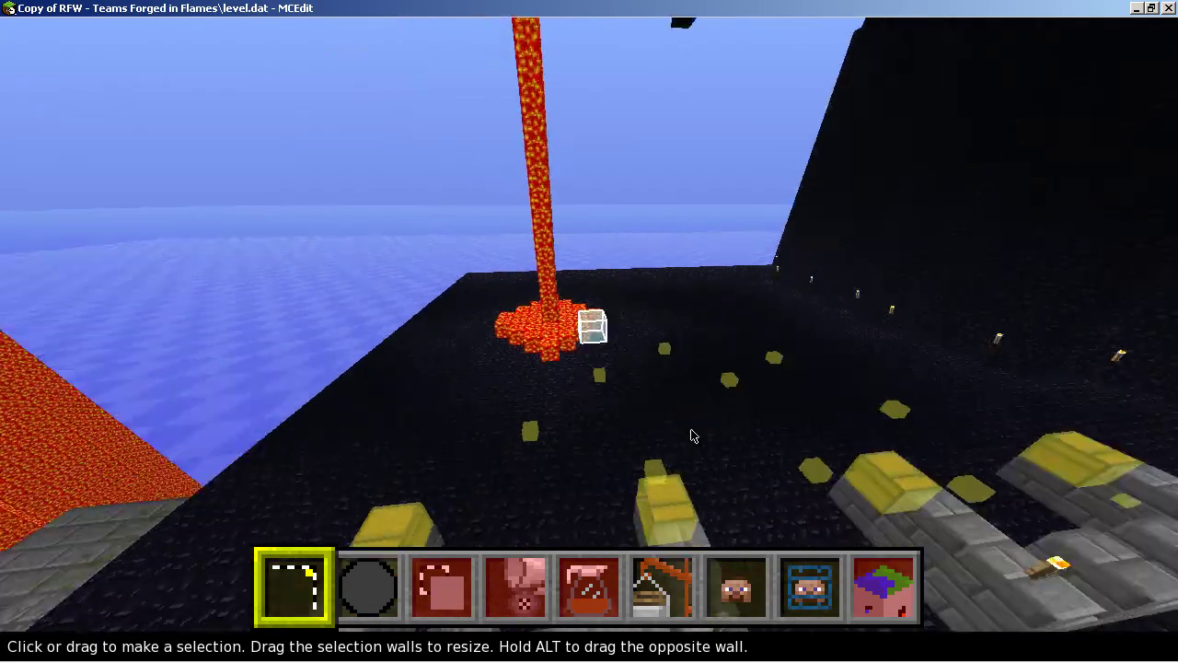
- Inspect the spawners in the grass-floored, glowstone-roofed chamber inside the obsidian platform
{"action": "key", "text": "z"}
{"action": "key", "text": "z"}
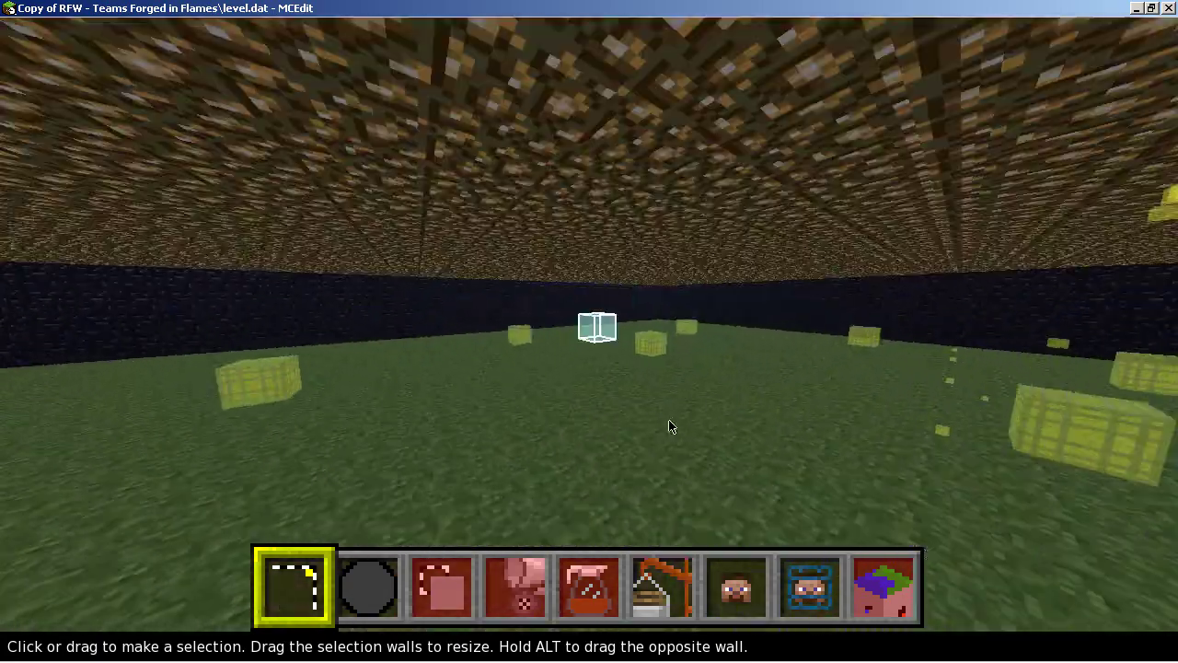
{"action": "key", "text": "w"}
{"action": "key", "text": "w"}
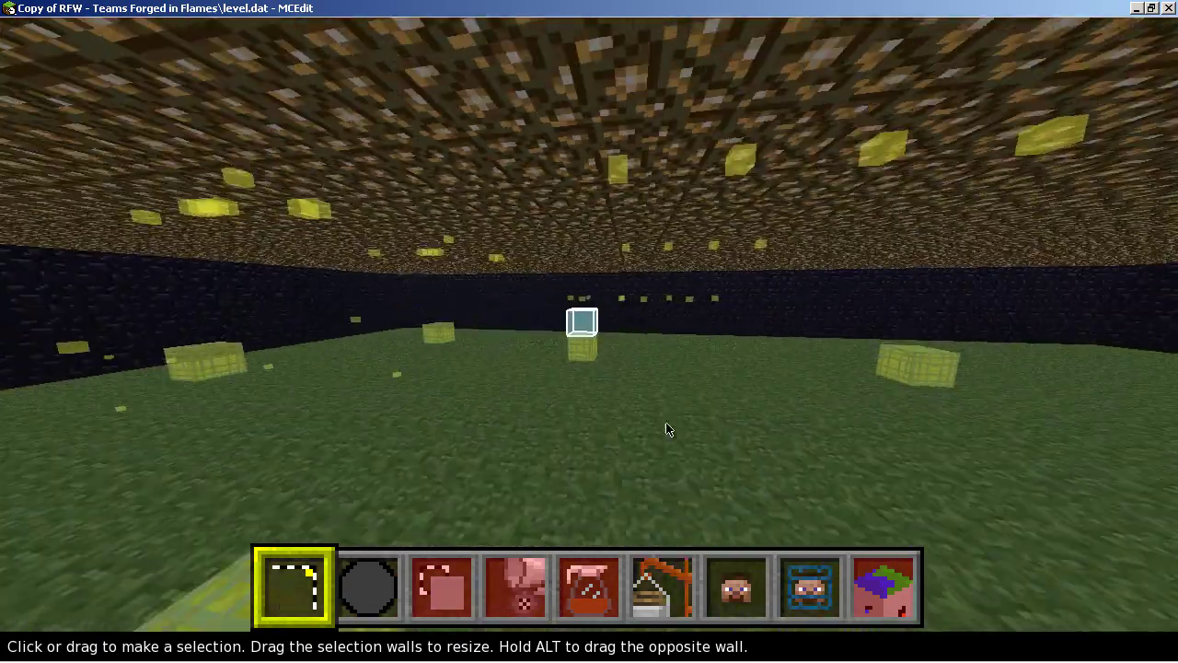
{"action": "key", "text": "w"}
{"action": "key", "text": "s"}
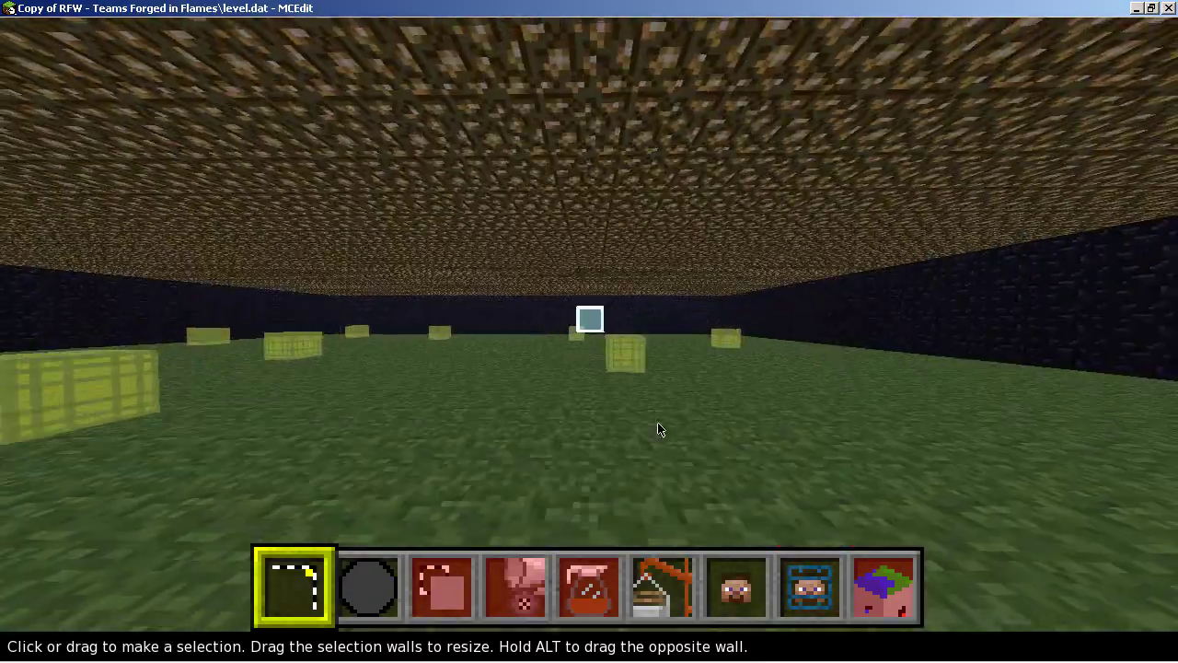
{"action": "key", "text": "w"}
- View the dragon head and its lava fall from the side, and look back along the lava columns to the castles
{"action": "key", "text": "s"}
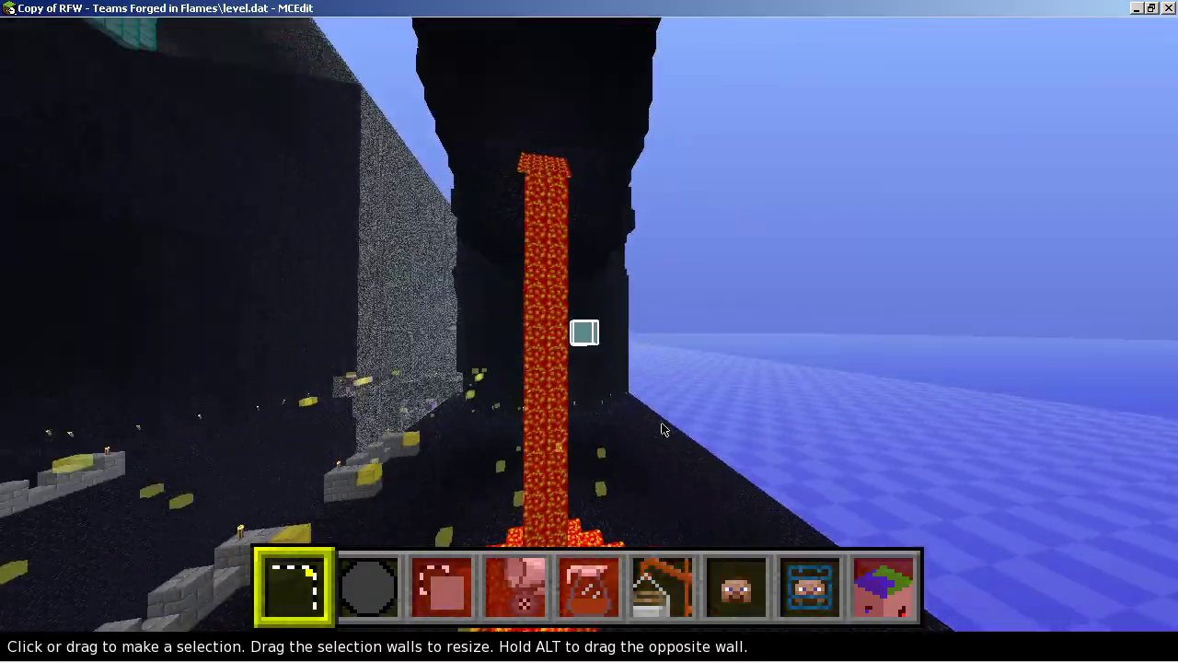
{"action": "key", "text": "w"}
{"action": "key", "text": "w"}
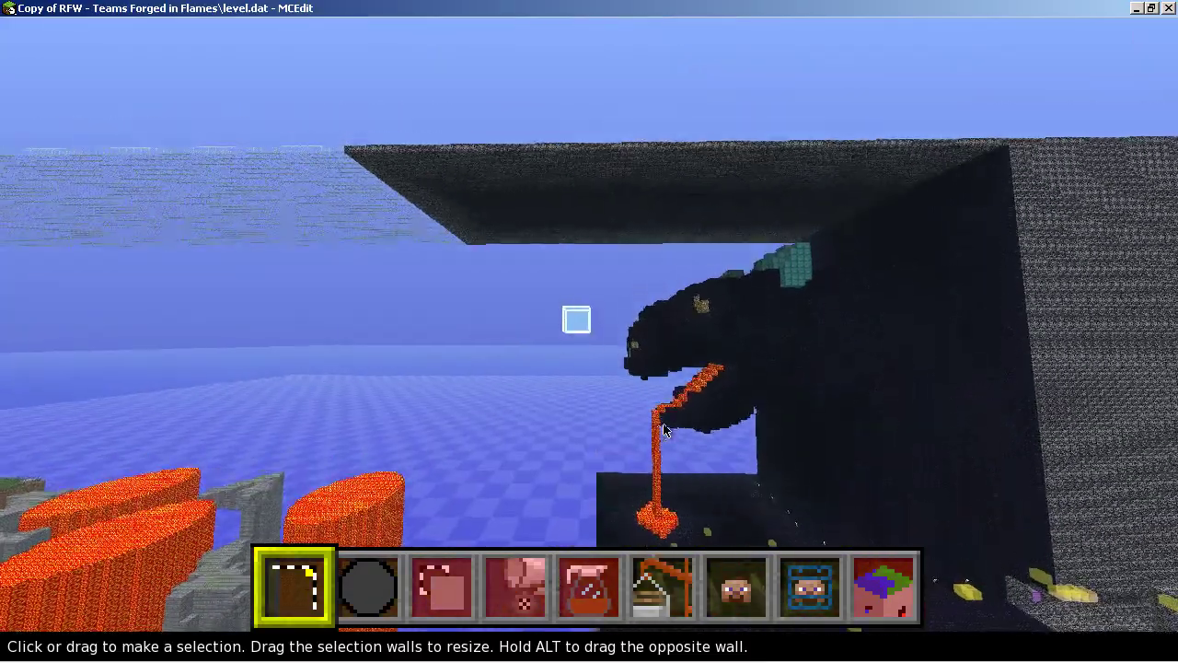
{"action": "key", "text": "w"}
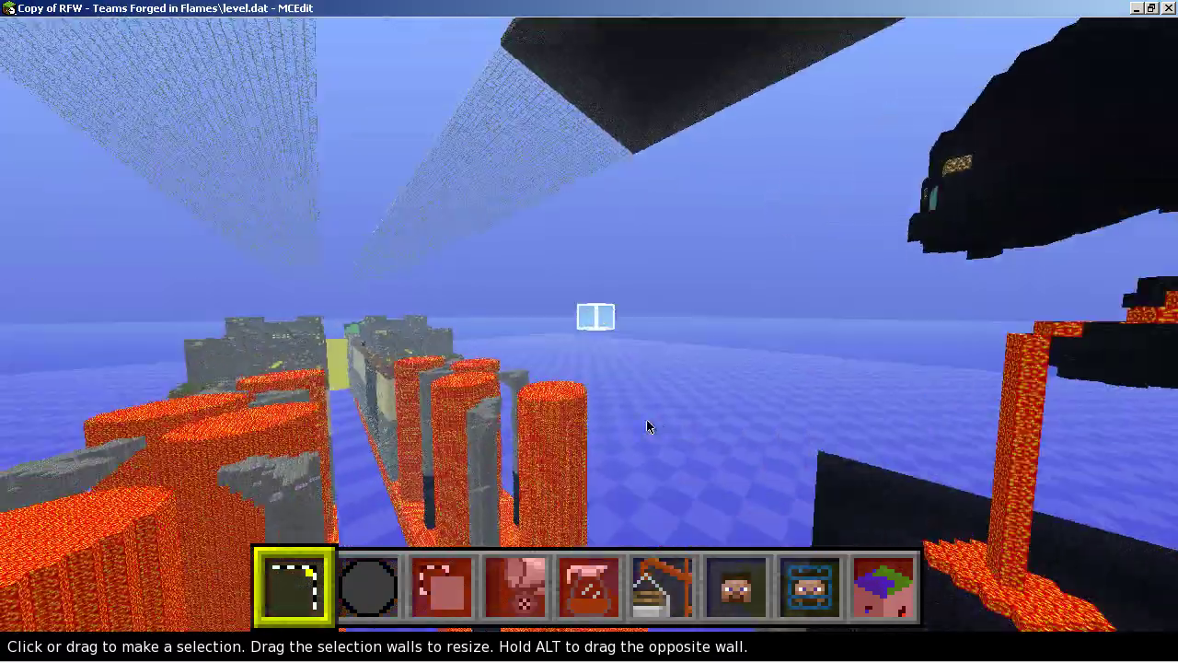
- Look back over the mirrored lava columns and stone ruins towards the two rows of castles
{"action": "key", "text": "w"}
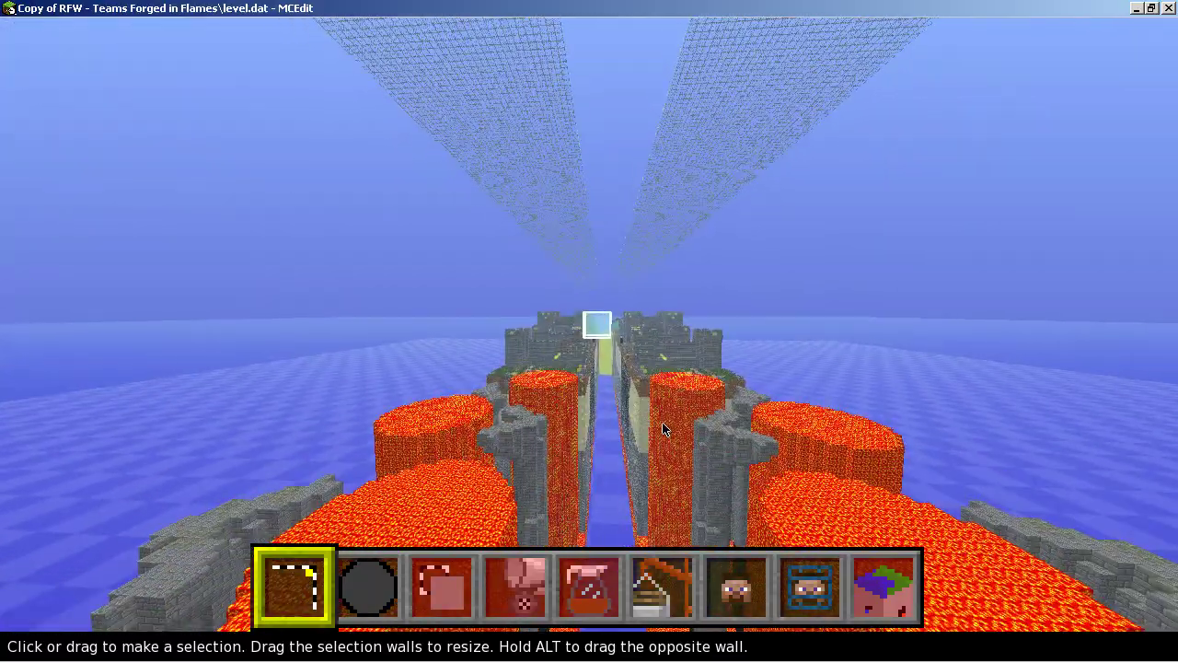
{"action": "key", "text": "w"}
{"action": "key", "text": "k"}
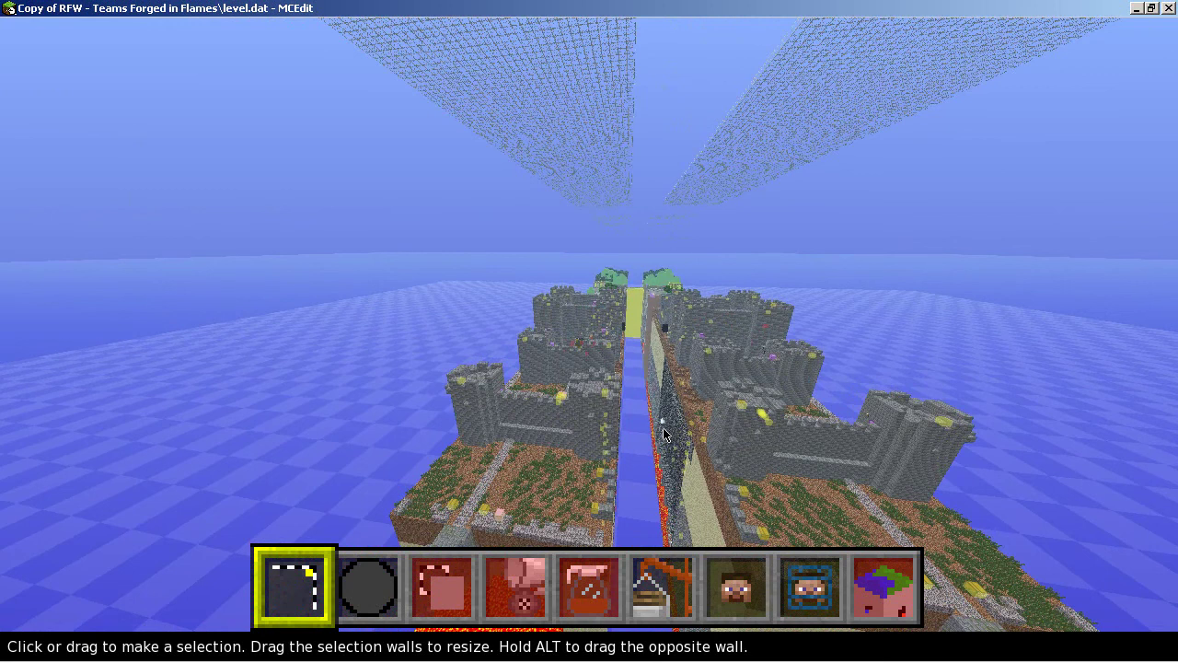
- View the paired obsidian structures with their dragon heads and lava falls, from below and above the overhead bedrock slabs
{"action": "right_click", "coordinate": [670, 428]}
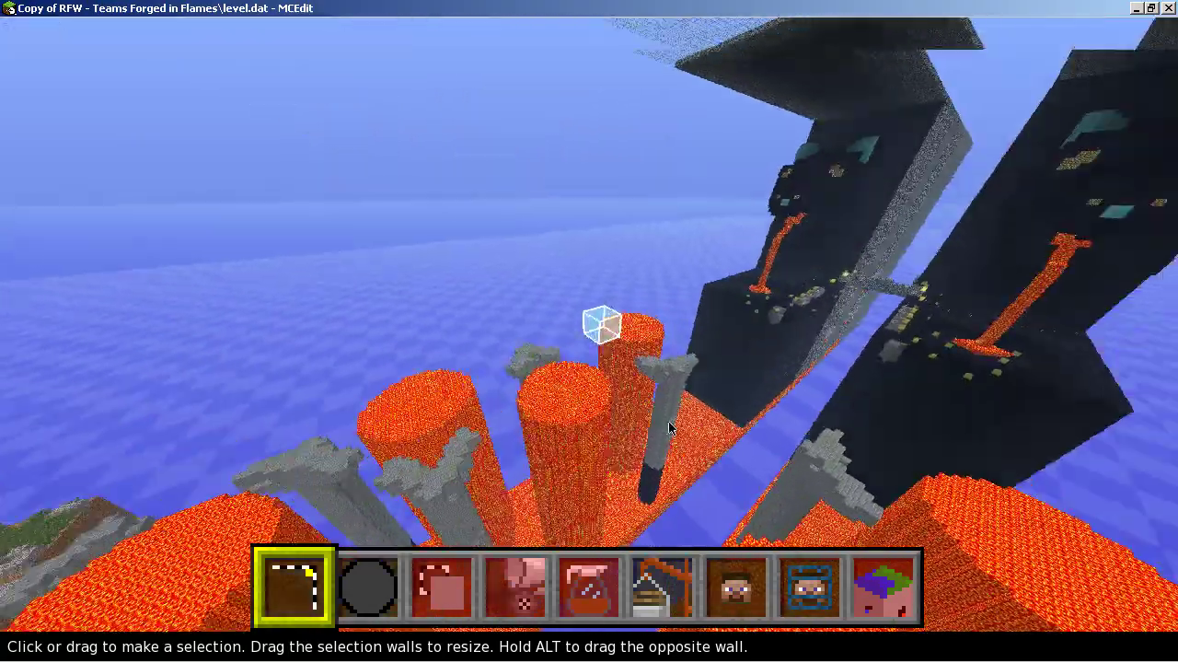
{"action": "key", "text": "w"}
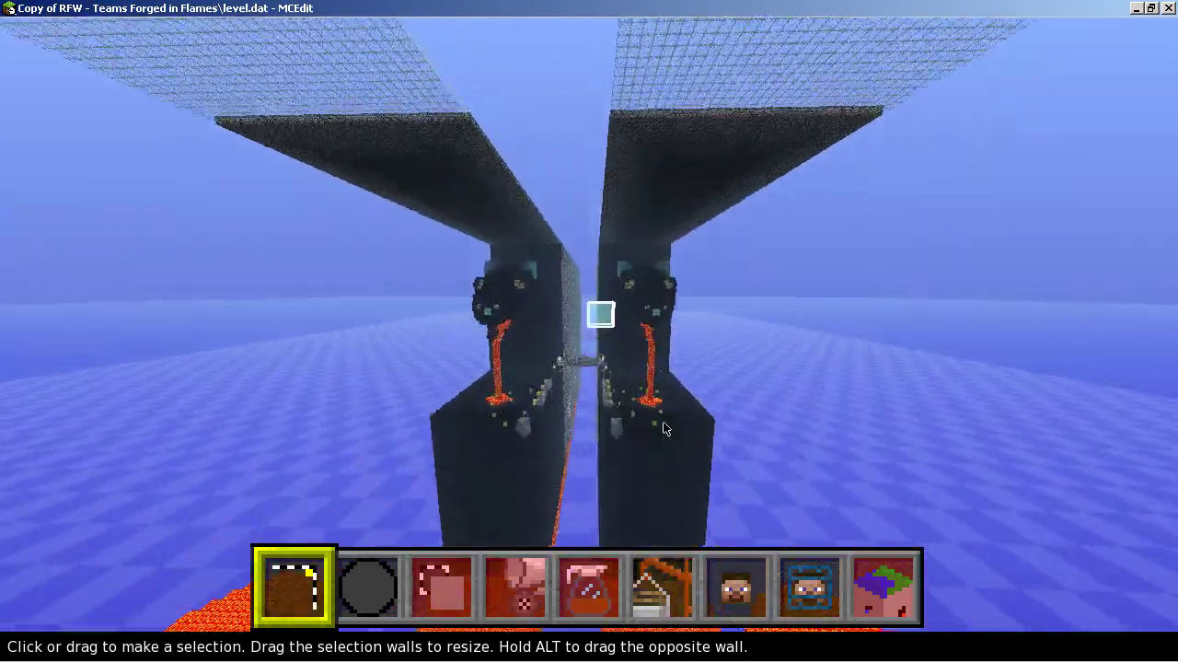
{"action": "key", "text": "q"}
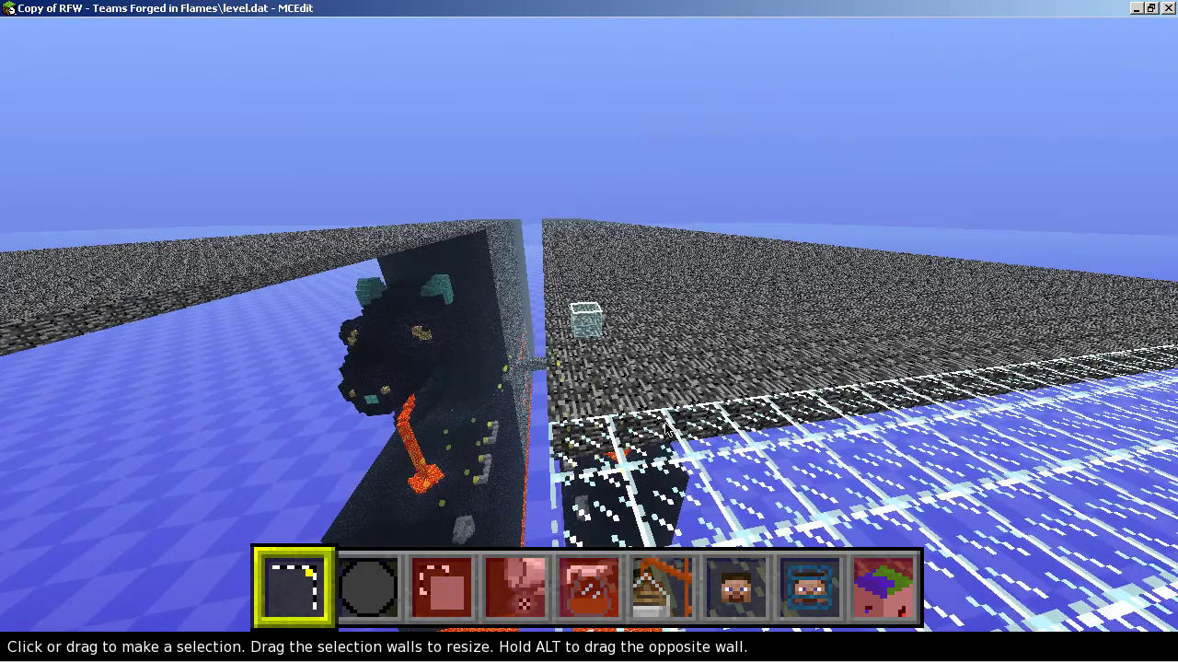
{"action": "key", "text": "z"}
{"action": "key", "text": "w"}
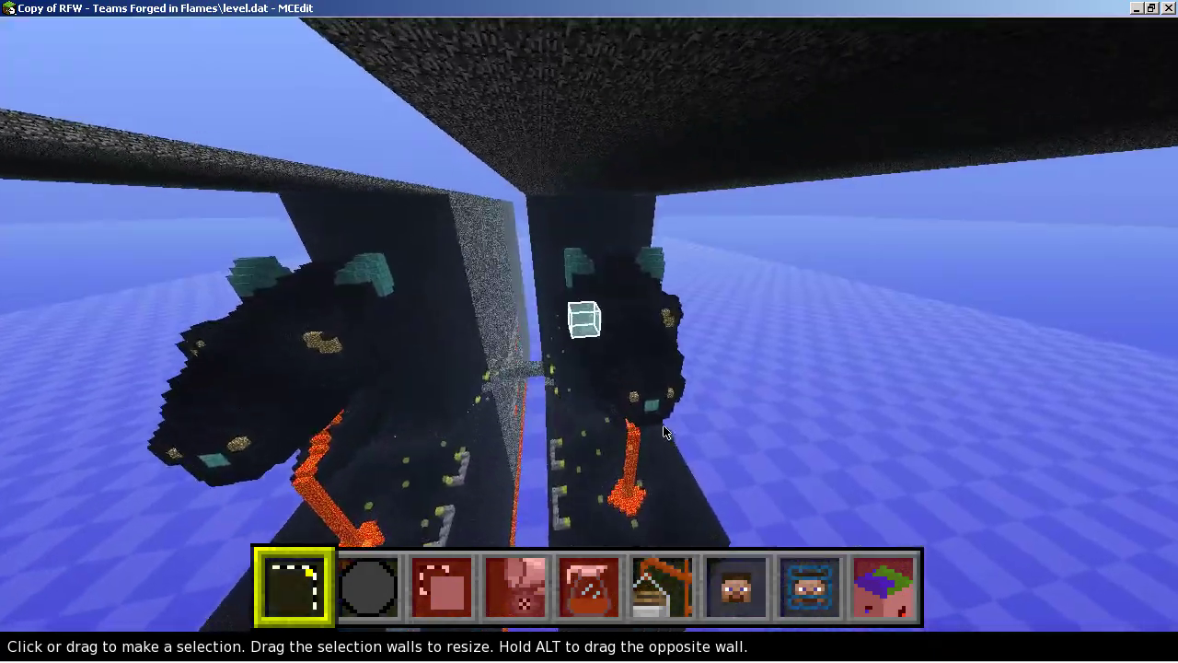
- Examine both obsidian dragon heads up close, including their teal horns, glowstone eyes and lava streams
{"action": "key", "text": "space"}
{"action": "key", "text": "shift"}
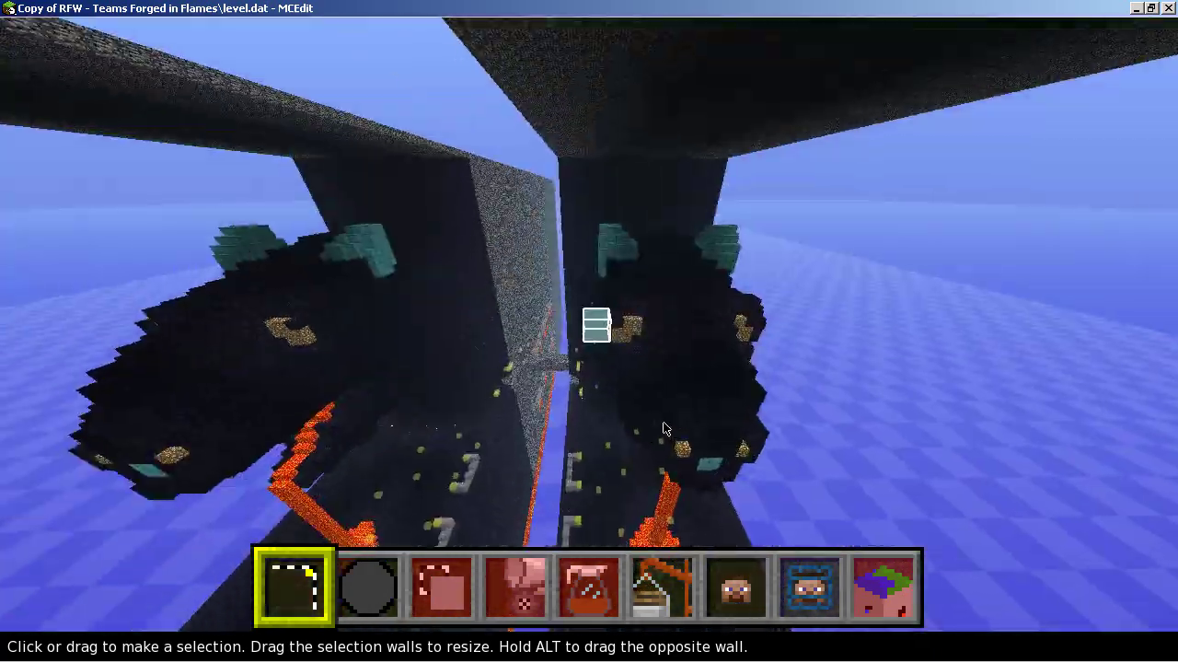
{"action": "right_click", "coordinate": [666, 429]}
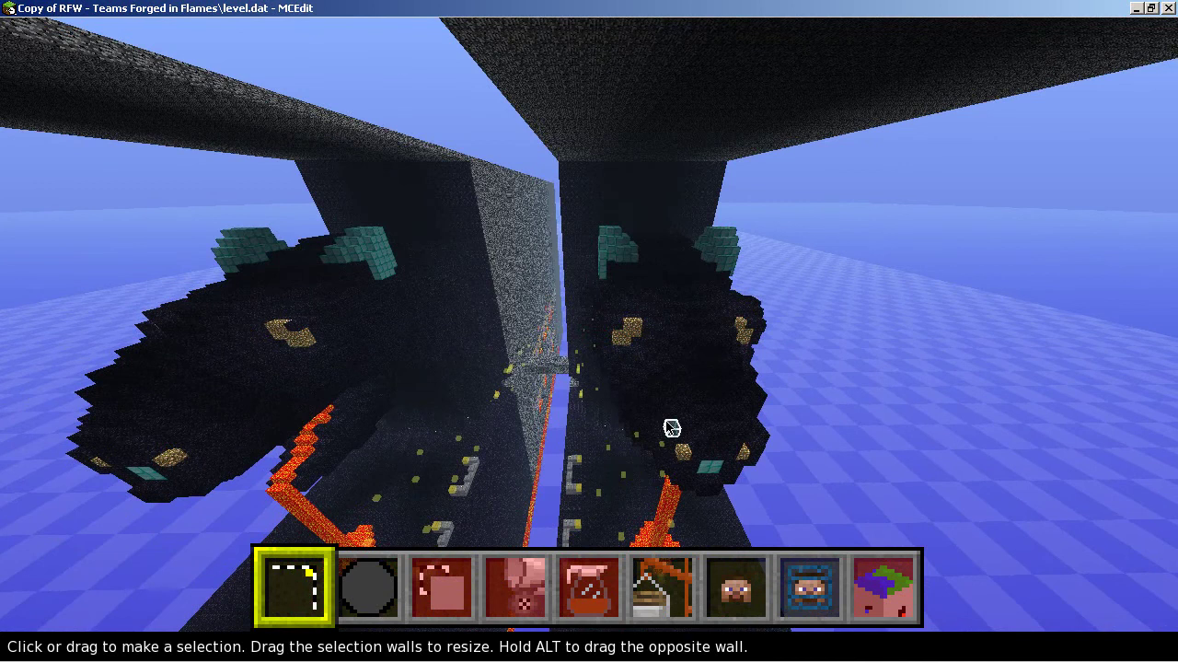
{"action": "key", "text": "a"}
{"action": "right_click", "coordinate": [624, 337]}
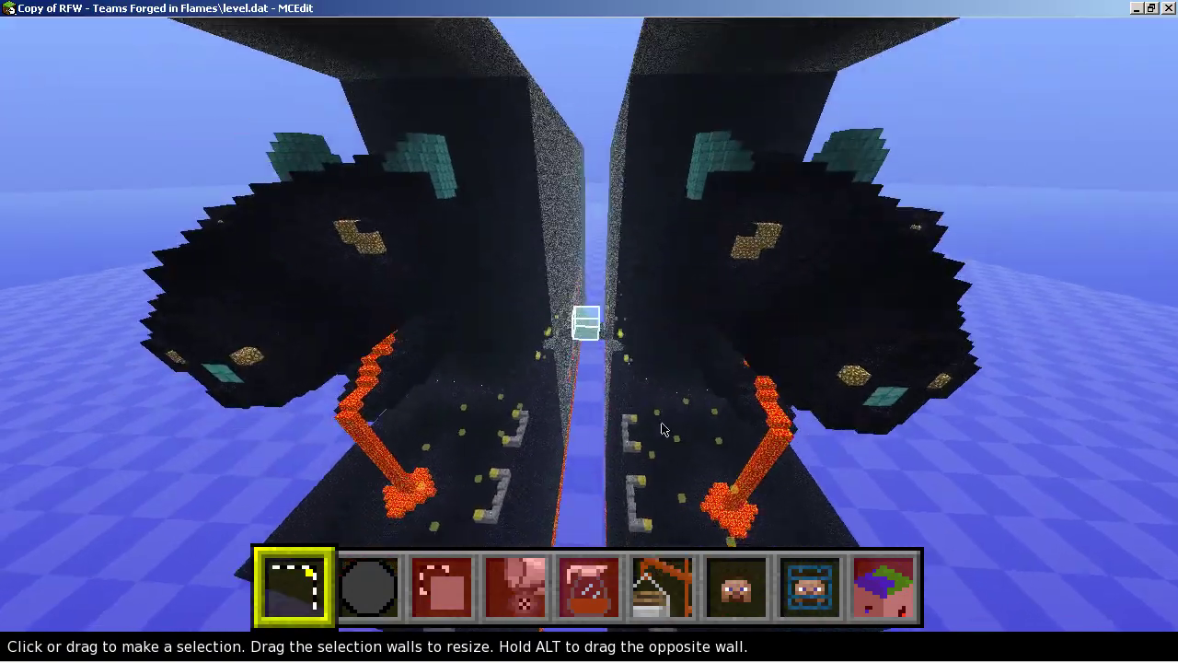
{"action": "key", "text": "w"}
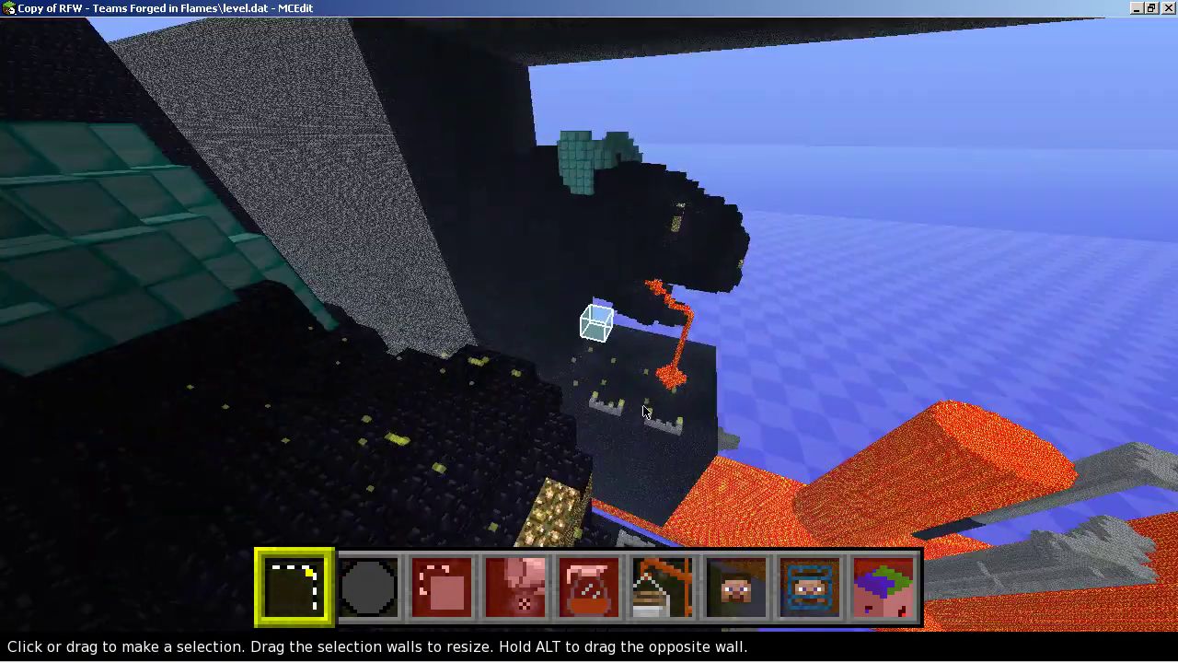
- Survey the castles, their courtyards and the tree-dotted dirt terrain leading to the sandstone cliffs
{"action": "key", "text": "w"}
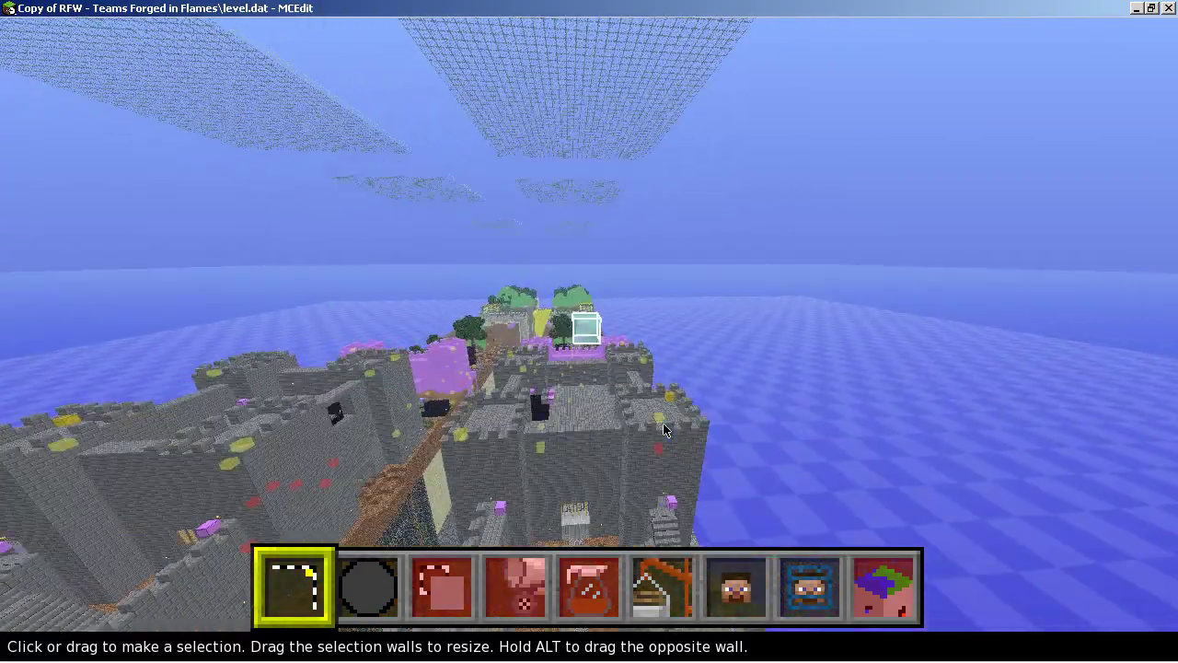
{"action": "key", "text": "d"}
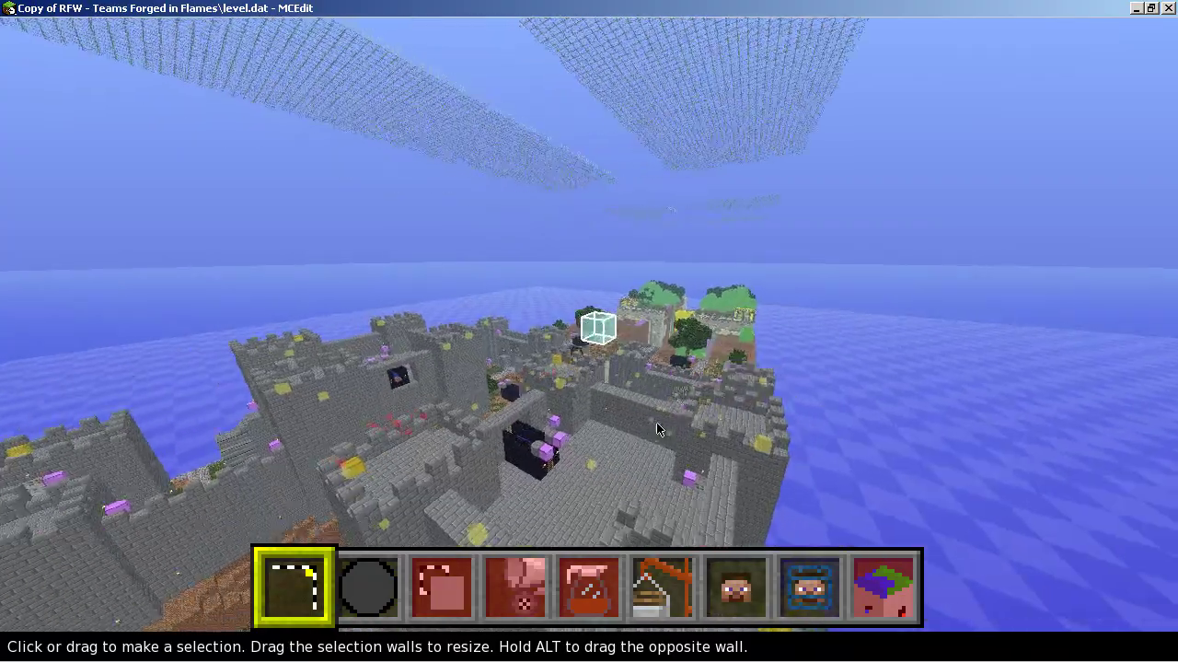
{"action": "key", "text": "d"}
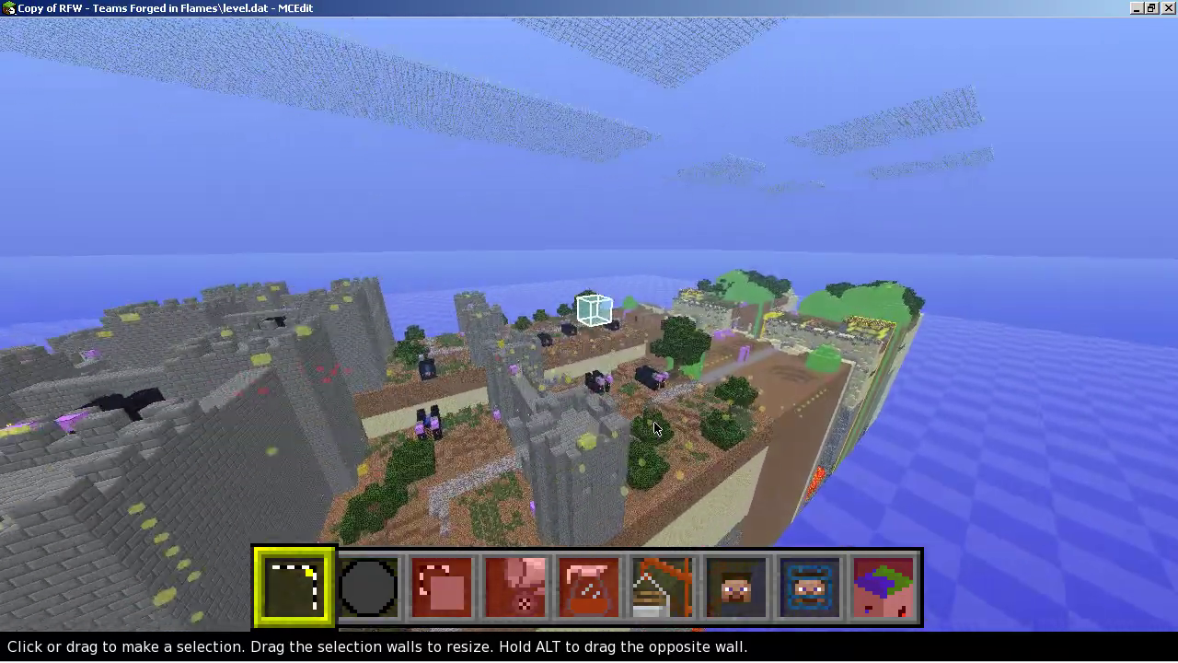
{"action": "key", "text": "d"}
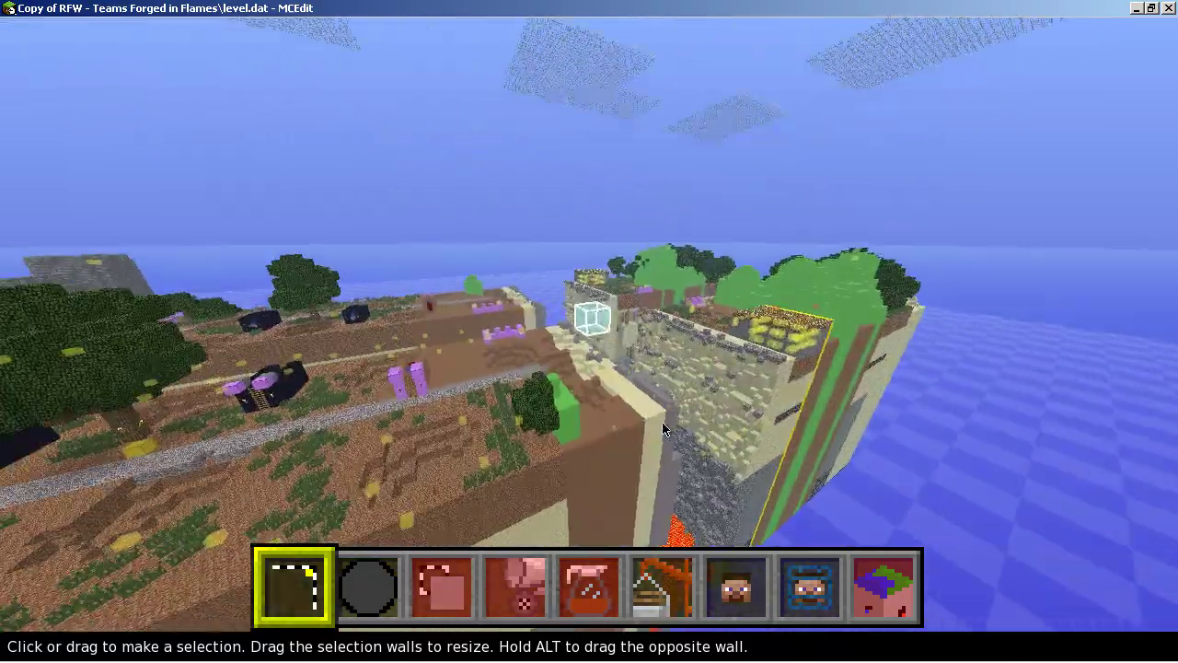
- Inspect the lava-filled gap between the sandstone cliffs and the glowstone-roofed stone building beside the forest
{"action": "key", "text": "w"}
{"action": "key", "text": "d"}
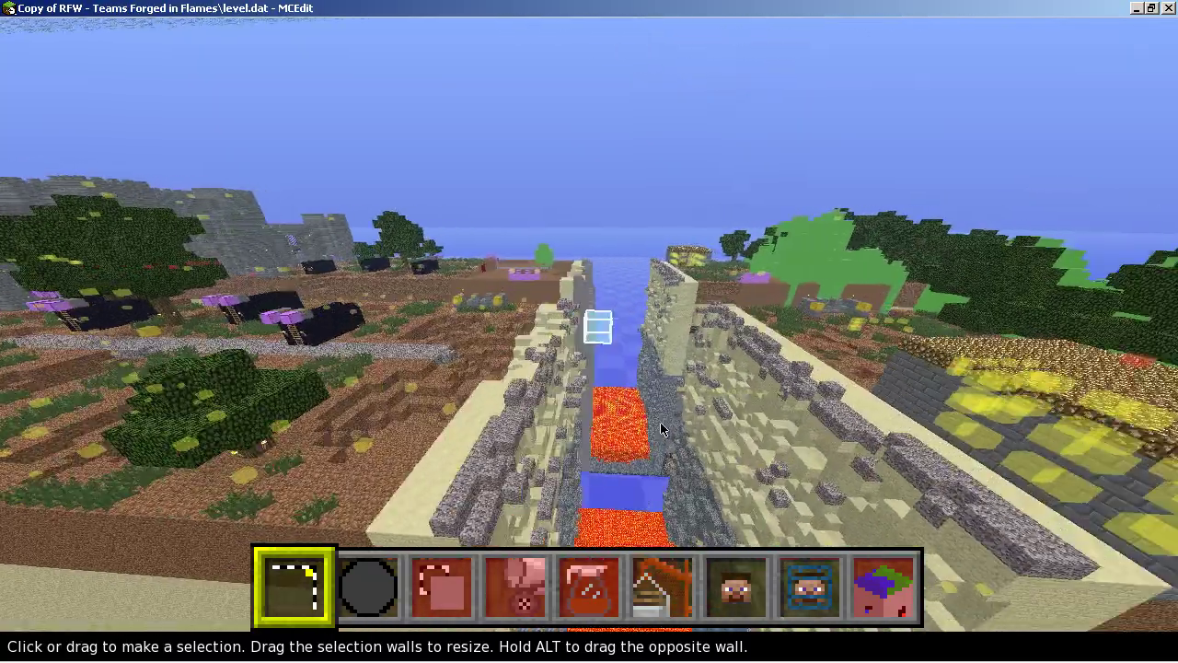
{"action": "key", "text": "d"}
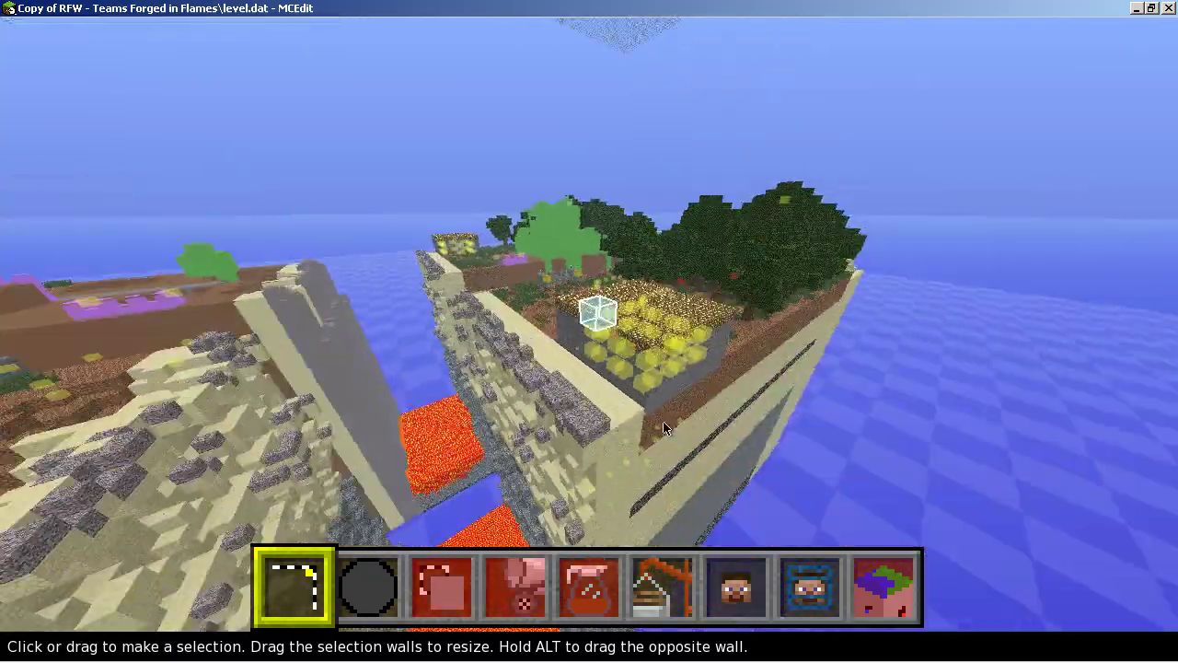
{"action": "key", "text": "d"}
{"action": "key", "text": "w"}
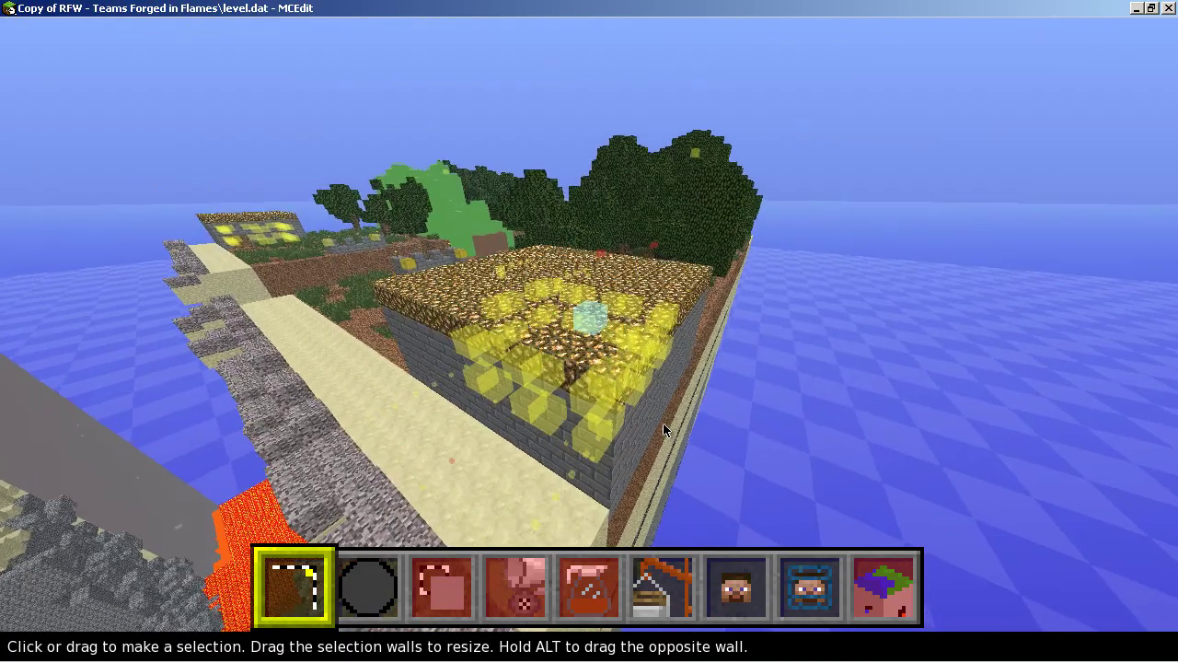
{"action": "key", "text": "q"}
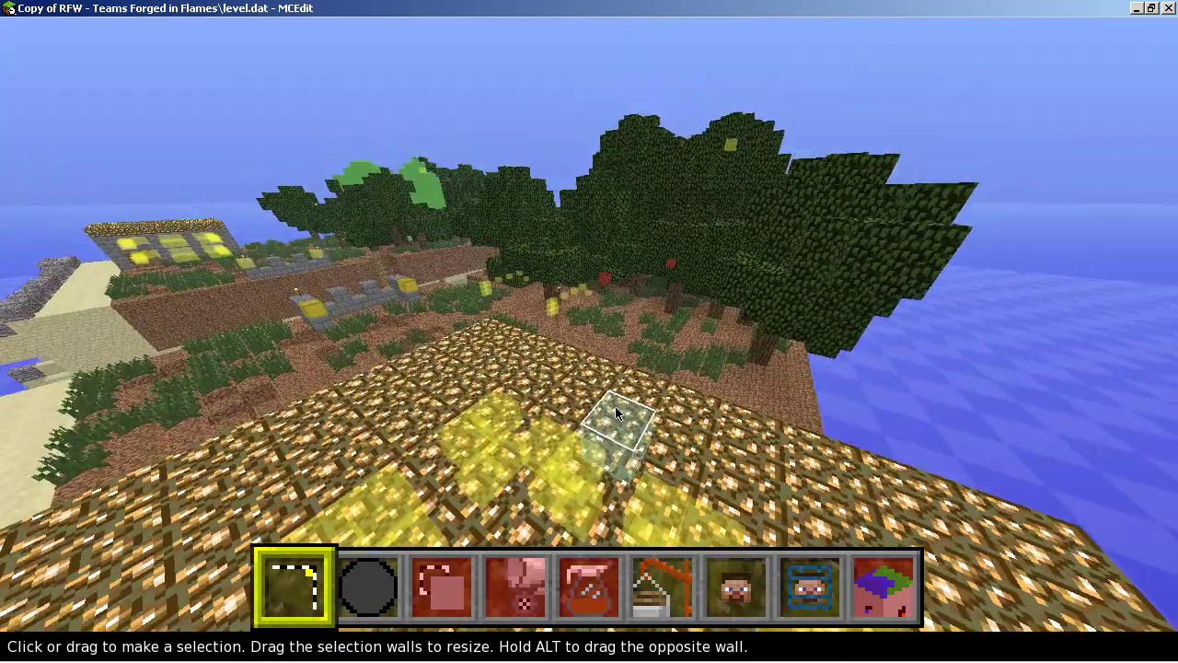